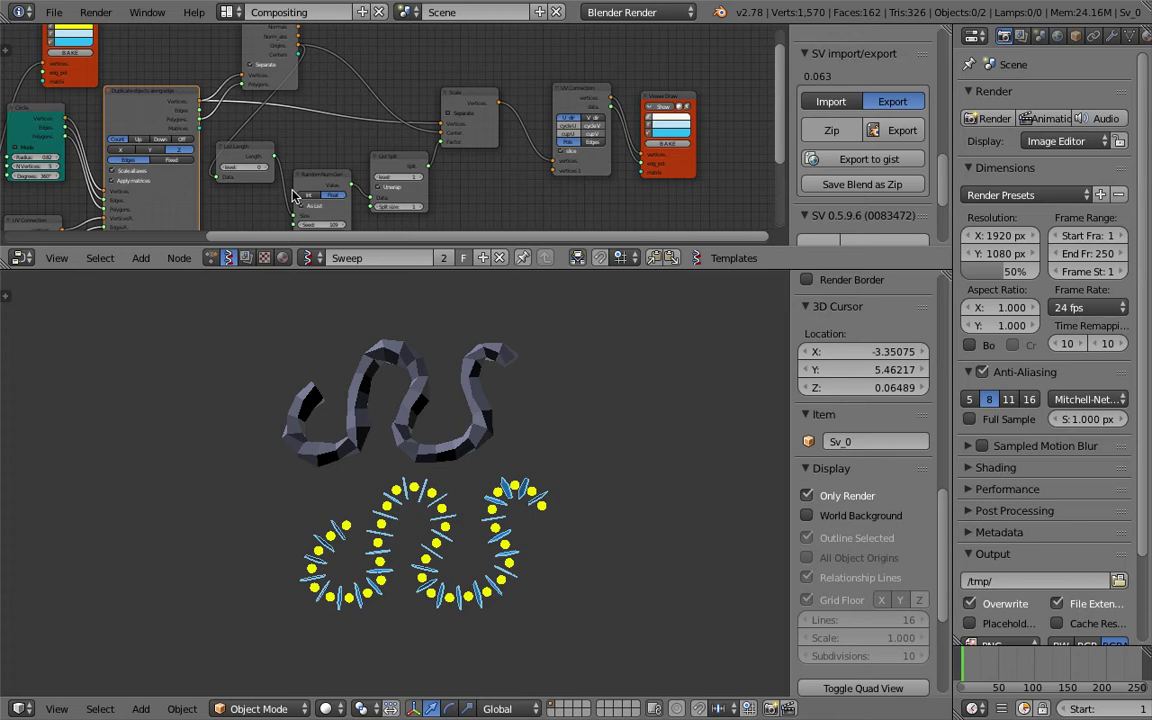
# Hide the node editor's side panel and make the node editor area taller.
pyautogui.moveTo(411, 512); pyautogui.dragTo(456, 372, button='middle')
pyautogui.moveTo(478, 112); pyautogui.dragTo(664, 131, button='middle')
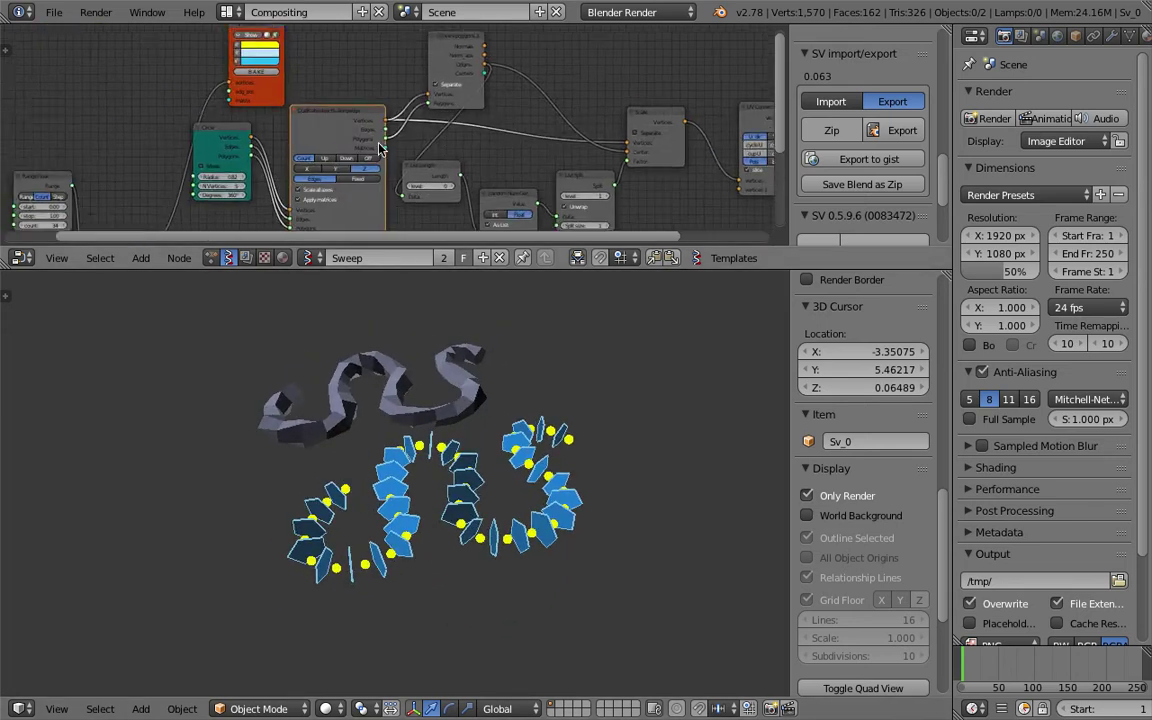
pyautogui.scroll(9, 238, 129)
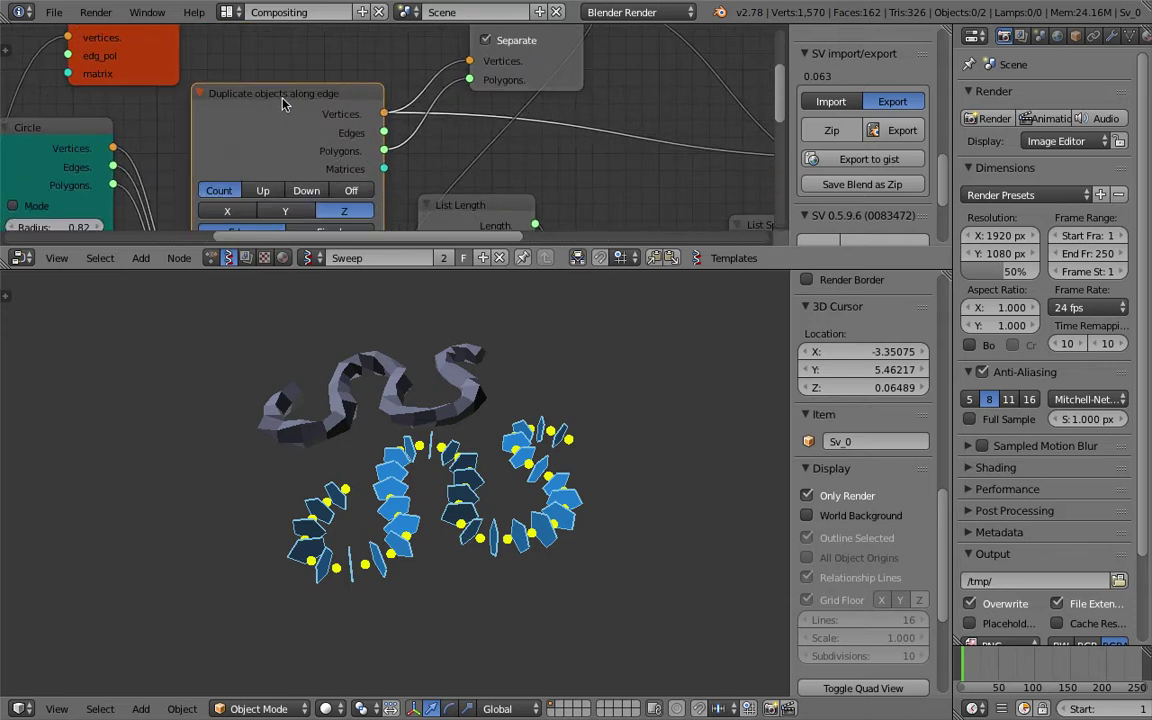
pyautogui.scroll(-2, 388, 138)
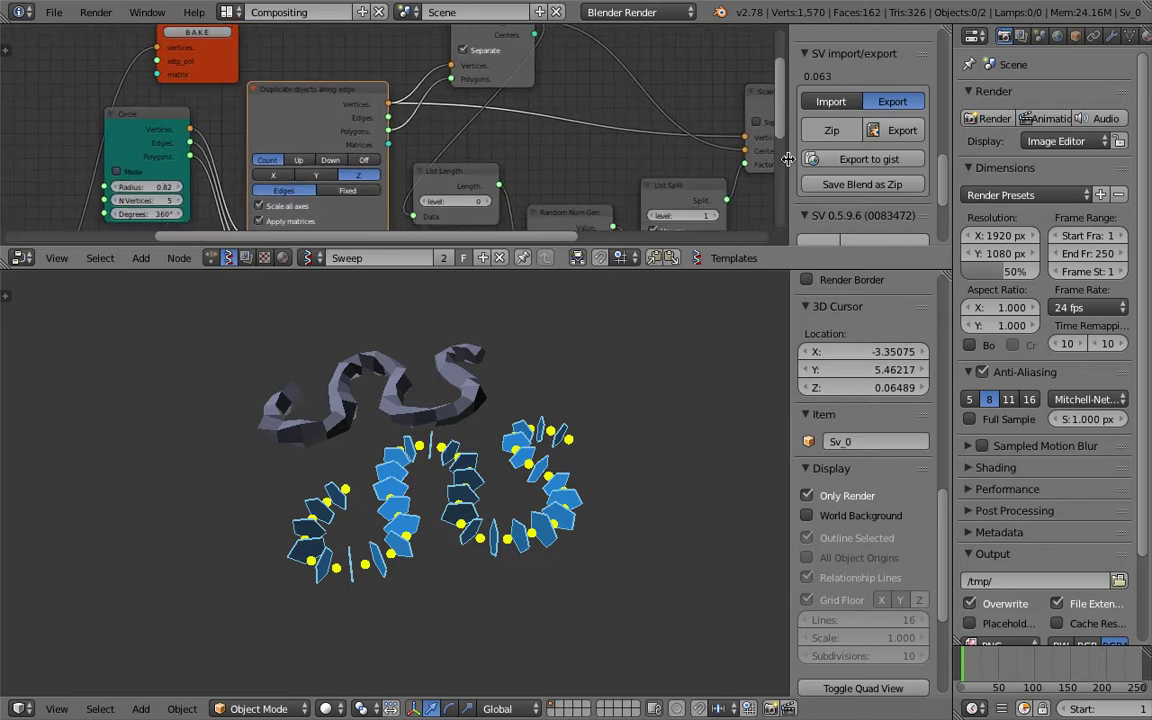
pyautogui.moveTo(788, 159); pyautogui.dragTo(930, 180)
pyautogui.moveTo(736, 269); pyautogui.dragTo(715, 359)
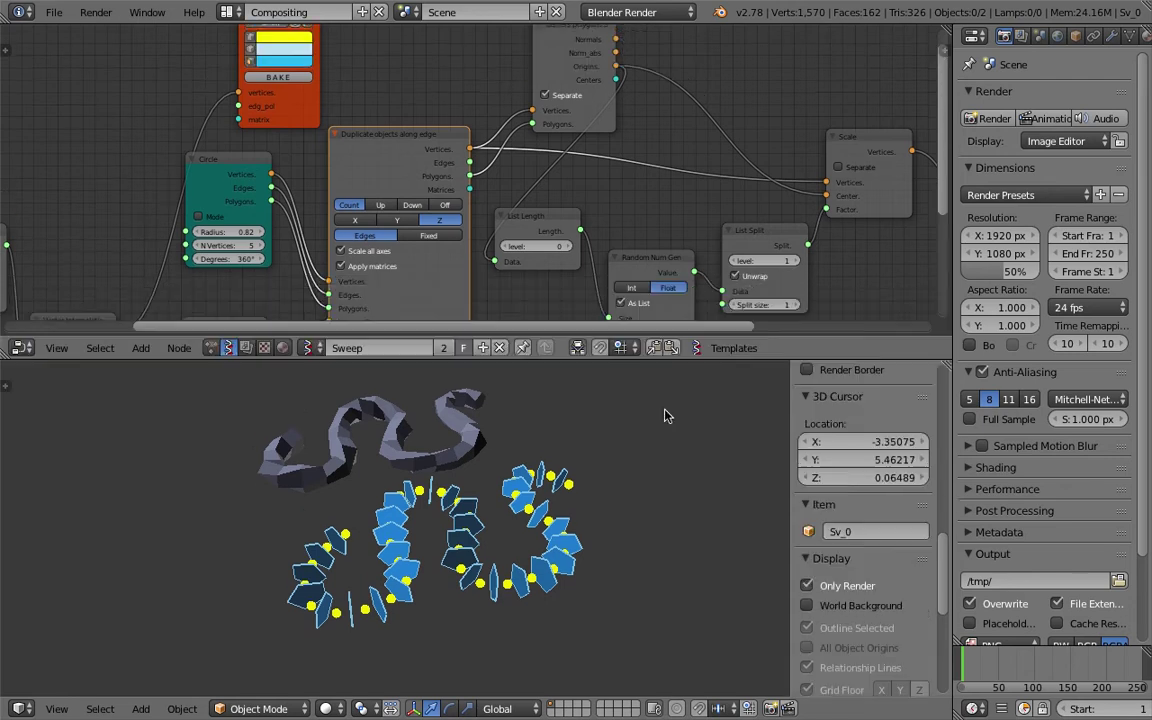
# Add a level 2 subdivision surface to the baked tube mesh and shade it smooth.
pyautogui.moveTo(600, 468); pyautogui.dragTo(313, 473, button='middle')
pyautogui.rightClick(433, 453)
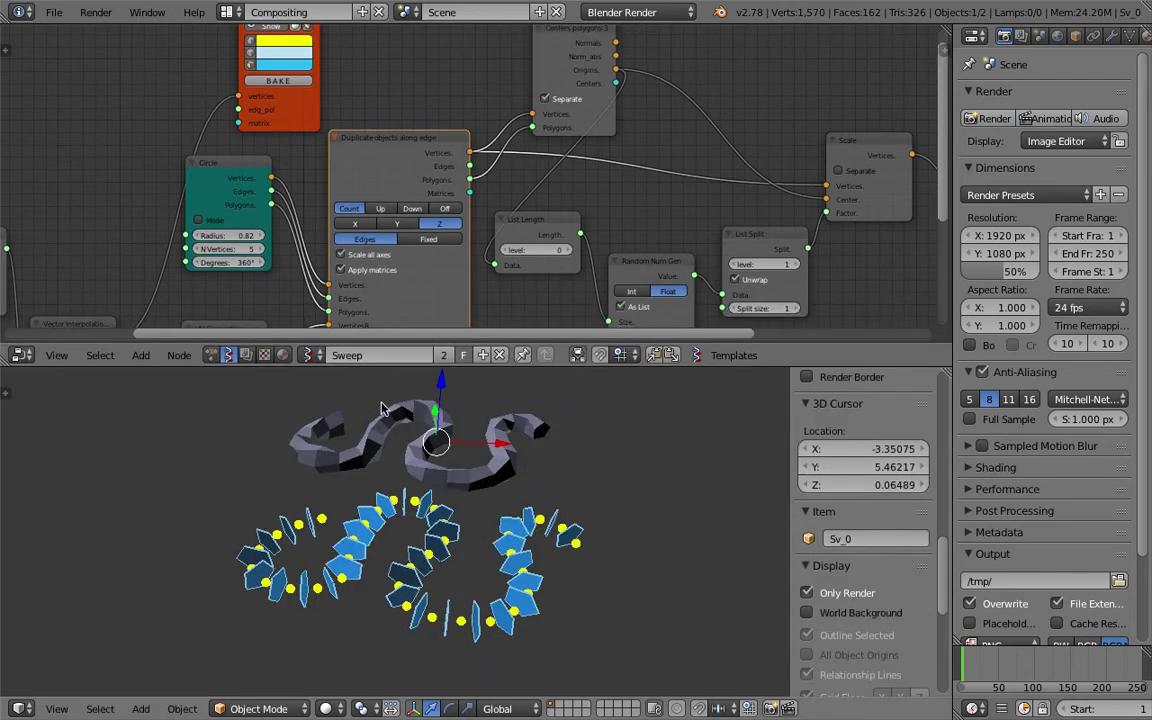
pyautogui.moveTo(381, 409); pyautogui.dragTo(501, 432, button='middle')
pyautogui.hotkey('ctrl', '2')
pyautogui.press('space')
pyautogui.write('smo')
pyautogui.press('Return')
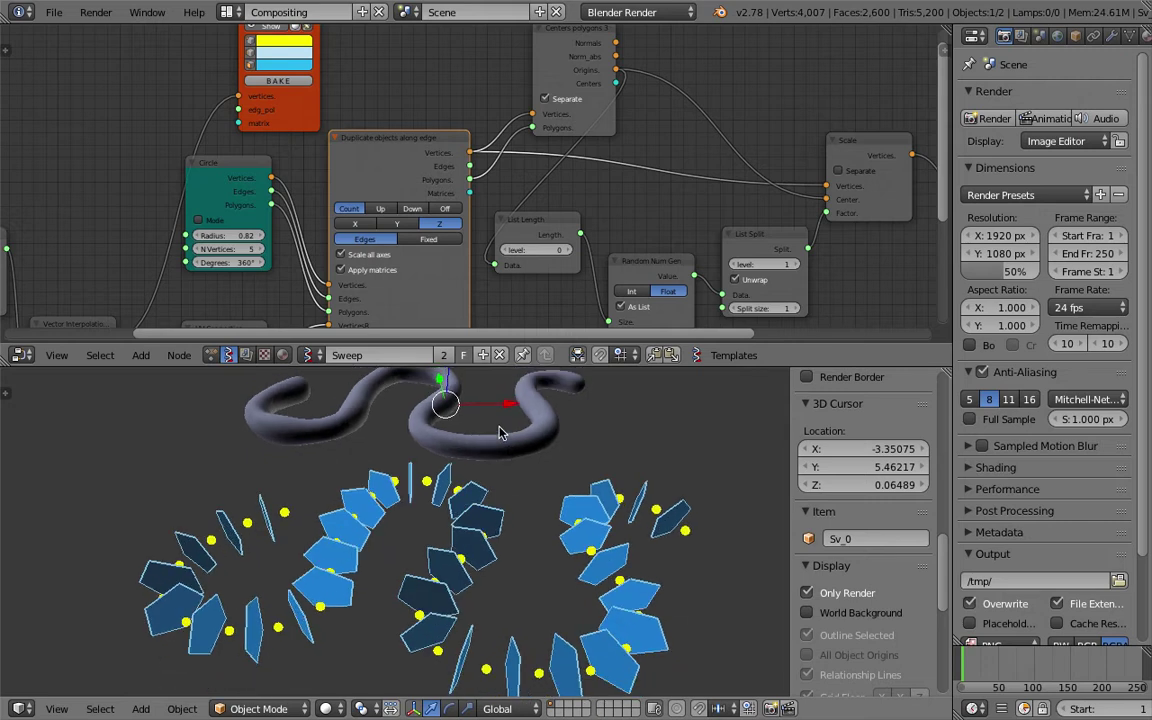
# Delete the smoothed tube mesh from the scene.
pyautogui.click(502, 430)
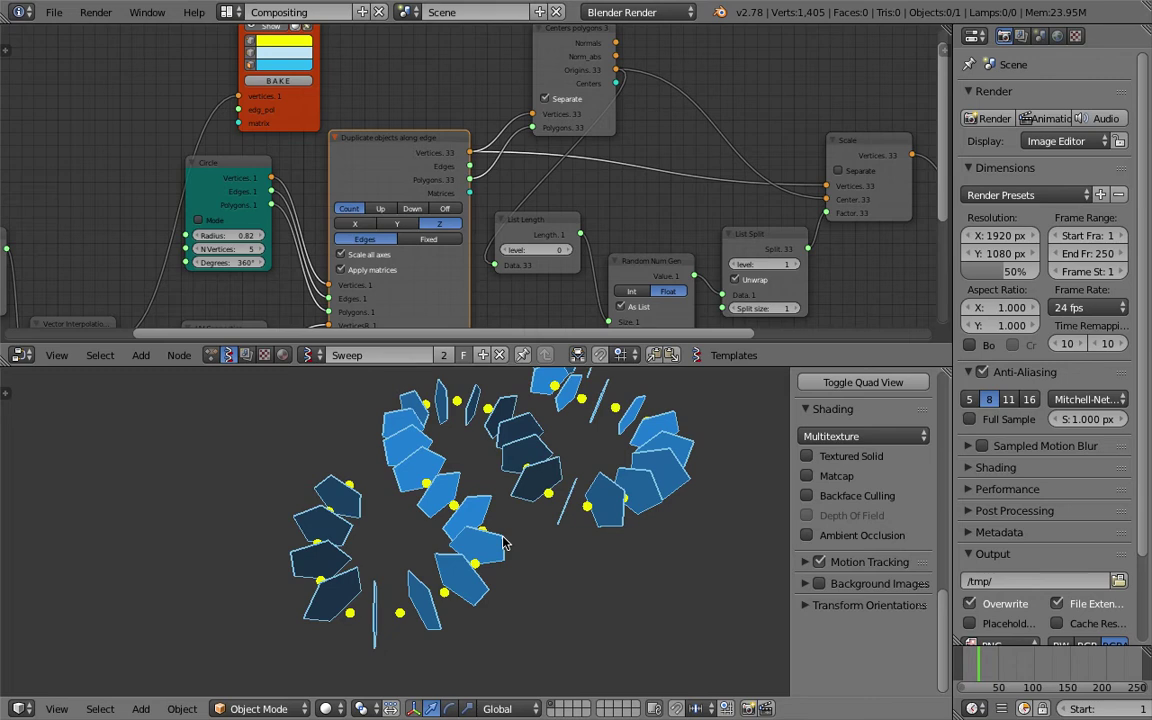
# Bake the polygons of the Viewer Draw node after UV Connection into a mesh object.
pyautogui.scroll(-3, 678, 222)
pyautogui.keyDown('ctrl'); pyautogui.scroll(-10, 491, 178); pyautogui.keyUp('ctrl')
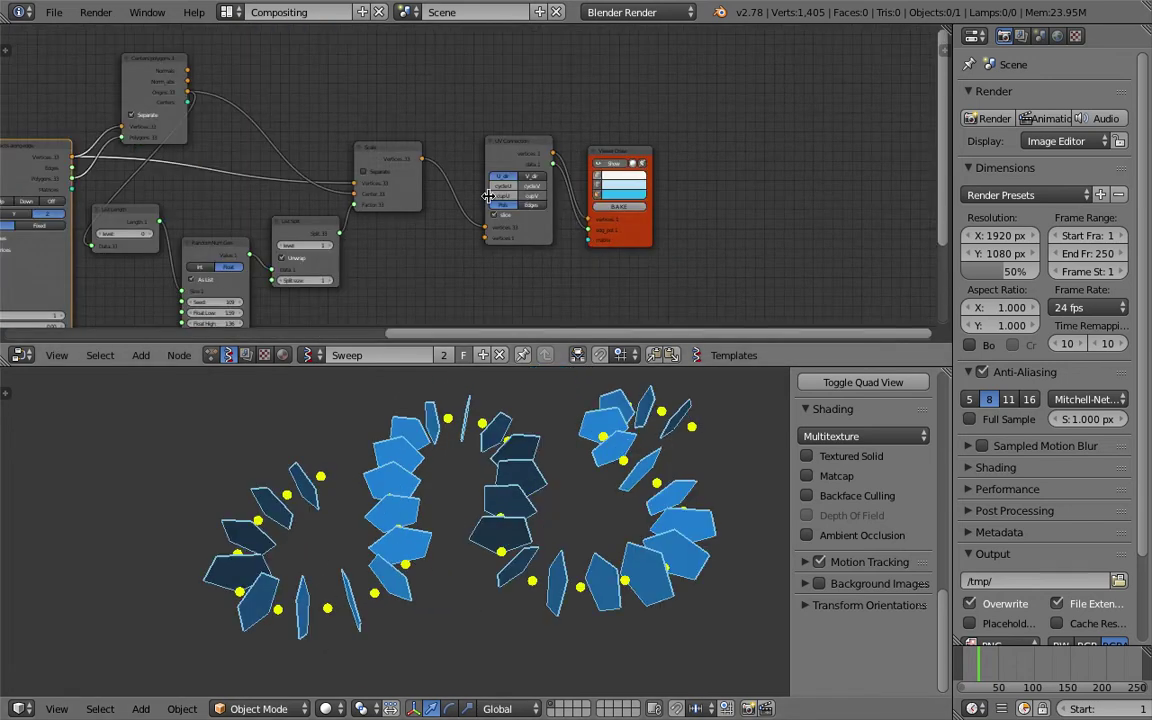
pyautogui.scroll(7, 522, 216)
pyautogui.click(717, 234)
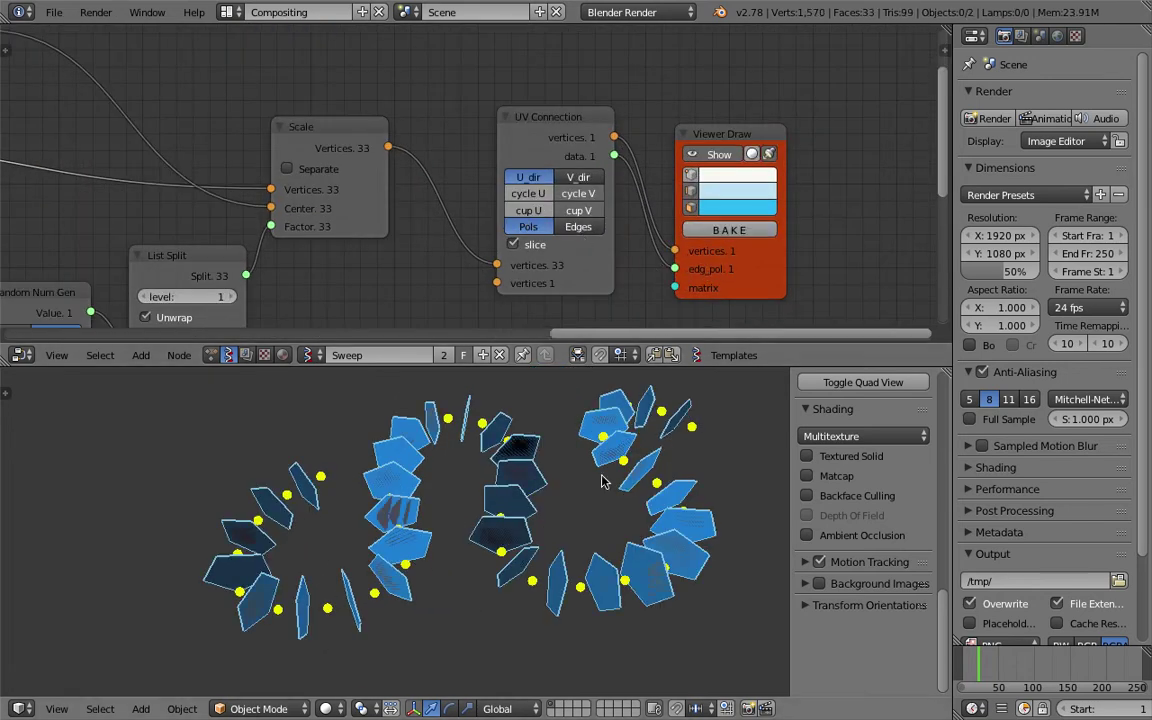
# Select the baked mesh and move it away from the node preview in the 3D view.
pyautogui.scroll(-4, 615, 466)
pyautogui.rightClick(545, 522)
pyautogui.press('g')
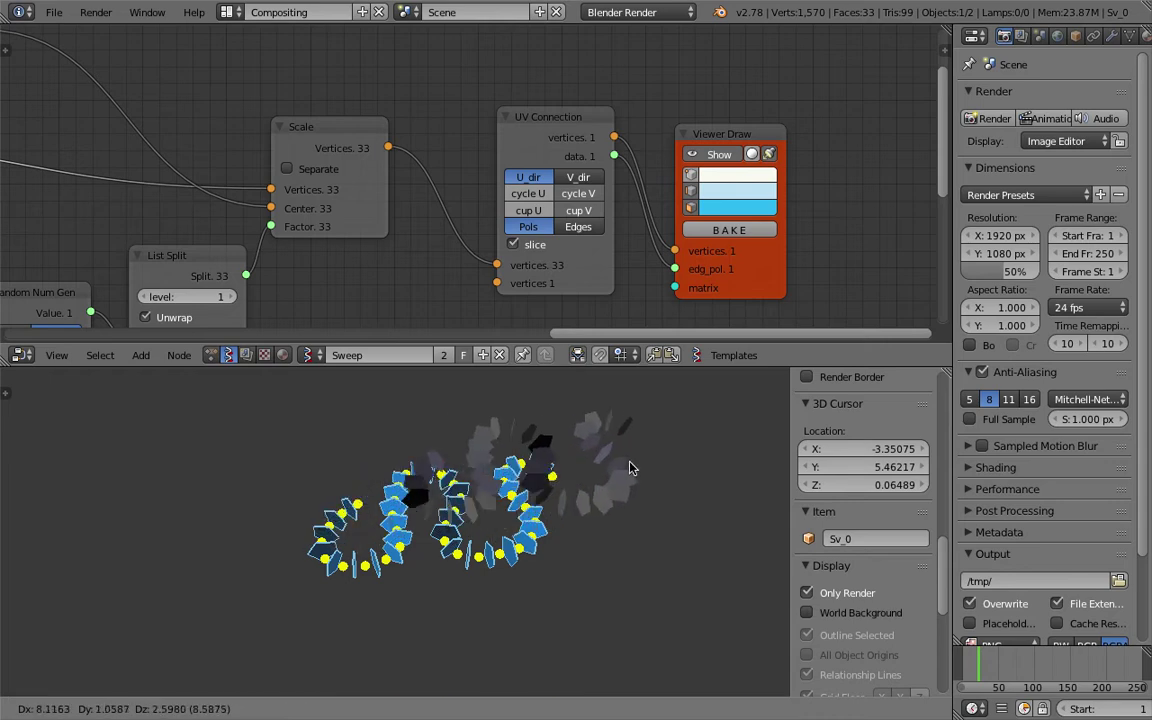
pyautogui.click(630, 467)
pyautogui.moveTo(556, 492)
pyautogui.mouseDown(button='middle')
pyautogui.moveTo(546, 459)
pyautogui.moveTo(570, 481)
pyautogui.mouseUp(button='middle')
pyautogui.press('g')
pyautogui.click(570, 590)
pyautogui.moveTo(567, 570); pyautogui.dragTo(445, 637, button='middle')
pyautogui.press('g')
pyautogui.click(558, 630)
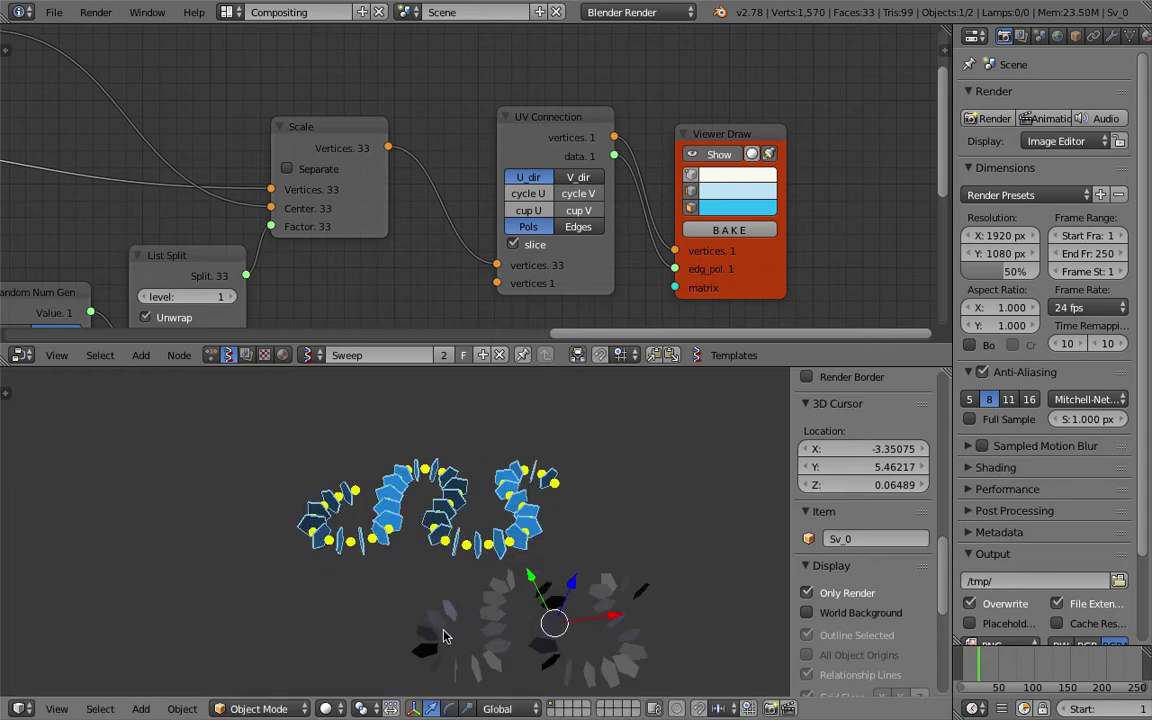
# Check the baked polygons in wireframe and solid display, and delete the baked mesh.
pyautogui.moveTo(625, 597)
pyautogui.mouseDown(button='middle')
pyautogui.moveTo(555, 522)
pyautogui.moveTo(555, 547)
pyautogui.moveTo(527, 565)
pyautogui.mouseUp(button='middle')
pyautogui.press('z')
pyautogui.press('z')
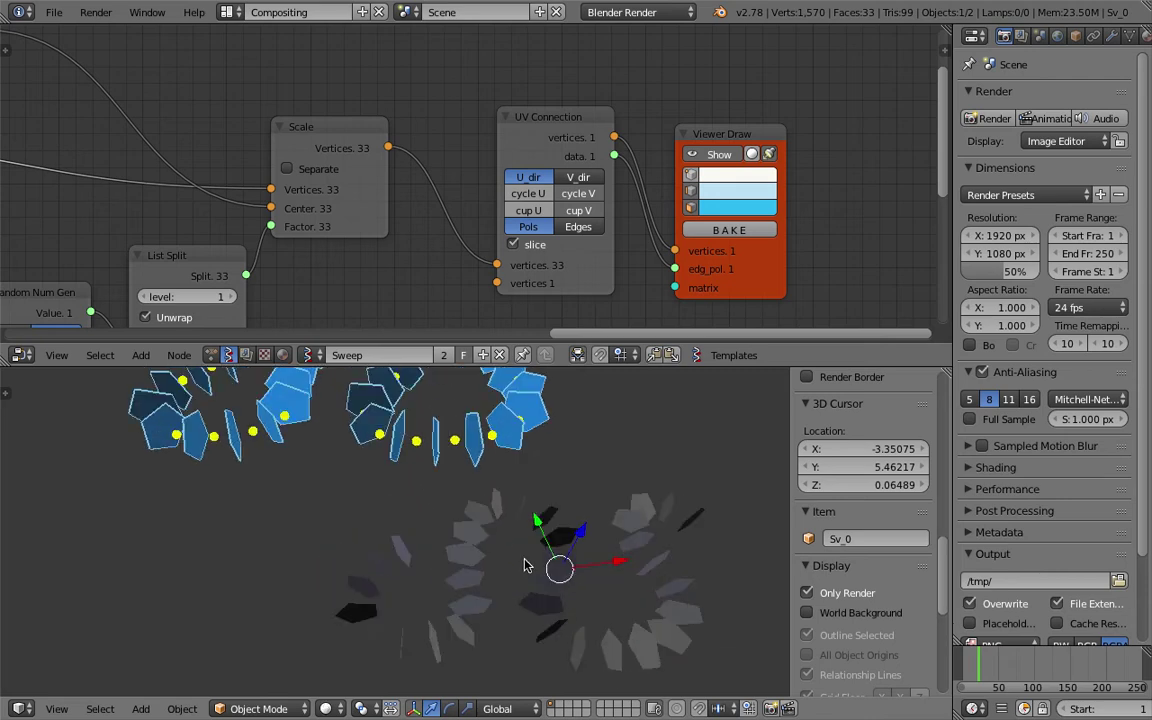
pyautogui.scroll(-1, 528, 564)
pyautogui.press('x')
pyautogui.click(480, 544)
pyautogui.keyDown('shift'); pyautogui.moveTo(468, 503); pyautogui.dragTo(485, 579, button='middle'); pyautogui.keyUp('shift')
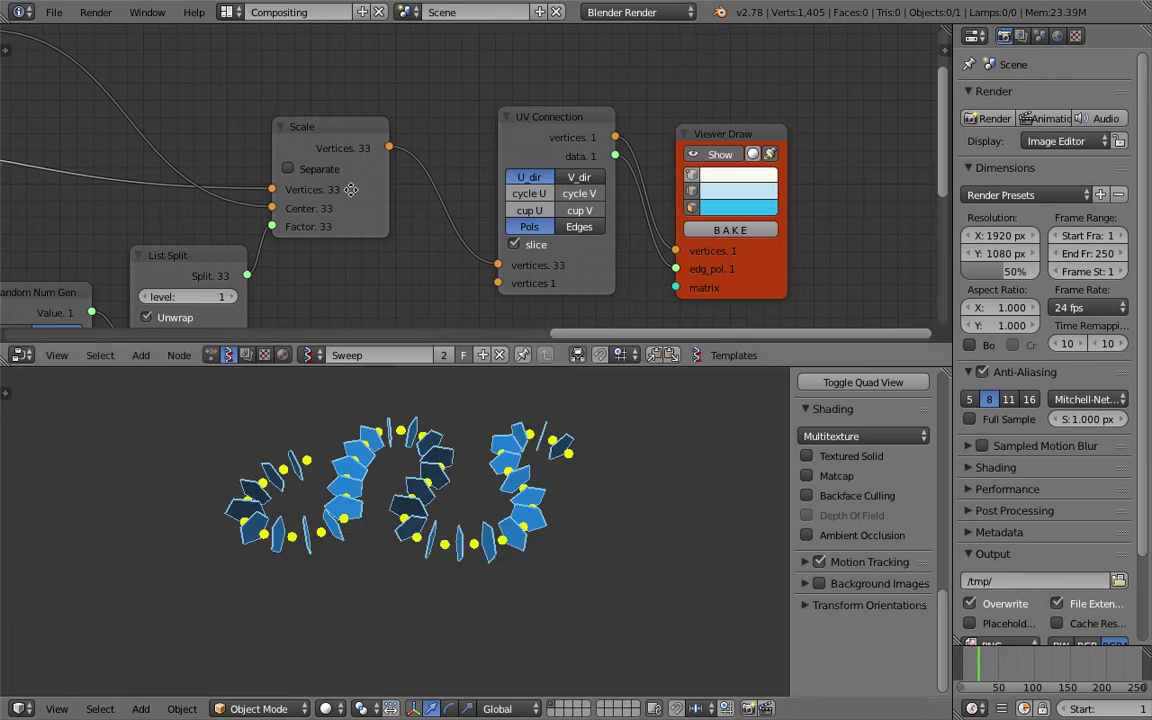
# Set the Circle node's number of vertices to 3.
pyautogui.scroll(-3, 250, 228)
pyautogui.moveTo(180, 222); pyautogui.dragTo(526, 210, button='middle')
pyautogui.moveTo(265, 185); pyautogui.dragTo(430, 186, button='middle')
pyautogui.moveTo(326, 177)
pyautogui.mouseDown(button='middle')
pyautogui.moveTo(448, 150)
pyautogui.moveTo(564, 148)
pyautogui.mouseUp(button='middle')
pyautogui.scroll(3, 388, 192)
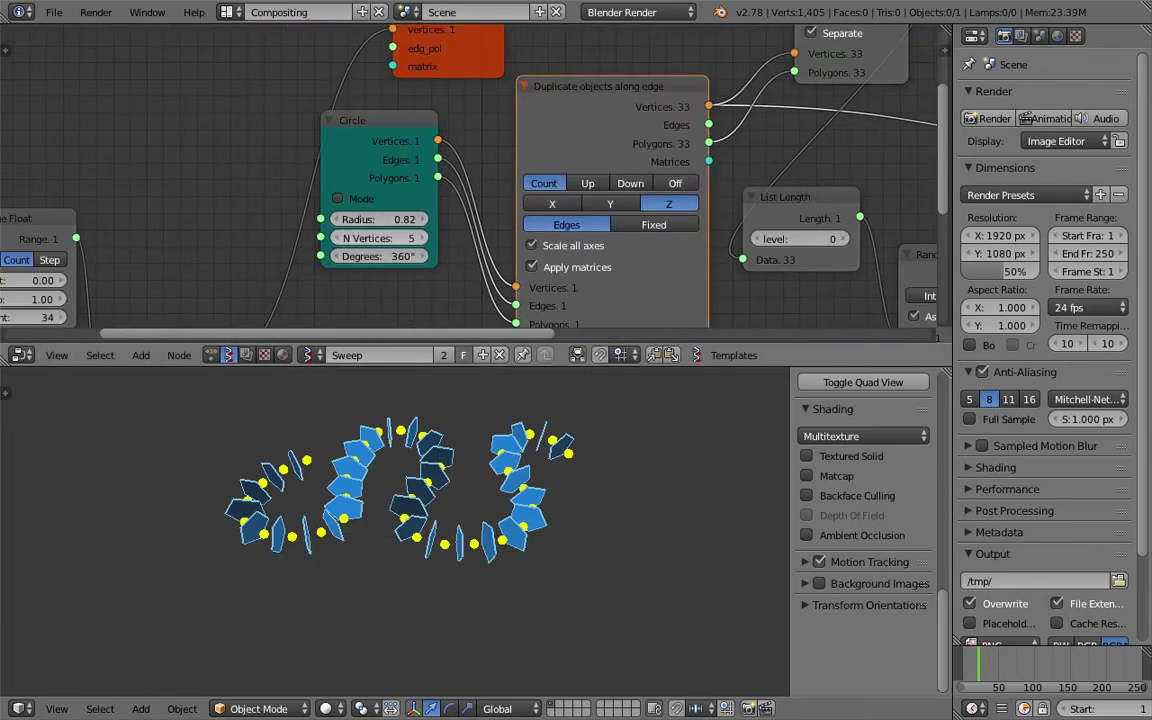
pyautogui.click(340, 240)
pyautogui.click(340, 240)
pyautogui.moveTo(406, 437); pyautogui.dragTo(466, 497, button='middle')
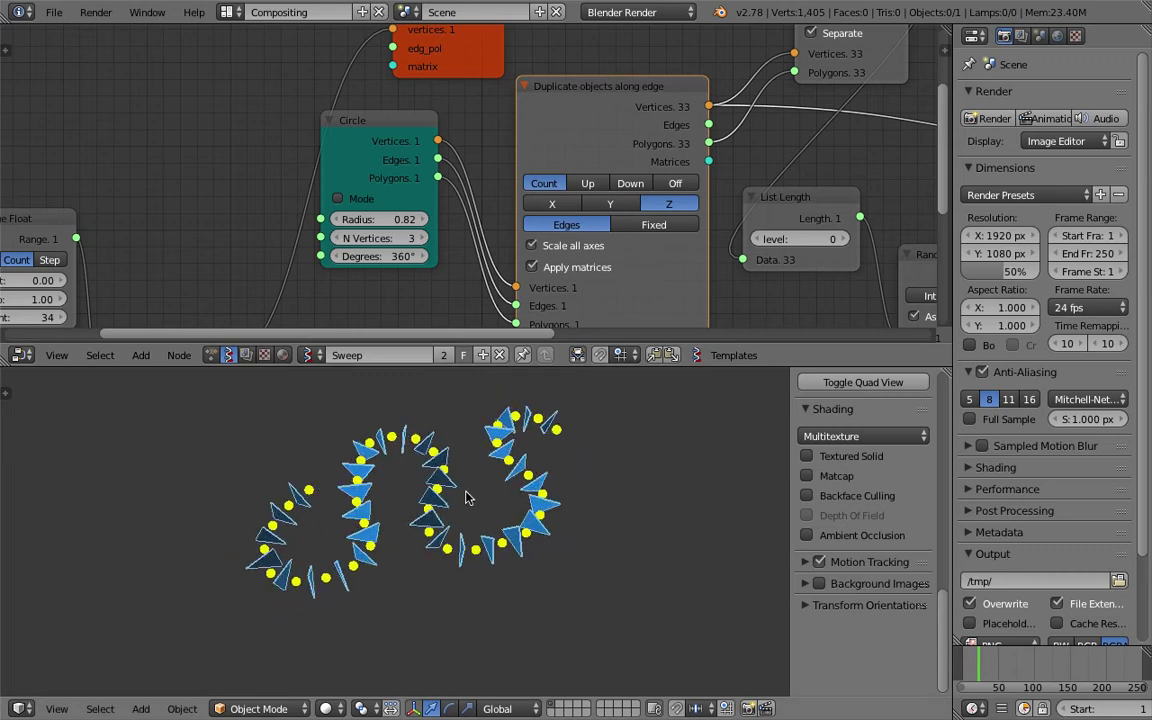
# Set the Duplicate objects along edge node's axis to X and save the file over the existing one.
pyautogui.moveTo(515, 246); pyautogui.dragTo(586, 219, button='middle')
pyautogui.click(641, 178)
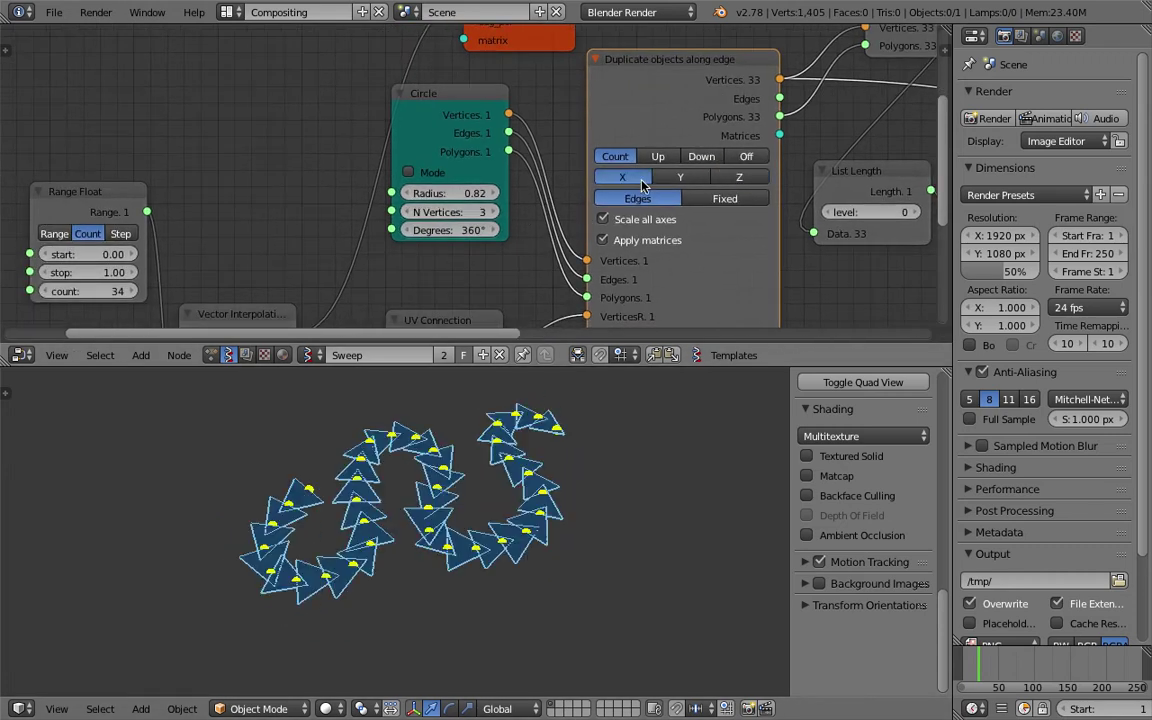
pyautogui.moveTo(498, 517); pyautogui.dragTo(453, 518, button='middle')
pyautogui.moveTo(481, 477); pyautogui.dragTo(332, 505, button='middle')
pyautogui.moveTo(350, 579); pyautogui.dragTo(451, 541, button='middle')
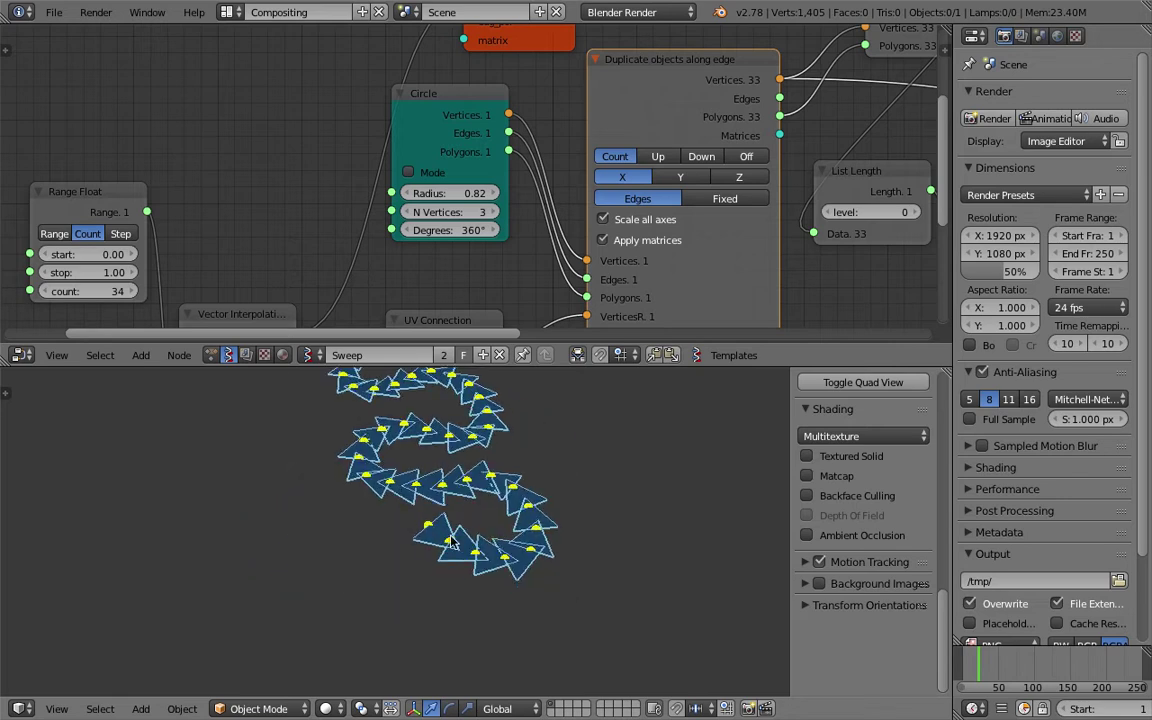
pyautogui.moveTo(530, 443); pyautogui.dragTo(282, 560, button='middle')
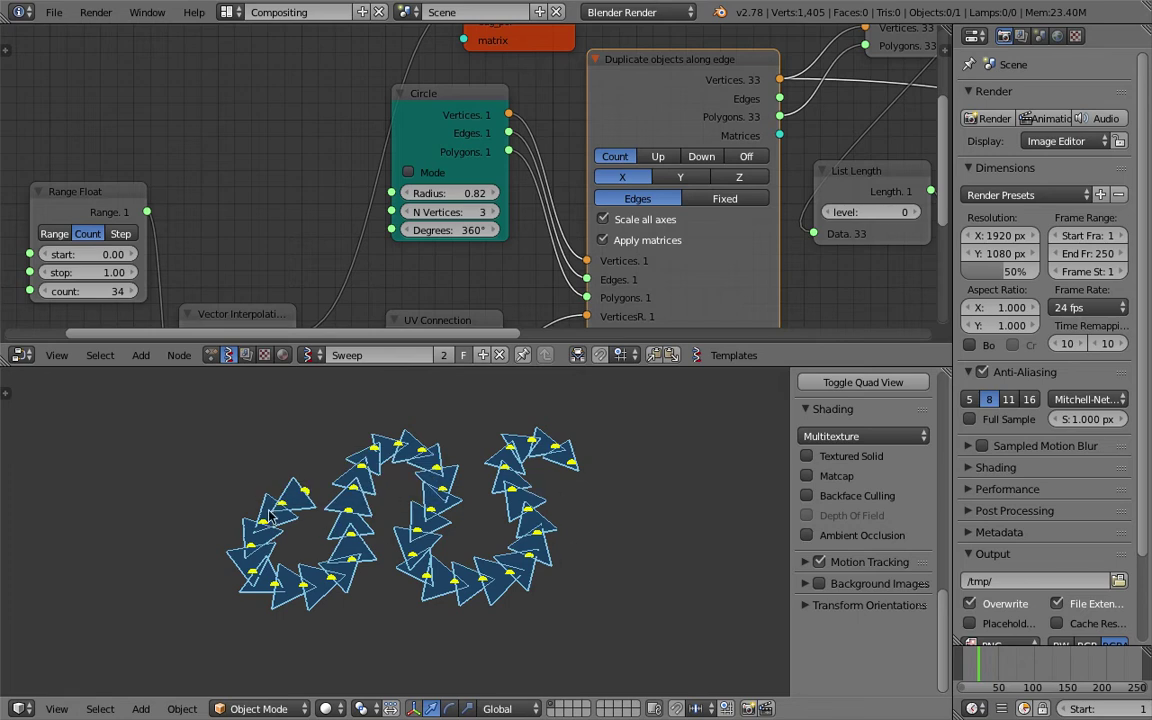
pyautogui.hotkey('ctrl', 's')
pyautogui.click(537, 578)
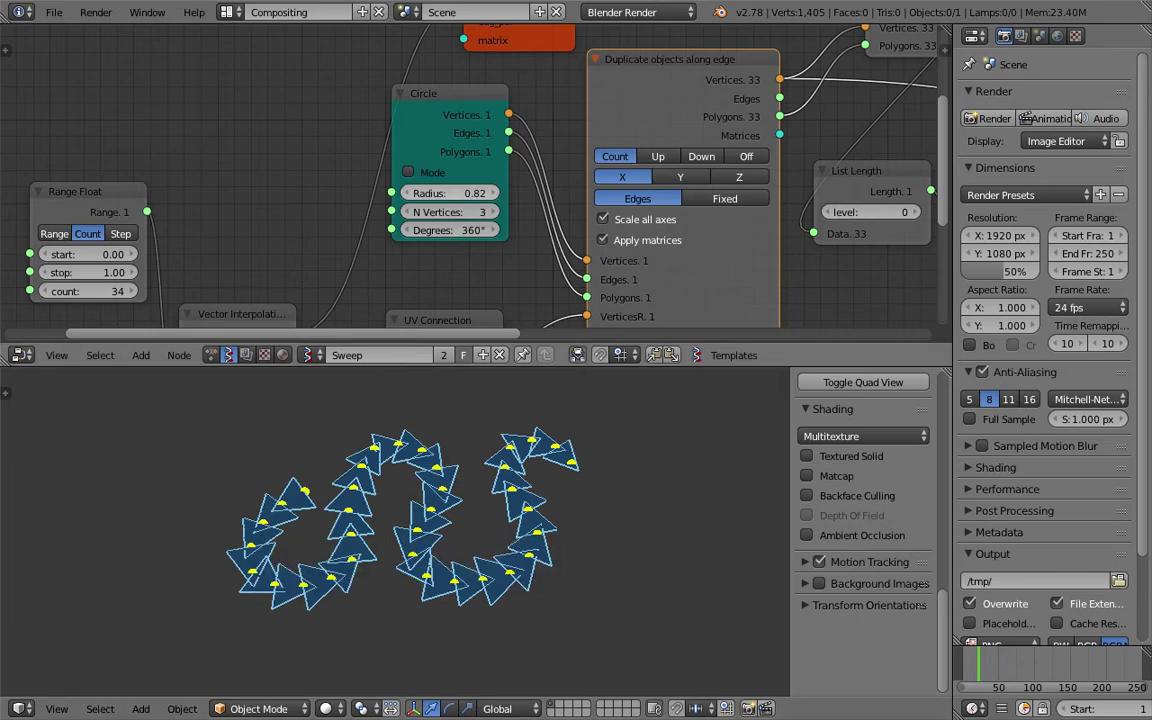
# Set the Circle node's radius to 1.00.
pyautogui.moveTo(450, 193)
pyautogui.mouseDown()
pyautogui.moveTo(415, 193)
pyautogui.moveTo(468, 196)
pyautogui.mouseUp()
pyautogui.press('Return')
# Set the padding of the Duplicate objects along edge node to 0.42.
pyautogui.moveTo(406, 172); pyautogui.dragTo(363, 159, button='middle')
pyautogui.moveTo(428, 198); pyautogui.dragTo(306, 93, button='middle')
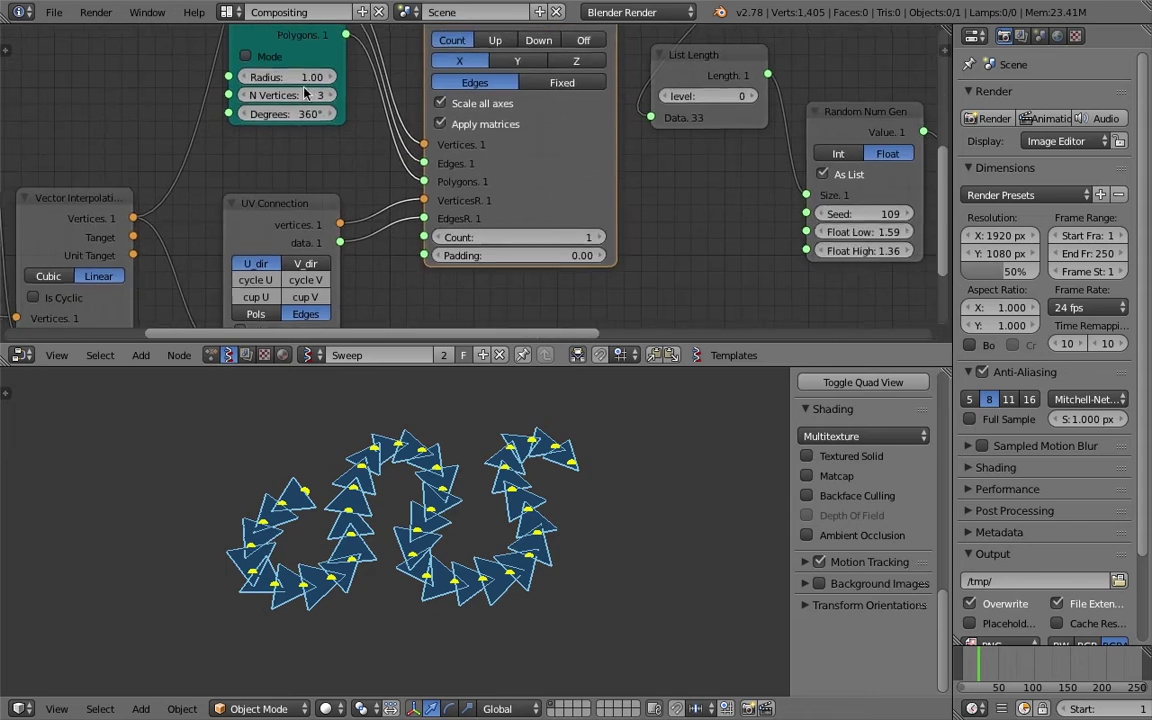
pyautogui.scroll(1, 543, 247)
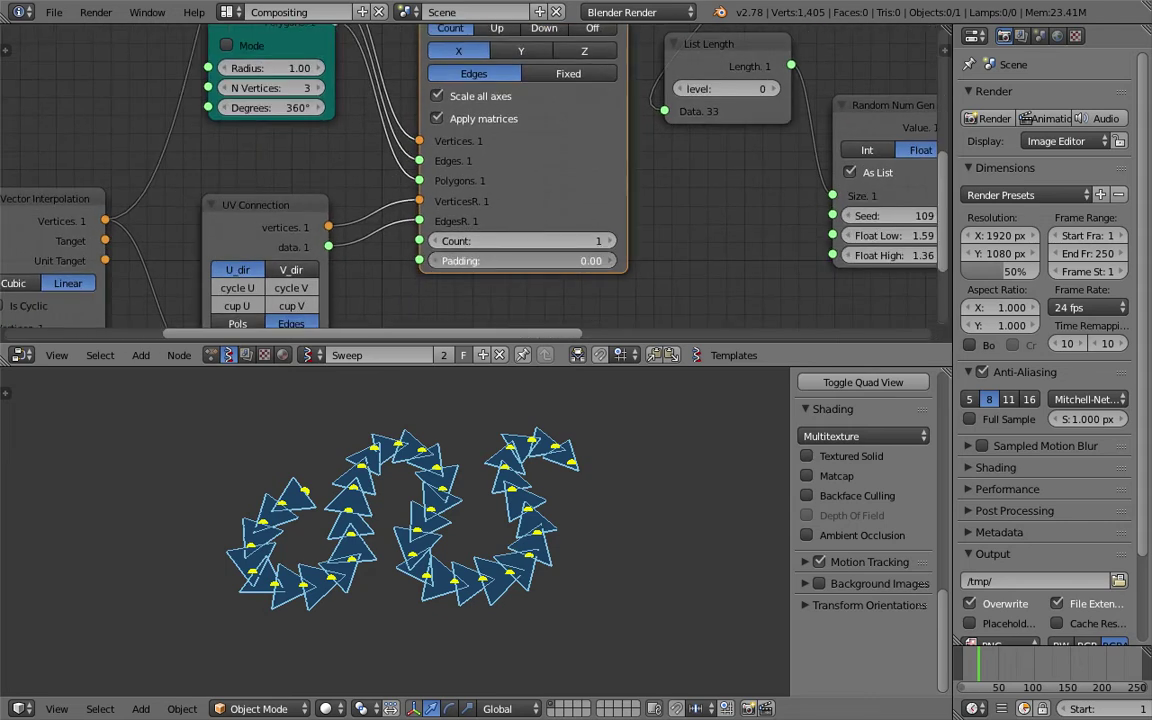
pyautogui.moveTo(540, 261); pyautogui.dragTo(573, 261)
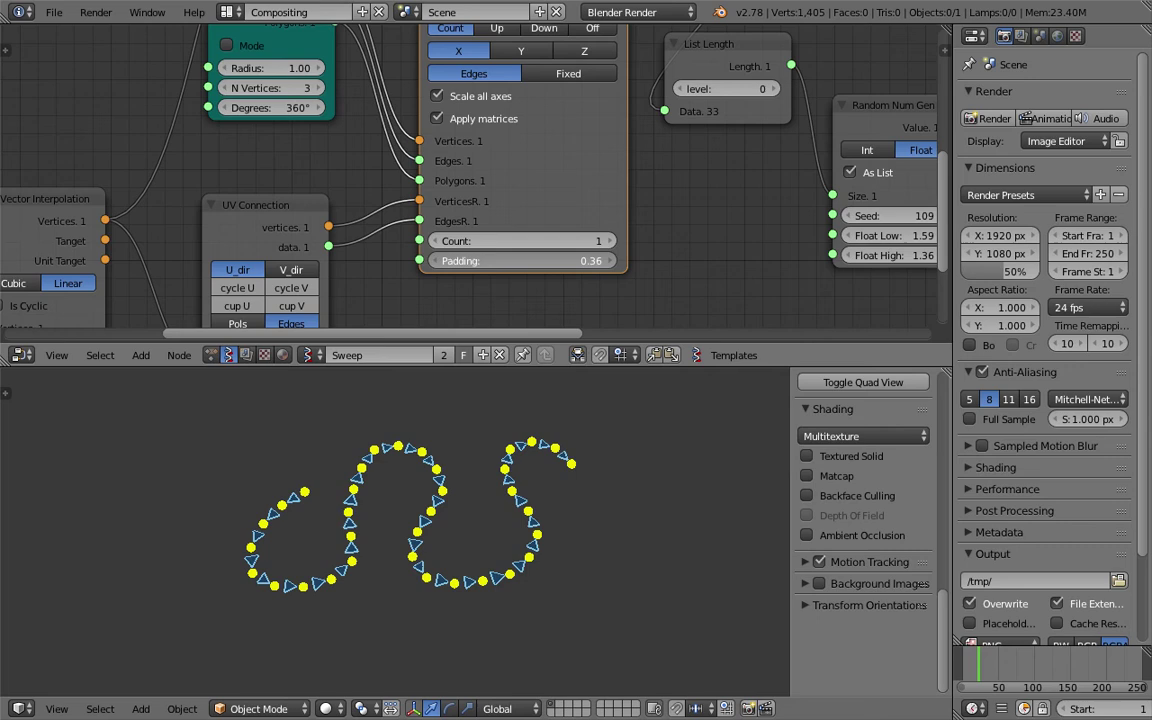
# Set the Duplicate objects along edge node's count to 3 and its padding to 0.21.
pyautogui.scroll(1, 557, 268)
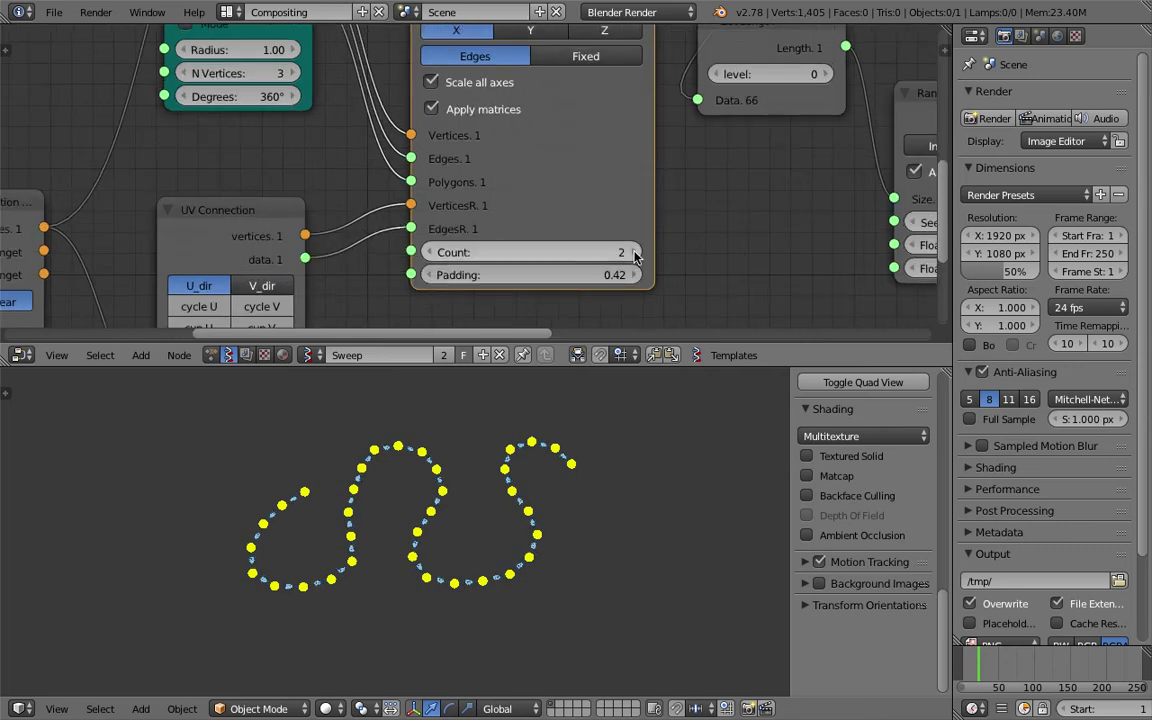
pyautogui.scroll(12, 446, 441)
pyautogui.moveTo(390, 470); pyautogui.dragTo(468, 470, button='middle')
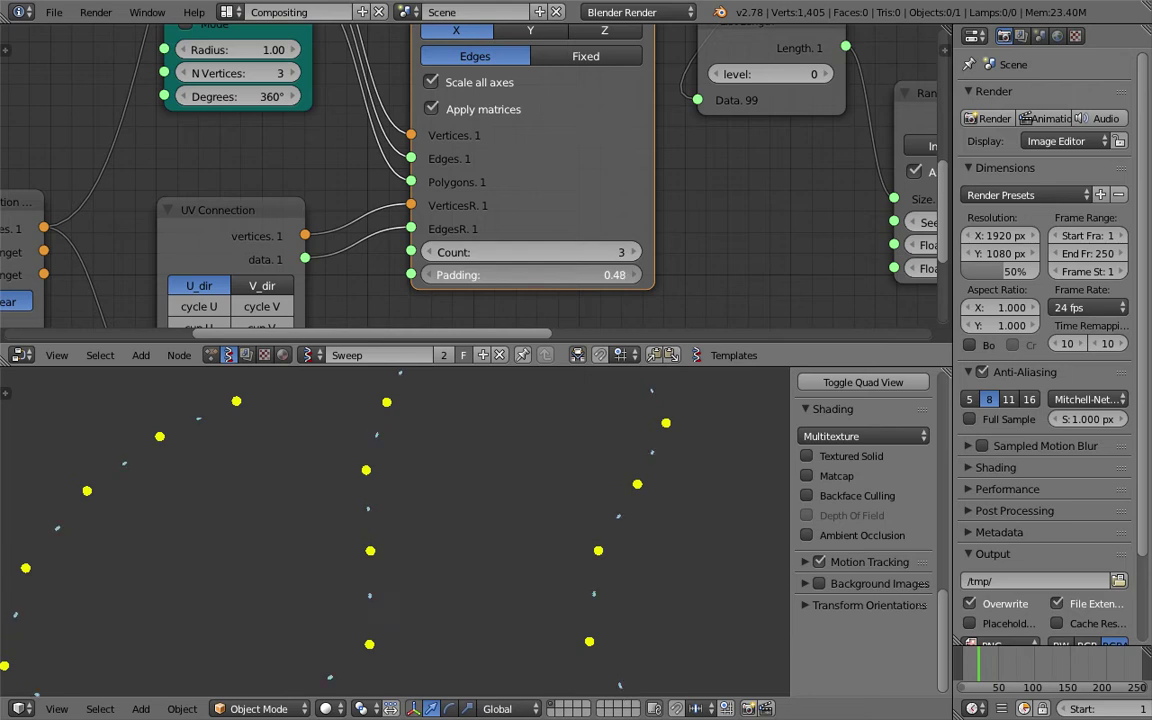
pyautogui.moveTo(540, 275); pyautogui.dragTo(508, 275)
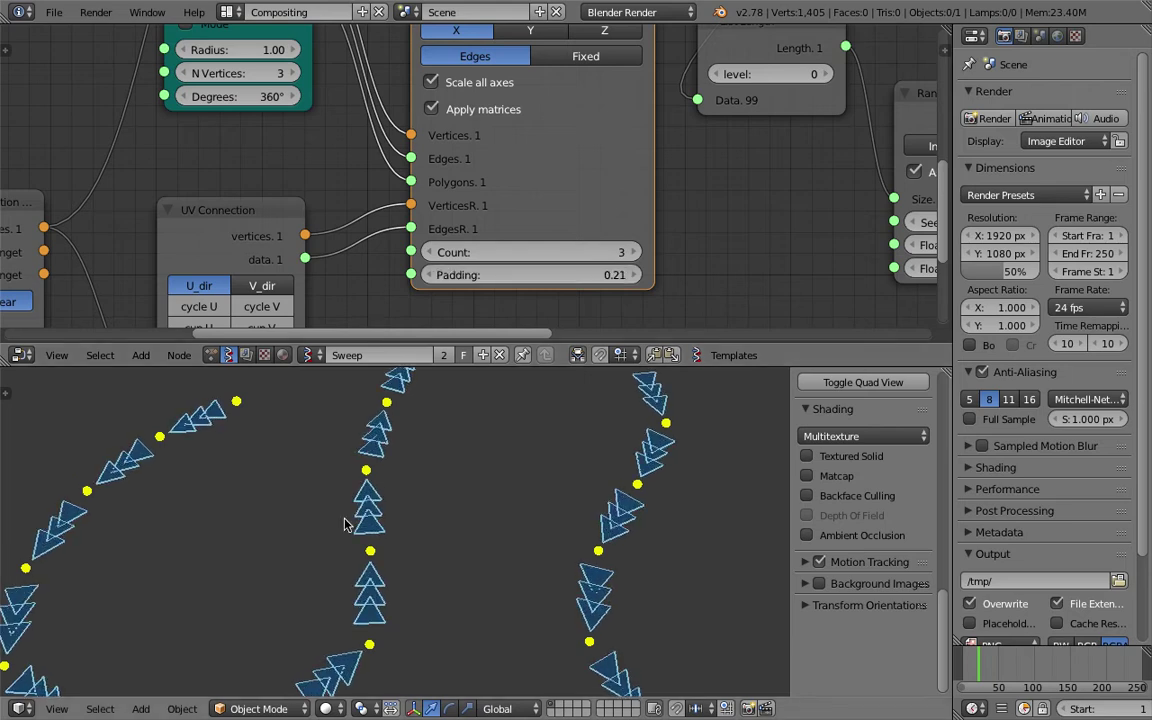
# Save the file with the three-triangle arrangement, overwriting the existing one.
pyautogui.scroll(-6, 238, 555)
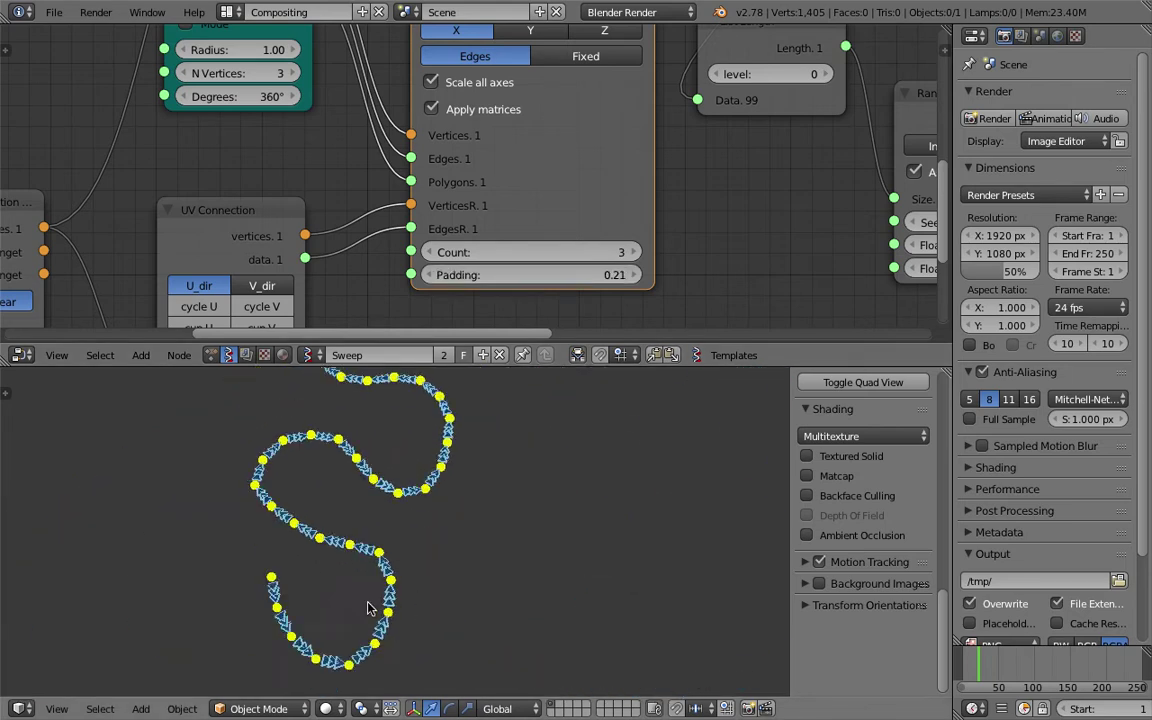
pyautogui.scroll(4, 353, 560)
pyautogui.hotkey('ctrl', 's')
pyautogui.moveTo(391, 587); pyautogui.dragTo(399, 612, button='middle')
pyautogui.click(353, 560)
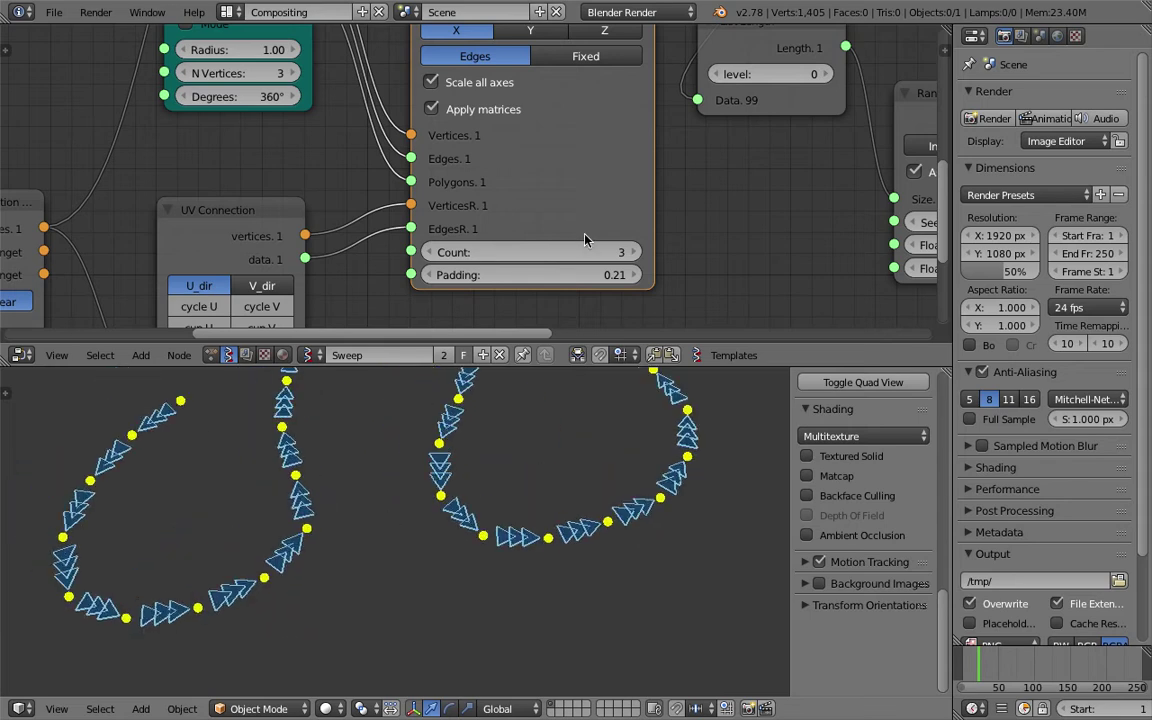
# Set the Duplicate objects along edge node's count to 1 and its padding to 0.39.
pyautogui.click(430, 252)
pyautogui.click(430, 252)
pyautogui.scroll(3, 465, 465)
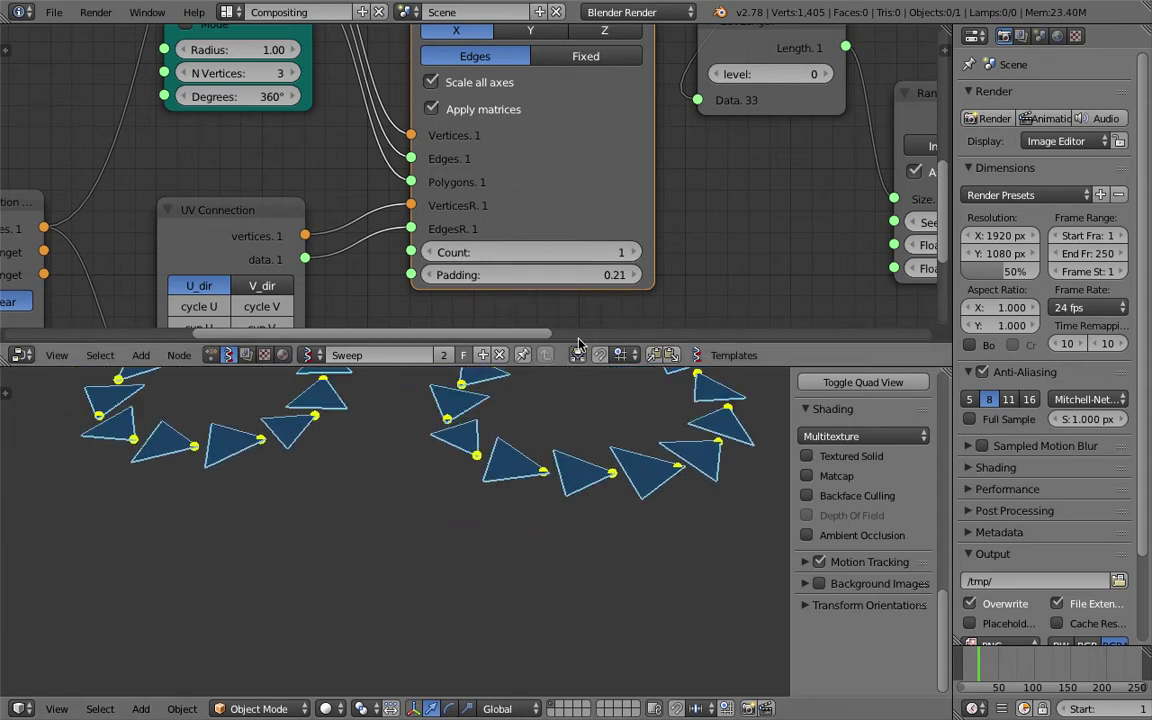
pyautogui.moveTo(530, 275); pyautogui.dragTo(560, 275)
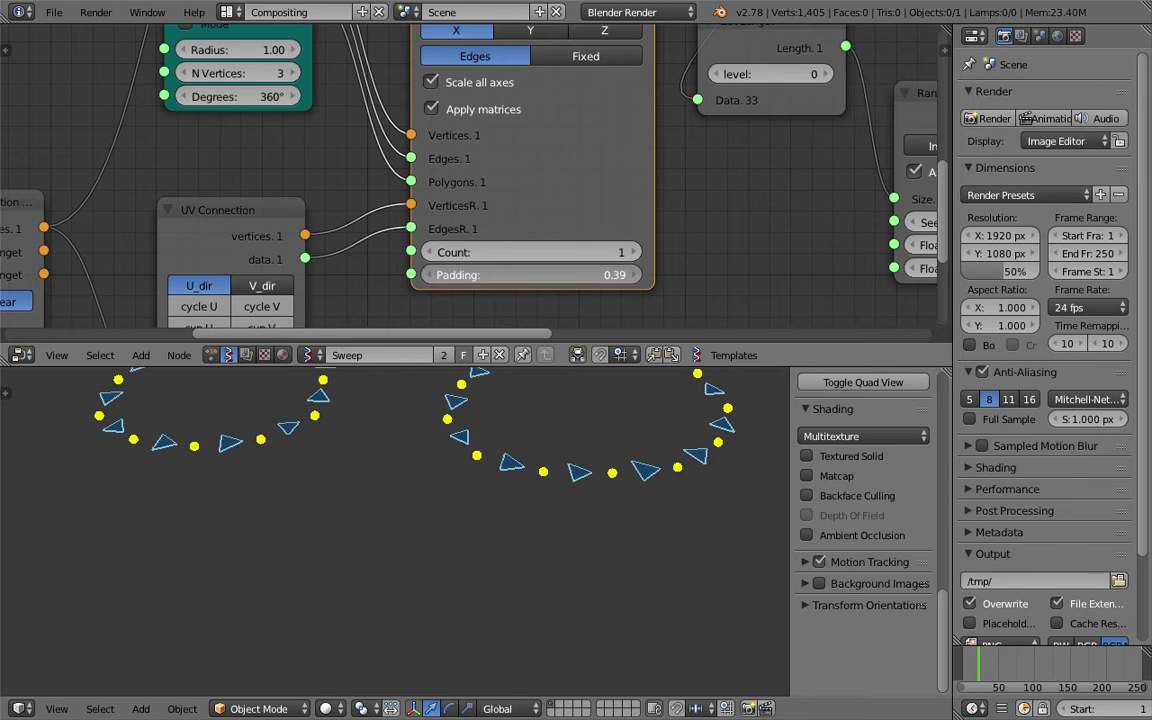
# Save the file again, overwriting the existing one.
pyautogui.keyDown('shift'); pyautogui.moveTo(495, 432); pyautogui.dragTo(490, 493, button='middle'); pyautogui.keyUp('shift')
pyautogui.scroll(-3, 488, 438)
pyautogui.hotkey('ctrl', 's')
pyautogui.click(490, 491)
# Move the Viewer Draw node up and away from the last UV Connection node, and turn off its display.
pyautogui.scroll(-2, 729, 181)
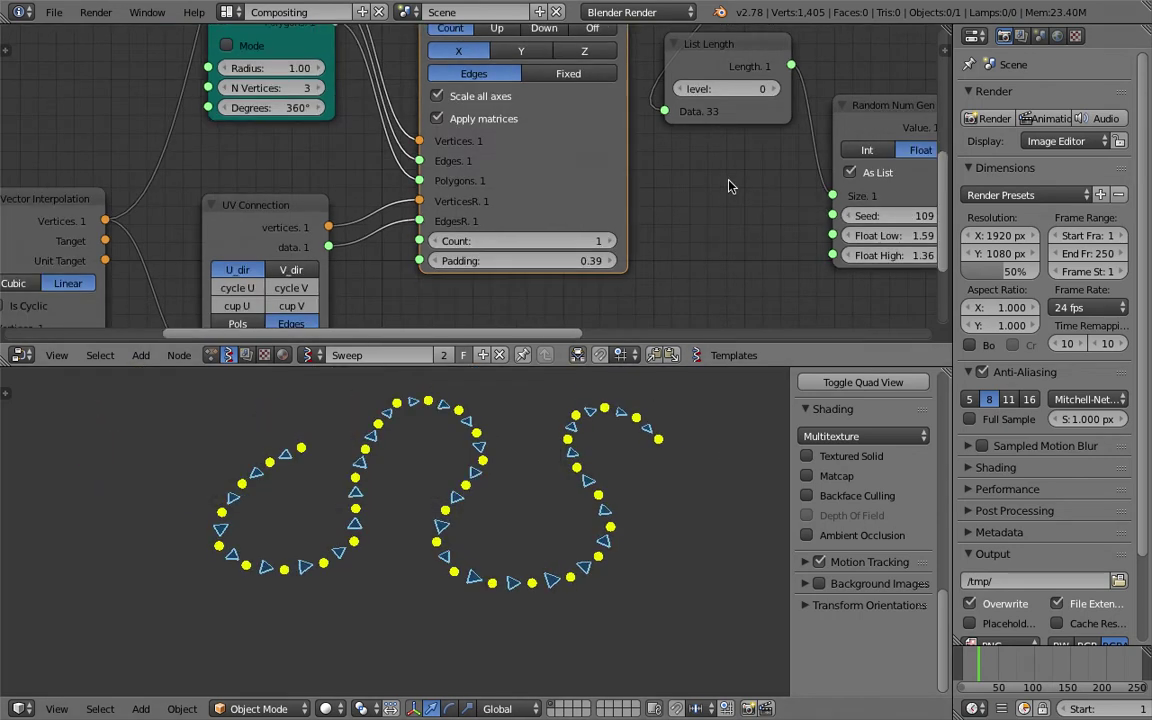
pyautogui.scroll(-3, 729, 181)
pyautogui.moveTo(880, 180); pyautogui.dragTo(391, 224, button='middle')
pyautogui.scroll(-2, 409, 175)
pyautogui.moveTo(655, 125); pyautogui.dragTo(296, 223, button='middle')
pyautogui.scroll(1, 430, 155)
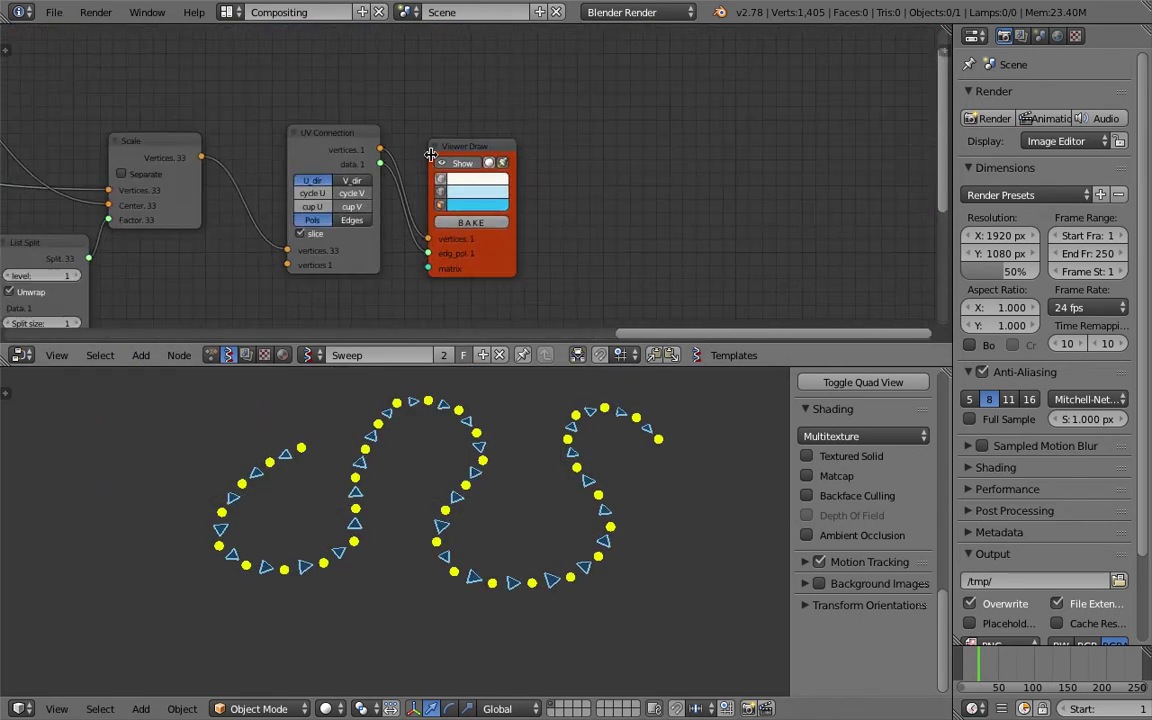
pyautogui.moveTo(430, 155); pyautogui.dragTo(455, 141)
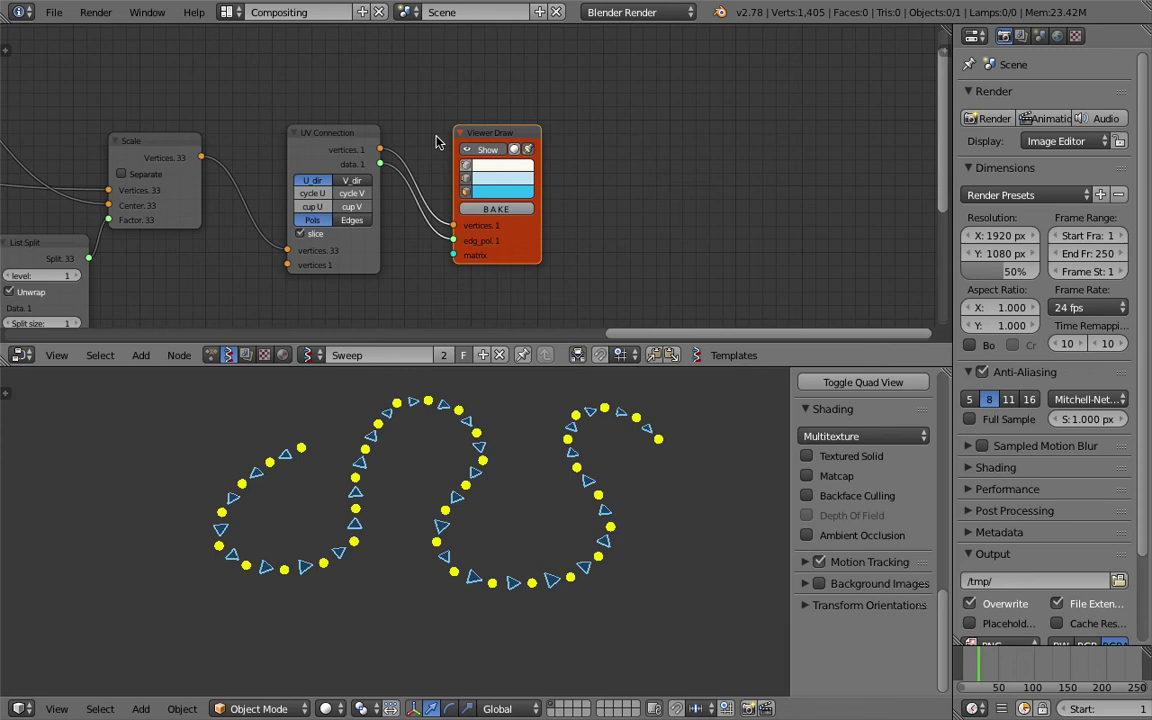
pyautogui.click(492, 155)
pyautogui.moveTo(498, 153); pyautogui.dragTo(479, 92)
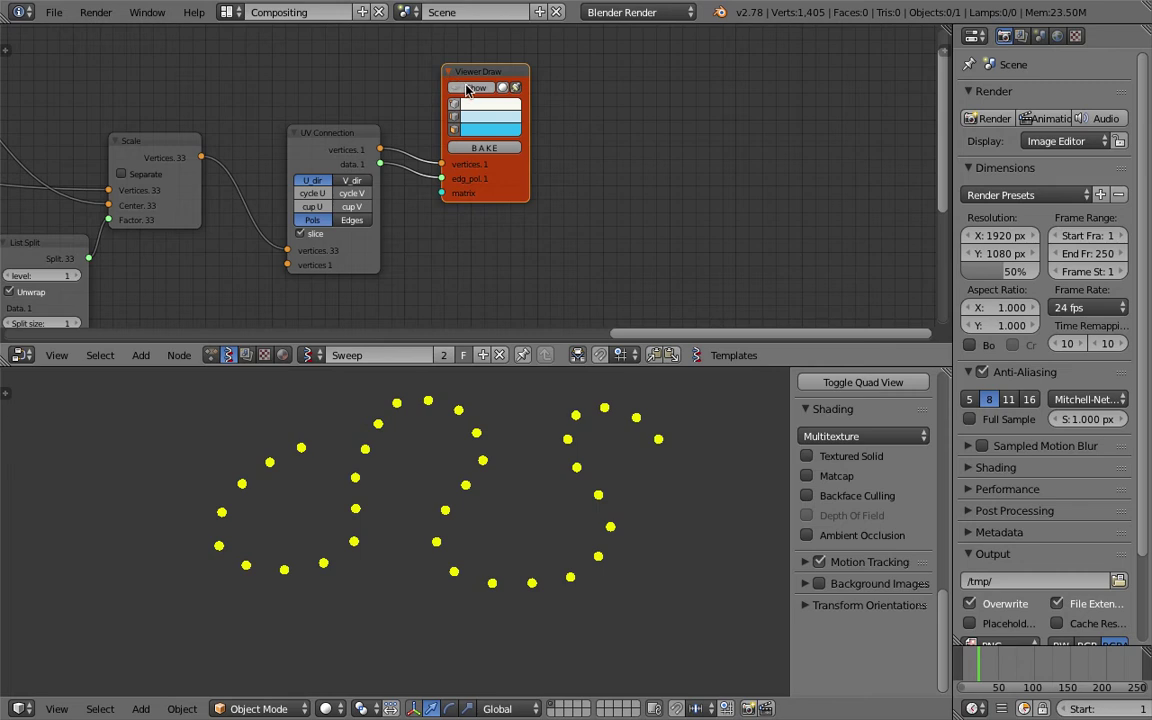
pyautogui.scroll(1, 503, 85)
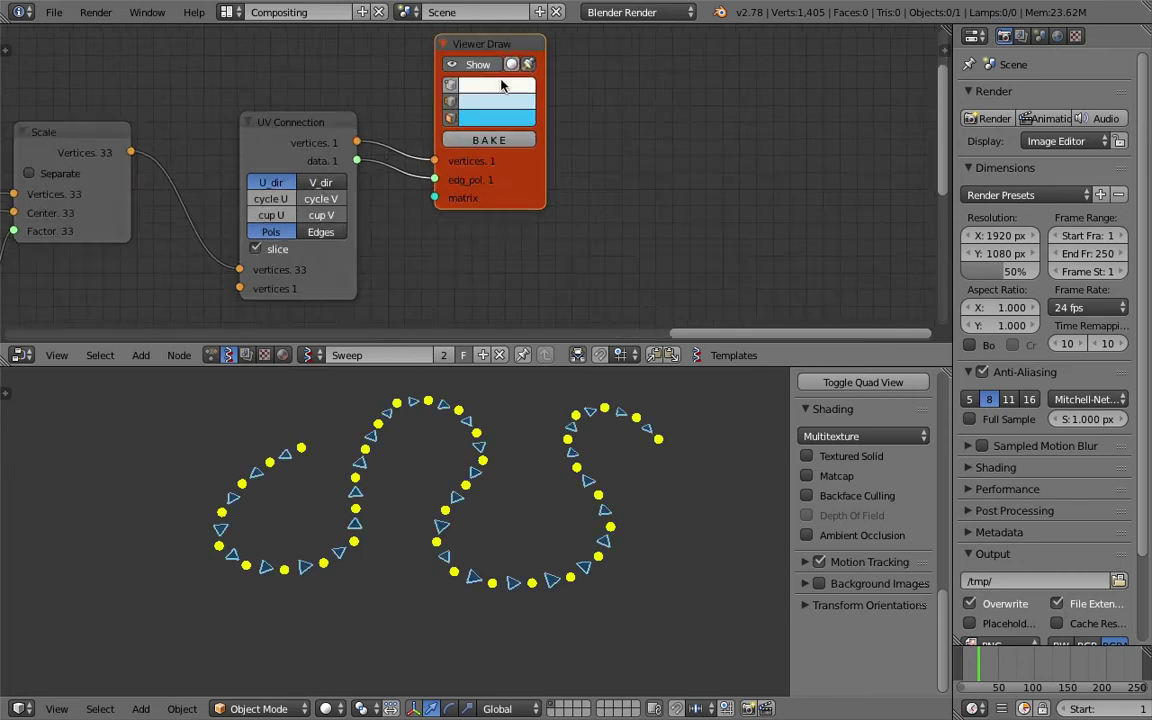
pyautogui.click(485, 67)
# Add a Viewer BMeshMK2 node and place it to the right of the Viewer Draw node.
pyautogui.scroll(-2, 645, 124)
pyautogui.hotkey('alt', 'space')
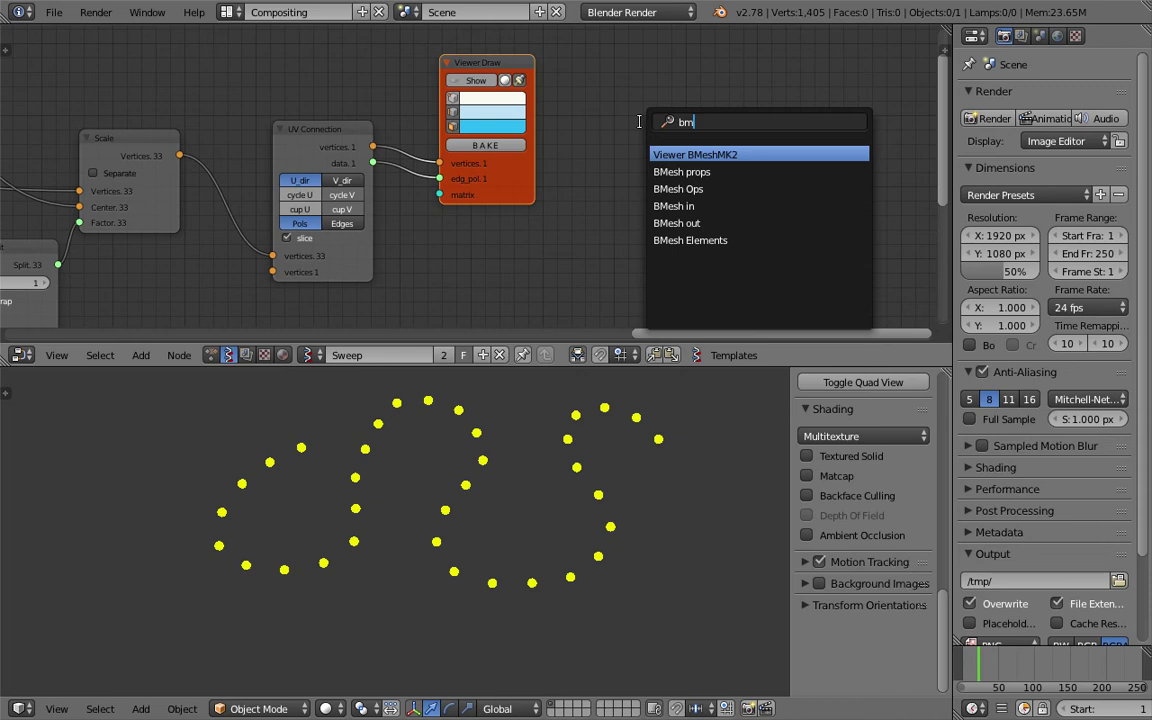
pyautogui.write('bm')
pyautogui.press('Return')
pyautogui.click(642, 127)
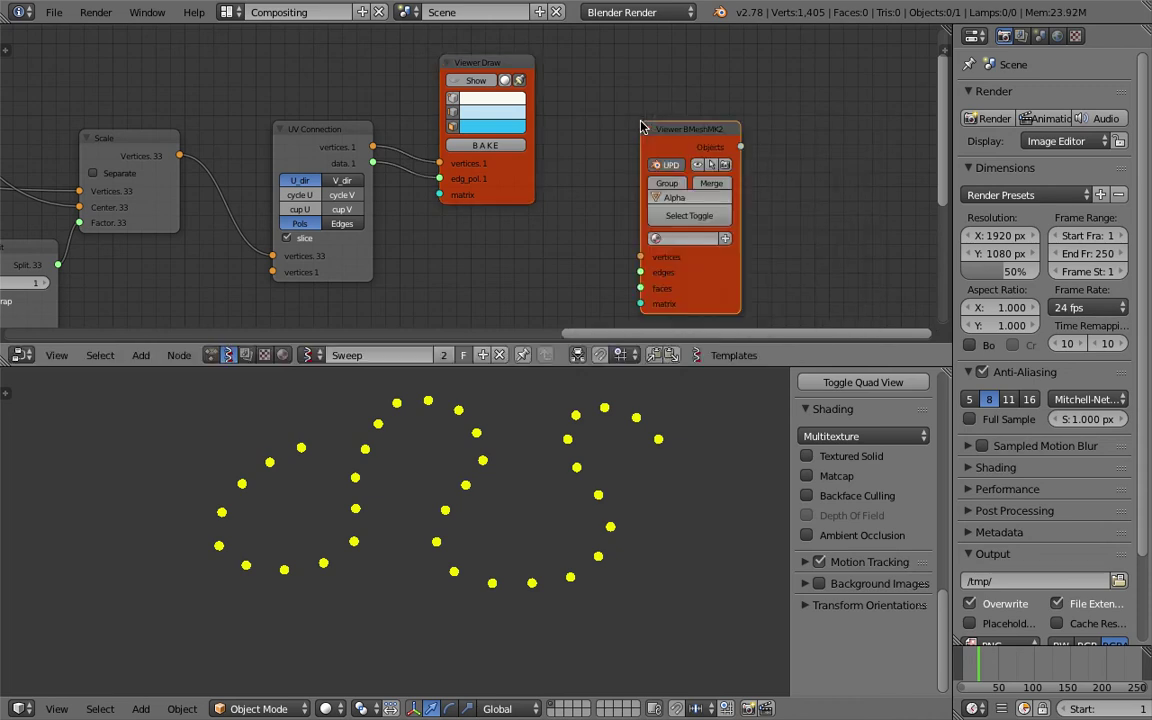
# Connect the last UV Connection node's vertices and data outputs to the Viewer BMeshMK2 node's vertices and faces inputs, and select the generated triangle mesh.
pyautogui.moveTo(373, 147); pyautogui.dragTo(518, 206)
pyautogui.moveTo(642, 262); pyautogui.dragTo(640, 258)
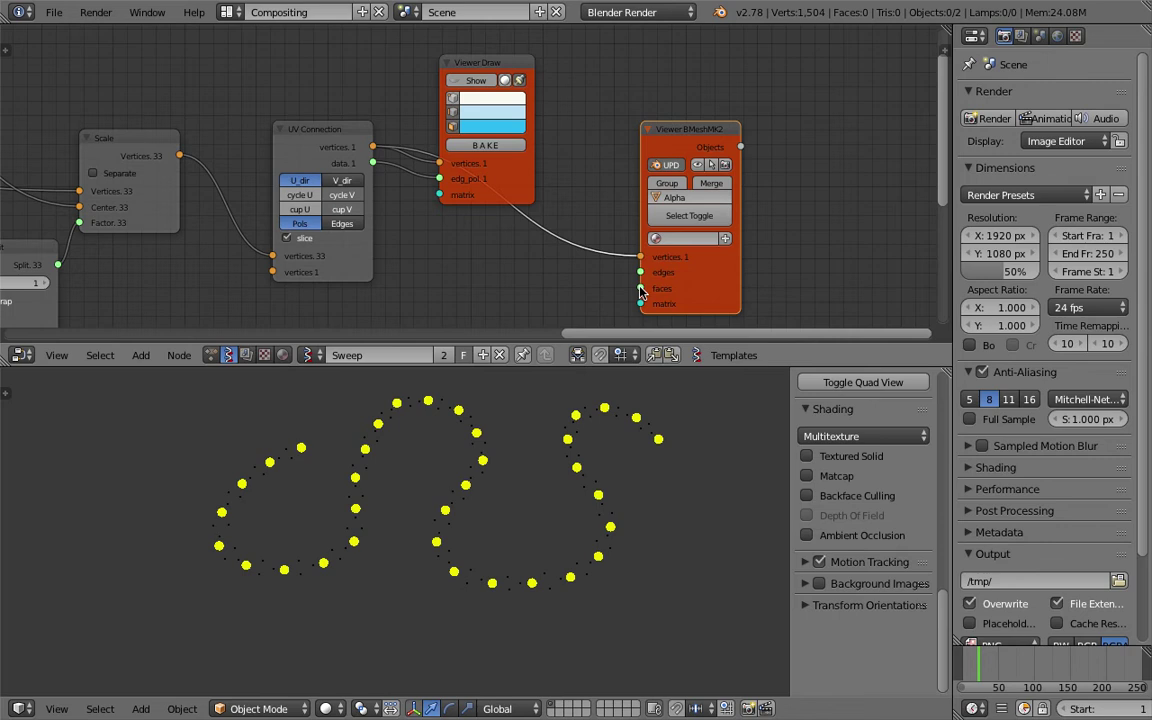
pyautogui.moveTo(372, 162); pyautogui.dragTo(640, 288)
pyautogui.scroll(3, 474, 605)
pyautogui.moveTo(474, 605); pyautogui.dragTo(504, 563, button='middle')
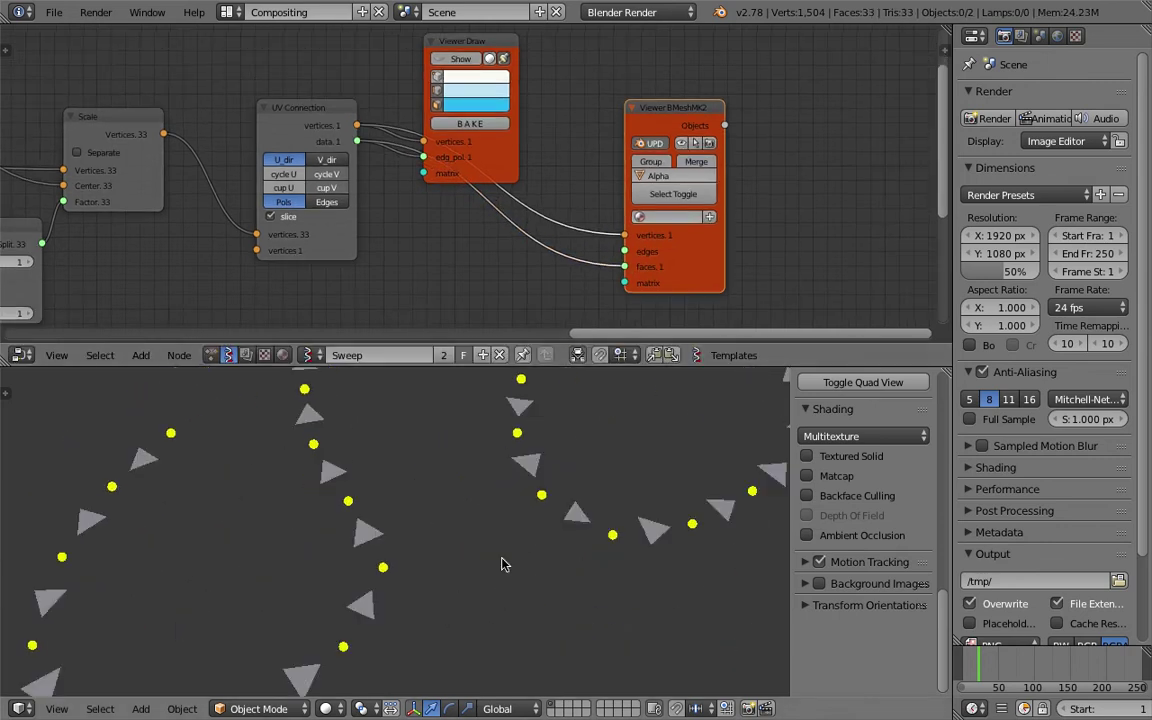
pyautogui.rightClick(384, 538)
pyautogui.moveTo(412, 537); pyautogui.dragTo(490, 535, button='middle')
pyautogui.scroll(-3, 488, 537)
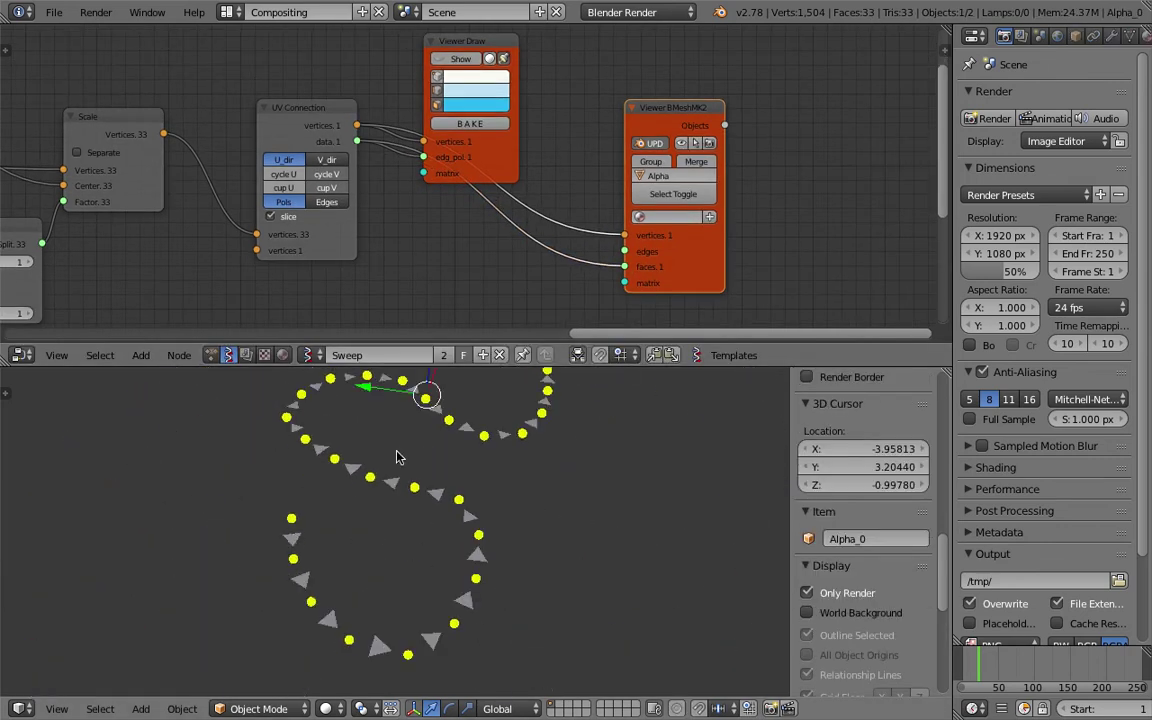
pyautogui.moveTo(396, 457); pyautogui.dragTo(396, 507, button='middle')
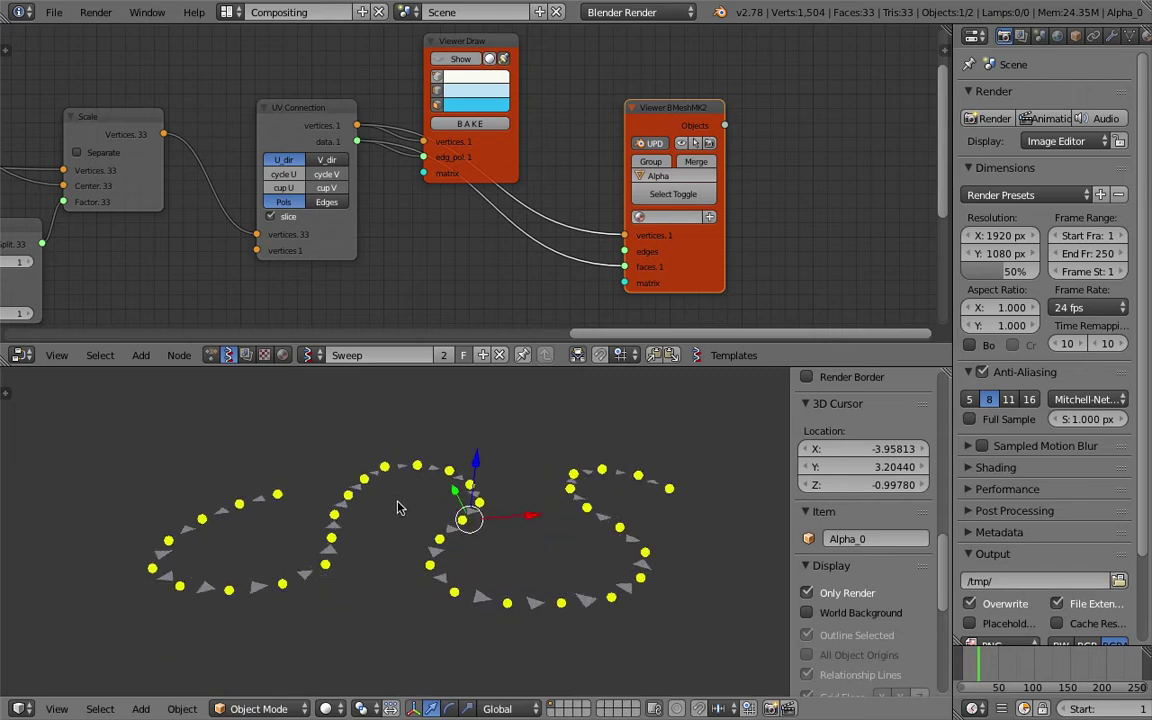
# Import the STL model snail.stl from the Desktop folder.
pyautogui.click(54, 13)
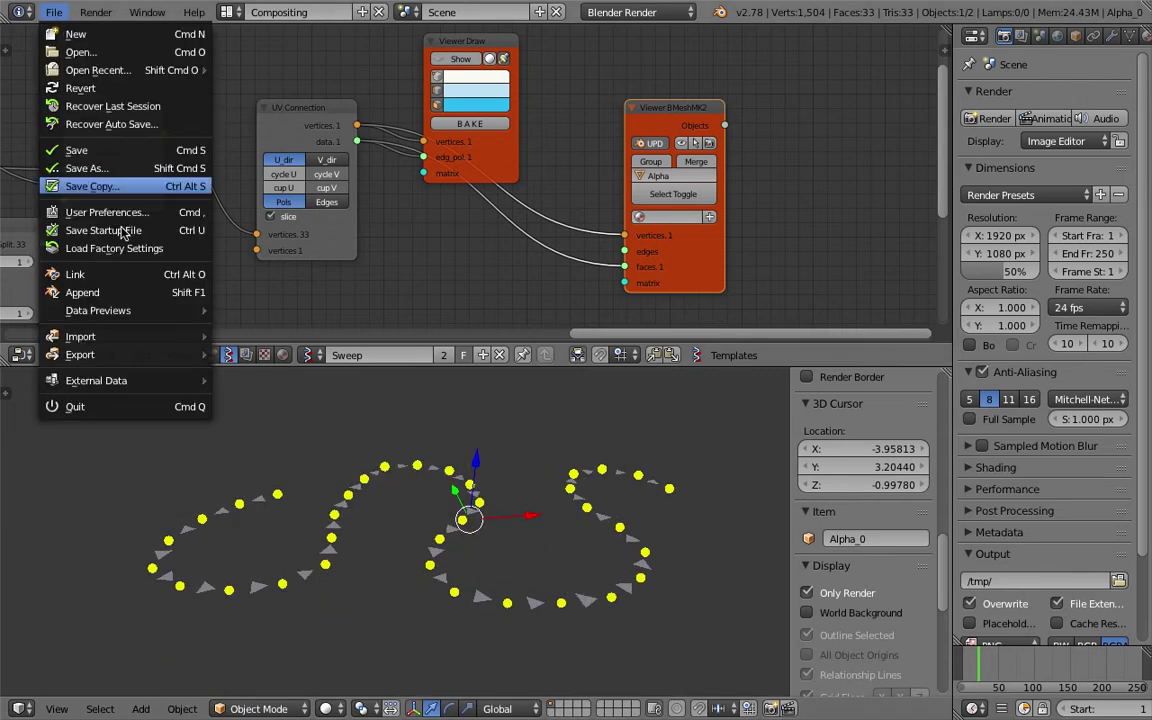
pyautogui.moveTo(150, 337)
pyautogui.click(256, 480)
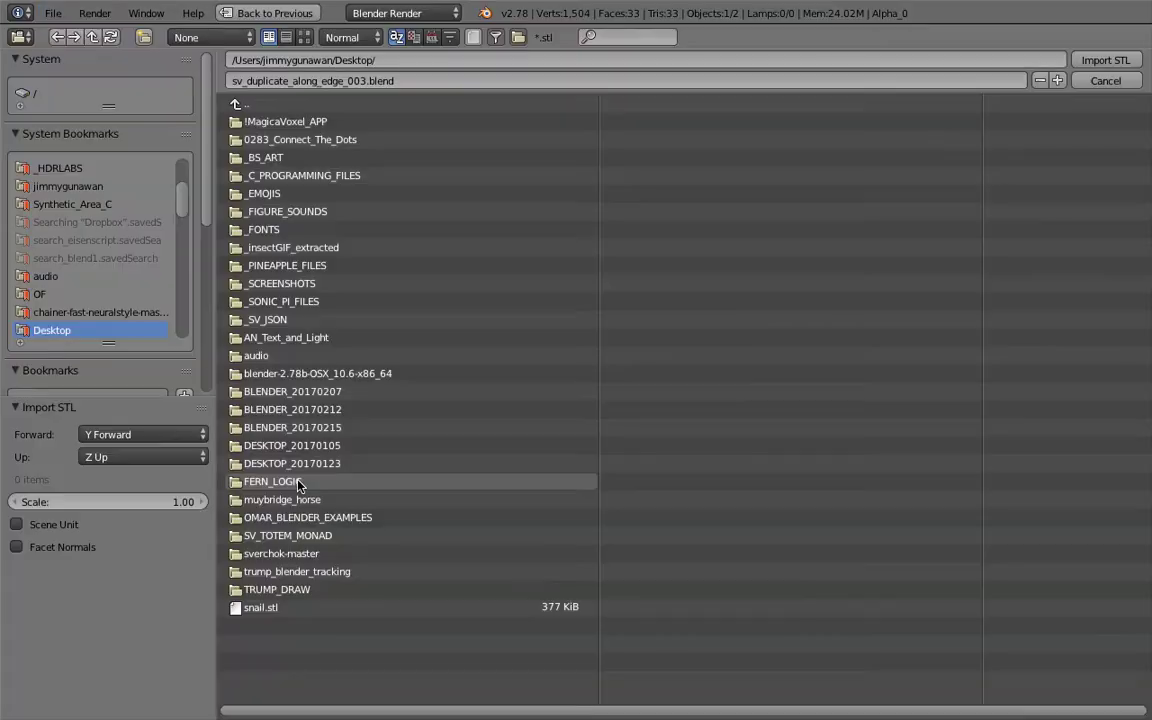
pyautogui.click(262, 607)
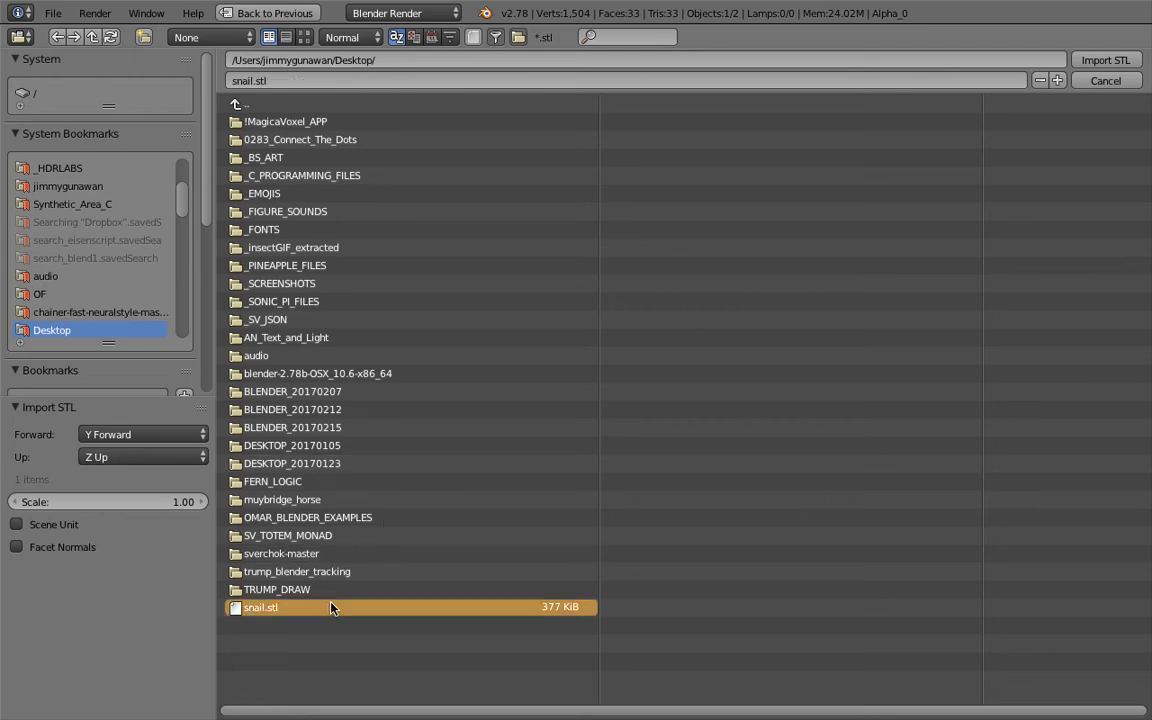
pyautogui.click(1105, 60)
# Scale the imported snail down to the size of the curve's spacing and turn off Only Render in the 3D view.
pyautogui.press('s')
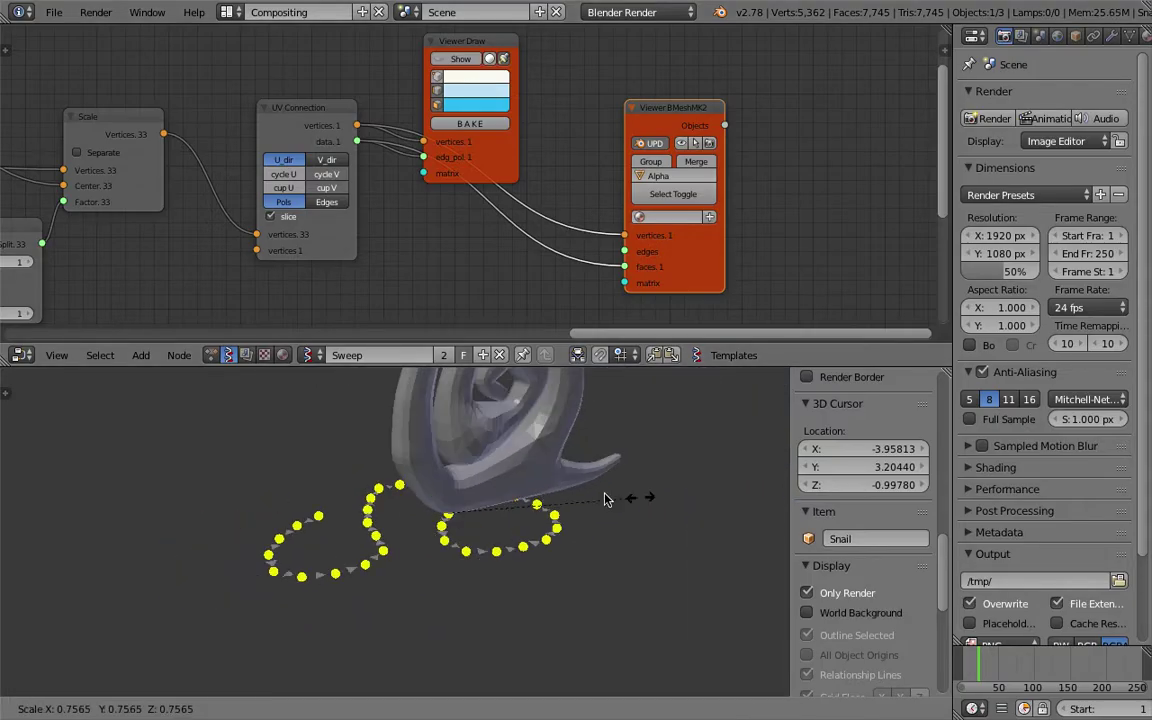
pyautogui.click(474, 505)
pyautogui.scroll(4, 488, 514)
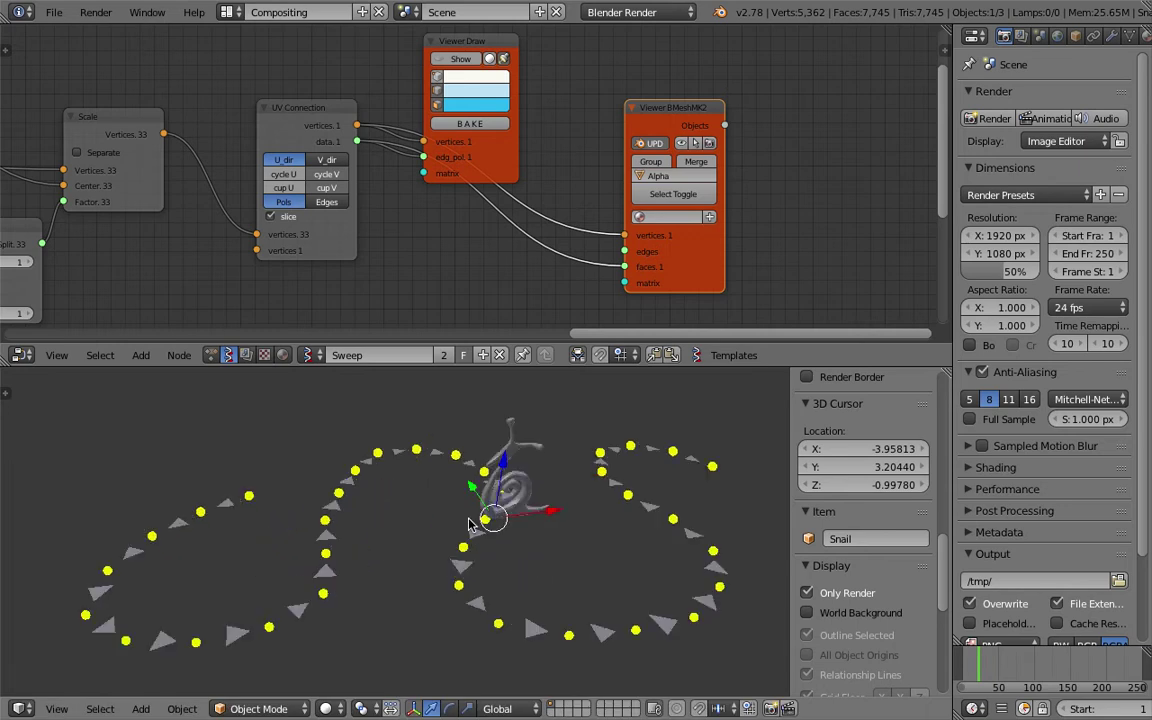
pyautogui.click(850, 592)
pyautogui.moveTo(648, 540); pyautogui.dragTo(495, 541, button='middle')
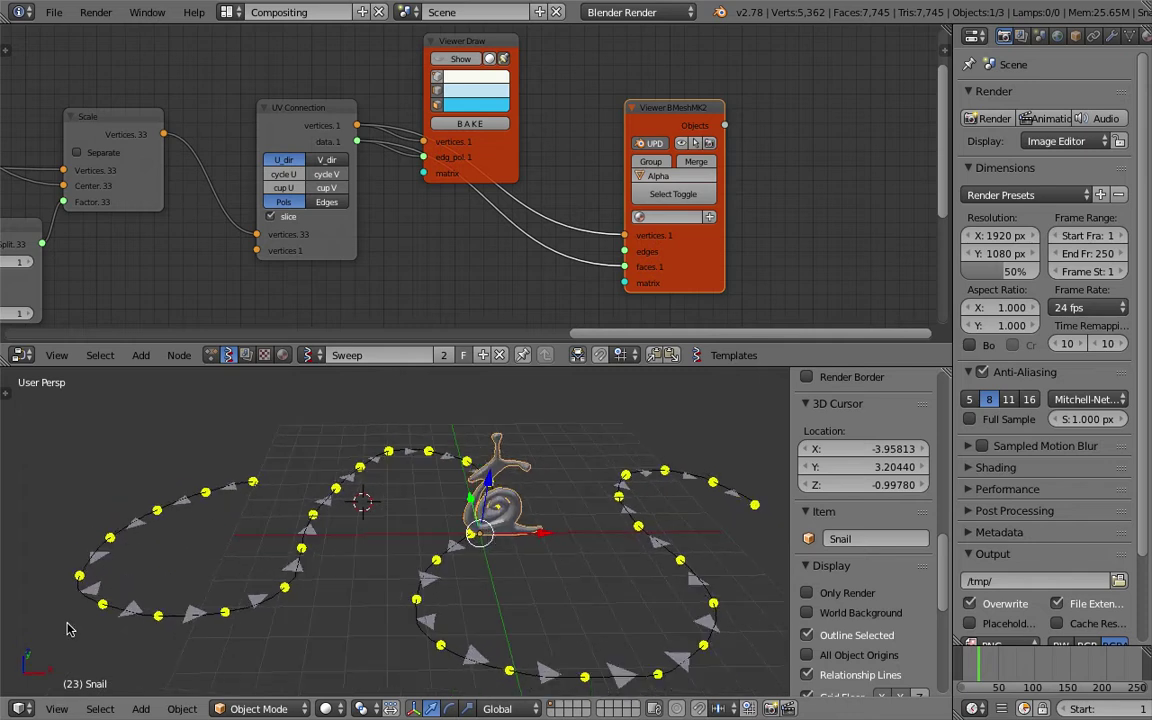
pyautogui.scroll(1, 420, 519)
pyautogui.moveTo(420, 519); pyautogui.dragTo(483, 491, button='middle')
# Apply Shade Smooth to the snail object.
pyautogui.press('space')
pyautogui.write('smoo')
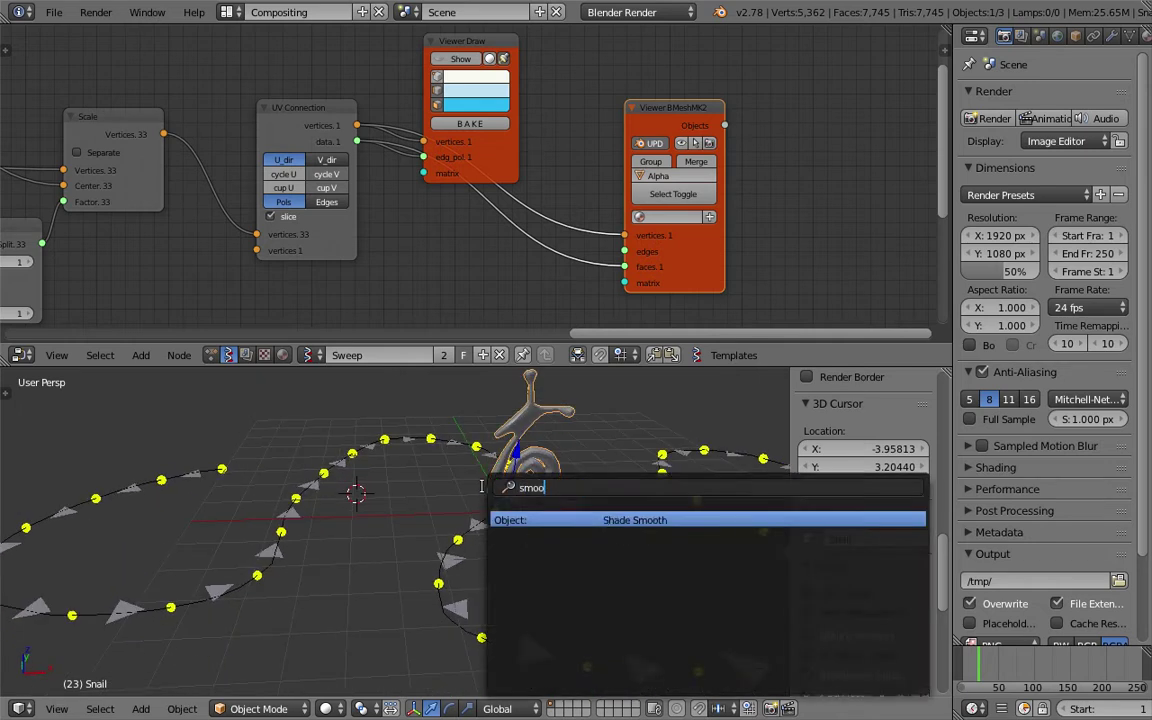
pyautogui.press('Return')
# Scale the snail down by about half again and apply its scale.
pyautogui.press('s')
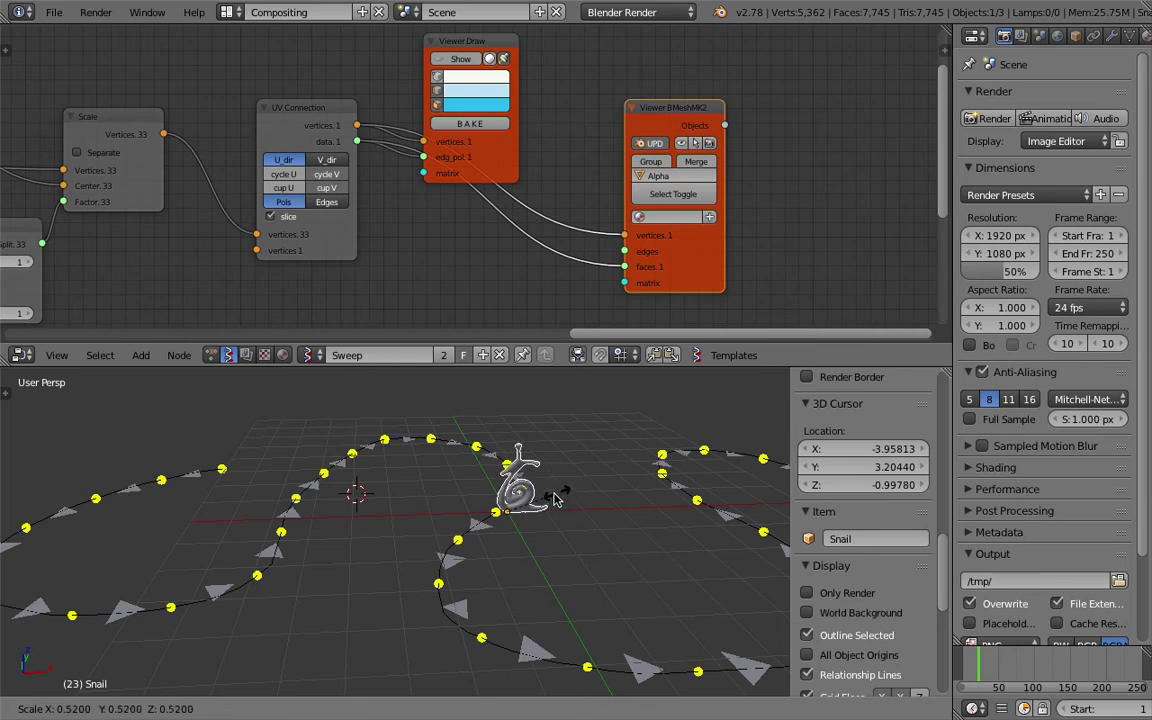
pyautogui.click(547, 502)
pyautogui.hotkey('ctrl', 'a')
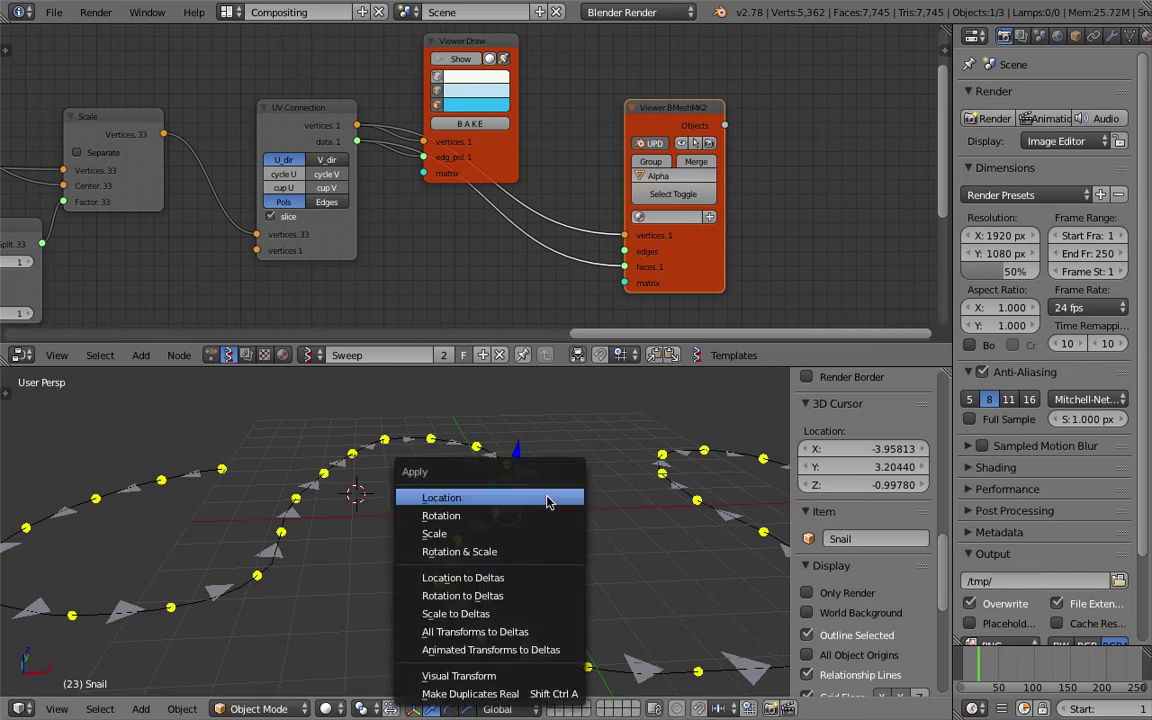
pyautogui.click(540, 537)
pyautogui.moveTo(545, 541); pyautogui.dragTo(485, 507, button='middle')
# Save the scene with the scaled snail over sv_duplicate_along_edge_003.blend.
pyautogui.hotkey('ctrl', 's')
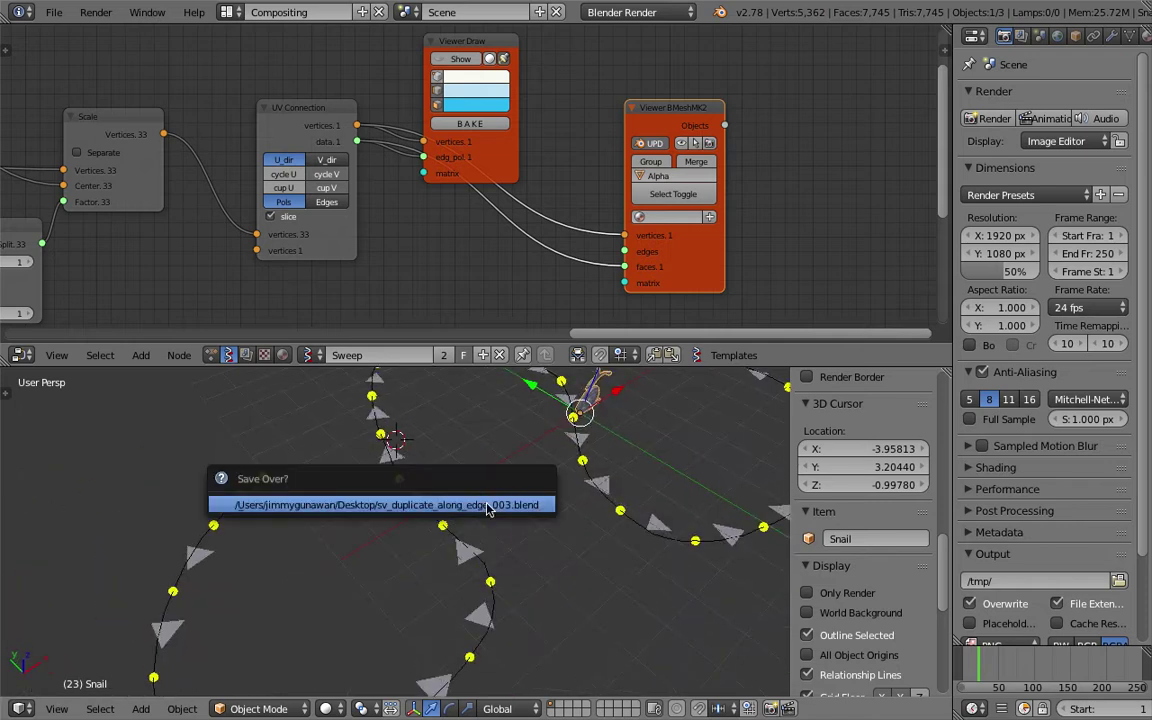
pyautogui.click(487, 507)
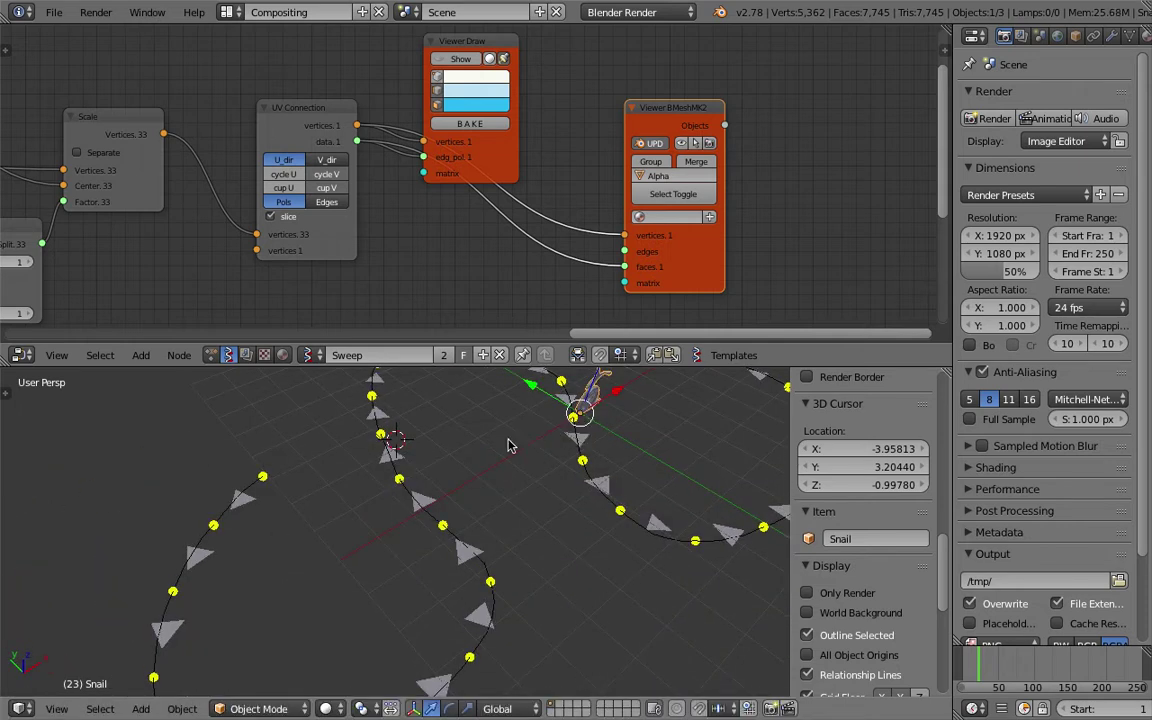
# Parent the snail to the generated triangle mesh using Object (Keep Transform).
pyautogui.moveTo(509, 442); pyautogui.dragTo(616, 442, button='middle')
pyautogui.scroll(13, 894, 475)
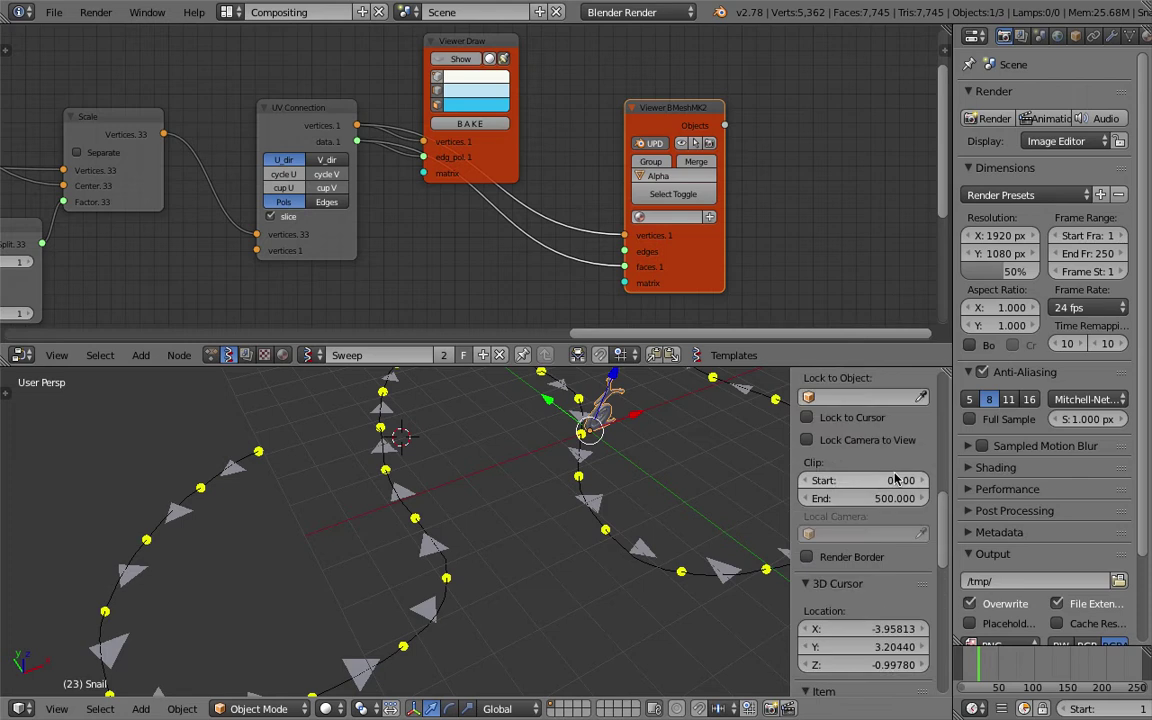
pyautogui.moveTo(308, 493); pyautogui.dragTo(311, 492, button='middle')
pyautogui.keyDown('shift'); pyautogui.rightClick(252, 482); pyautogui.keyUp('shift')
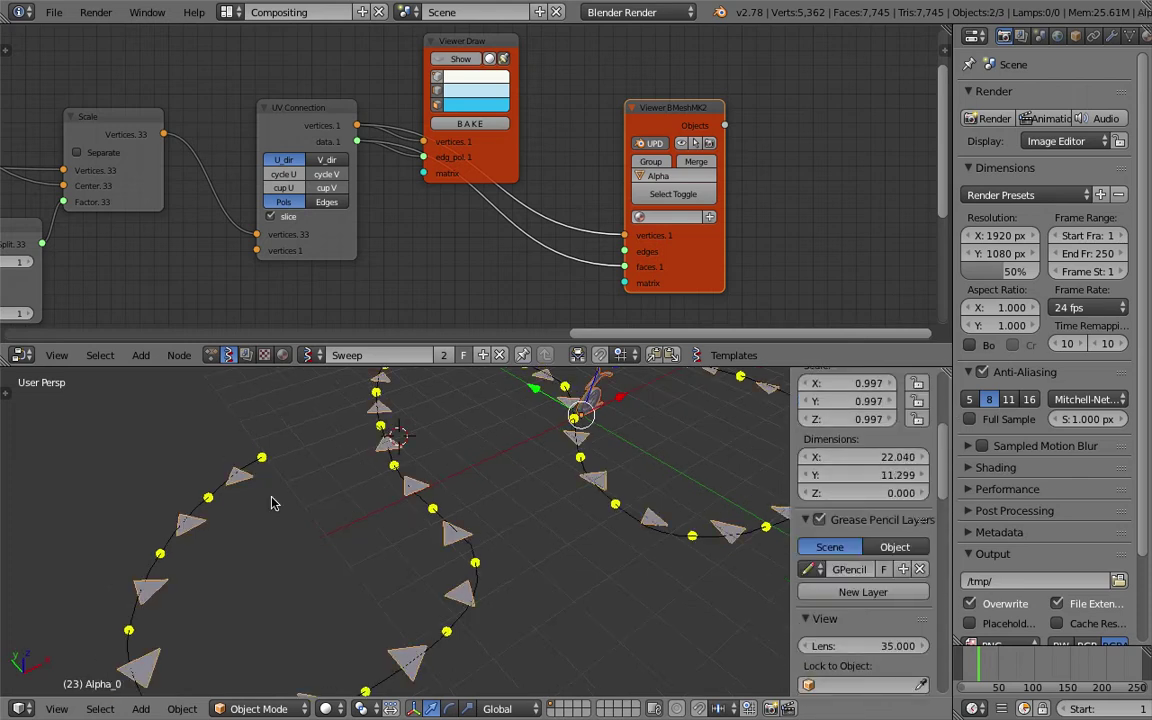
pyautogui.scroll(-4, 321, 489)
pyautogui.hotkey('ctrl', 'p')
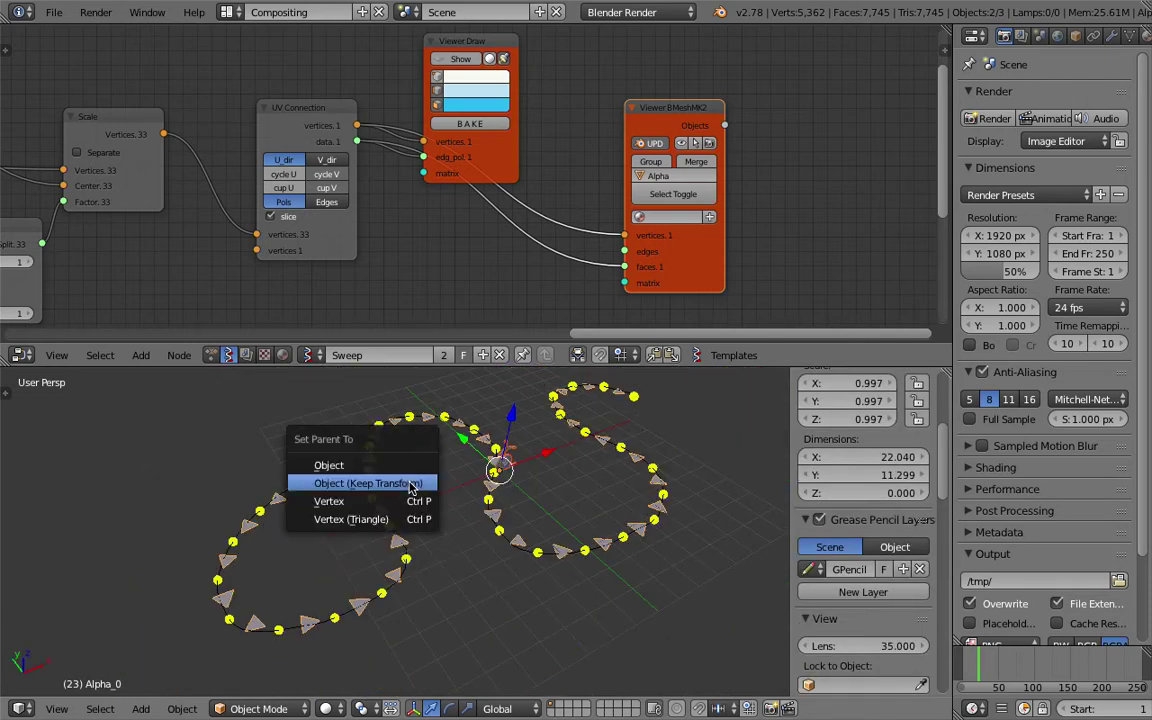
pyautogui.click(415, 480)
pyautogui.scroll(3, 540, 462)
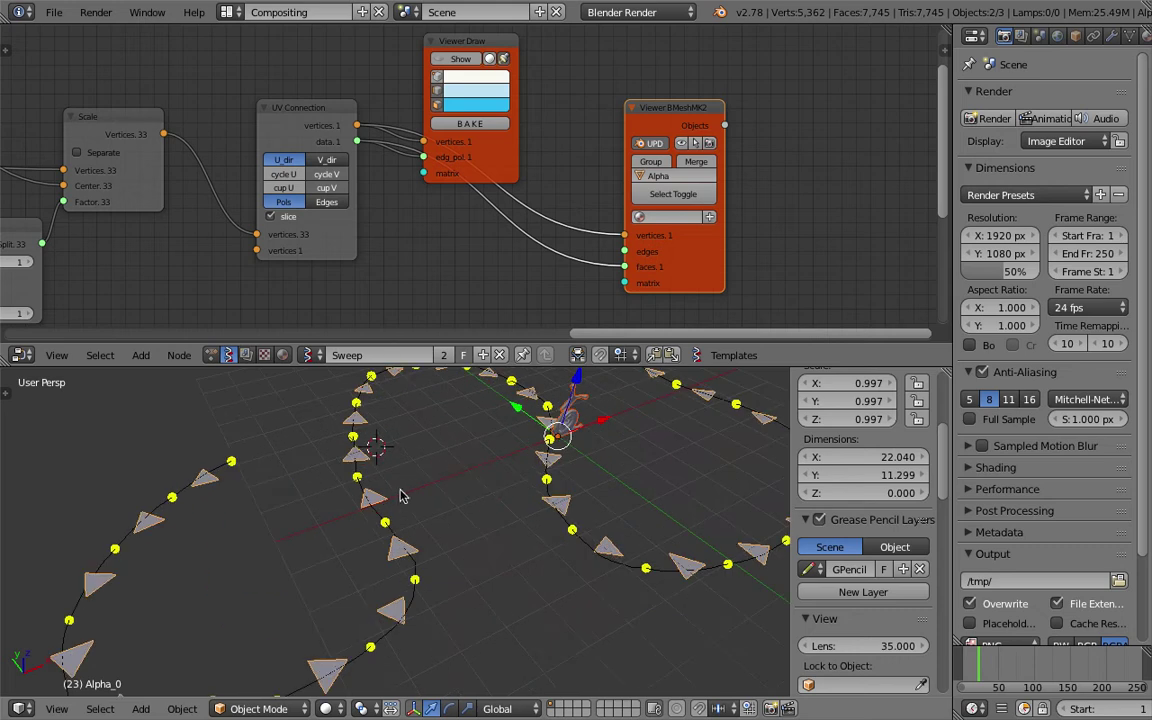
# Select only the triangle mesh and set its duplication to Faces so a snail is instanced on each triangle.
pyautogui.scroll(3, 385, 511)
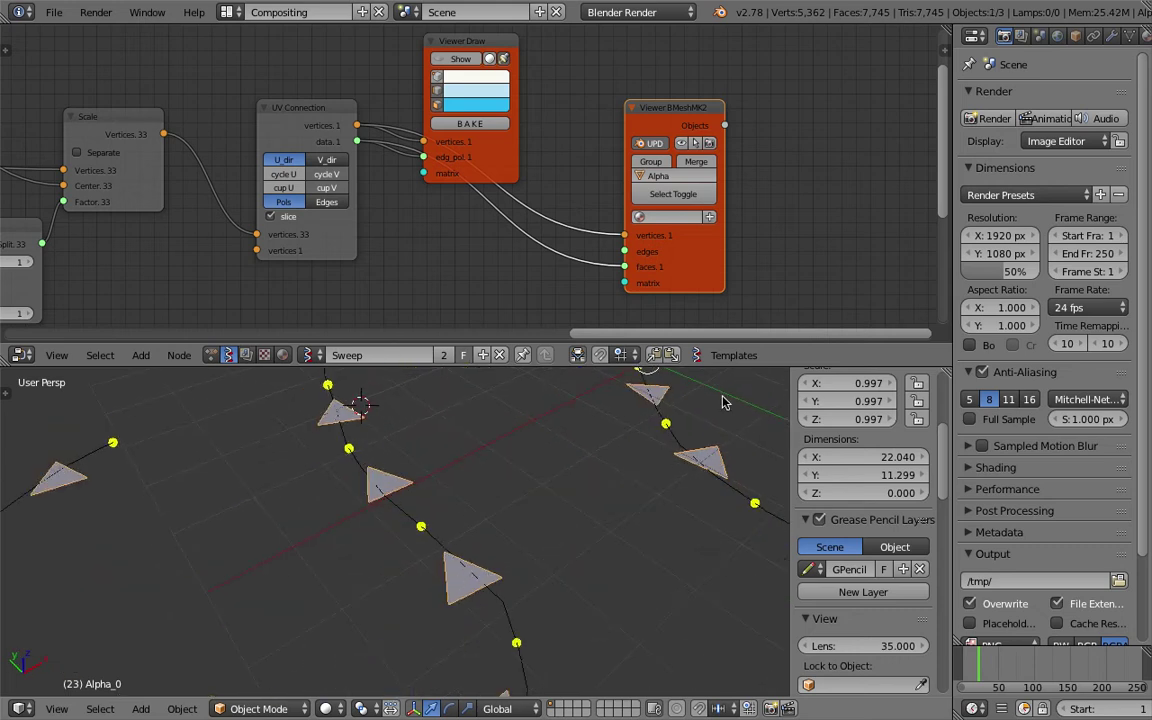
pyautogui.click(1075, 37)
pyautogui.scroll(-2, 1060, 550)
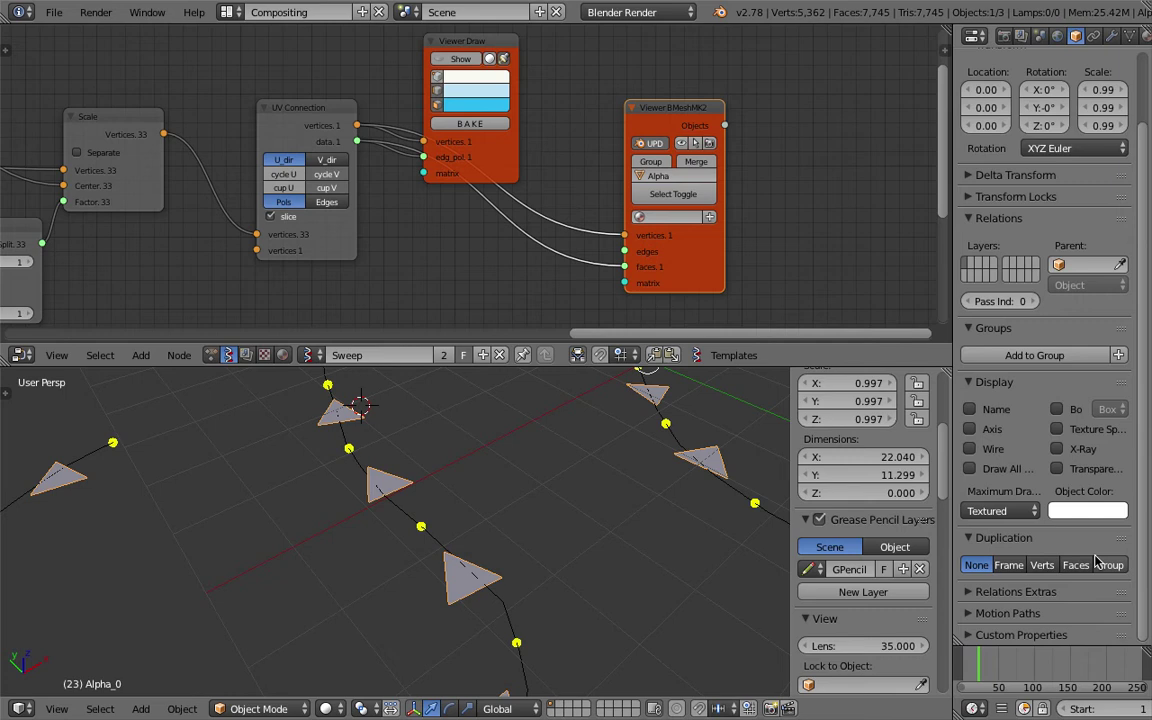
pyautogui.click(1071, 569)
pyautogui.scroll(-4, 689, 509)
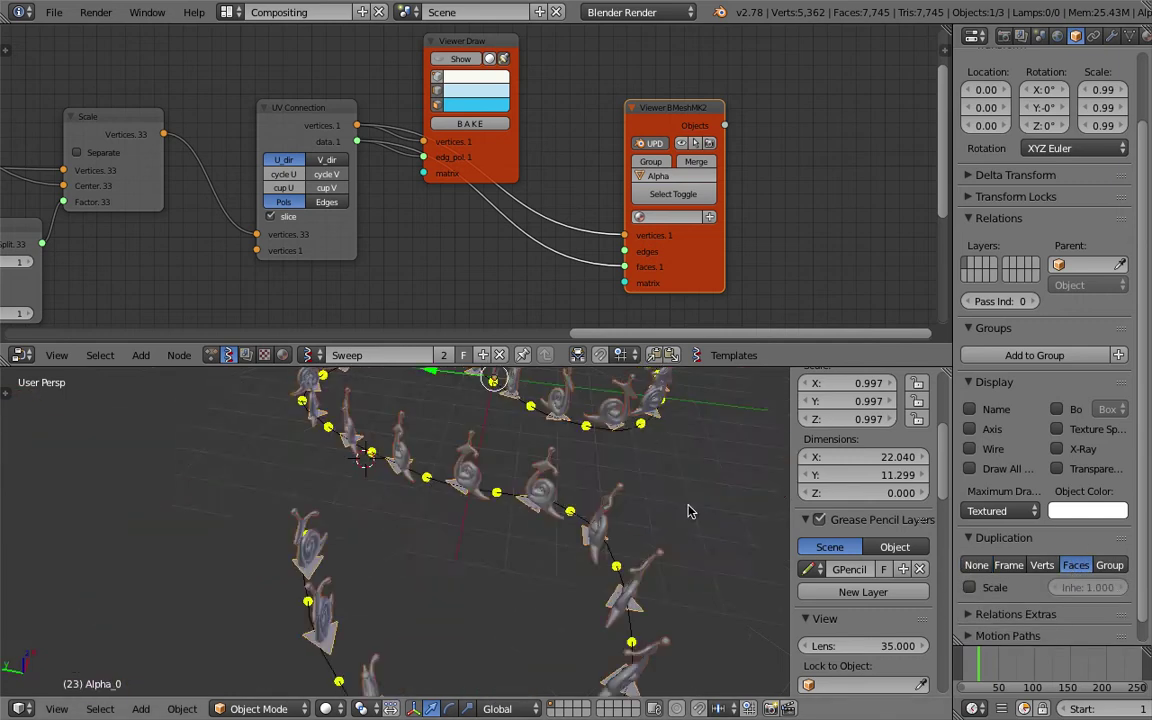
pyautogui.moveTo(689, 509); pyautogui.dragTo(800, 485, button='middle')
# Try the Scale option of the Faces duplication by switching it on and off.
pyautogui.click(997, 588)
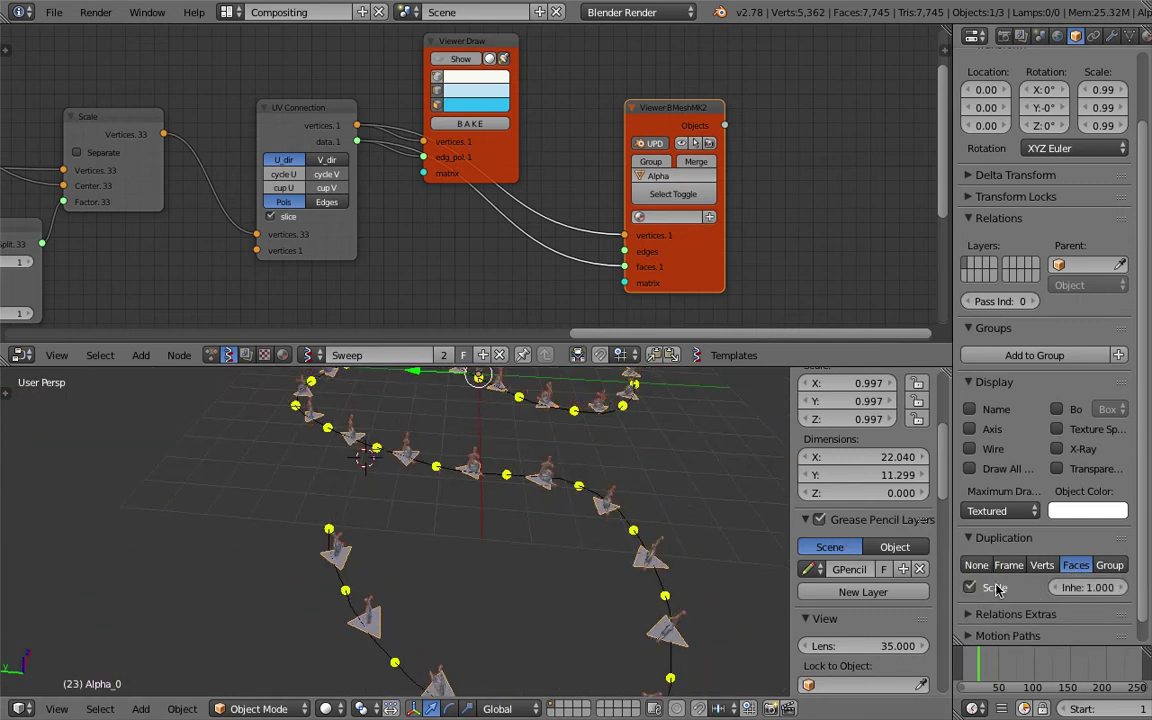
pyautogui.click(996, 588)
pyautogui.click(993, 589)
pyautogui.click(992, 589)
# Examine the orientation and spacing of the duplicated snails along the curve from several angles, widening the 3D view slightly.
pyautogui.moveTo(571, 514); pyautogui.dragTo(400, 592, button='middle')
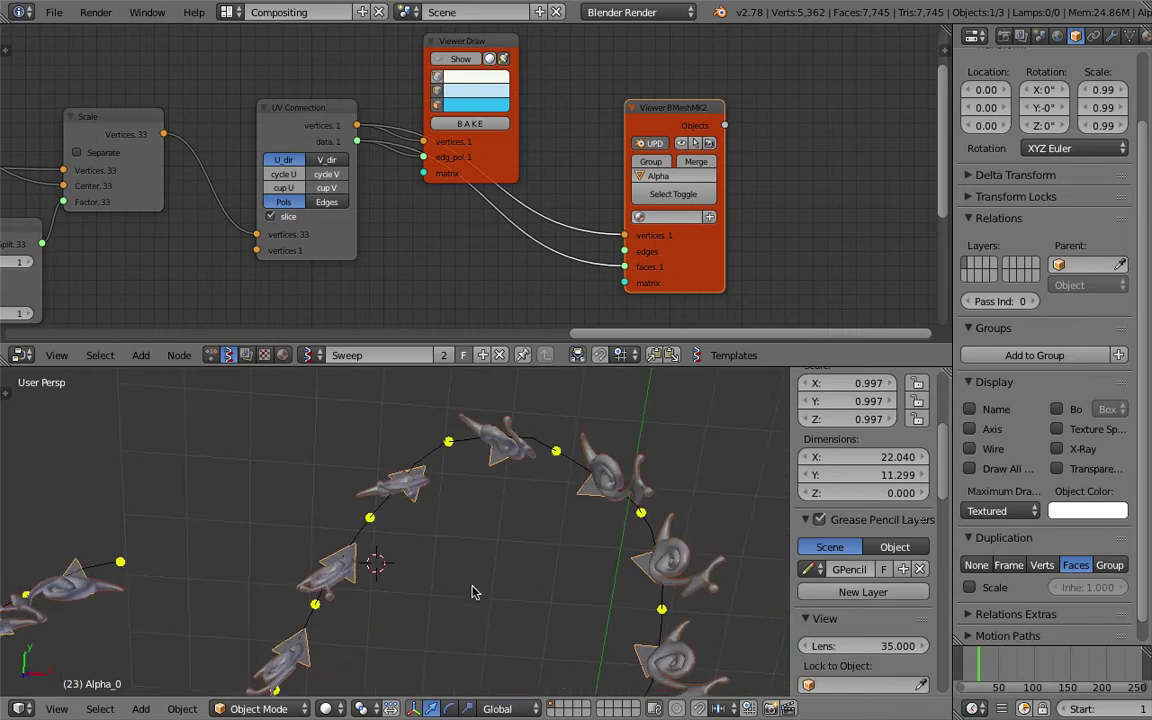
pyautogui.moveTo(473, 589); pyautogui.dragTo(558, 492, button='middle')
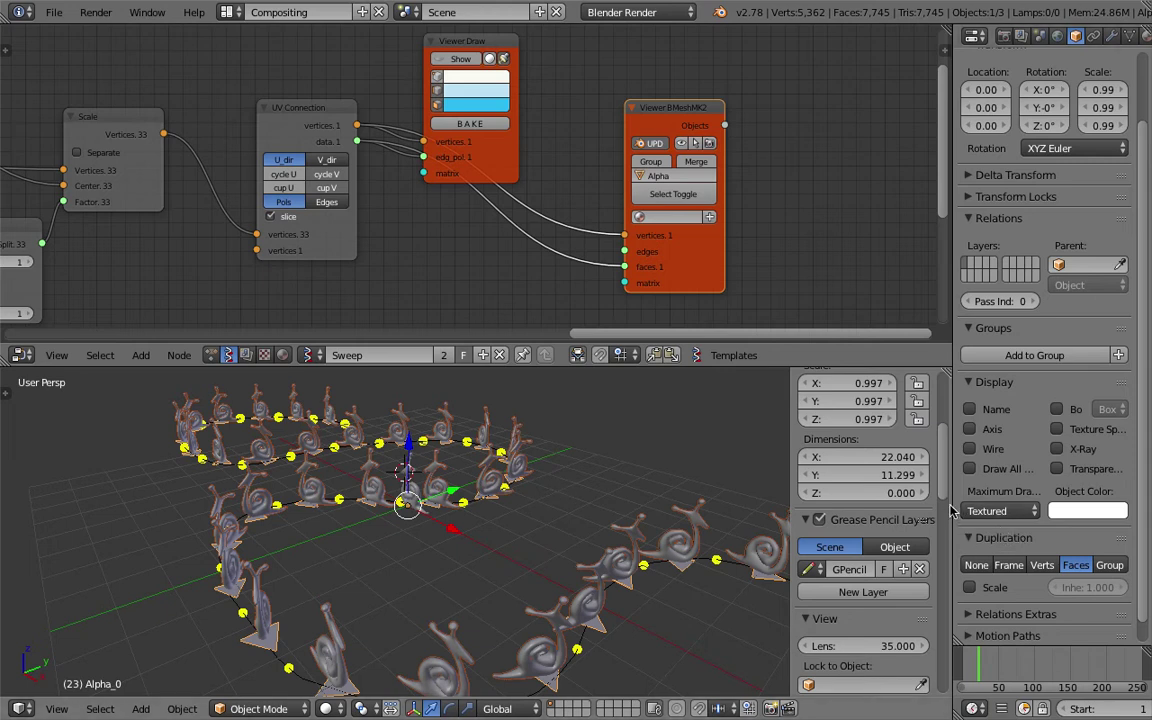
pyautogui.moveTo(953, 530); pyautogui.dragTo(977, 565)
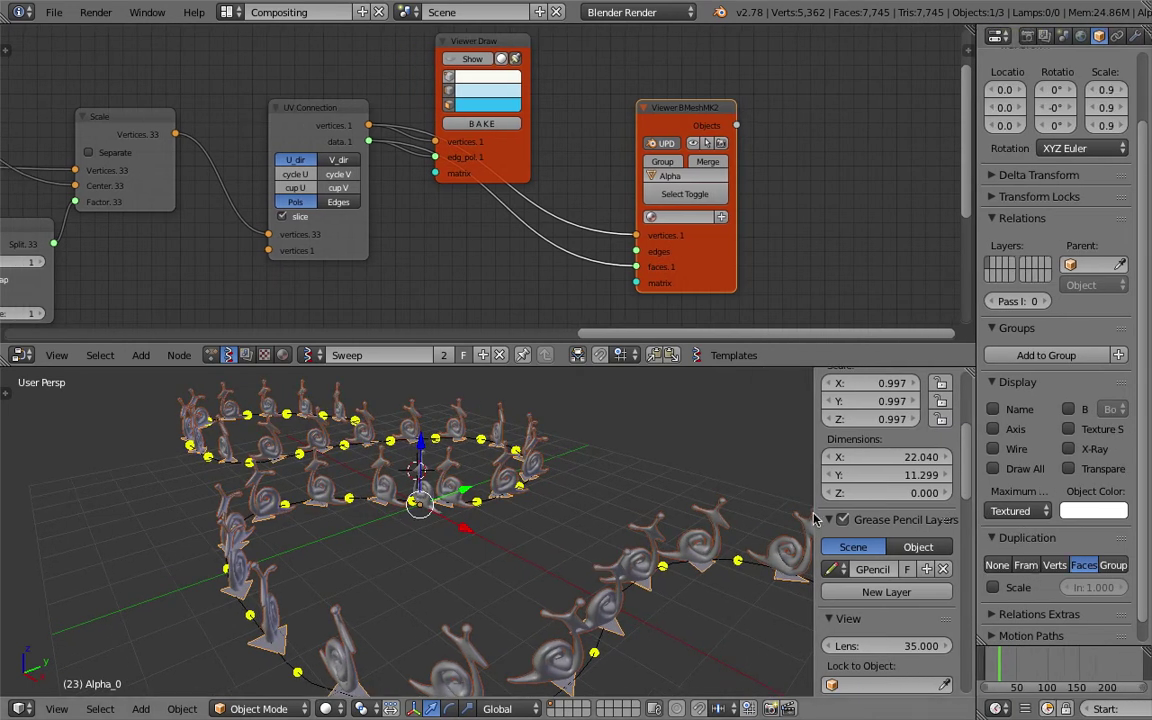
pyautogui.moveTo(560, 500); pyautogui.dragTo(600, 495, button='middle')
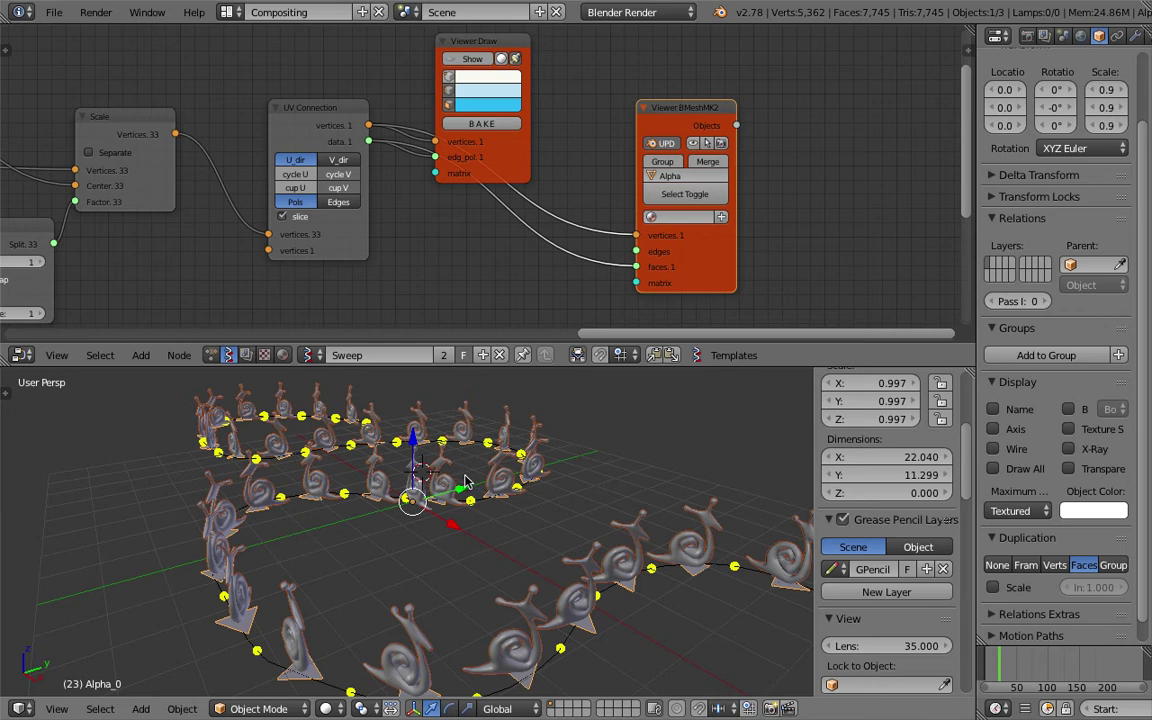
pyautogui.moveTo(463, 483); pyautogui.dragTo(545, 520, button='middle')
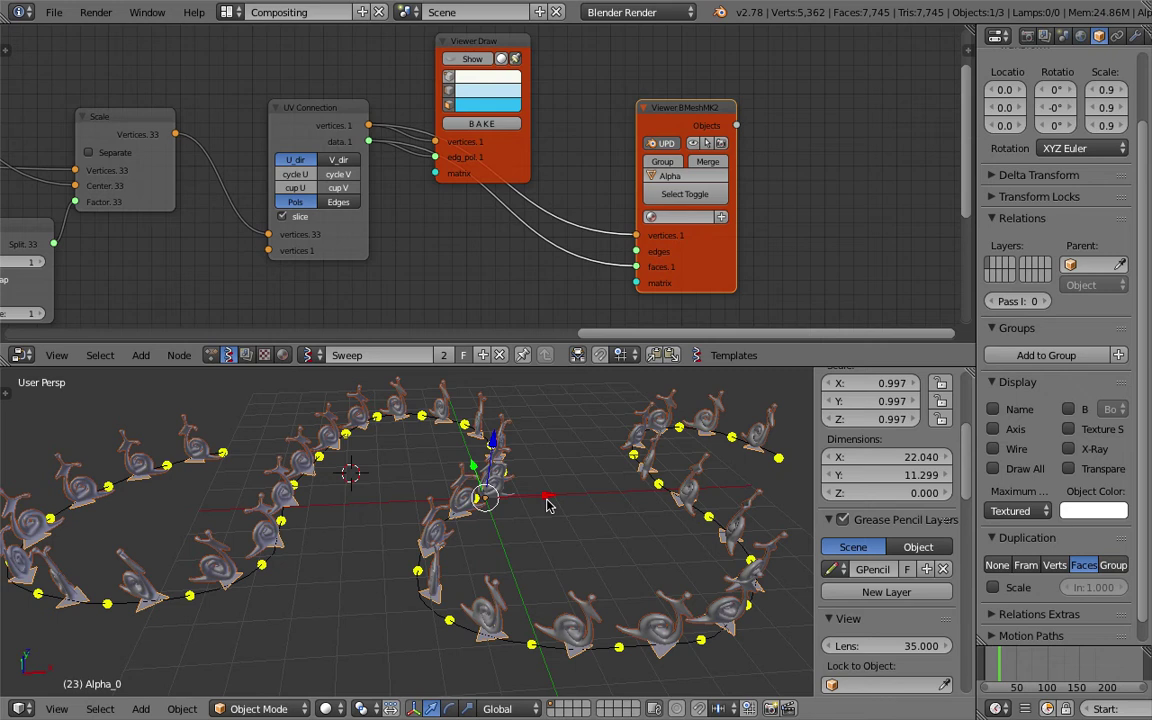
pyautogui.moveTo(548, 504); pyautogui.dragTo(494, 478, button='middle')
pyautogui.scroll(2, 419, 488)
pyautogui.moveTo(419, 488); pyautogui.dragTo(607, 557, button='middle')
# Save the file with the duplicated snails, overwriting the existing one.
pyautogui.hotkey('ctrl', 's')
pyautogui.click(402, 504)
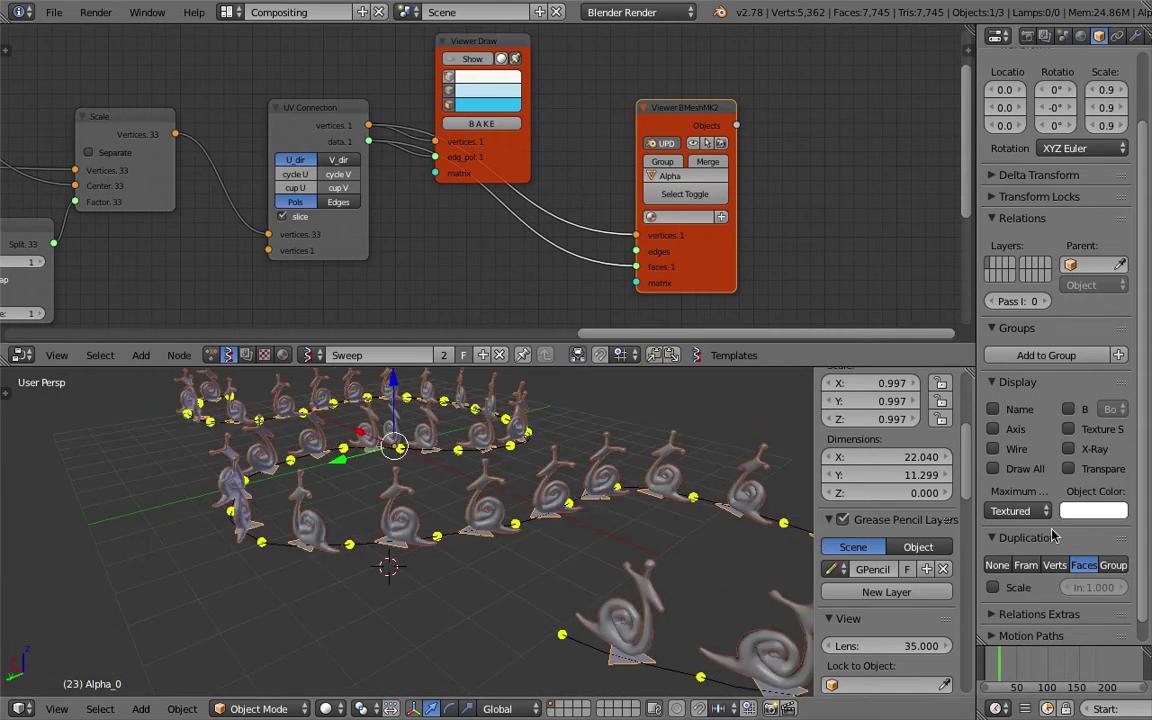
# Set the Range Float node's count to 500 to pack the snails densely along the curve.
pyautogui.moveTo(441, 462); pyautogui.dragTo(463, 523, button='middle')
pyautogui.moveTo(600, 230); pyautogui.dragTo(622, 192, button='middle')
pyautogui.moveTo(380, 262); pyautogui.dragTo(537, 149, button='middle')
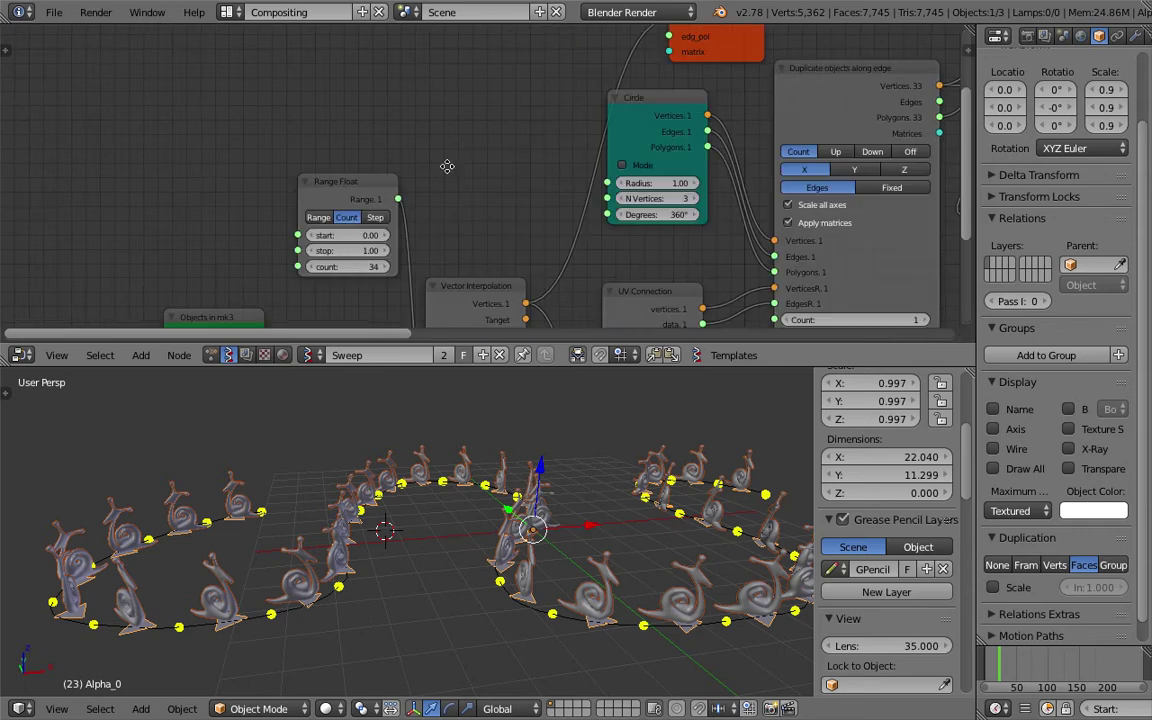
pyautogui.moveTo(447, 167); pyautogui.dragTo(443, 137, button='middle')
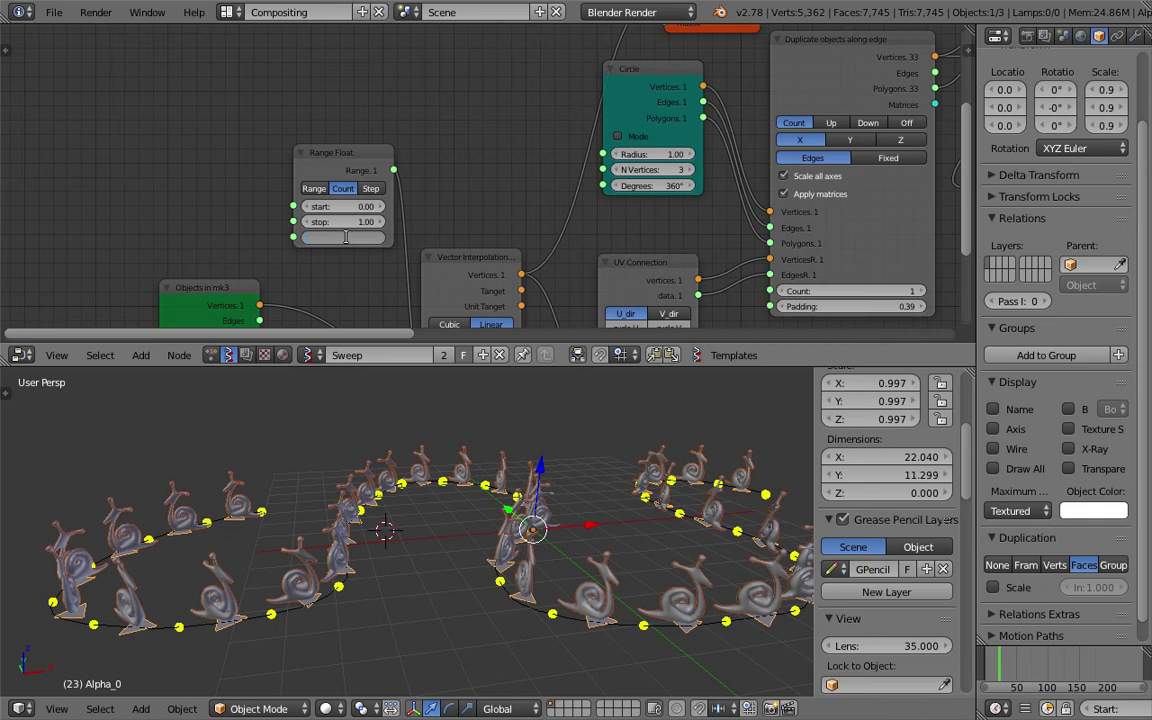
pyautogui.press('Return')
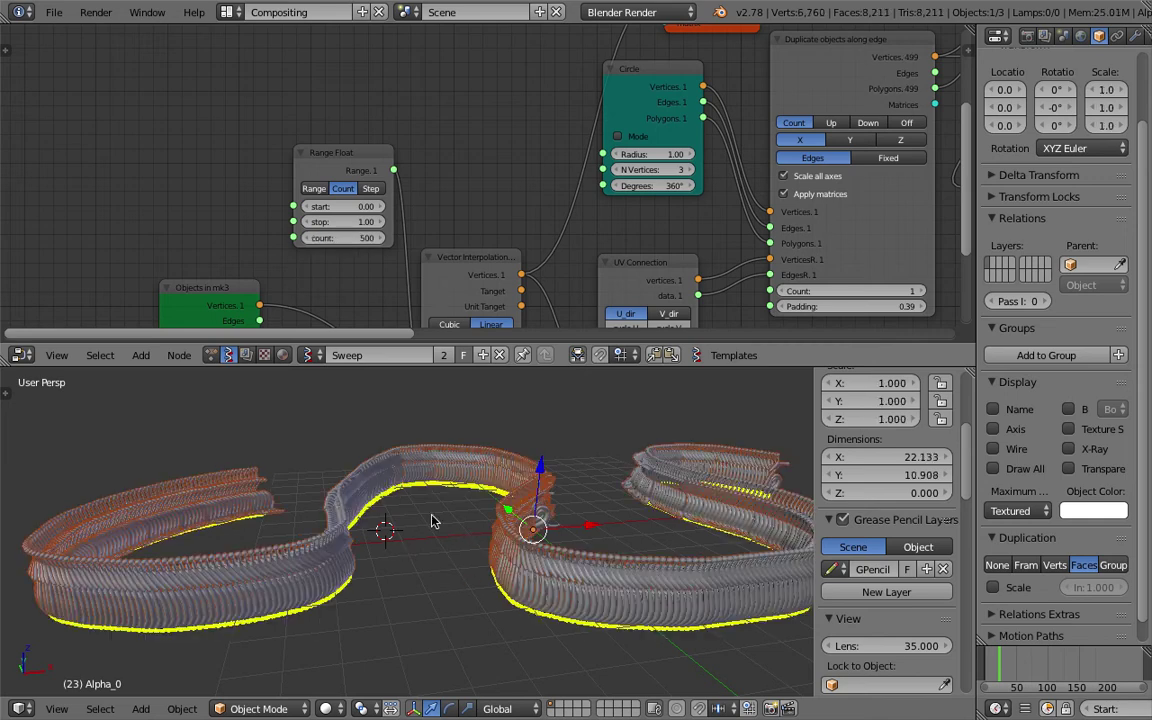
pyautogui.moveTo(416, 521); pyautogui.dragTo(422, 528, button='middle')
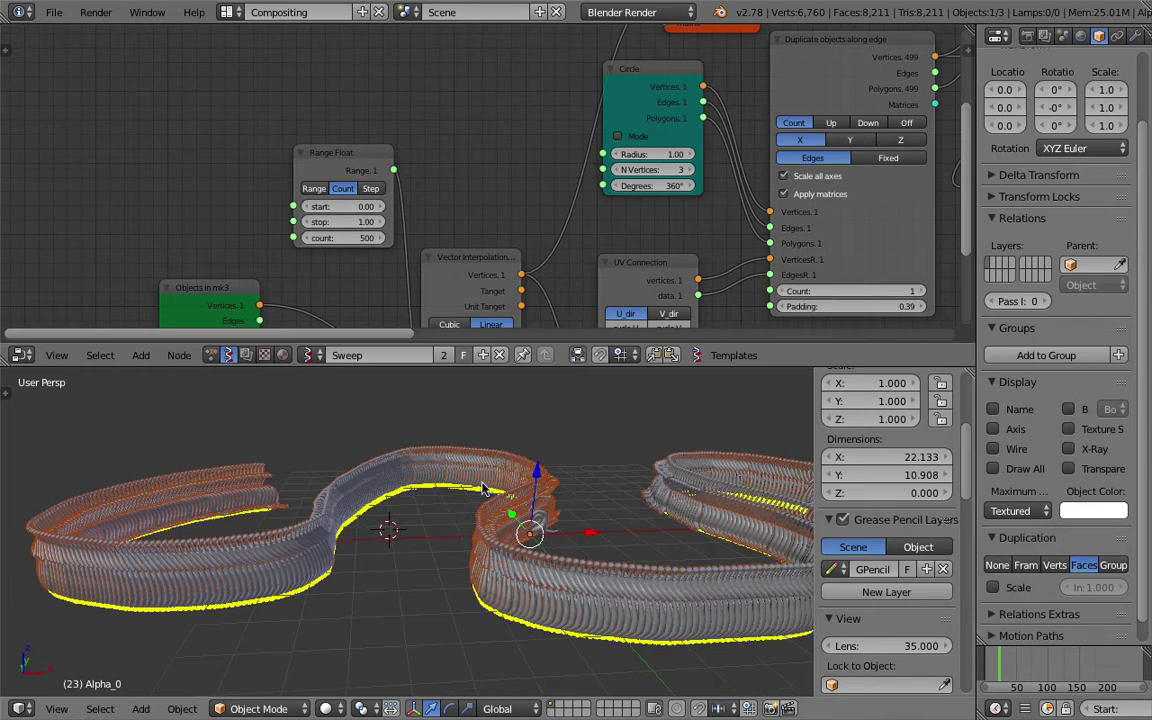
# Set the Range Float node's count to 50 and save the file over the existing one.
pyautogui.moveTo(463, 529); pyautogui.dragTo(445, 470, button='middle')
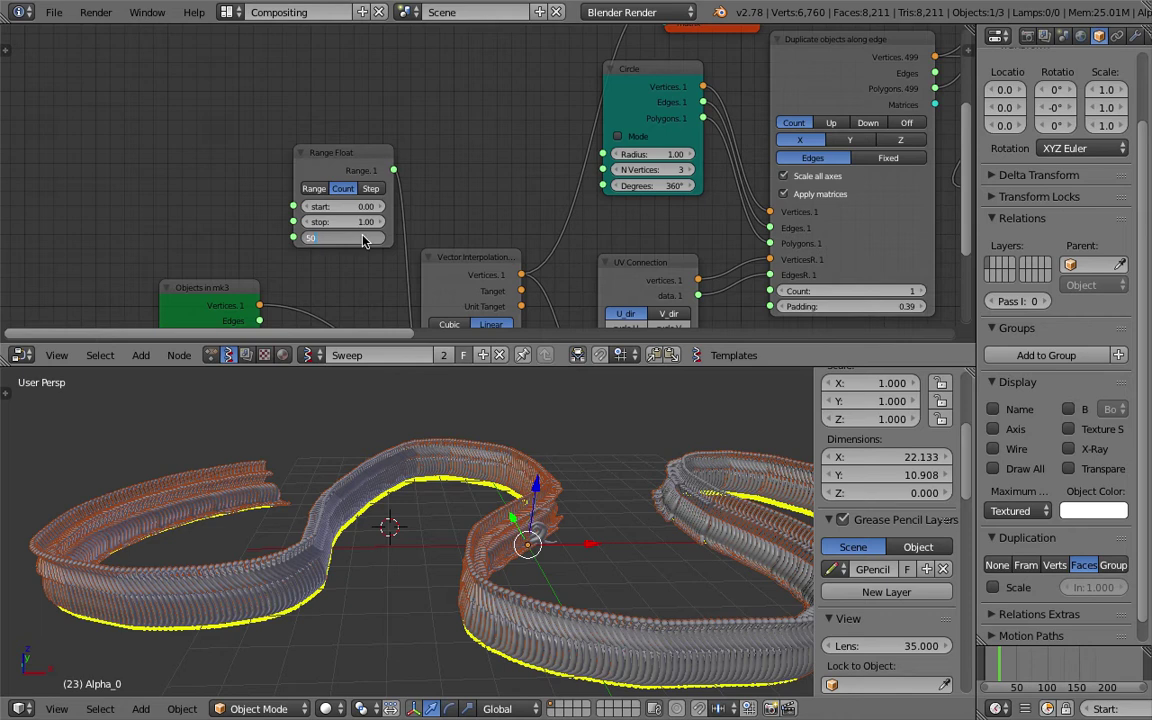
pyautogui.press('Return')
pyautogui.moveTo(438, 456); pyautogui.dragTo(597, 460, button='middle')
pyautogui.hotkey('ctrl', 's')
pyautogui.click(597, 460)
# Switch the render engine to Cycles Render and save the file, overwriting the existing version.
pyautogui.moveTo(467, 505); pyautogui.dragTo(582, 502, button='middle')
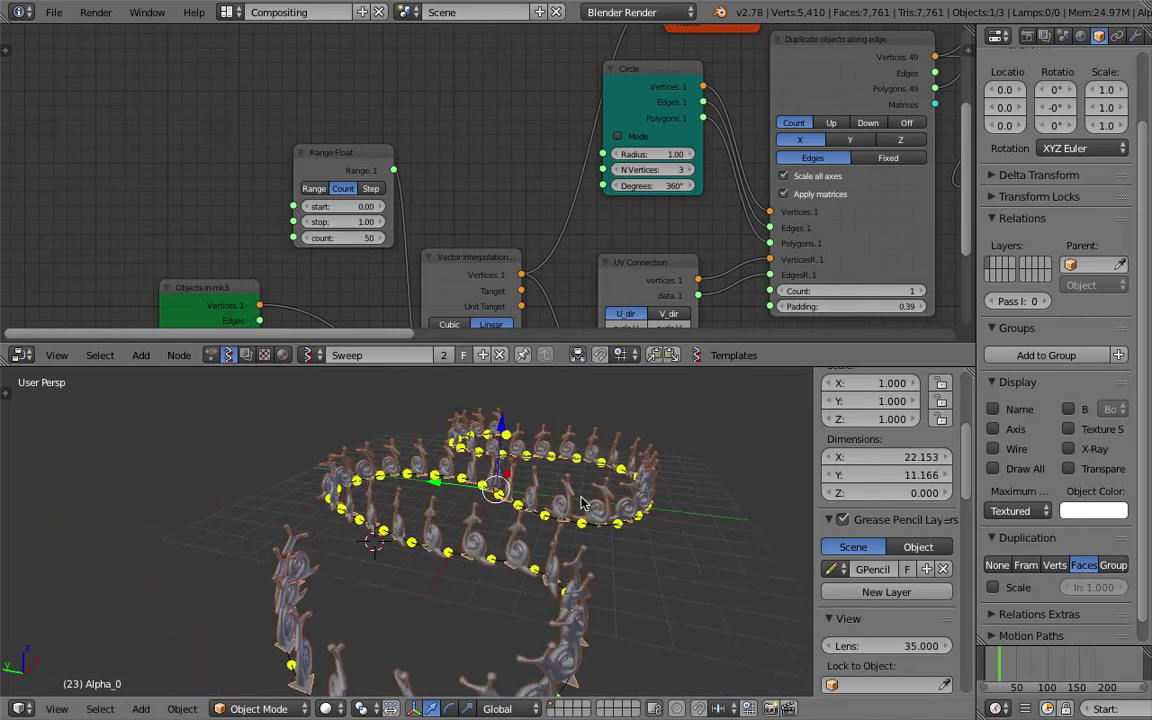
pyautogui.scroll(10, 580, 503)
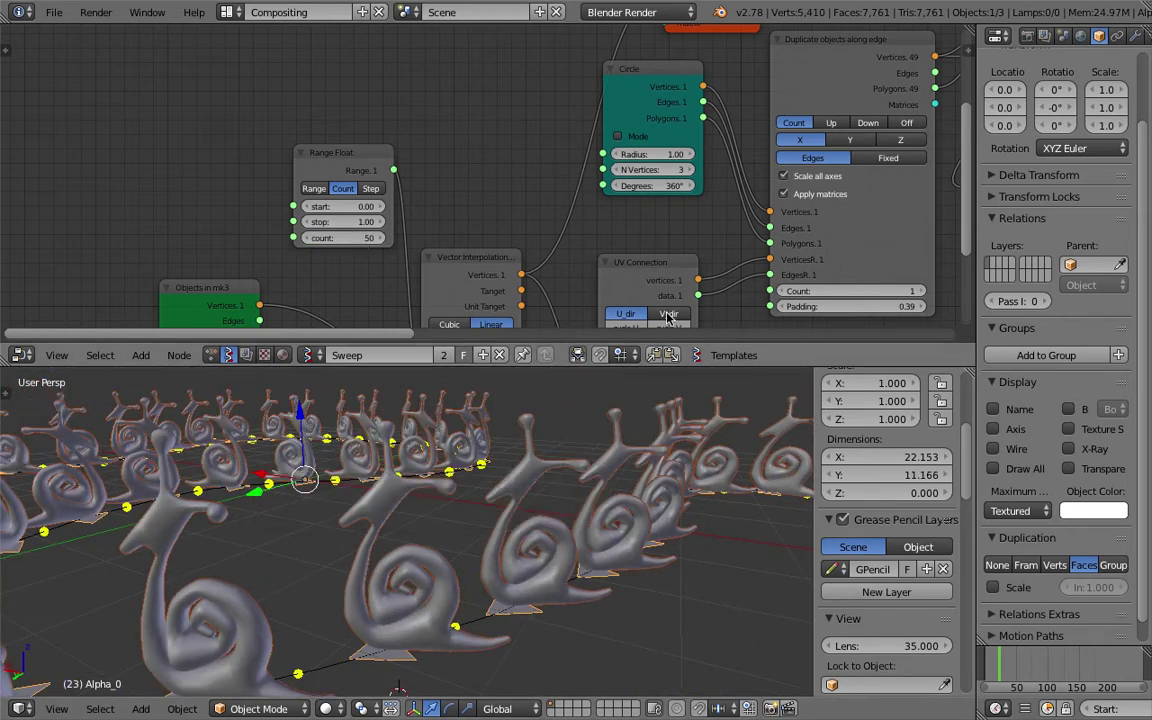
pyautogui.moveTo(690, 408); pyautogui.dragTo(480, 430, button='middle')
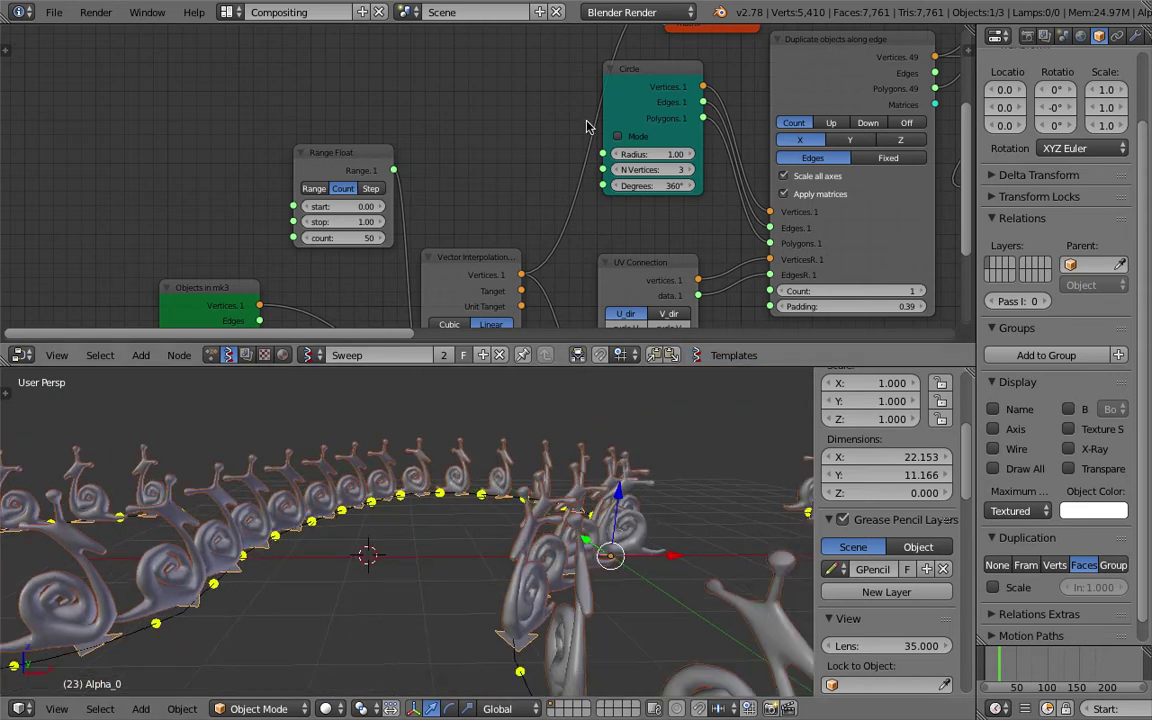
pyautogui.click(640, 12)
pyautogui.click(630, 78)
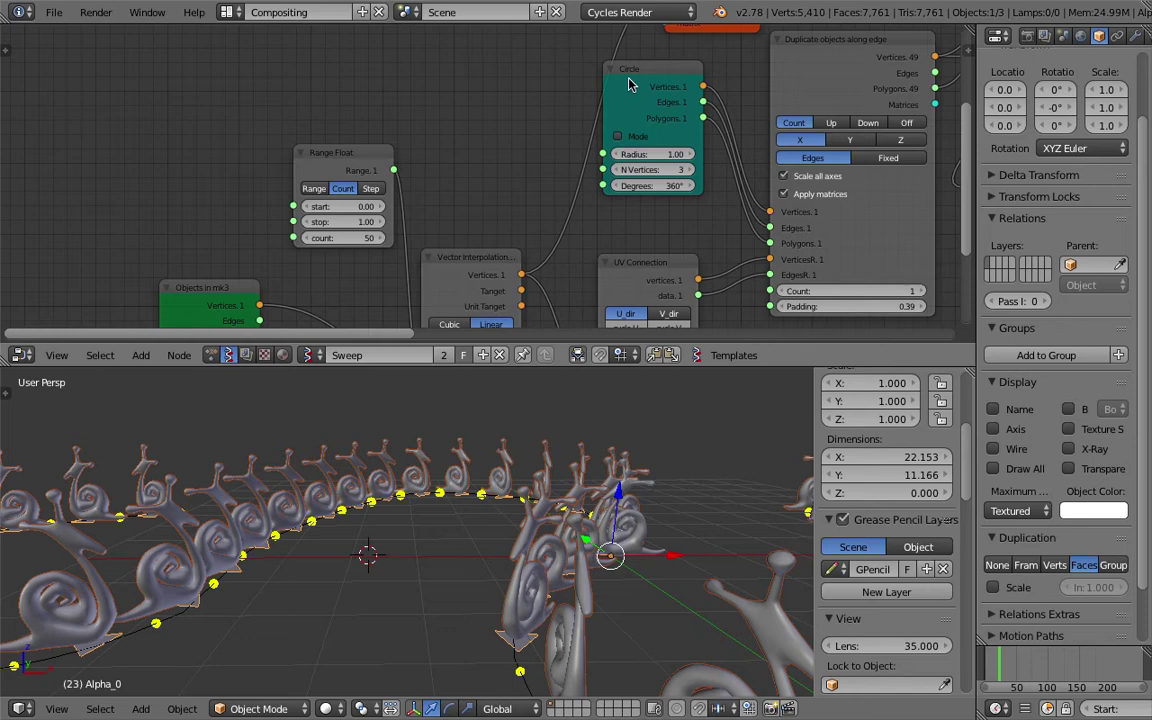
pyautogui.moveTo(530, 455); pyautogui.dragTo(509, 560, button='middle')
pyautogui.hotkey('ctrl', 's')
pyautogui.click(511, 561)
# Enable Only Render in the 3D view's display settings to hide the grid and outlines, and save over the existing file.
pyautogui.scroll(-8, 910, 535)
pyautogui.scroll(-5, 908, 540)
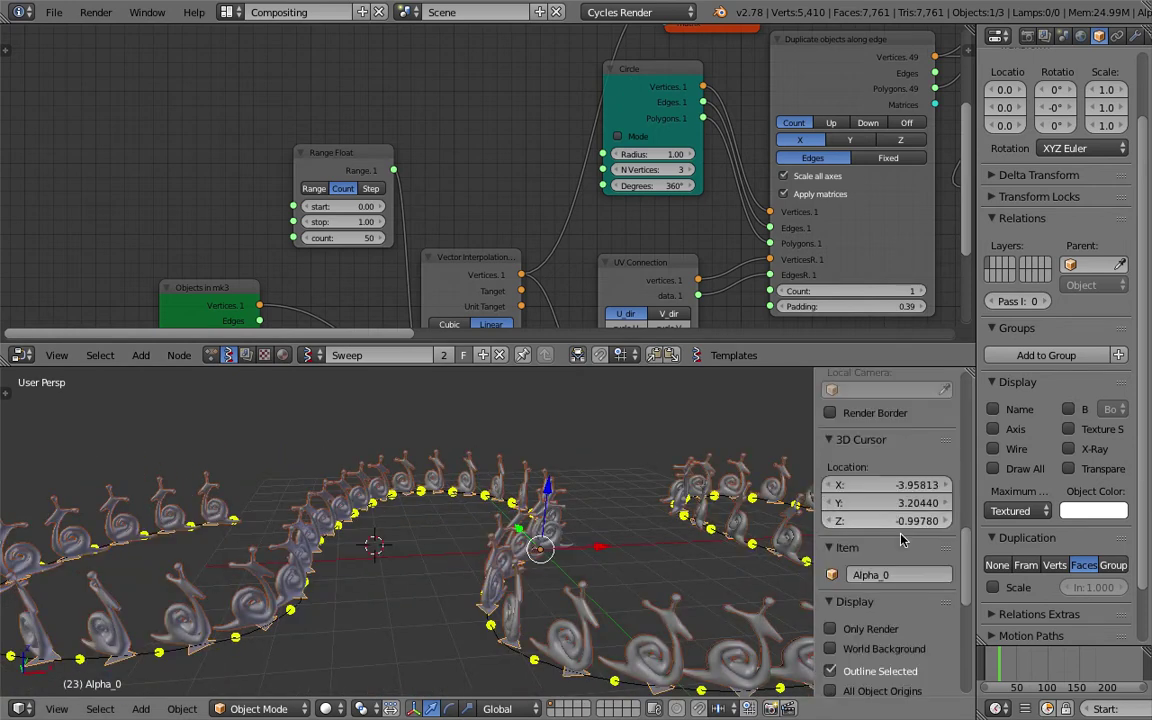
pyautogui.click(830, 521)
pyautogui.moveTo(700, 525); pyautogui.dragTo(315, 527, button='middle')
pyautogui.moveTo(474, 551); pyautogui.dragTo(671, 541, button='middle')
pyautogui.hotkey('ctrl', 's')
pyautogui.moveTo(570, 528)
pyautogui.mouseDown(button='middle')
pyautogui.moveTo(648, 555)
pyautogui.moveTo(645, 529)
pyautogui.moveTo(622, 536)
pyautogui.moveTo(660, 545)
pyautogui.mouseUp(button='middle')
pyautogui.click(648, 555)
# Turn on Ambient Occlusion and Matcap in the viewport shading, choose the multicoloured normal-style matcap, and save over the file.
pyautogui.scroll(-6, 868, 577)
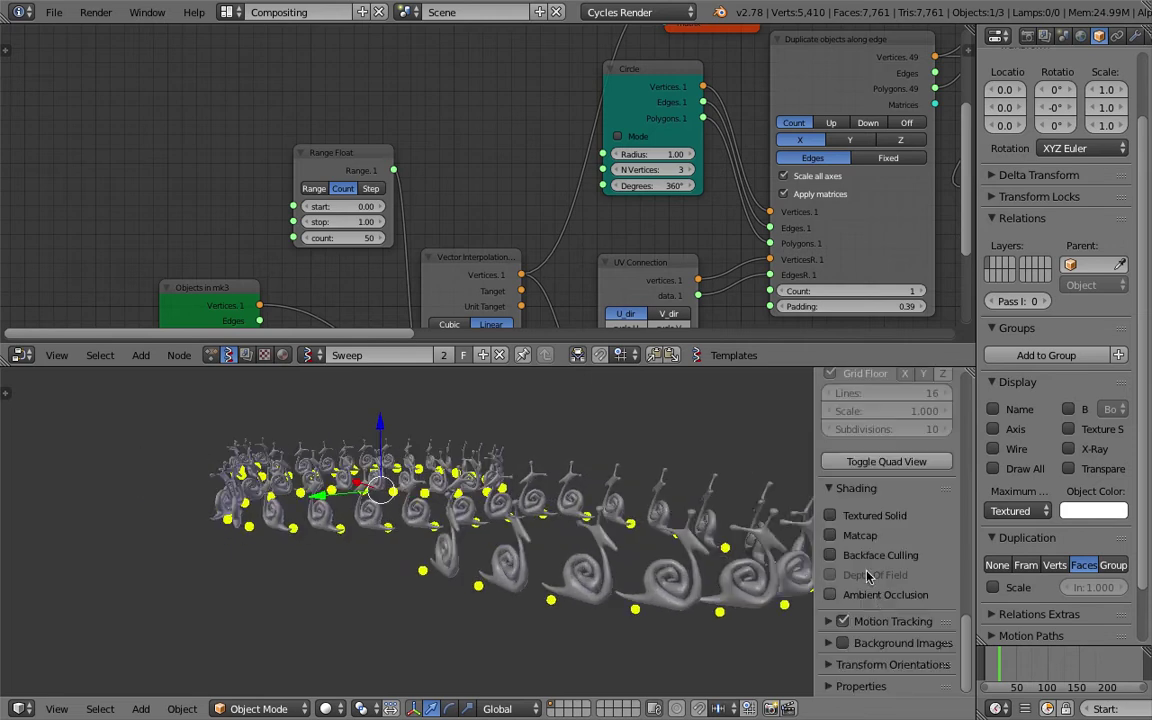
pyautogui.click(864, 595)
pyautogui.click(858, 536)
pyautogui.click(888, 587)
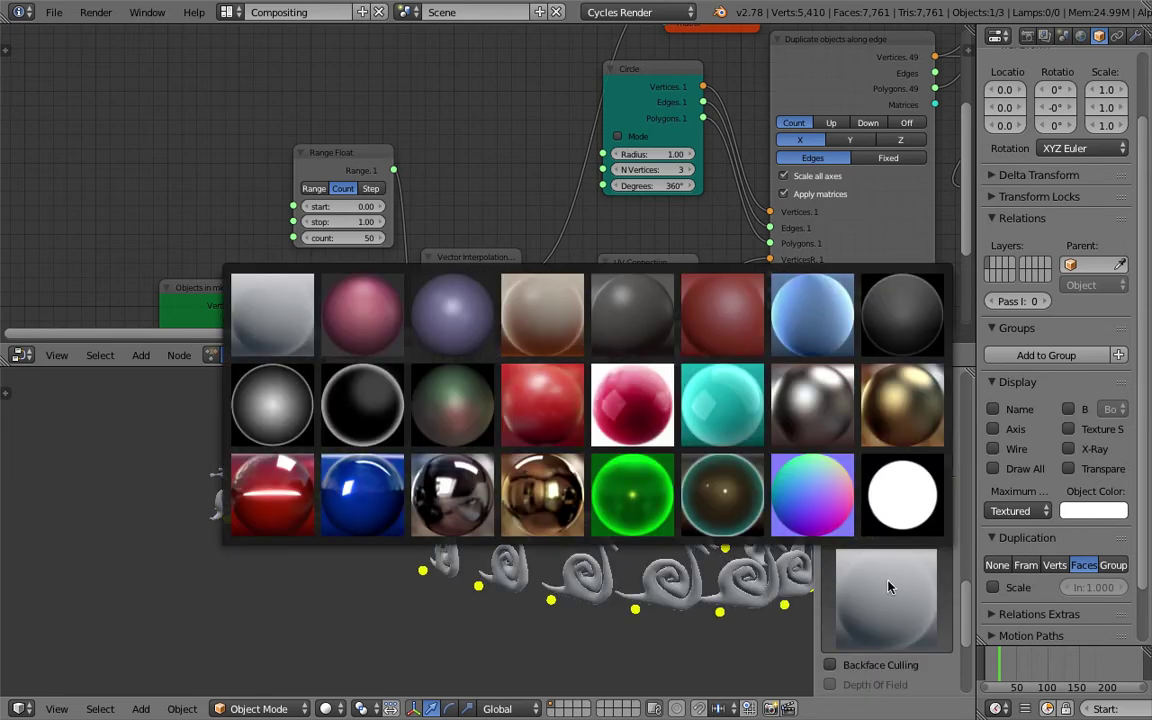
pyautogui.click(806, 504)
pyautogui.moveTo(773, 582); pyautogui.dragTo(308, 561, button='middle')
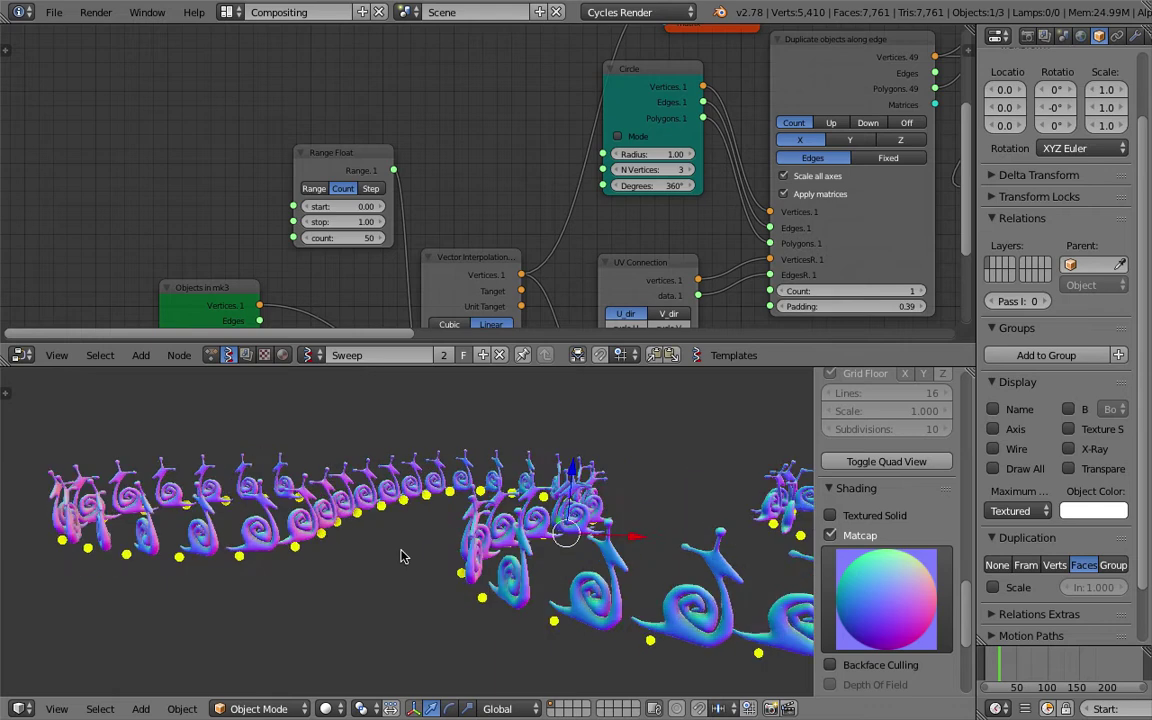
pyautogui.hotkey('ctrl', 's')
pyautogui.moveTo(401, 555); pyautogui.dragTo(420, 510, button='middle')
pyautogui.click(330, 548)
# Move the Duplicate objects along edge node slightly upward and save the file over the existing one.
pyautogui.scroll(2, 789, 83)
pyautogui.moveTo(789, 83); pyautogui.dragTo(523, 136, button='middle')
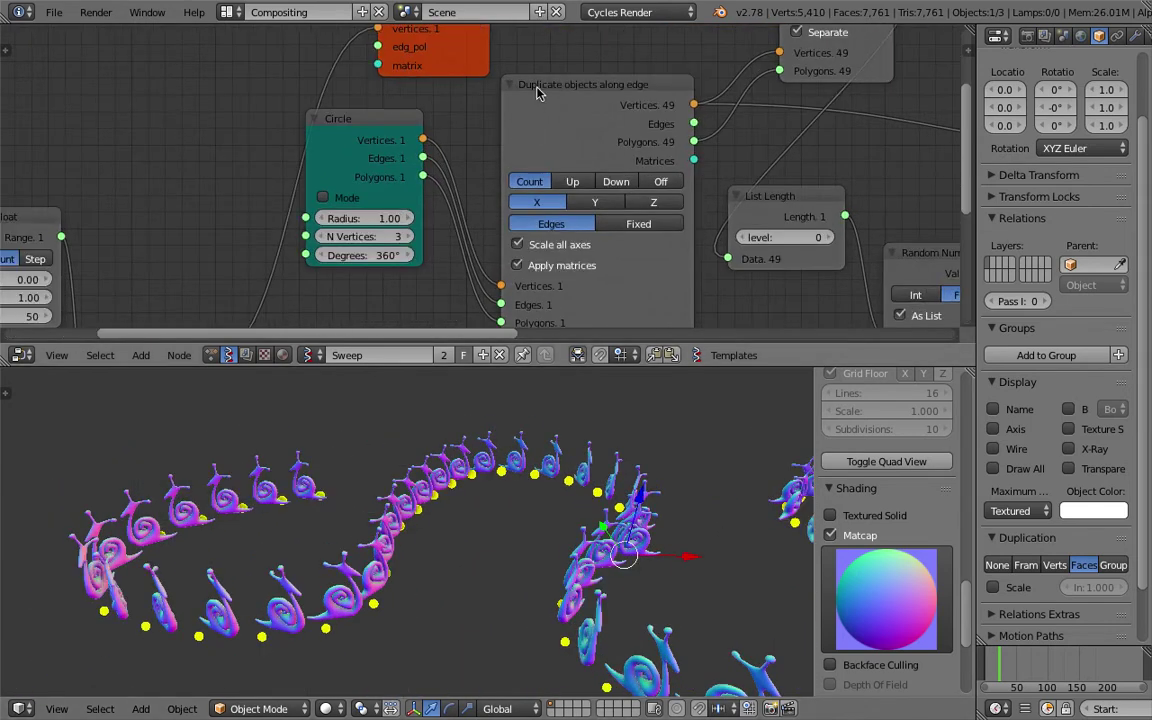
pyautogui.moveTo(529, 94); pyautogui.dragTo(533, 85)
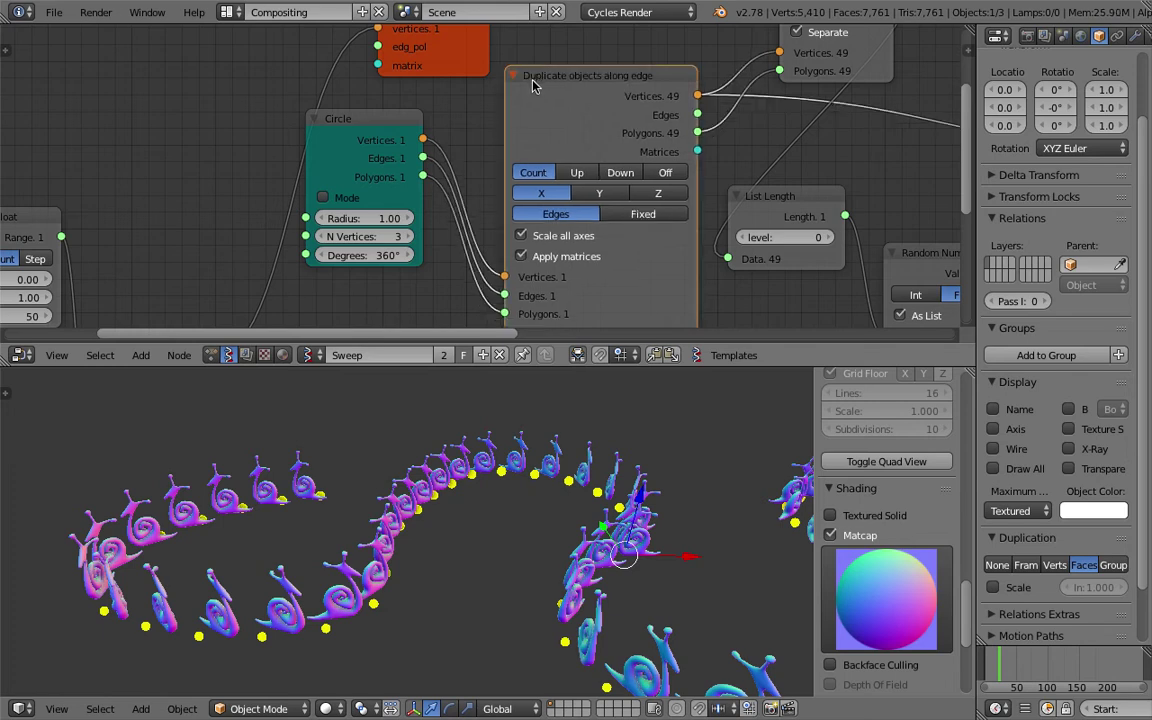
pyautogui.scroll(-4, 627, 89)
pyautogui.moveTo(582, 231); pyautogui.dragTo(533, 193, button='middle')
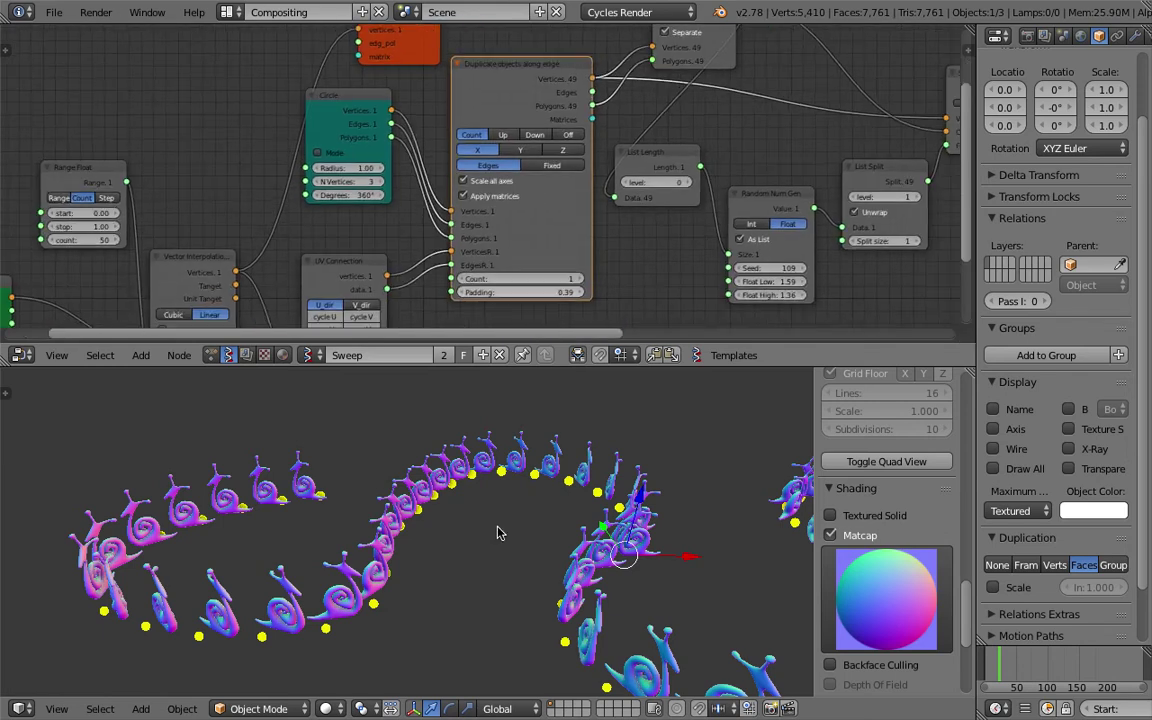
pyautogui.hotkey('ctrl', 's')
pyautogui.moveTo(499, 532); pyautogui.dragTo(538, 538, button='middle')
pyautogui.click(447, 507)
# Examine the Sweep node tree around the Duplicate objects along edge node and the matching snail arrangement, leaving that node deselected.
pyautogui.scroll(-4, 436, 200)
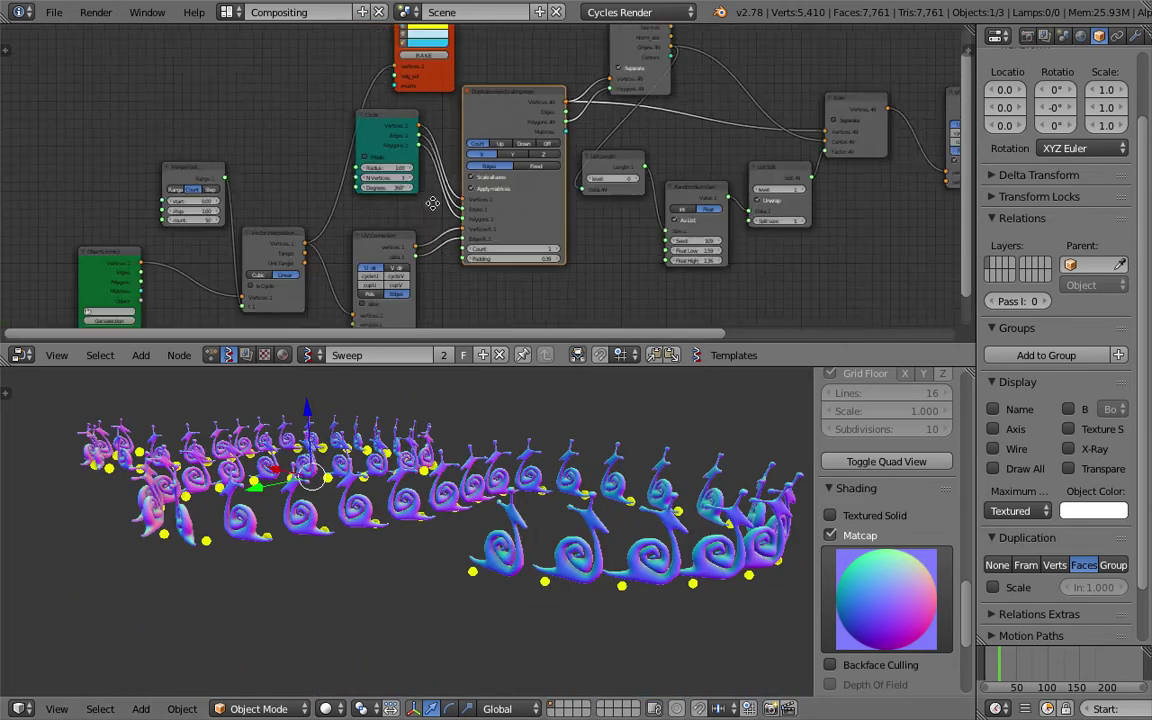
pyautogui.moveTo(432, 200); pyautogui.dragTo(522, 182, button='middle')
pyautogui.moveTo(196, 235); pyautogui.dragTo(187, 229)
pyautogui.click(190, 233)
pyautogui.scroll(4, 540, 121)
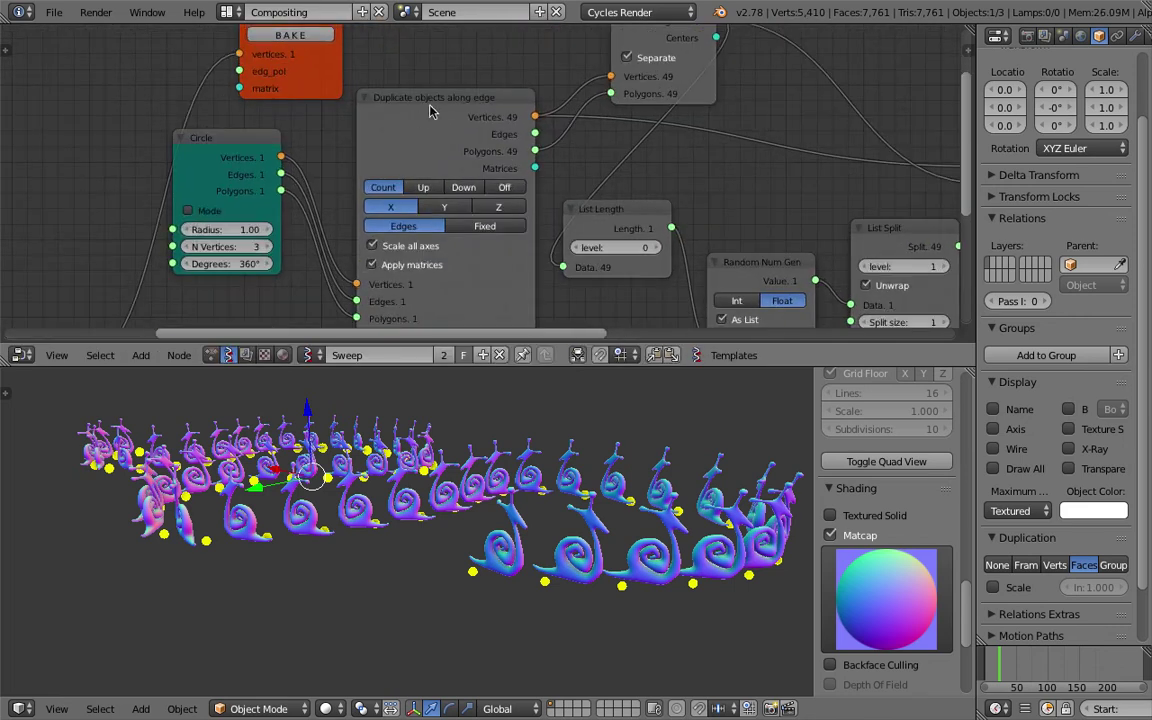
pyautogui.scroll(-2, 440, 129)
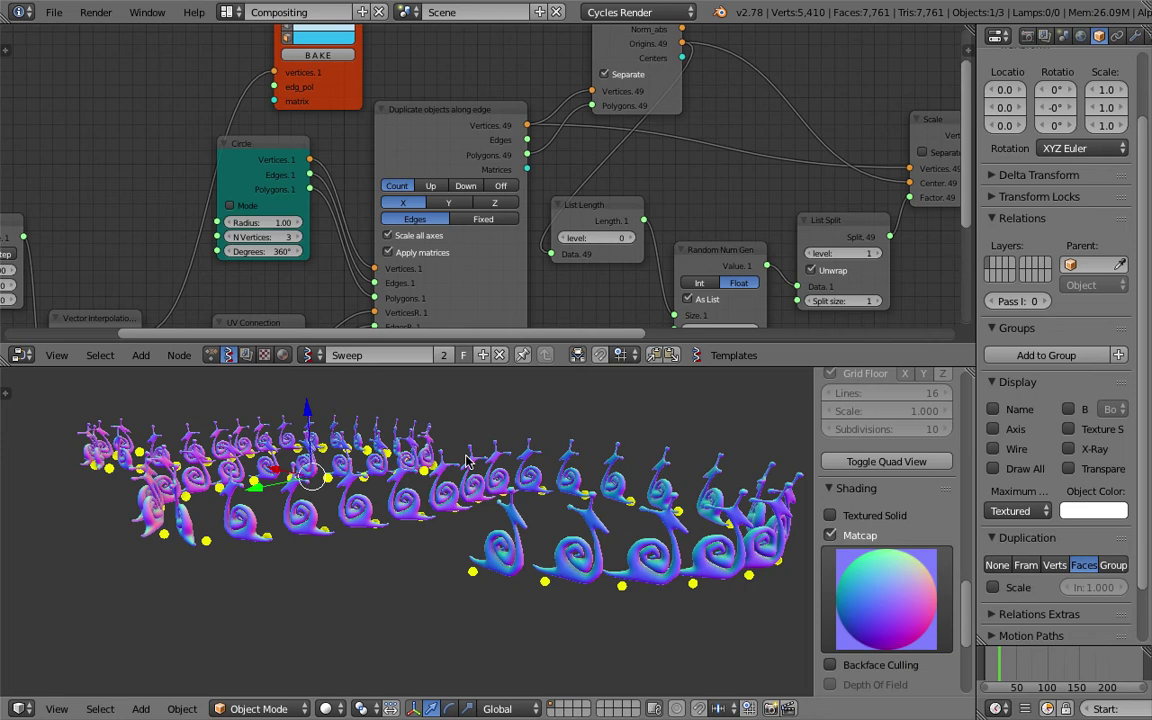
pyautogui.moveTo(467, 461); pyautogui.dragTo(403, 450, button='middle')
pyautogui.scroll(5, 404, 535)
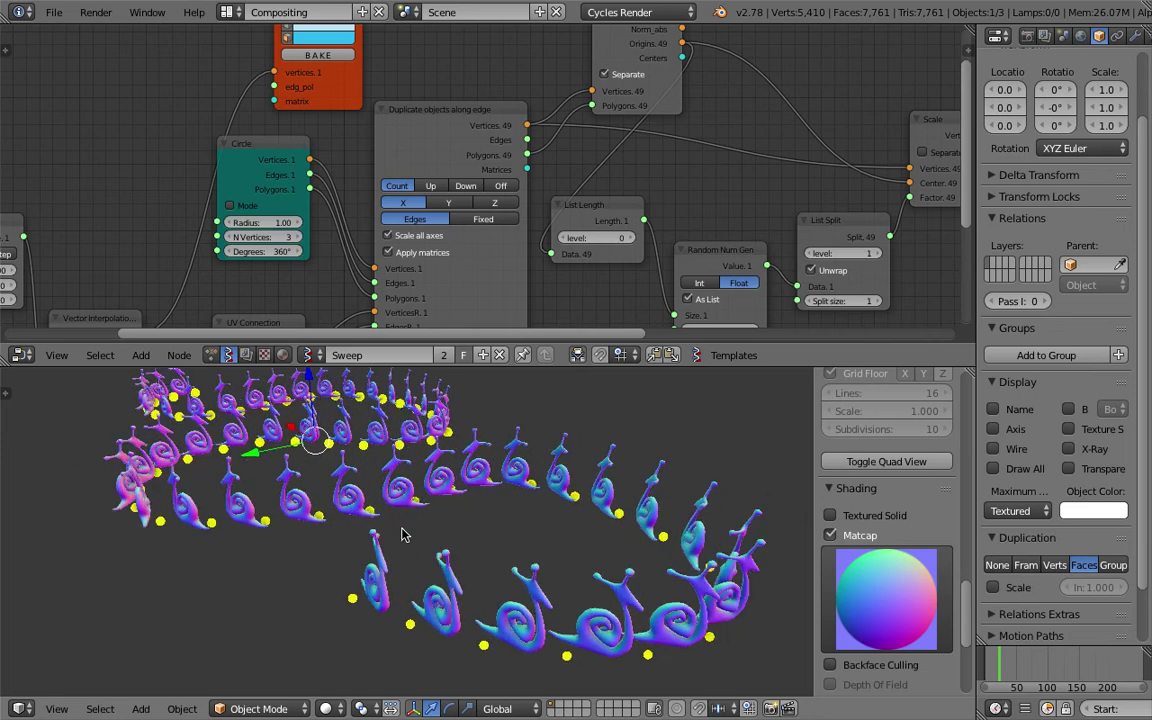
pyautogui.scroll(-4, 433, 543)
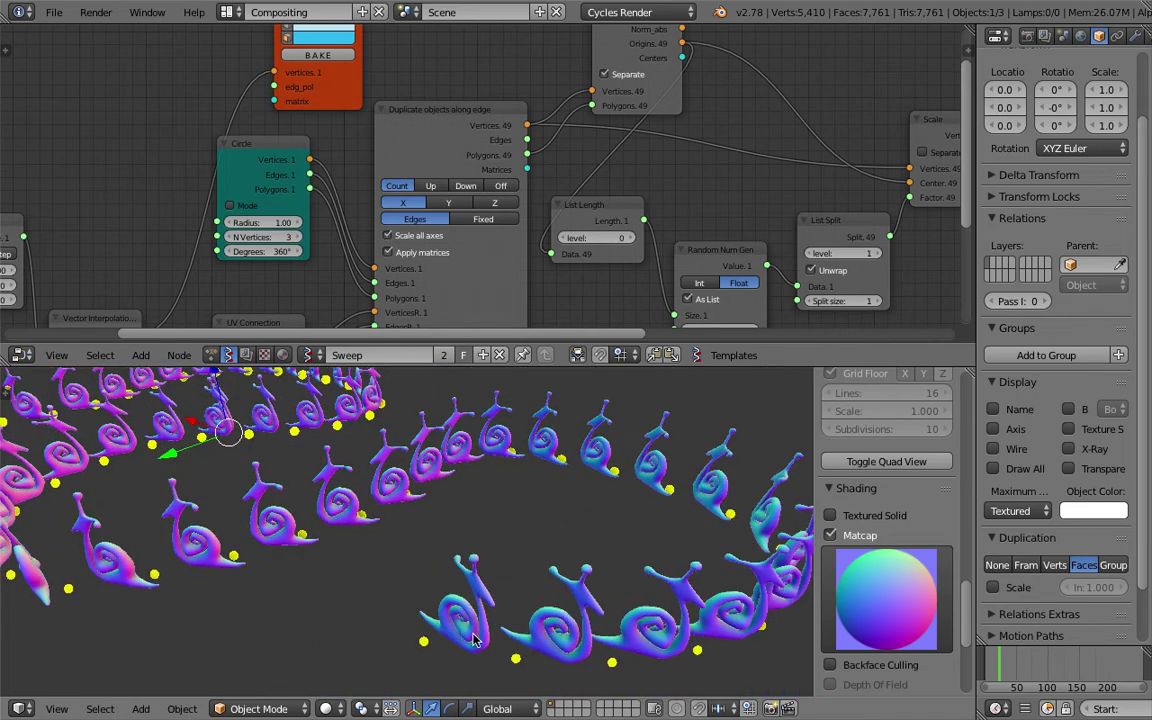
pyautogui.moveTo(475, 640); pyautogui.dragTo(497, 645, button='middle')
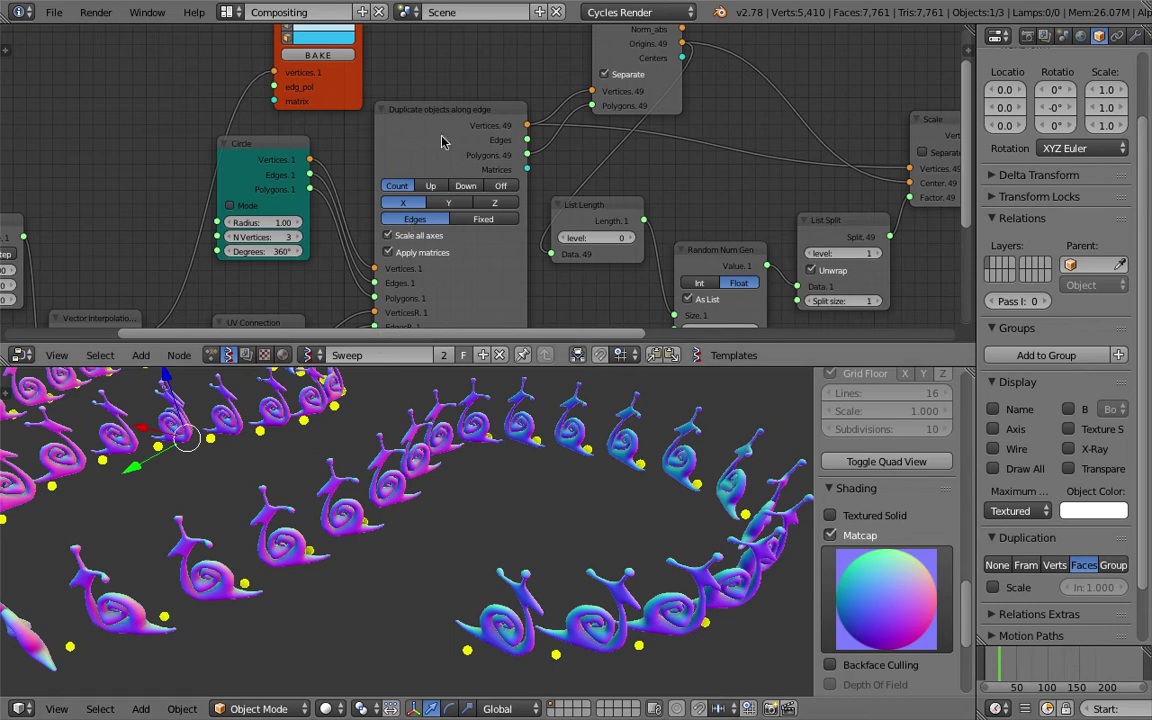
# Nudge the Duplicate objects along edge node a little higher between the Circle node and the polygon centers node.
pyautogui.moveTo(437, 123); pyautogui.dragTo(441, 98)
pyautogui.scroll(-2, 517, 527)
pyautogui.scroll(8, 517, 527)
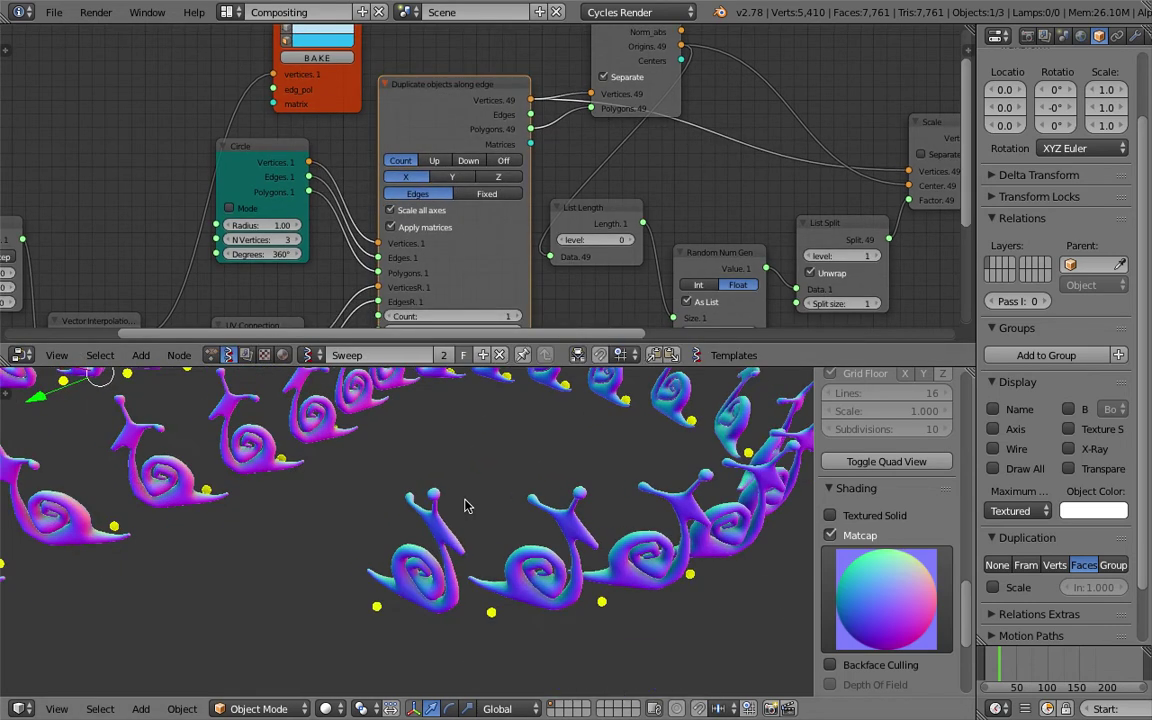
# Inspect the snail instances' mesh in wireframe display, and return the 3D view to solid matcap shading.
pyautogui.press('z')
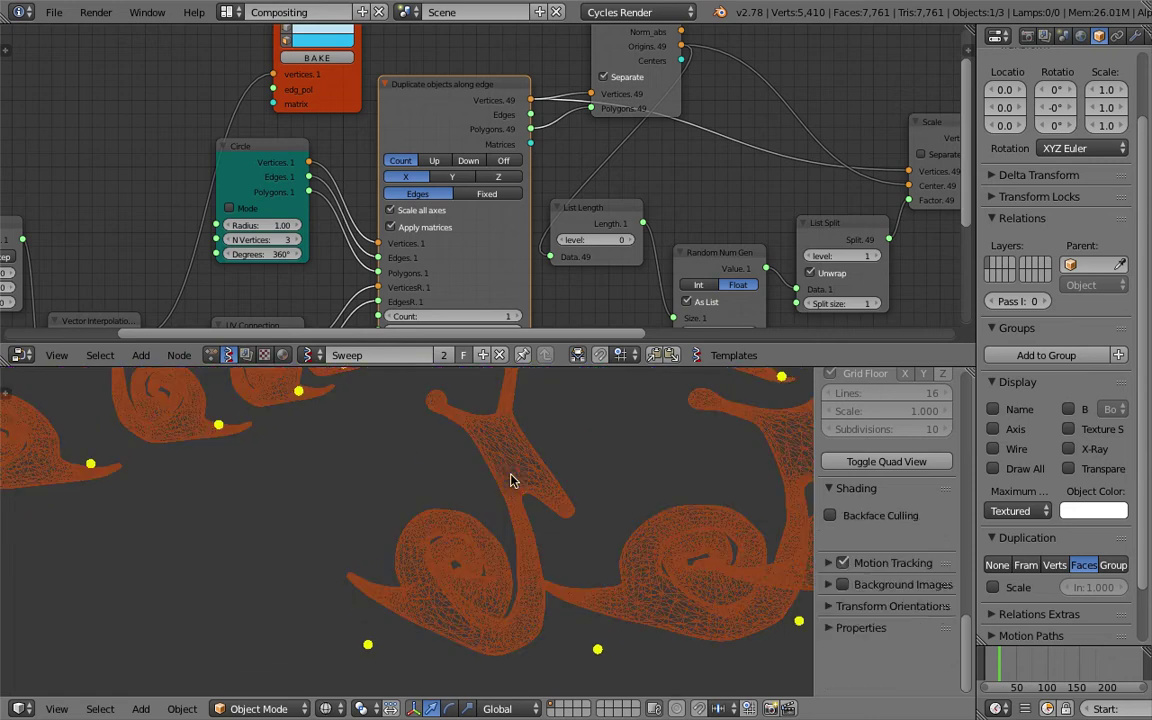
pyautogui.scroll(-3, 512, 480)
pyautogui.moveTo(521, 493)
pyautogui.mouseDown(button='middle')
pyautogui.moveTo(545, 498)
pyautogui.moveTo(515, 497)
pyautogui.moveTo(486, 527)
pyautogui.moveTo(353, 516)
pyautogui.mouseUp(button='middle')
pyautogui.scroll(-3, 518, 502)
pyautogui.press('z')
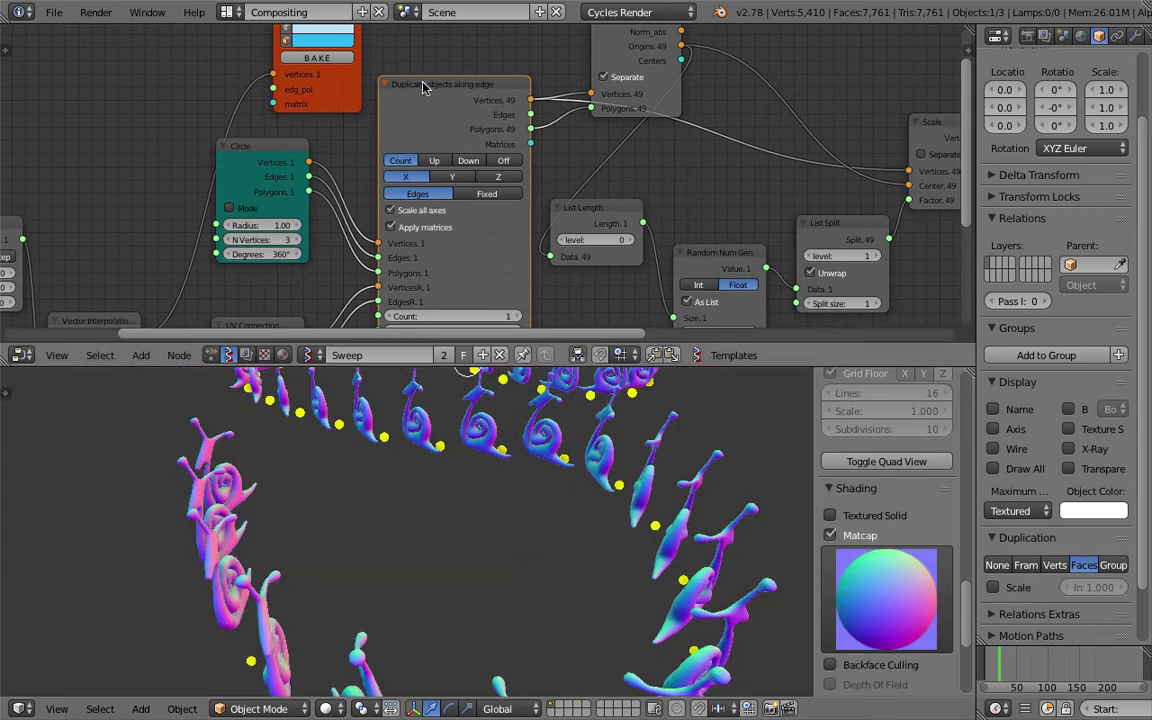
# Inspect the snails up close alongside the node tree and save the file over the existing one.
pyautogui.scroll(-2, 382, 80)
pyautogui.scroll(-2, 401, 155)
pyautogui.moveTo(402, 155); pyautogui.dragTo(401, 150, button='middle')
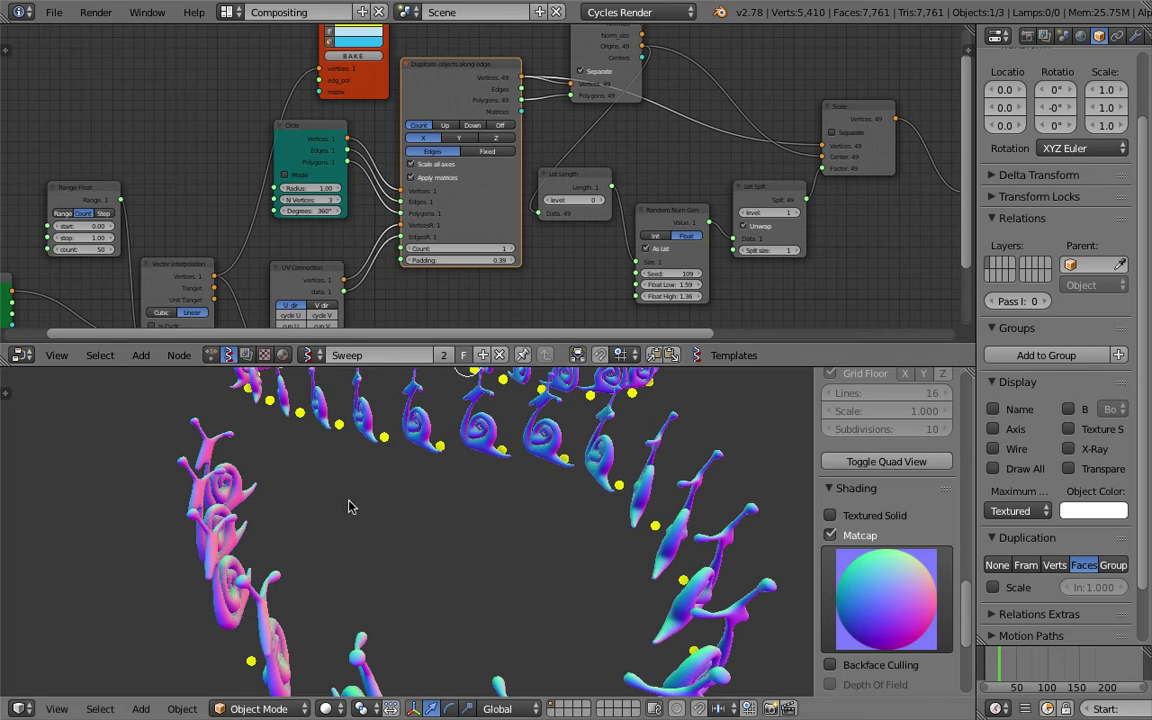
pyautogui.moveTo(350, 507); pyautogui.dragTo(481, 510, button='middle')
pyautogui.scroll(2, 473, 534)
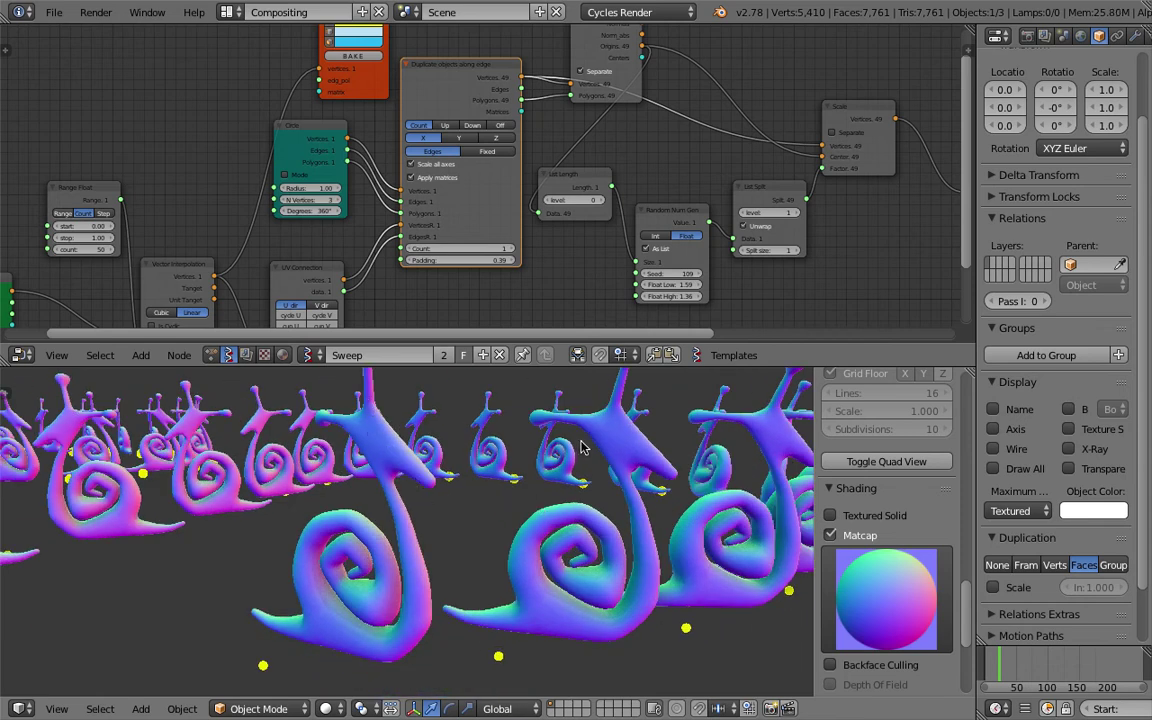
pyautogui.scroll(-3, 581, 447)
pyautogui.moveTo(603, 432); pyautogui.dragTo(538, 535, button='middle')
pyautogui.scroll(-2, 450, 218)
pyautogui.hotkey('ctrl', 's')
pyautogui.click(388, 540)
# Examine the snails' orientation along the whole curve from several angles, together with the duplication node's Count and Padding settings.
pyautogui.moveTo(356, 565); pyautogui.dragTo(351, 582, button='middle')
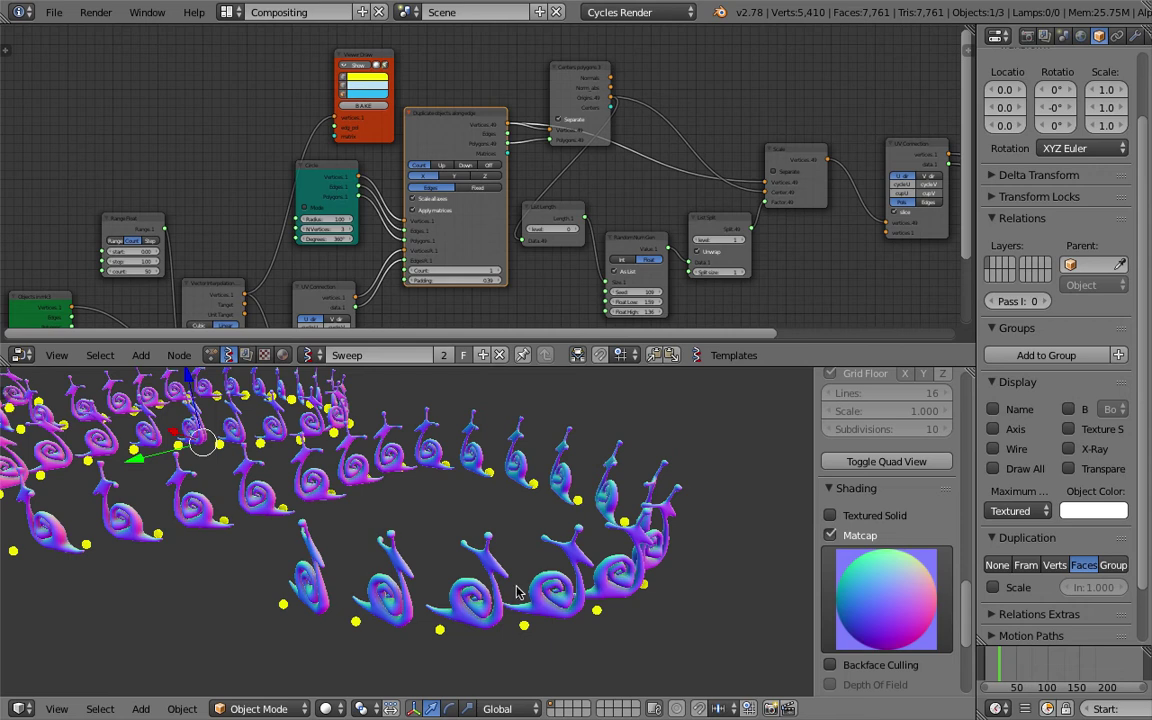
pyautogui.moveTo(535, 490); pyautogui.dragTo(447, 503, button='middle')
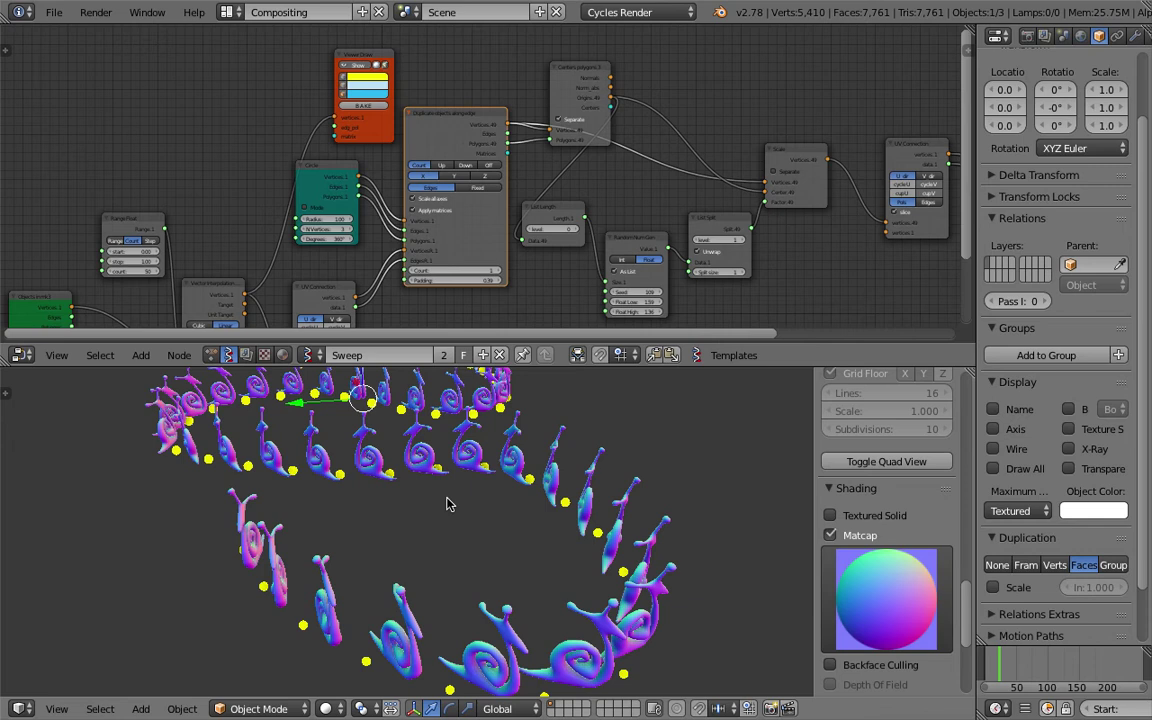
pyautogui.moveTo(229, 555); pyautogui.dragTo(262, 569, button='middle')
pyautogui.scroll(-5, 518, 514)
pyautogui.moveTo(518, 514); pyautogui.dragTo(403, 541, button='middle')
pyautogui.scroll(4, 385, 530)
pyautogui.moveTo(343, 510); pyautogui.dragTo(341, 490, button='middle')
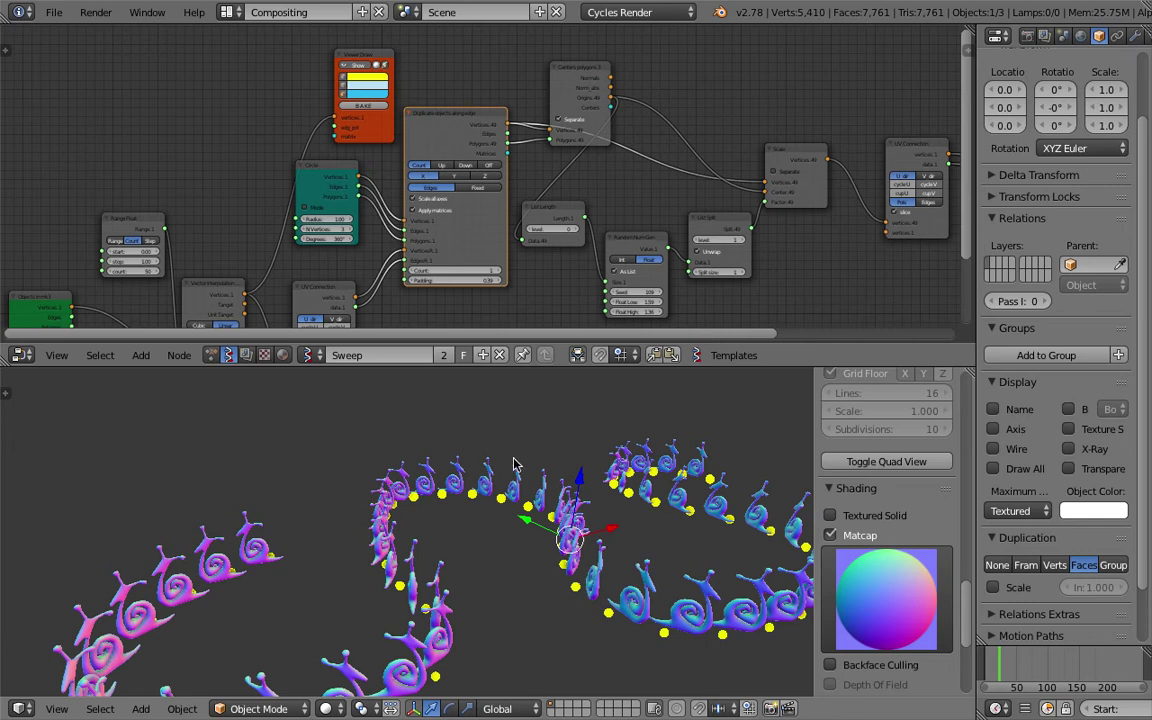
pyautogui.moveTo(513, 463); pyautogui.dragTo(330, 478, button='middle')
pyautogui.scroll(3, 440, 135)
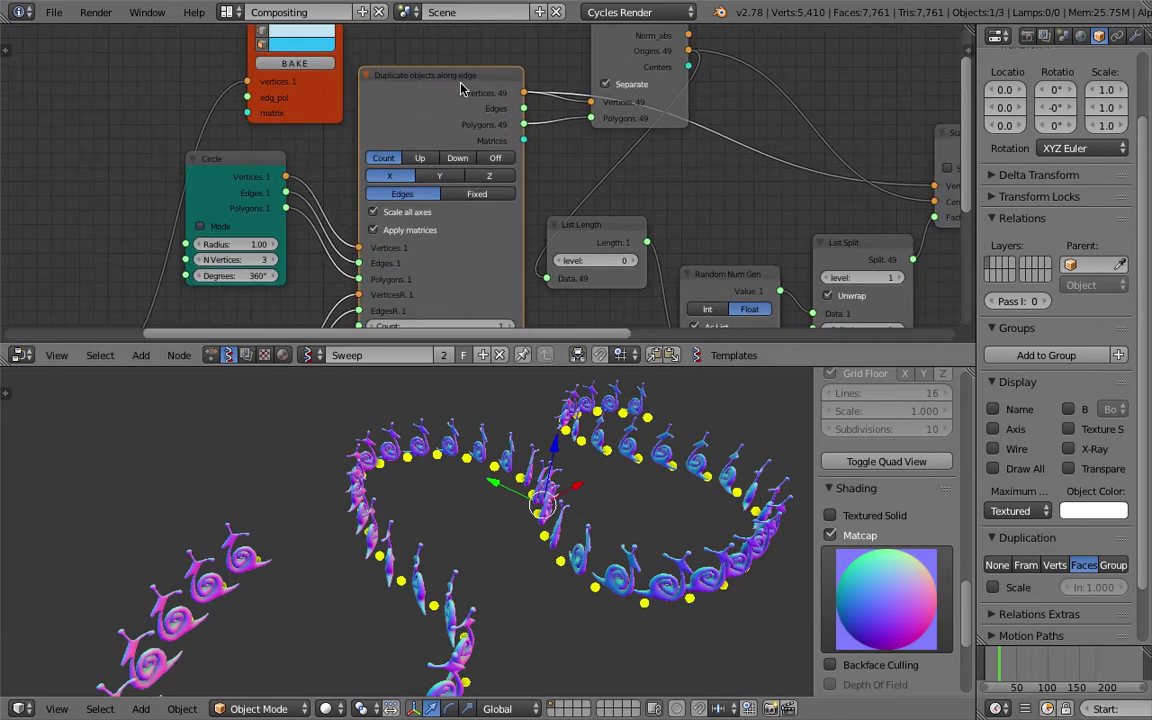
pyautogui.moveTo(463, 501); pyautogui.dragTo(240, 550, button='middle')
pyautogui.moveTo(698, 213); pyautogui.dragTo(698, 150, button='middle')
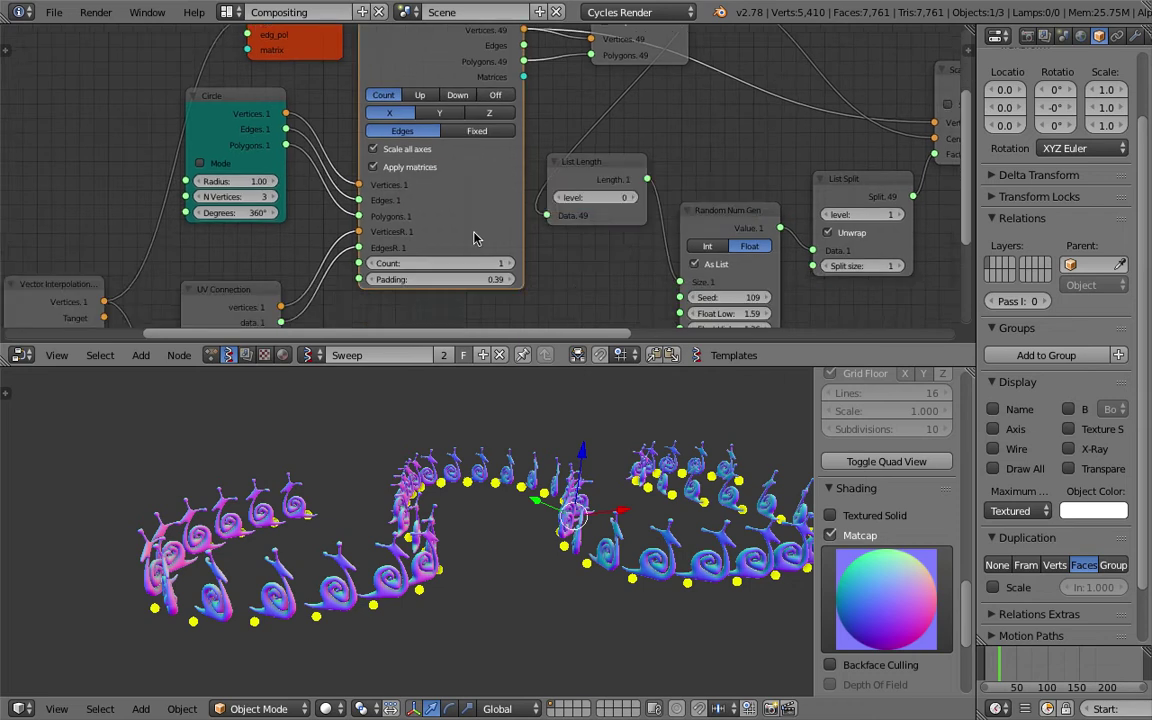
# Try a Count of 3 in the Duplicate objects along edge node, inspect the repeated snails, and save over the file.
pyautogui.scroll(1, 474, 238)
pyautogui.moveTo(452, 261); pyautogui.dragTo(457, 244, button='middle')
pyautogui.click(457, 245)
pyautogui.write('3')
pyautogui.press('Return')
pyautogui.moveTo(359, 486); pyautogui.dragTo(404, 471, button='middle')
pyautogui.scroll(3, 463, 635)
pyautogui.moveTo(463, 635); pyautogui.dragTo(382, 533, button='middle')
pyautogui.hotkey('ctrl', 's')
pyautogui.click(383, 531)
# Try raising the duplication node's Count further, and set it back to 1.
pyautogui.moveTo(508, 248); pyautogui.dragTo(540, 248)
pyautogui.moveTo(440, 482); pyautogui.dragTo(447, 522, button='middle')
pyautogui.click(488, 247)
pyautogui.write('1')
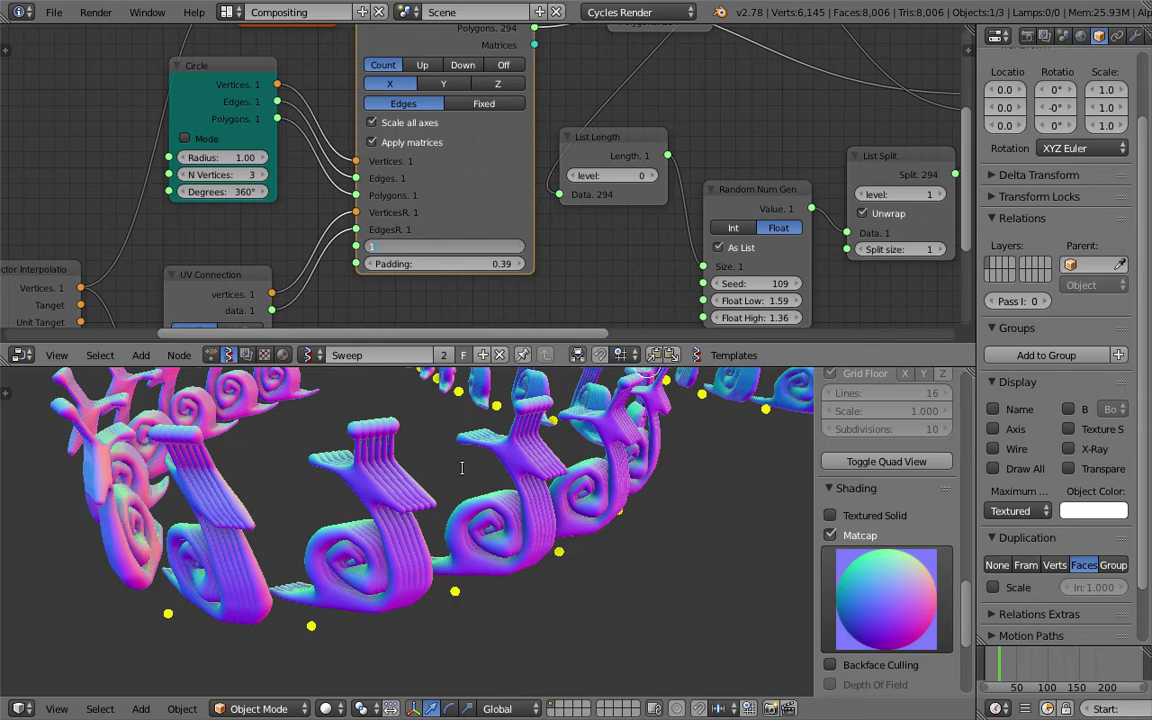
pyautogui.press('Return')
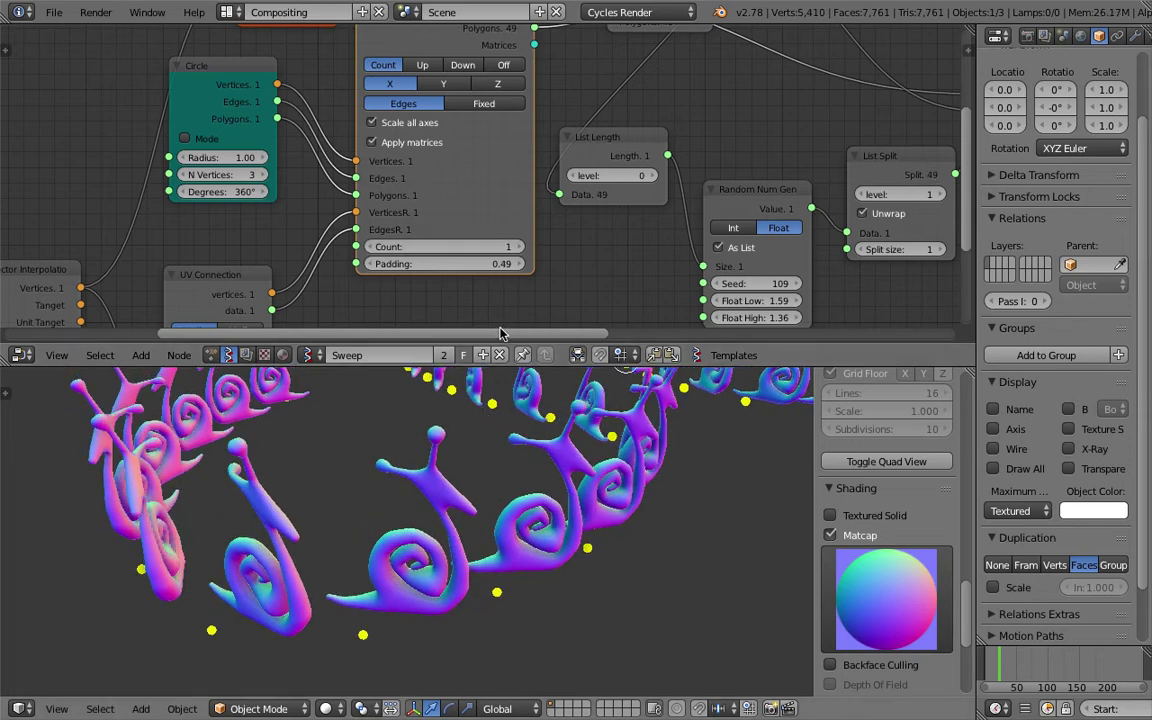
# Set the Padding of the Duplicate objects along edge node to 0 and check the snails' shifted positions.
pyautogui.click(477, 263)
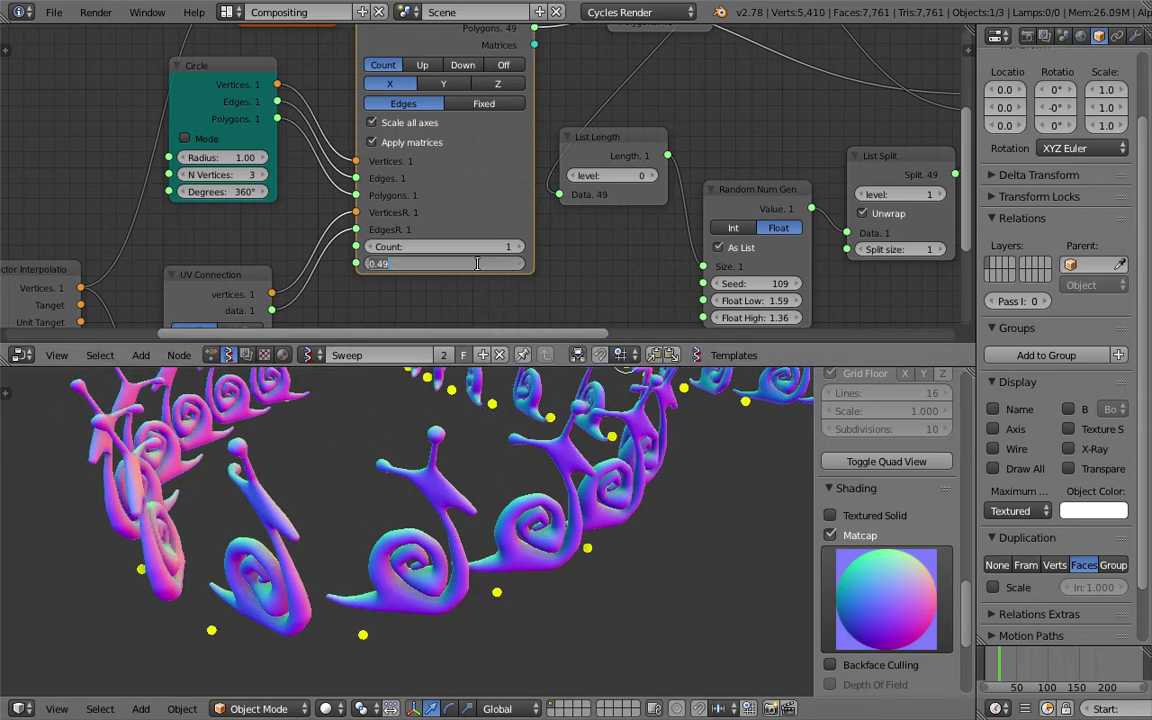
pyautogui.write('0')
pyautogui.press('Return')
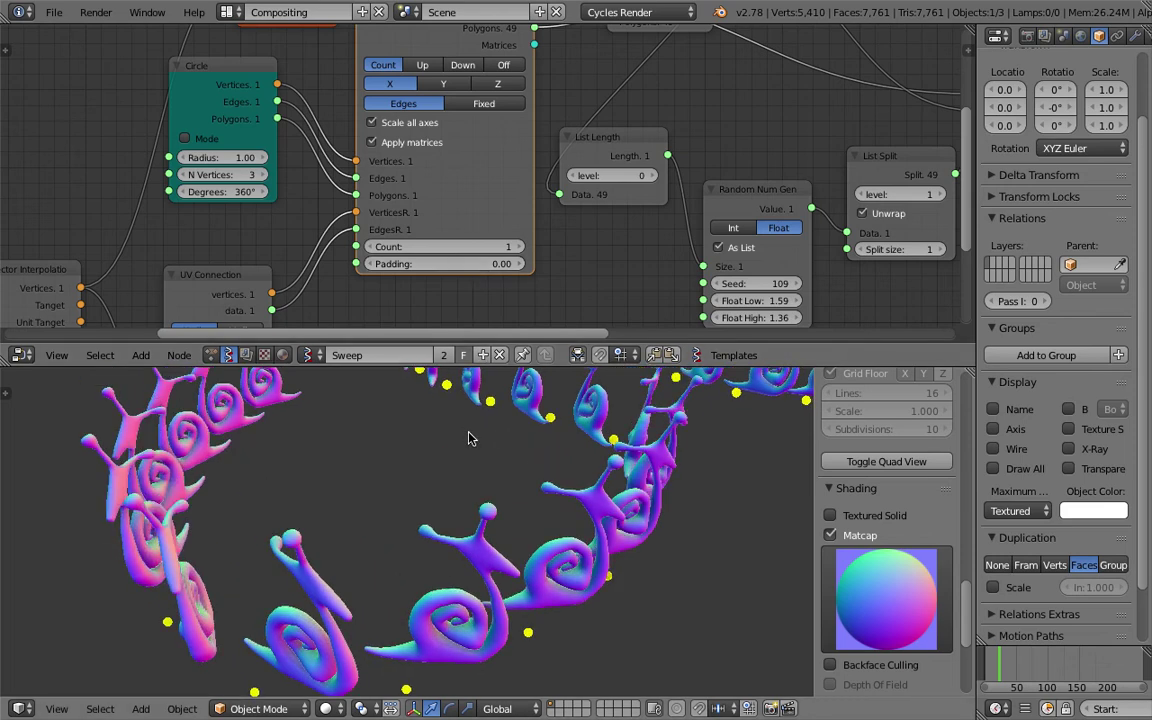
pyautogui.moveTo(468, 432); pyautogui.dragTo(523, 584, button='middle')
pyautogui.scroll(-2, 461, 574)
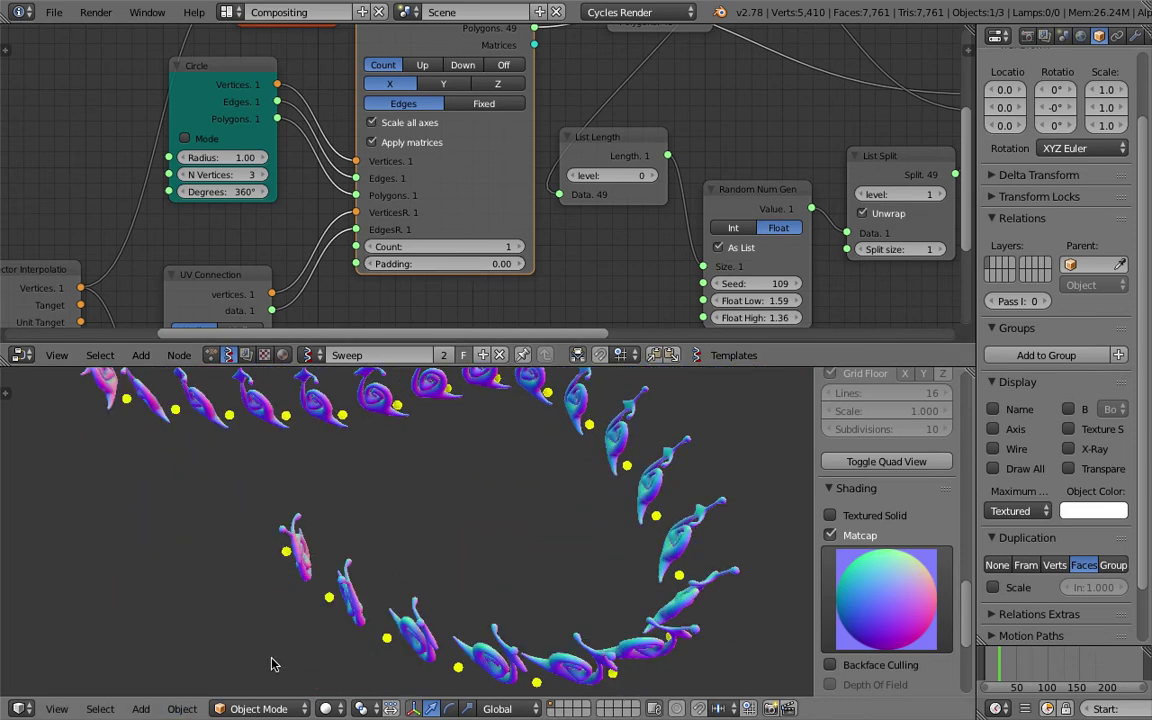
# Switch the 3D view to the top view to look down on the snails along the curve.
pyautogui.moveTo(344, 617); pyautogui.dragTo(385, 637, button='middle')
pyautogui.click(56, 709)
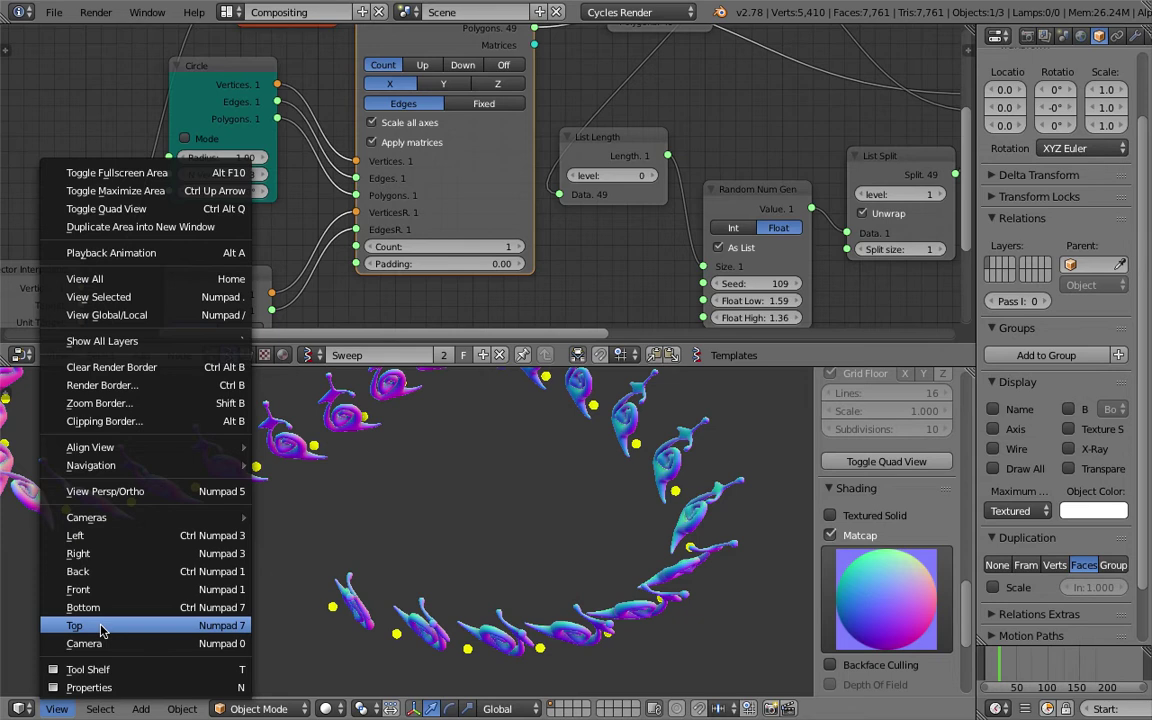
pyautogui.click(100, 620)
pyautogui.moveTo(169, 205); pyautogui.dragTo(447, 200, button='middle')
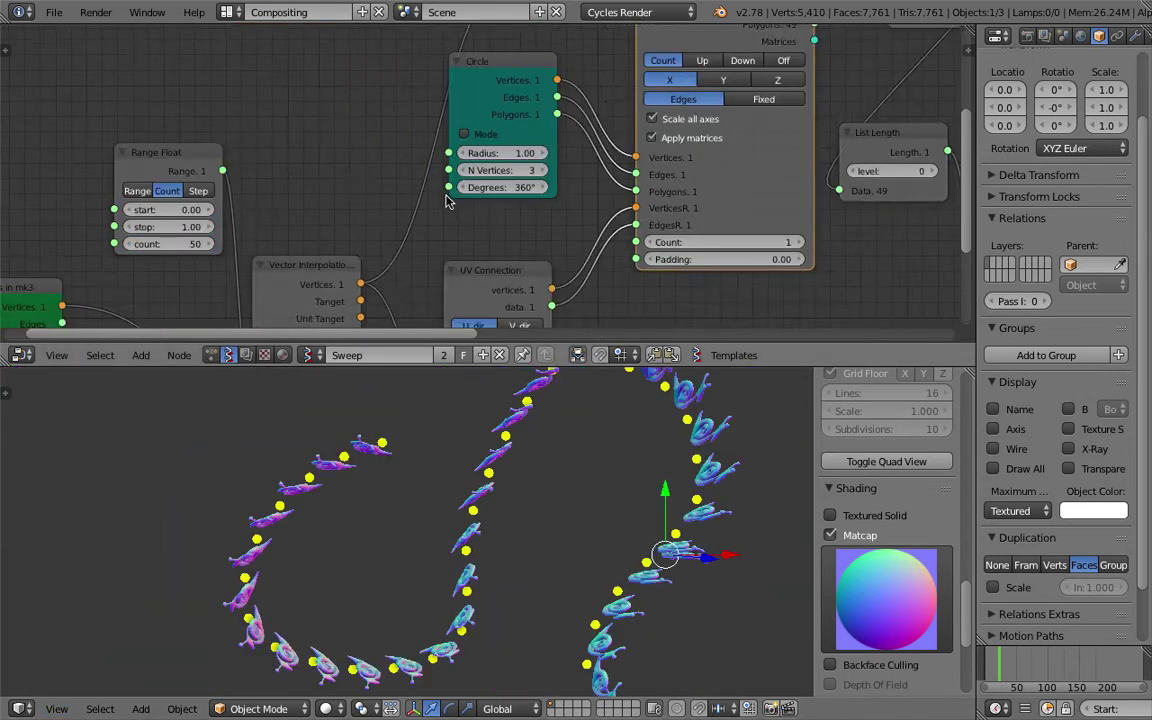
# Reposition the Circle, Duplicate objects along edge and mesh viewer nodes to open up the layout, and save over the file.
pyautogui.scroll(-2, 450, 199)
pyautogui.moveTo(482, 106); pyautogui.dragTo(491, 136, button='middle')
pyautogui.click(511, 139)
pyautogui.moveTo(511, 140); pyautogui.dragTo(525, 163)
pyautogui.click(721, 207)
pyautogui.moveTo(597, 132); pyautogui.dragTo(590, 171, button='middle')
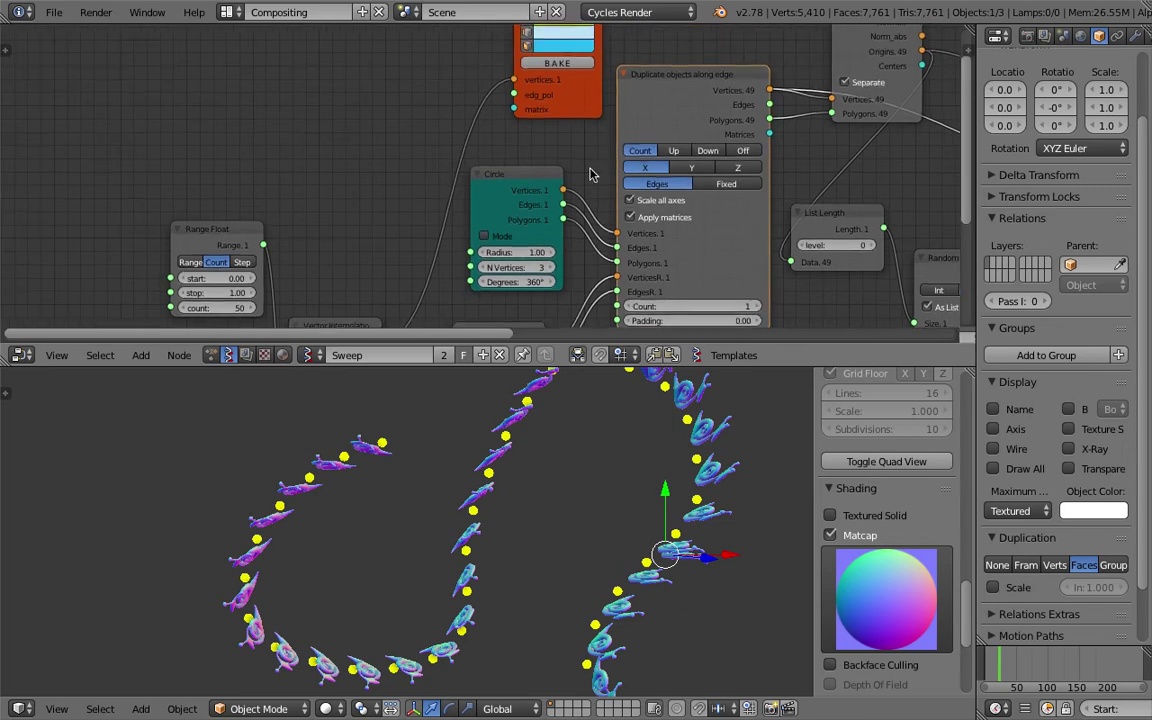
pyautogui.moveTo(559, 106); pyautogui.dragTo(457, 80)
pyautogui.moveTo(480, 80); pyautogui.dragTo(496, 33, button='middle')
pyautogui.hotkey('ctrl', 's')
# Move the Objects in mk3, Vector Interpolation and Range Float nodes farther away from the Duplicate objects along edge node.
pyautogui.moveTo(417, 143); pyautogui.dragTo(422, 46, button='middle')
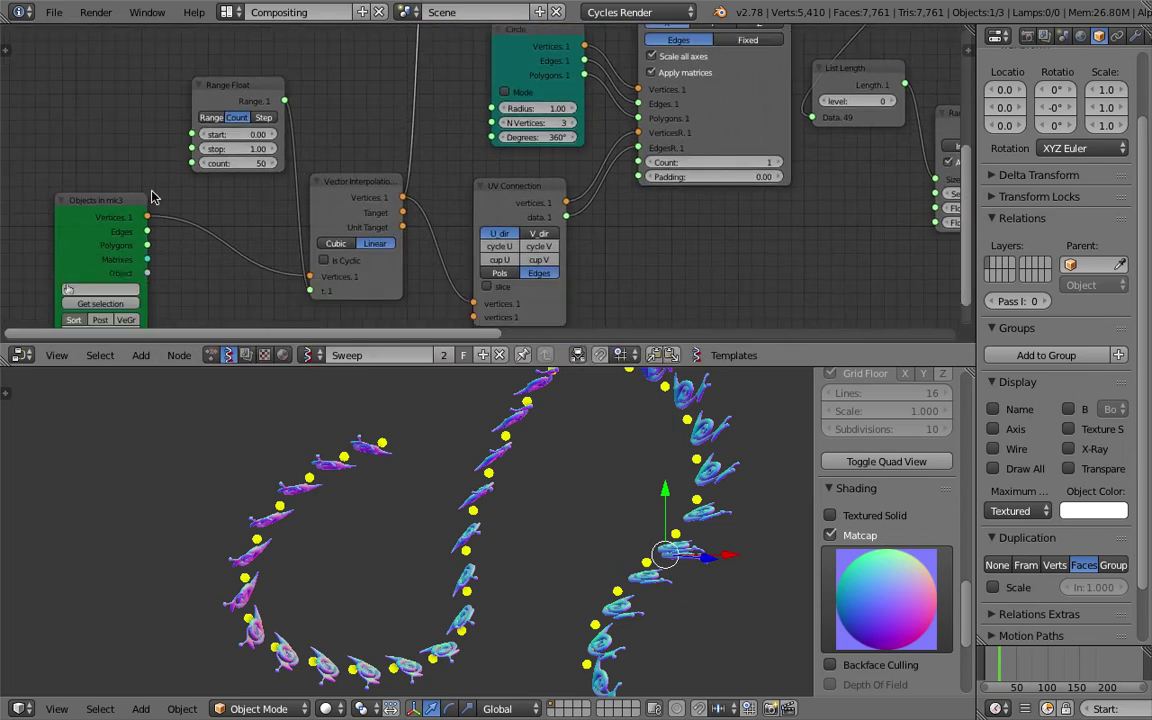
pyautogui.moveTo(140, 200); pyautogui.dragTo(9, 227)
pyautogui.moveTo(369, 190); pyautogui.dragTo(287, 199)
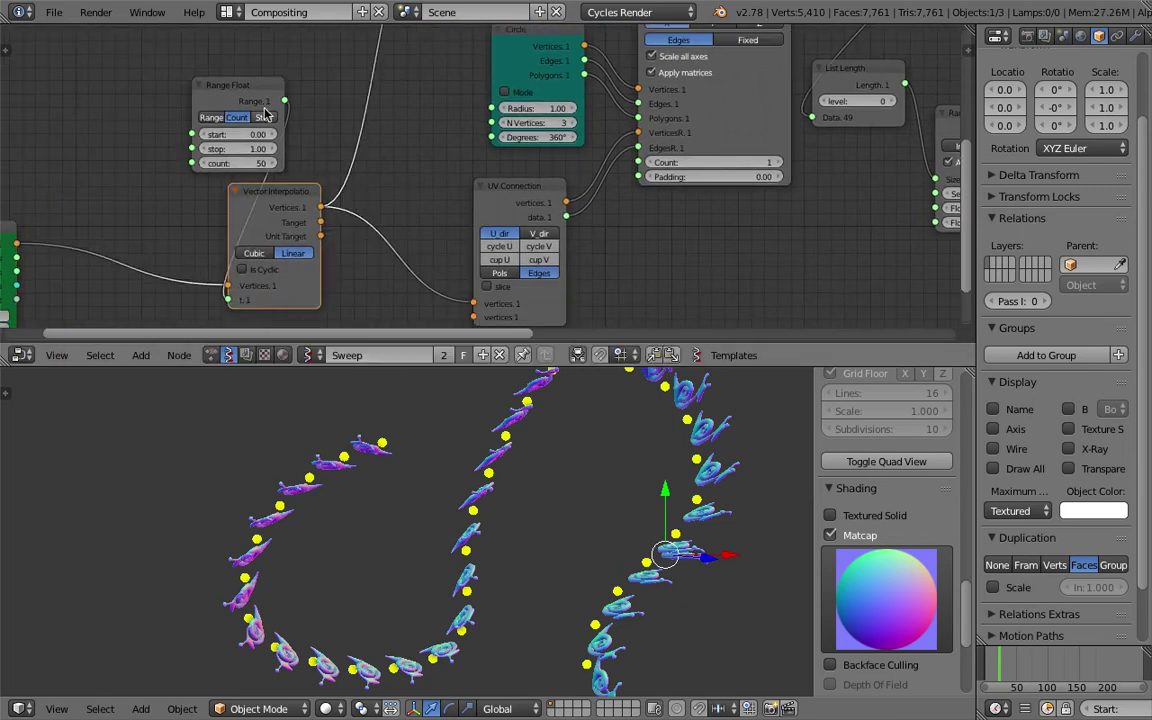
pyautogui.moveTo(226, 88); pyautogui.dragTo(117, 88)
pyautogui.moveTo(512, 172); pyautogui.dragTo(470, 230, button='middle')
# Move the Circle node away from the Duplicate objects along edge node to make room for another node between them.
pyautogui.moveTo(474, 132); pyautogui.dragTo(418, 132)
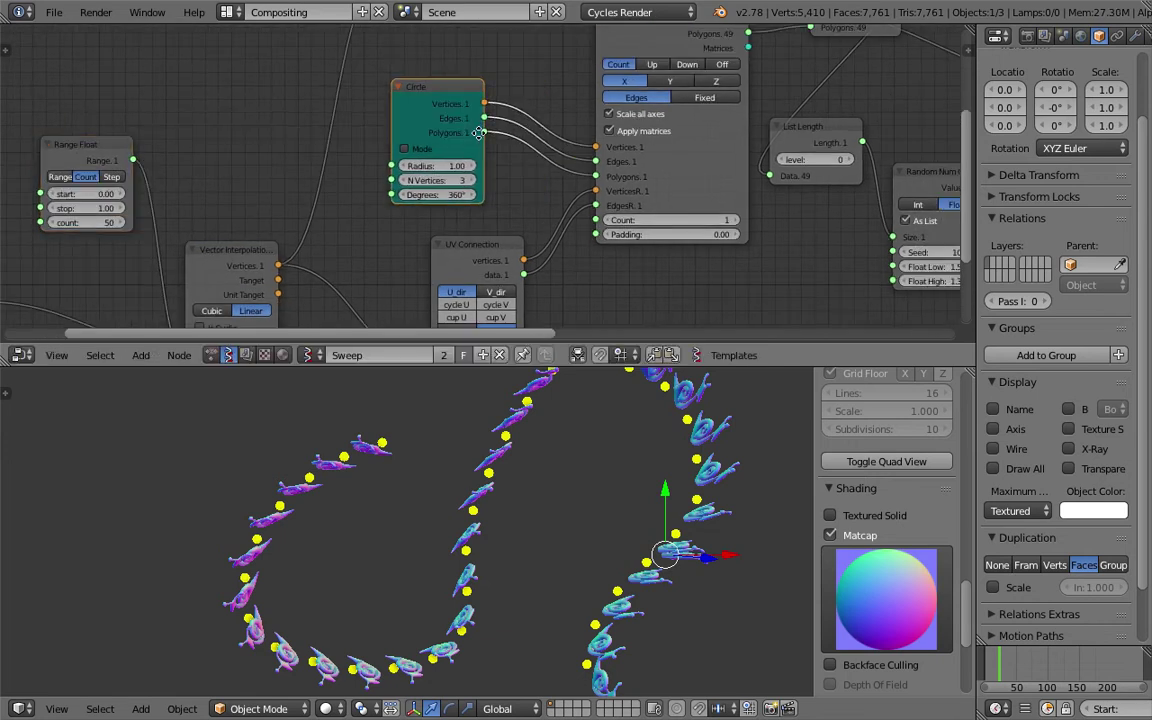
pyautogui.scroll(2, 478, 131)
pyautogui.moveTo(478, 131); pyautogui.dragTo(471, 146, button='middle')
pyautogui.moveTo(436, 113); pyautogui.dragTo(388, 141)
pyautogui.scroll(1, 390, 120)
pyautogui.moveTo(392, 103); pyautogui.dragTo(348, 123, button='middle')
# Insert a Rotation node into the vertices link between Circle and Duplicate objects along edge, and switch it to Euler mode.
pyautogui.hotkey('alt', 'space')
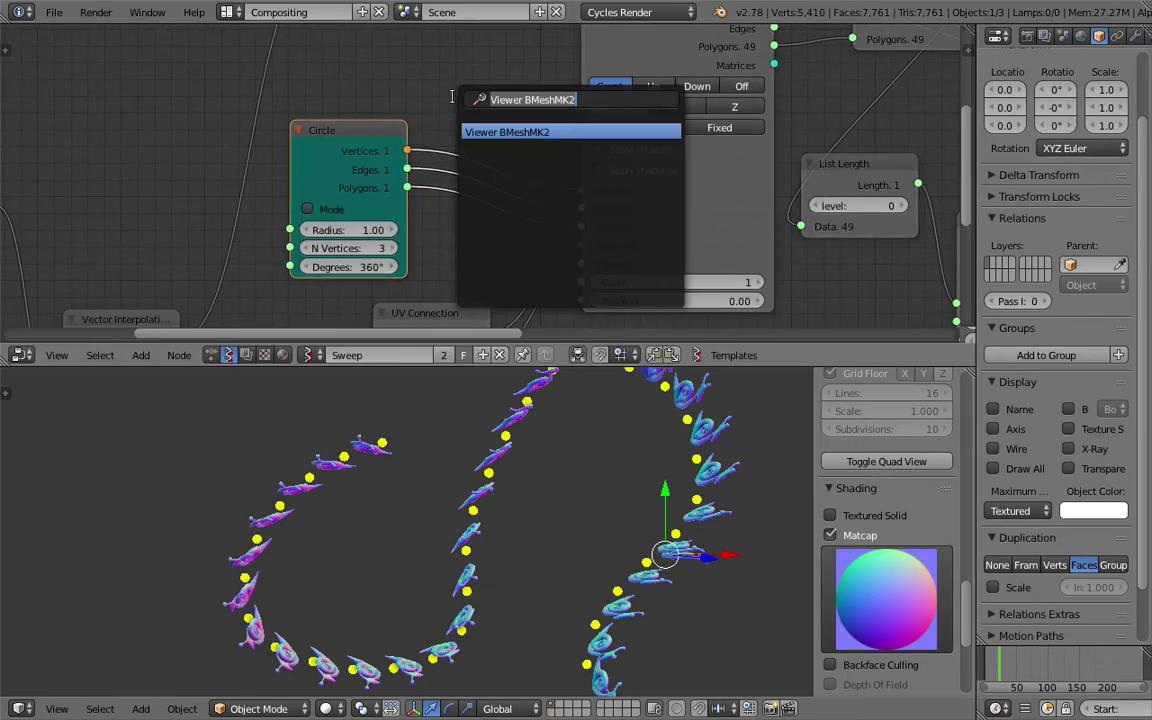
pyautogui.write('rot')
pyautogui.press('Return')
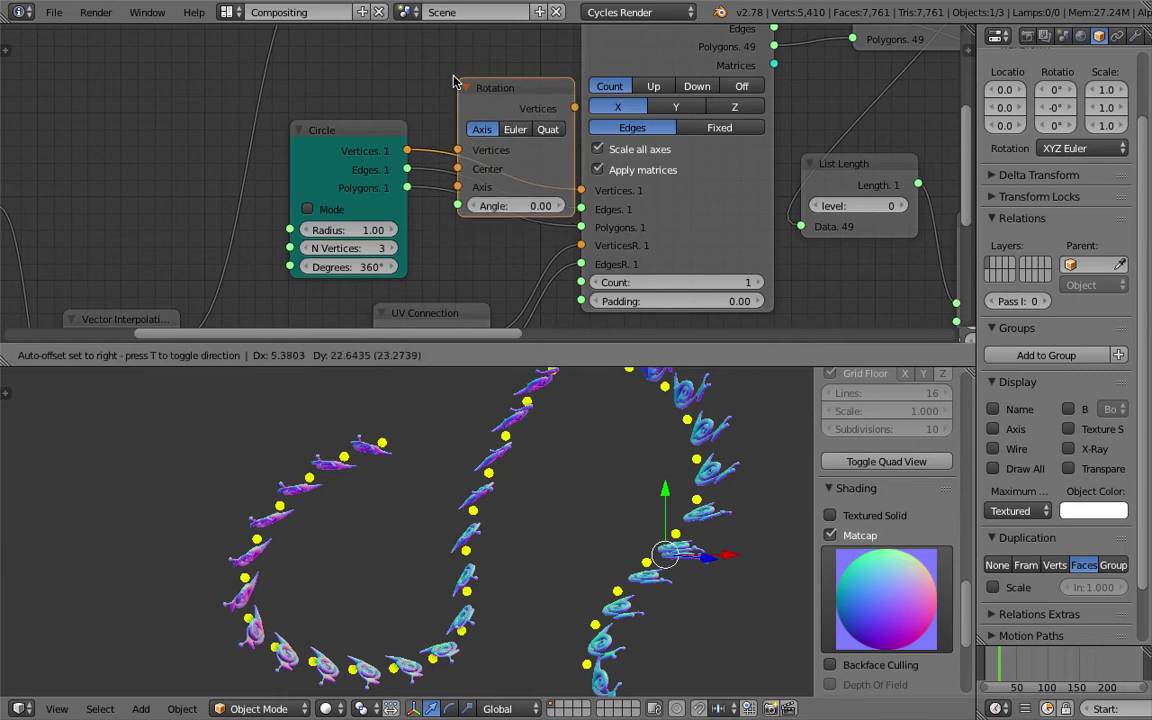
pyautogui.click(474, 78)
pyautogui.click(529, 121)
pyautogui.moveTo(522, 84); pyautogui.dragTo(516, 48)
# Raise the Rotation node's Z angle to about 32.8 and check the snails in an orthographic top view.
pyautogui.moveTo(538, 183); pyautogui.dragTo(610, 183)
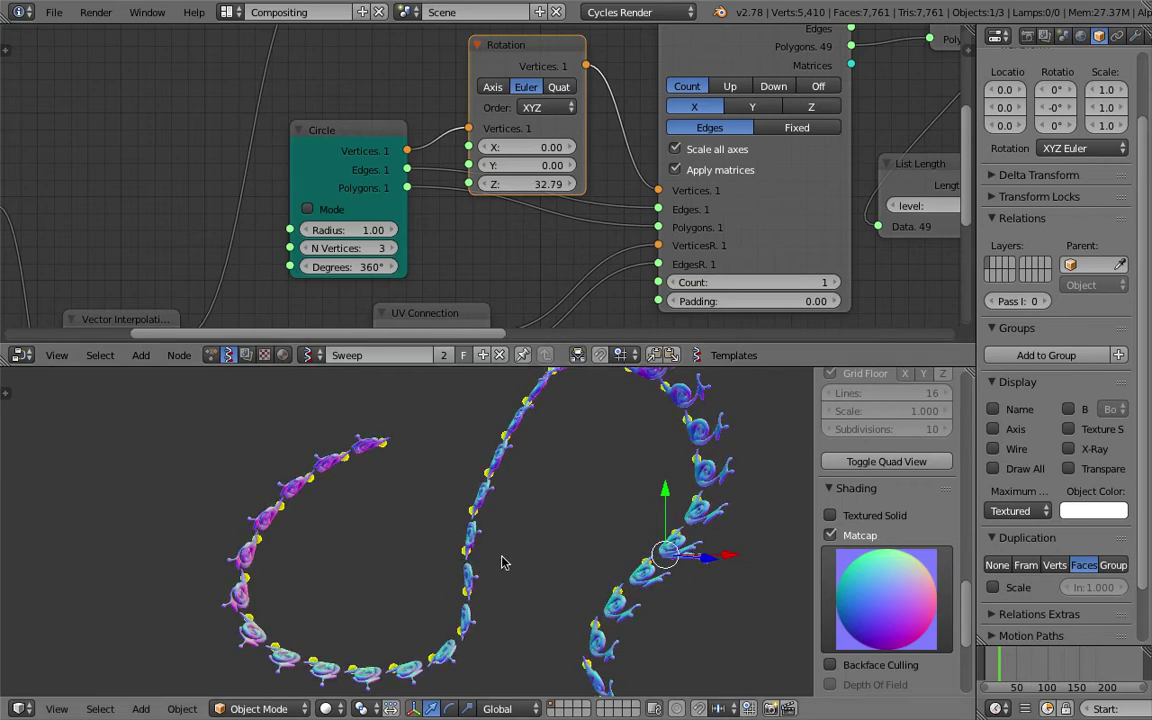
pyautogui.keyDown('shift'); pyautogui.moveTo(504, 560); pyautogui.dragTo(354, 544, button='middle'); pyautogui.keyUp('shift')
pyautogui.click(57, 711)
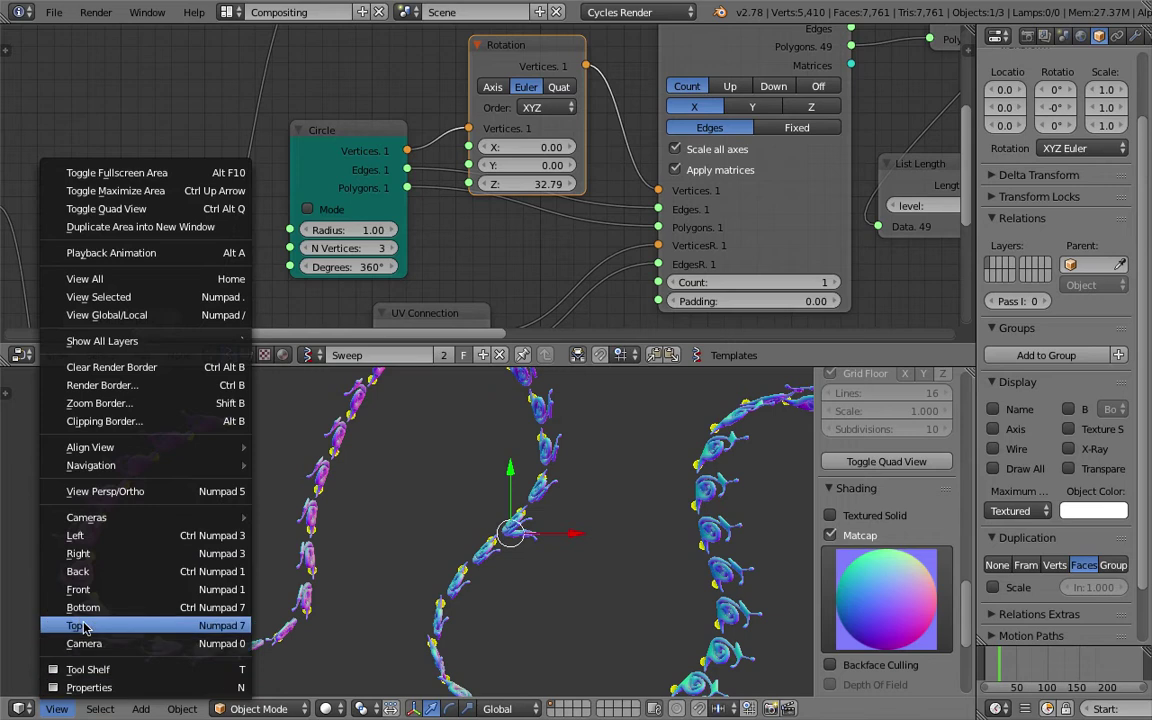
pyautogui.click(57, 711)
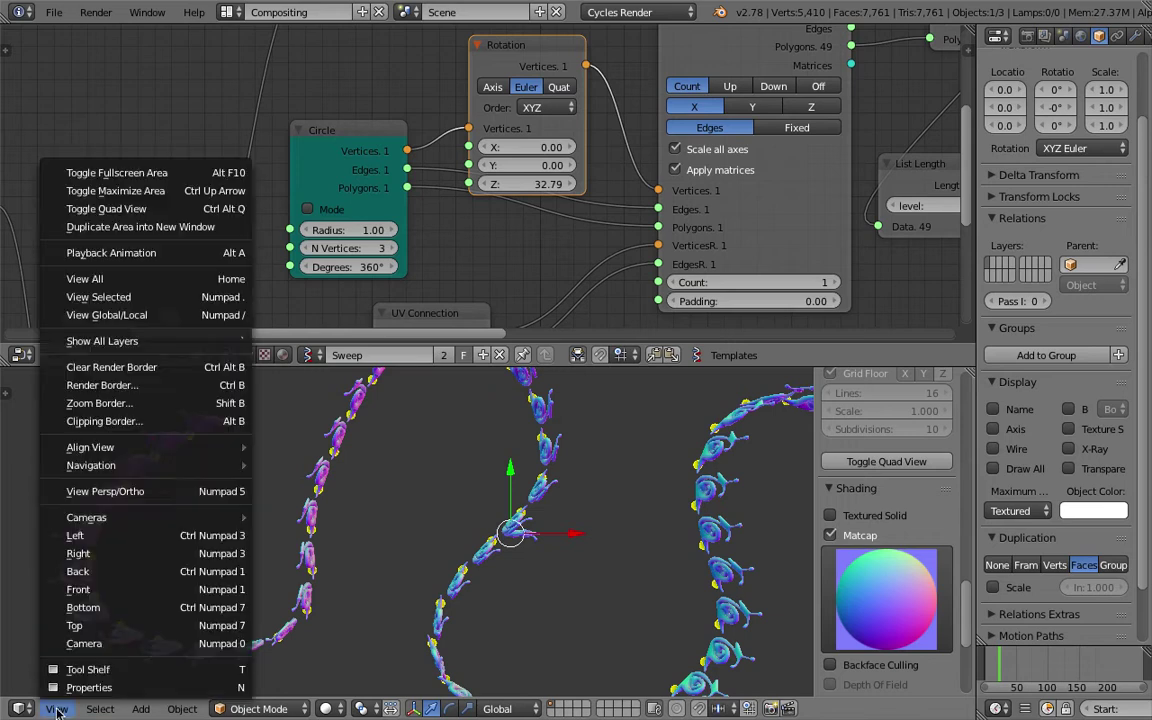
pyautogui.click(140, 492)
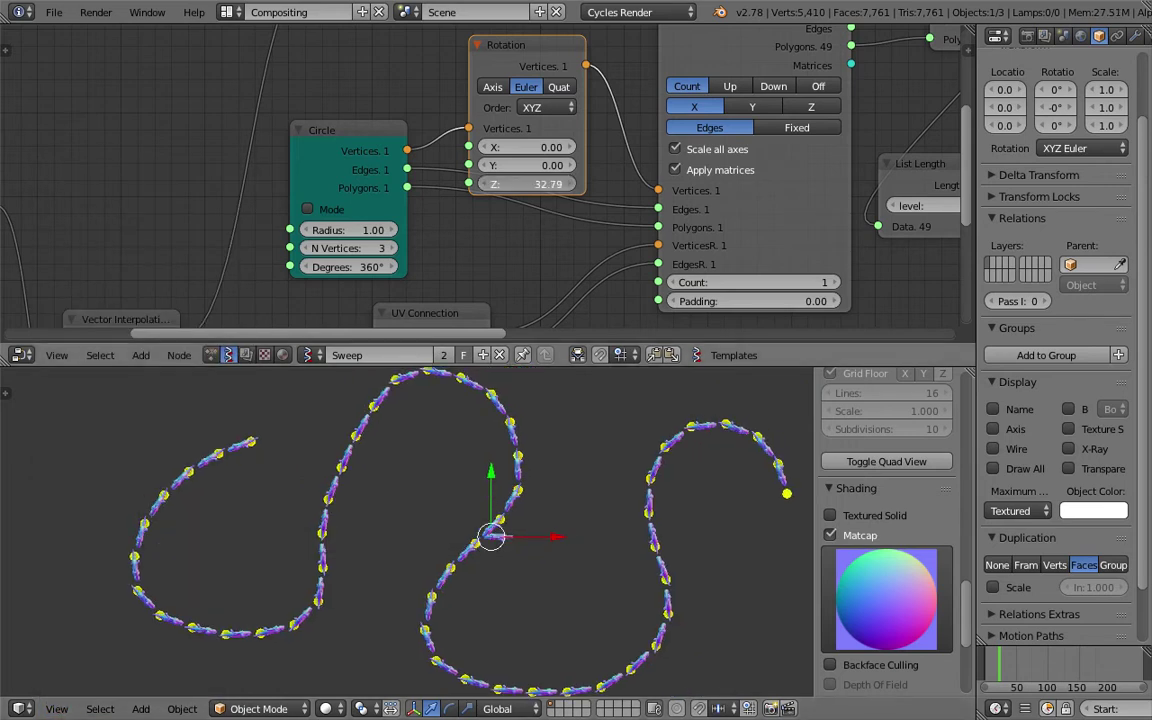
# Set the Rotation node's Z angle to 30, inspect the snails from the side, and save over the file.
pyautogui.click(541, 183)
pyautogui.write('30')
pyautogui.press('Return')
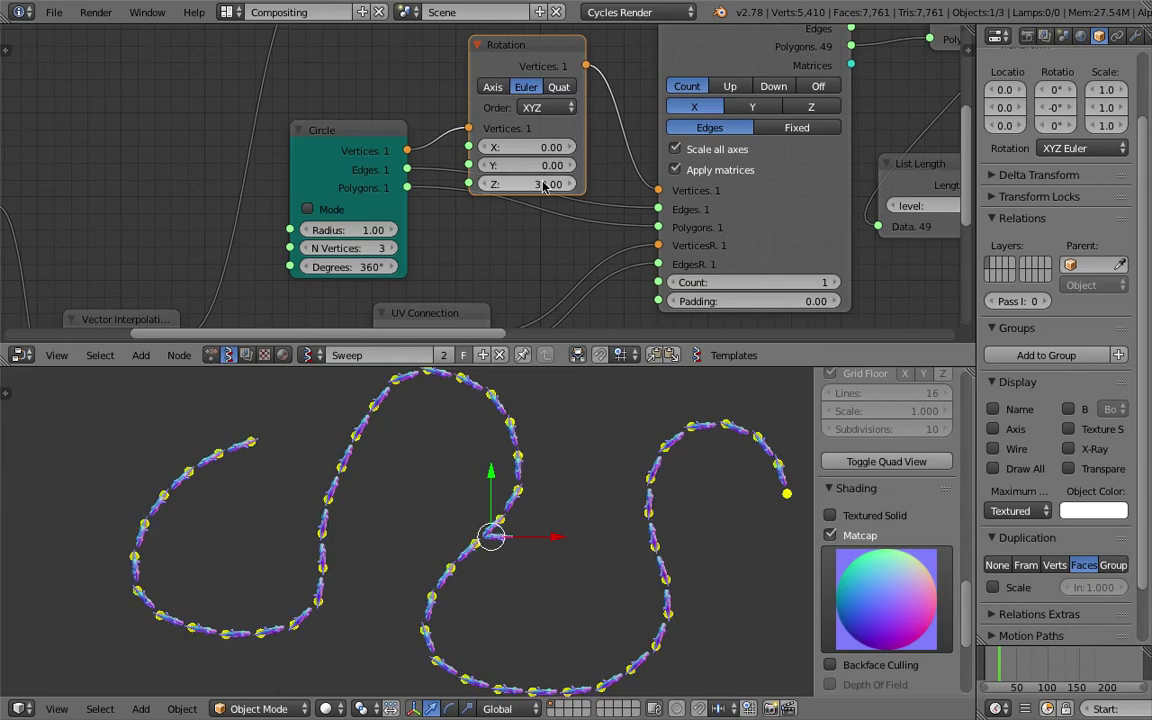
pyautogui.moveTo(283, 563); pyautogui.dragTo(499, 515, button='middle')
pyautogui.hotkey('ctrl', 's')
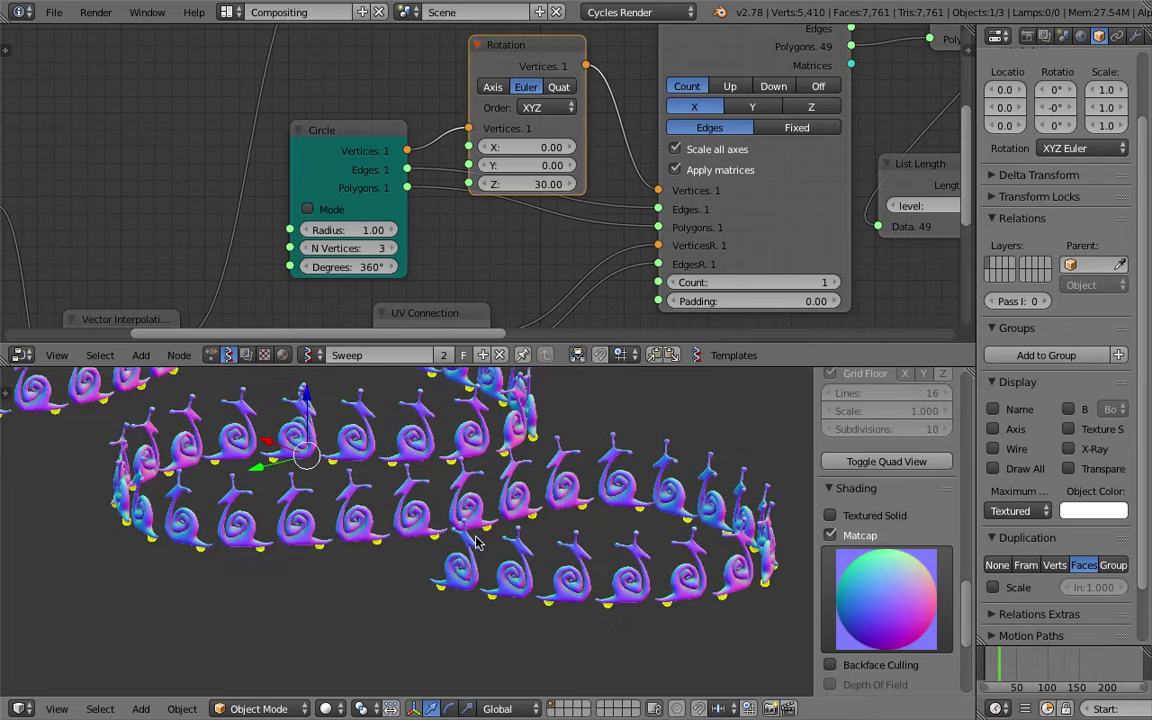
pyautogui.moveTo(483, 530); pyautogui.dragTo(330, 512, button='middle')
pyautogui.hotkey('ctrl', 's')
pyautogui.click(586, 506)
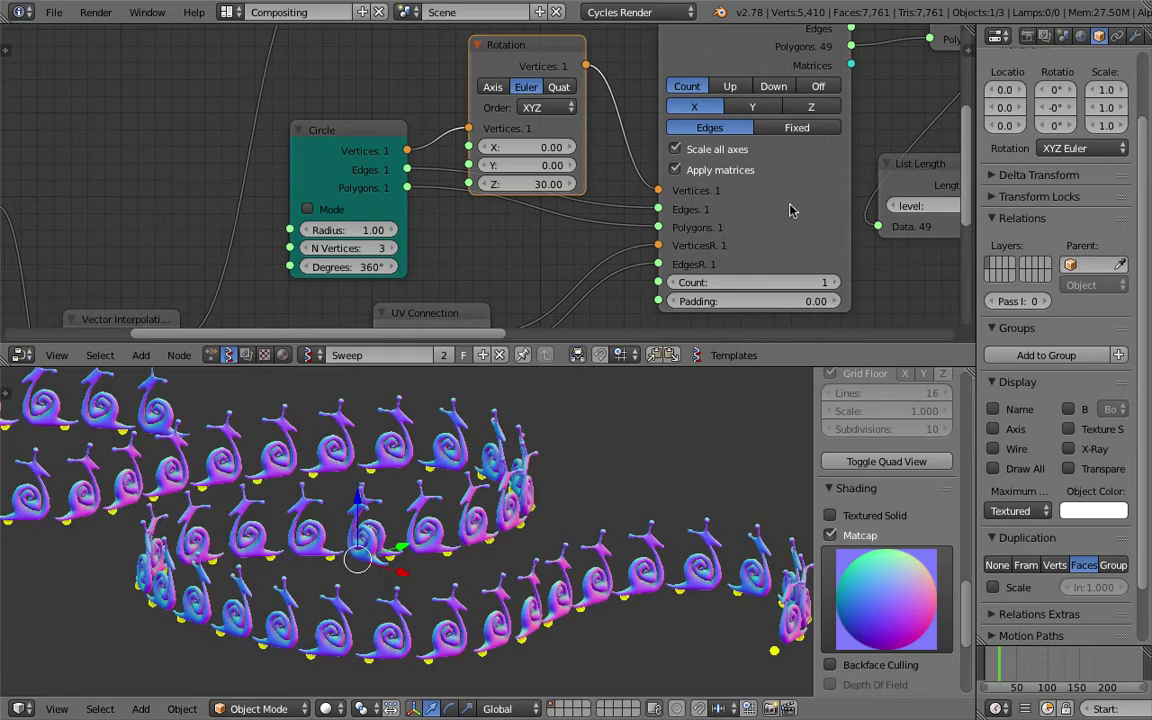
# Turn off Scale all axes in the Duplicate objects along edge node and toggle Apply matrices off and on.
pyautogui.moveTo(751, 107); pyautogui.dragTo(563, 153, button='middle')
pyautogui.scroll(-1, 584, 156)
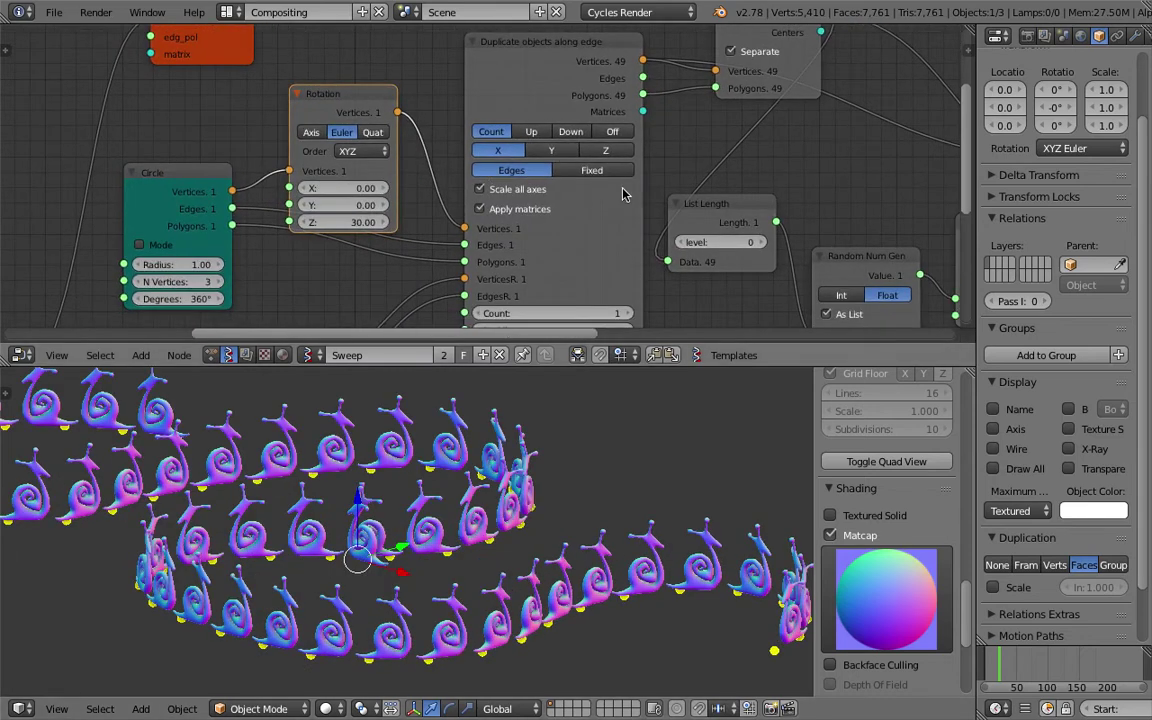
pyautogui.scroll(-1, 609, 210)
pyautogui.moveTo(608, 211); pyautogui.dragTo(575, 198, button='middle')
pyautogui.scroll(1, 493, 188)
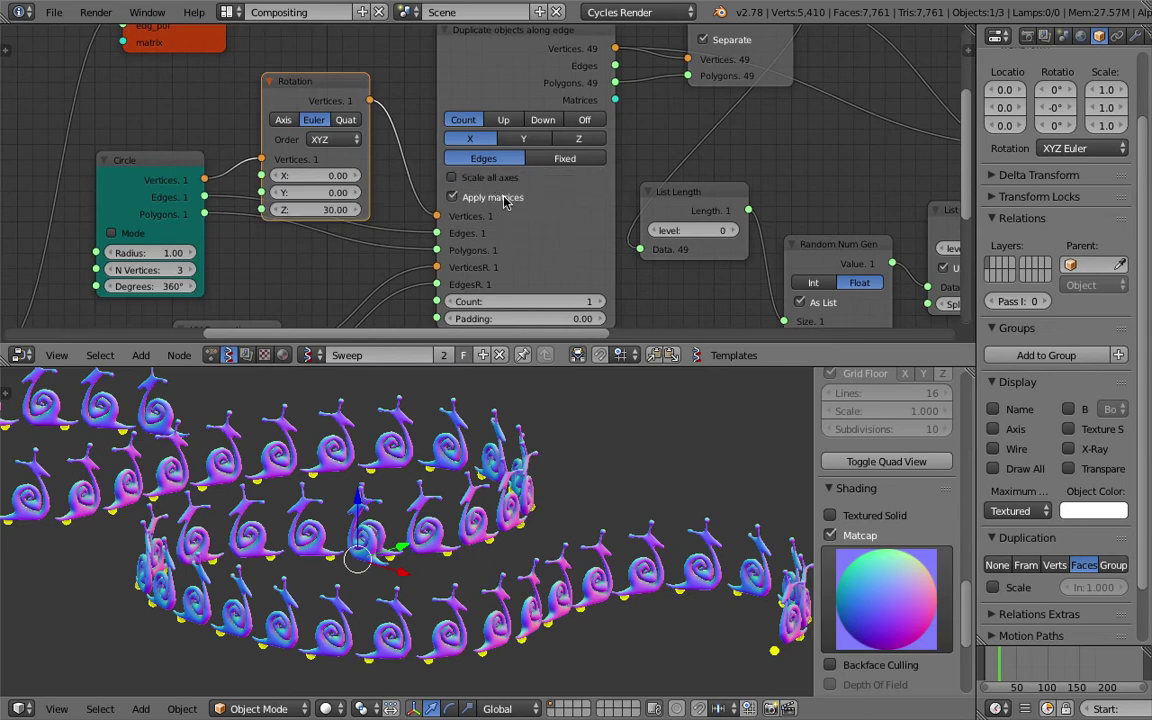
pyautogui.click(505, 199)
pyautogui.click(505, 199)
pyautogui.click(505, 199)
pyautogui.click(505, 199)
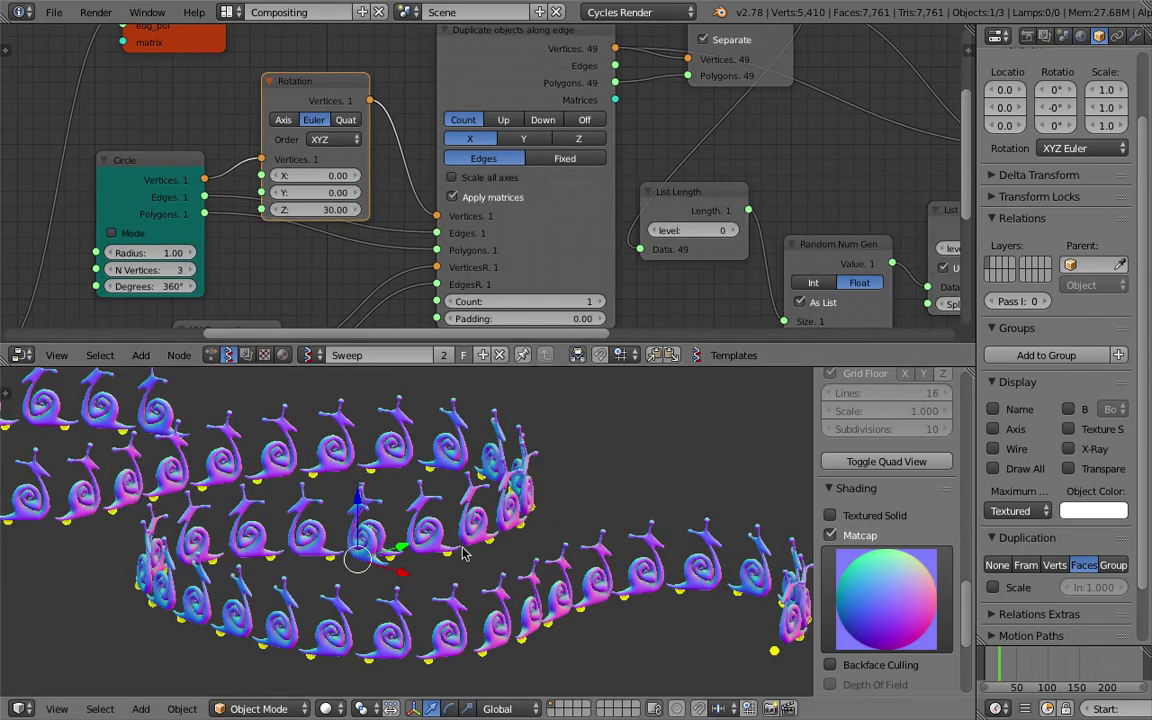
# Try moving the mesh that carries the snails, cancel the move, and save over the file.
pyautogui.moveTo(463, 553); pyautogui.dragTo(474, 574, button='middle')
pyautogui.press('g')
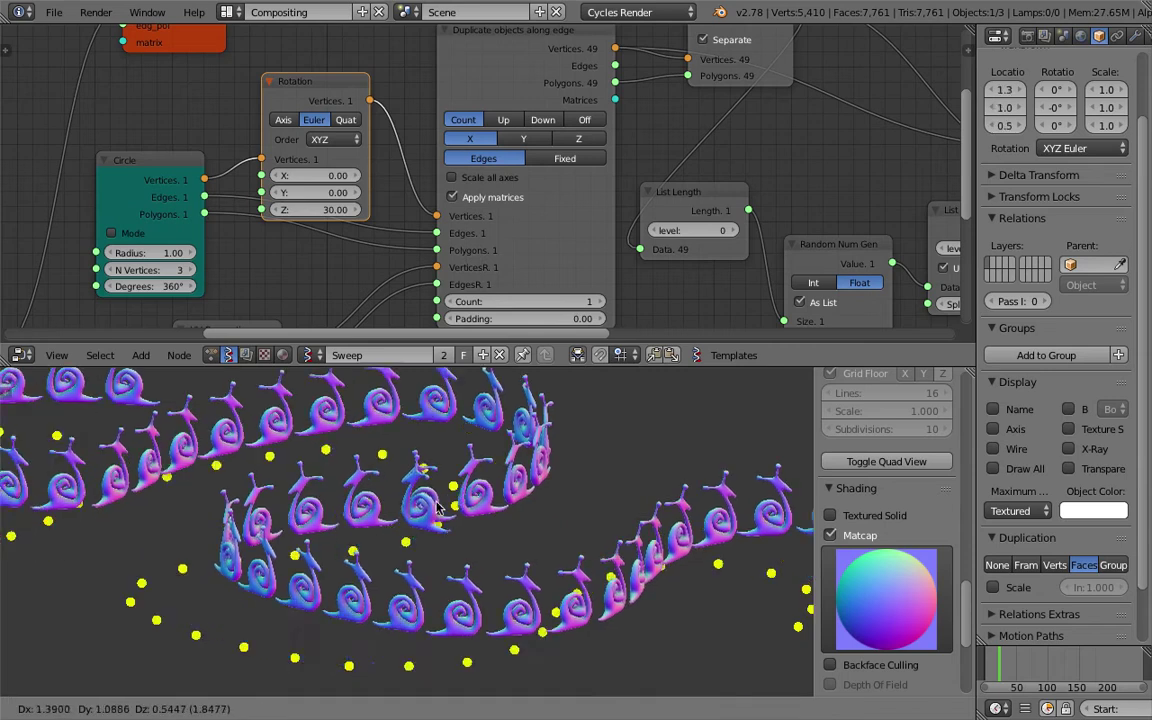
pyautogui.rightClick(384, 545)
pyautogui.scroll(2, 380, 543)
pyautogui.hotkey('ctrl', 's')
pyautogui.click(380, 542)
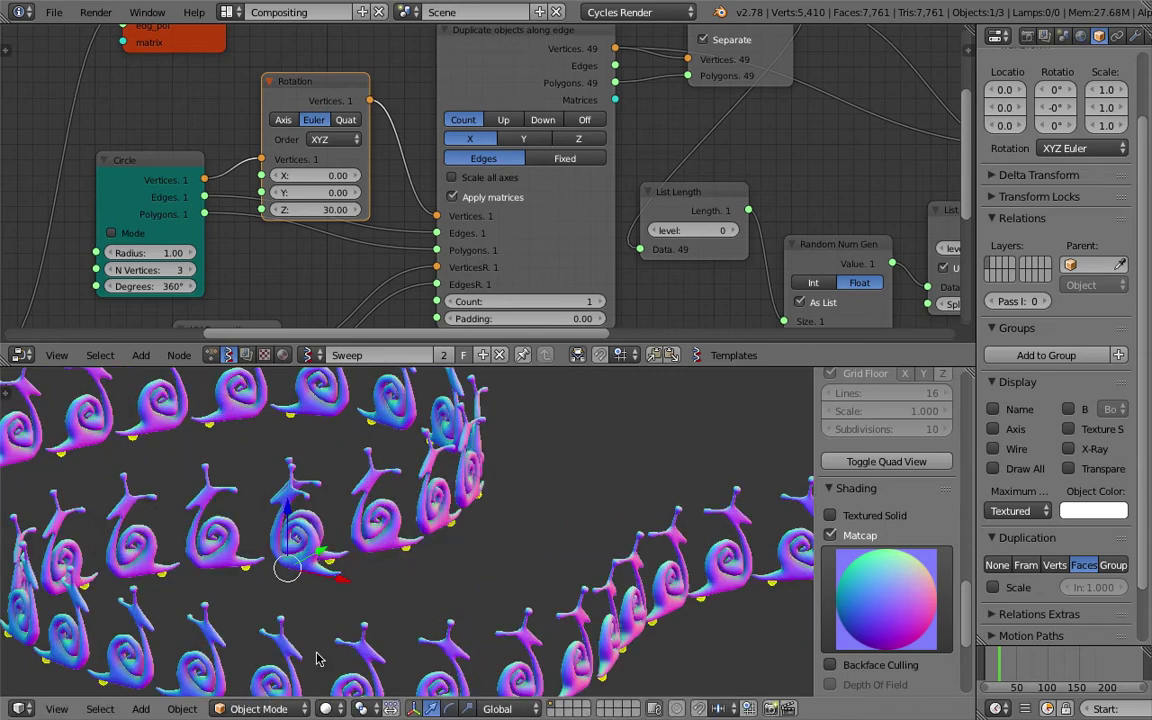
# Switch the 3D view to Rendered shading and view the whole row of snails.
pyautogui.click(325, 708)
pyautogui.click(358, 588)
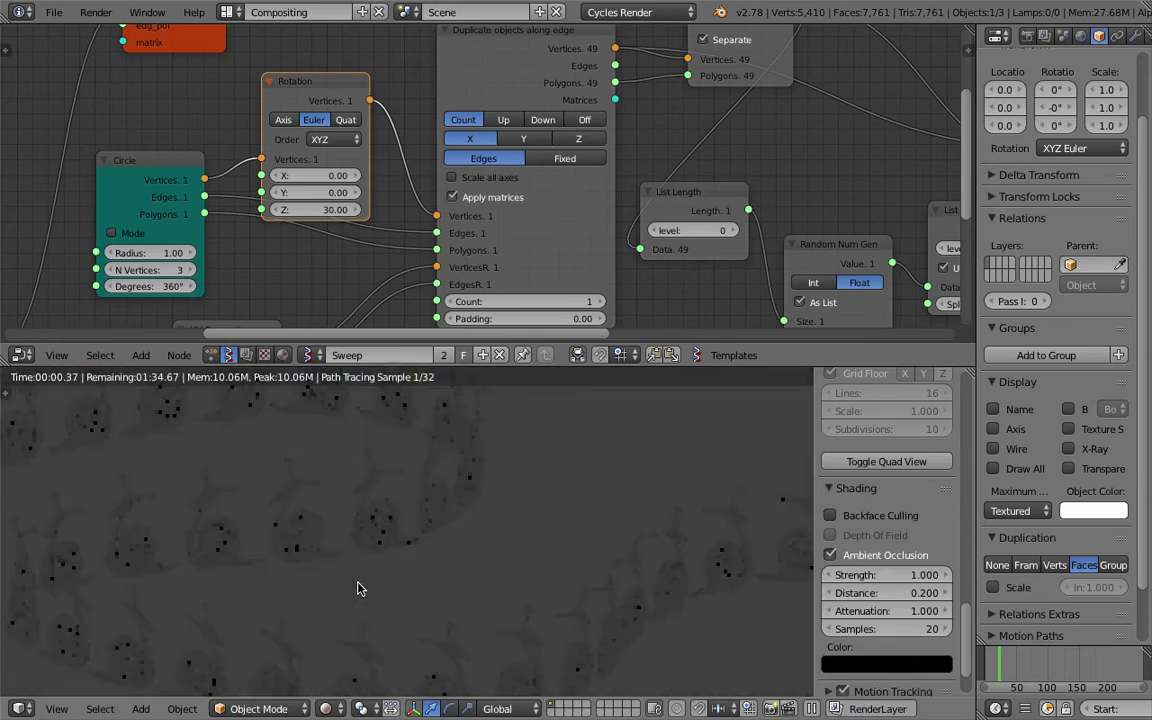
pyautogui.scroll(-3, 361, 588)
pyautogui.moveTo(404, 563)
pyautogui.mouseDown(button='middle')
pyautogui.moveTo(399, 545)
pyautogui.moveTo(396, 605)
pyautogui.mouseUp(button='middle')
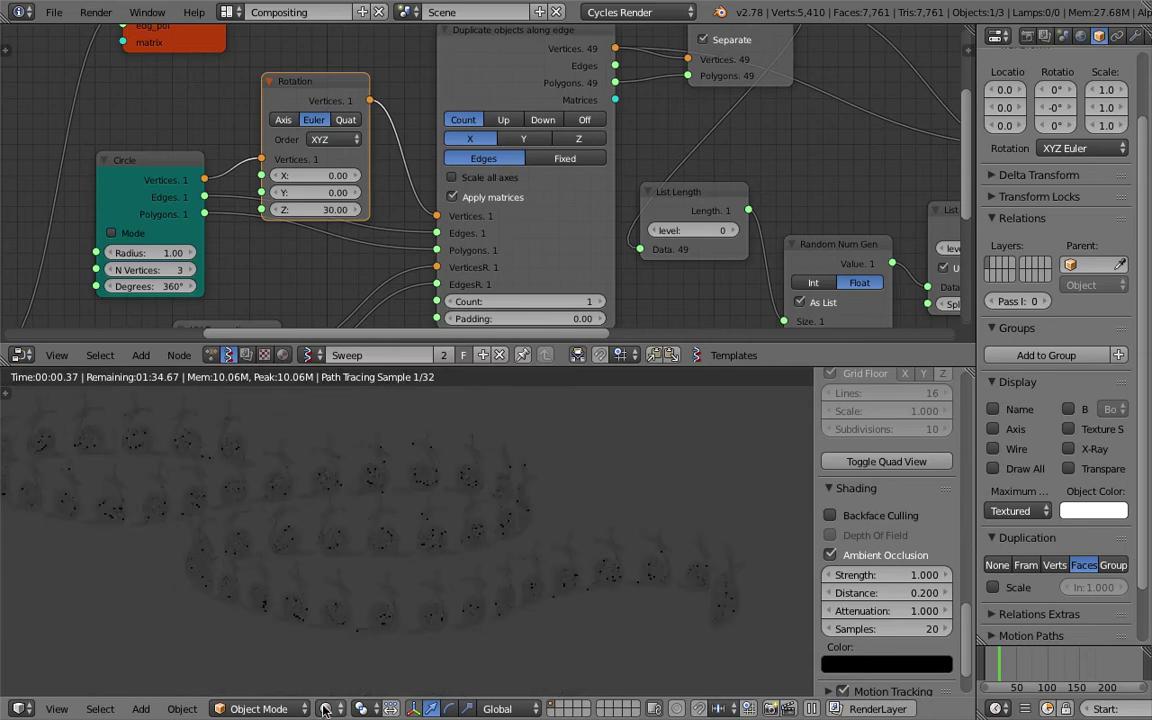
# Enable nodes for the World surface and set its background colour to a light teal blue.
pyautogui.click(1080, 37)
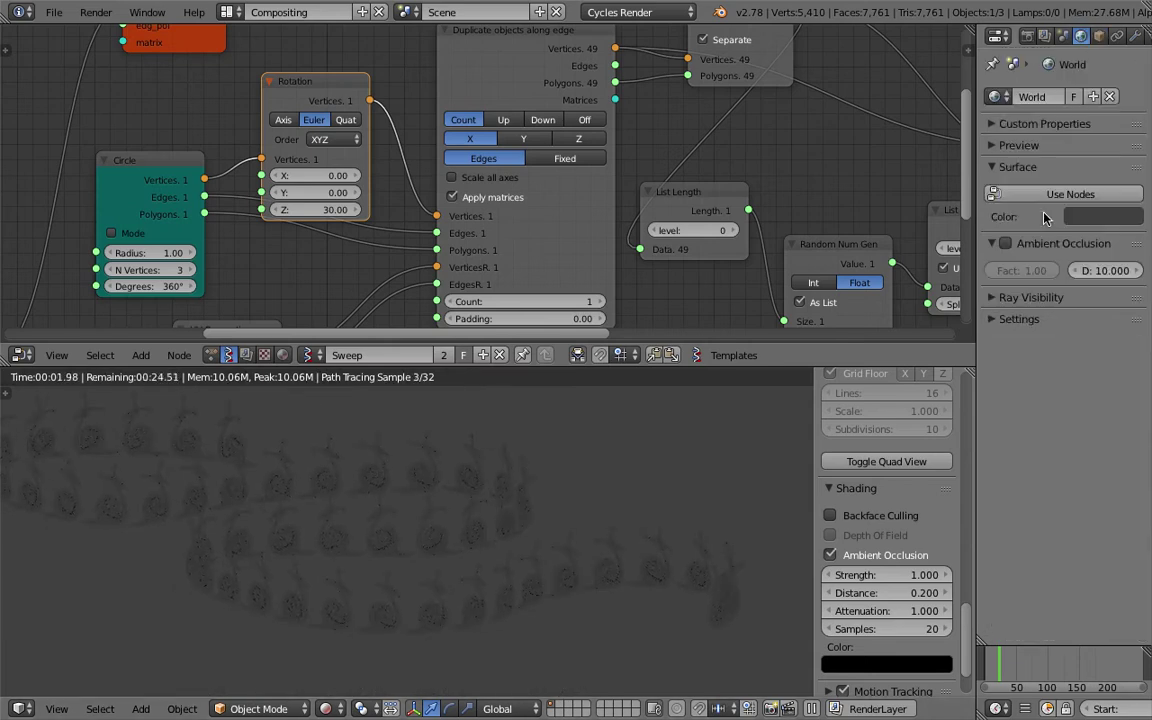
pyautogui.click(1085, 227)
pyautogui.click(1034, 298)
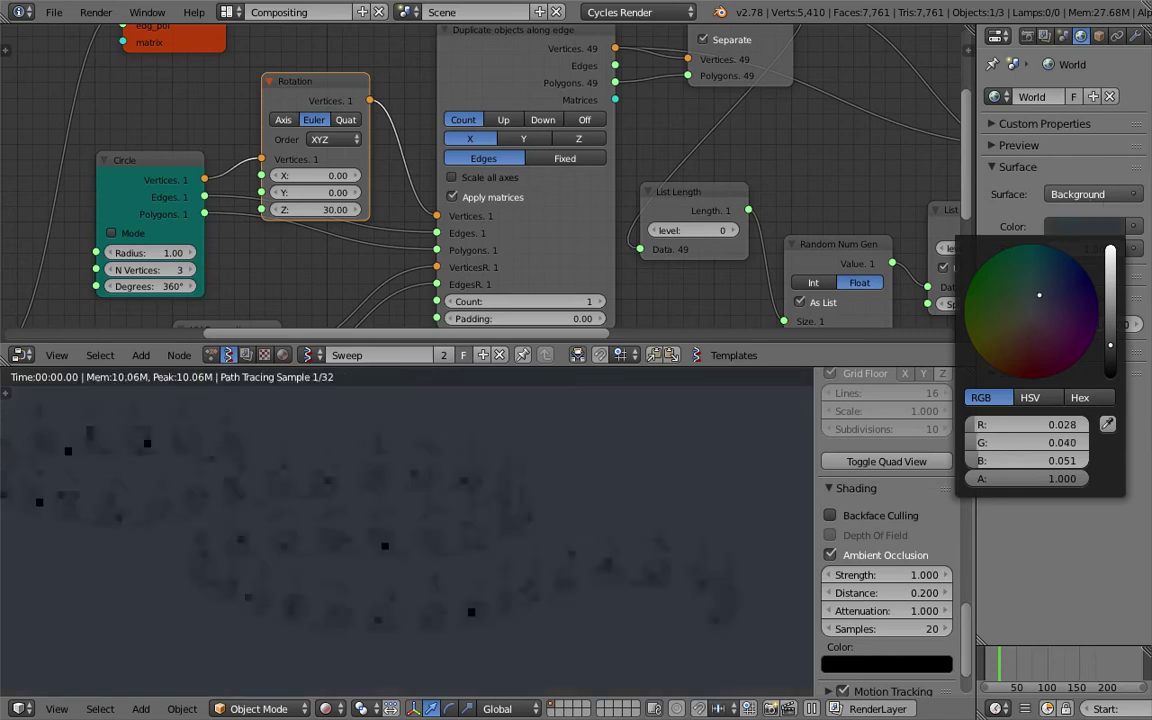
pyautogui.moveTo(1110, 345); pyautogui.dragTo(1113, 290)
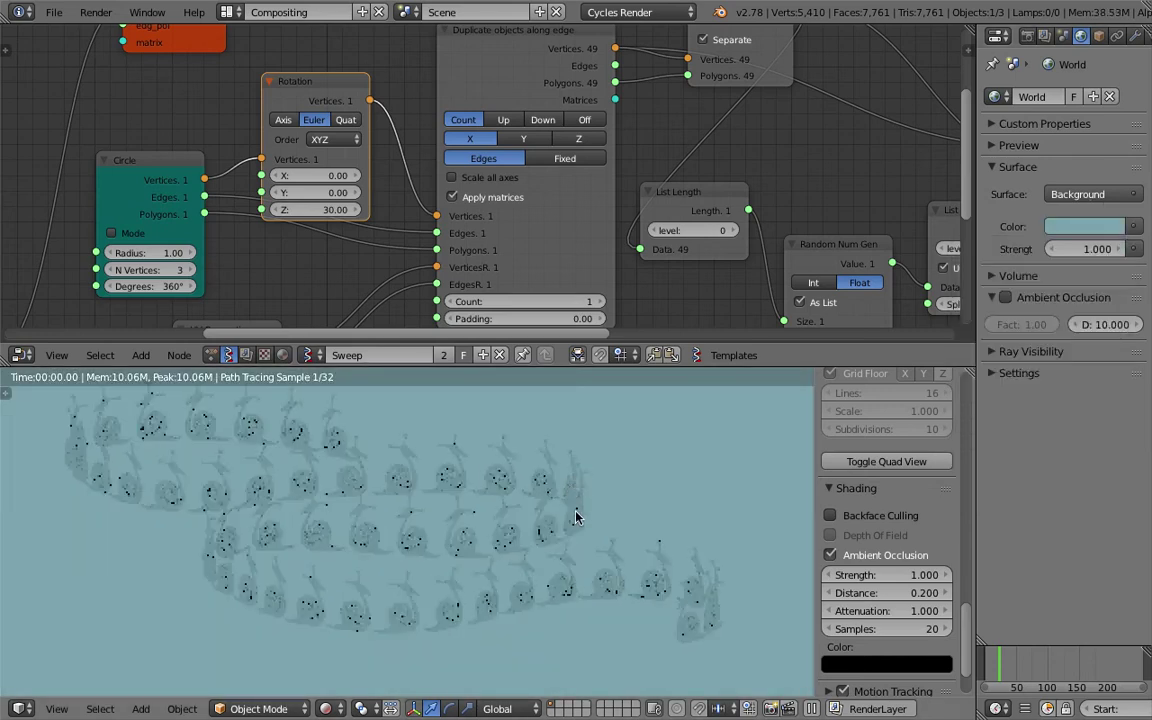
# Return the 3D view to Solid shading and add a new material to the mesh carrying the snails.
pyautogui.click(325, 708)
pyautogui.click(420, 643)
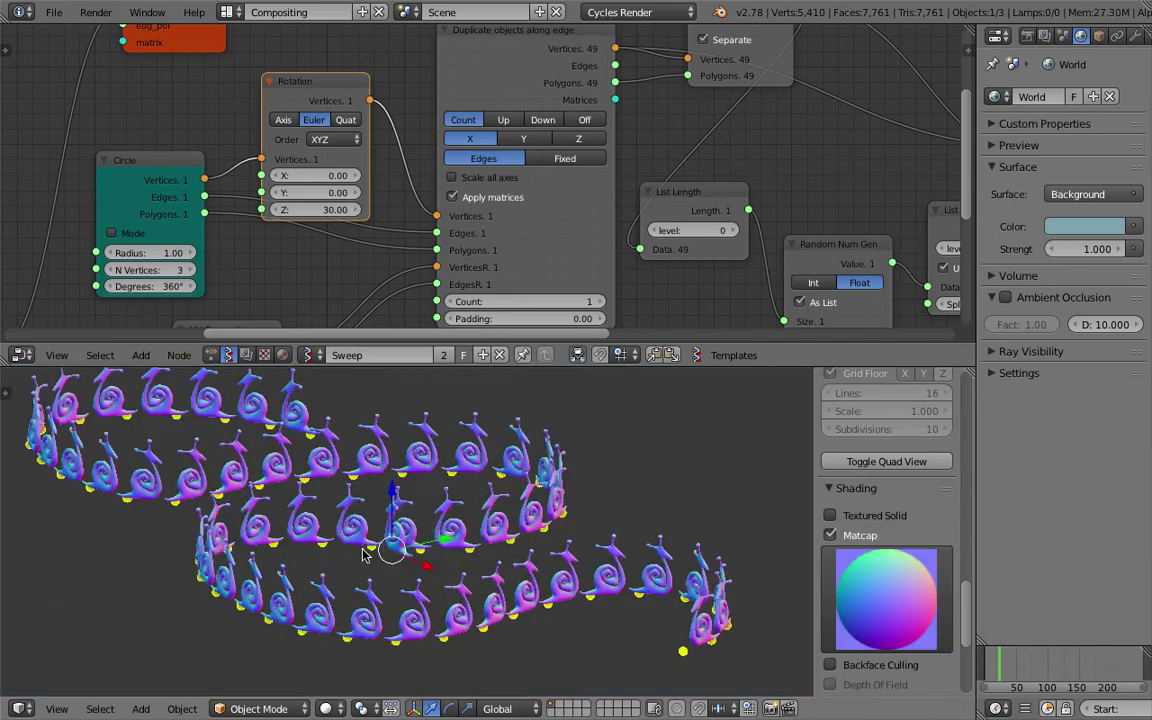
pyautogui.scroll(5, 365, 555)
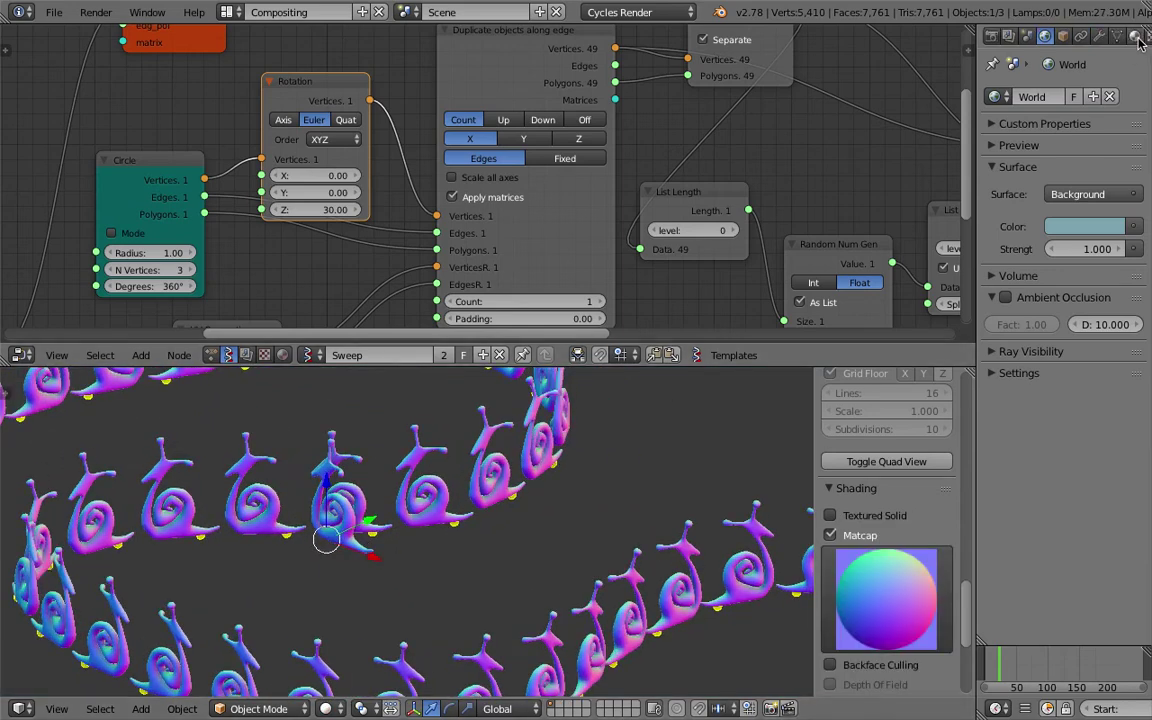
pyautogui.click(1136, 37)
pyautogui.click(1052, 154)
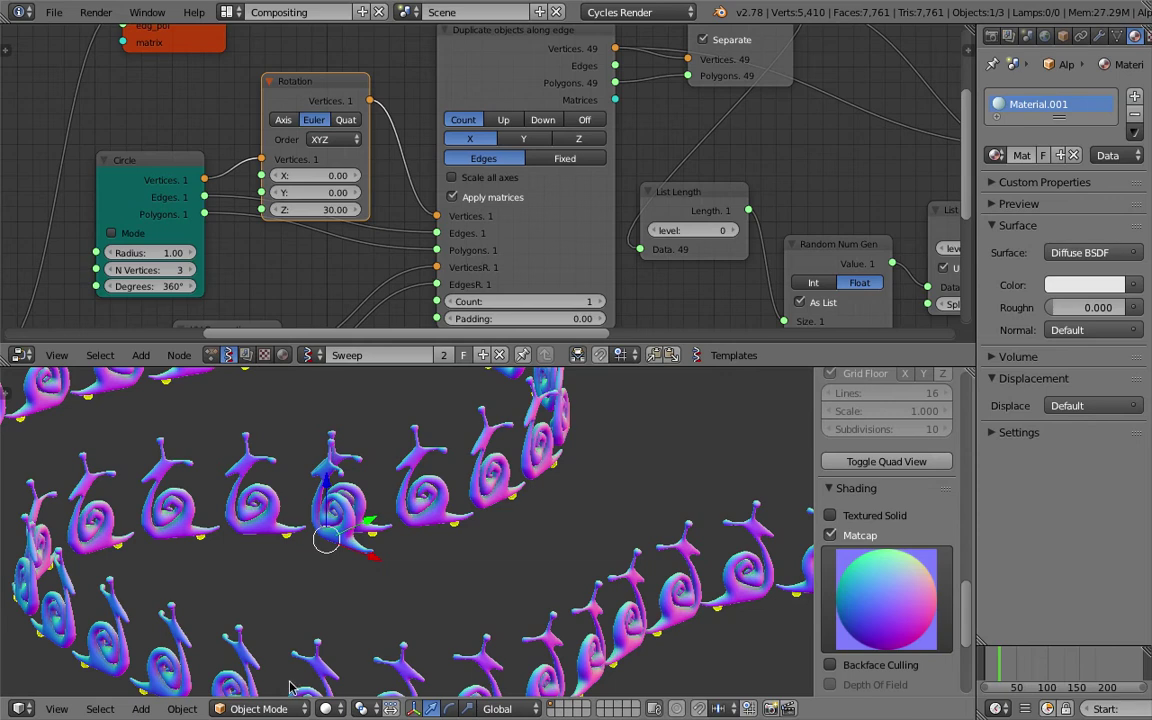
# Change the new material's diffuse colour to light green while previewing in Rendered shading, and return to Solid shading.
pyautogui.click(323, 710)
pyautogui.click(335, 519)
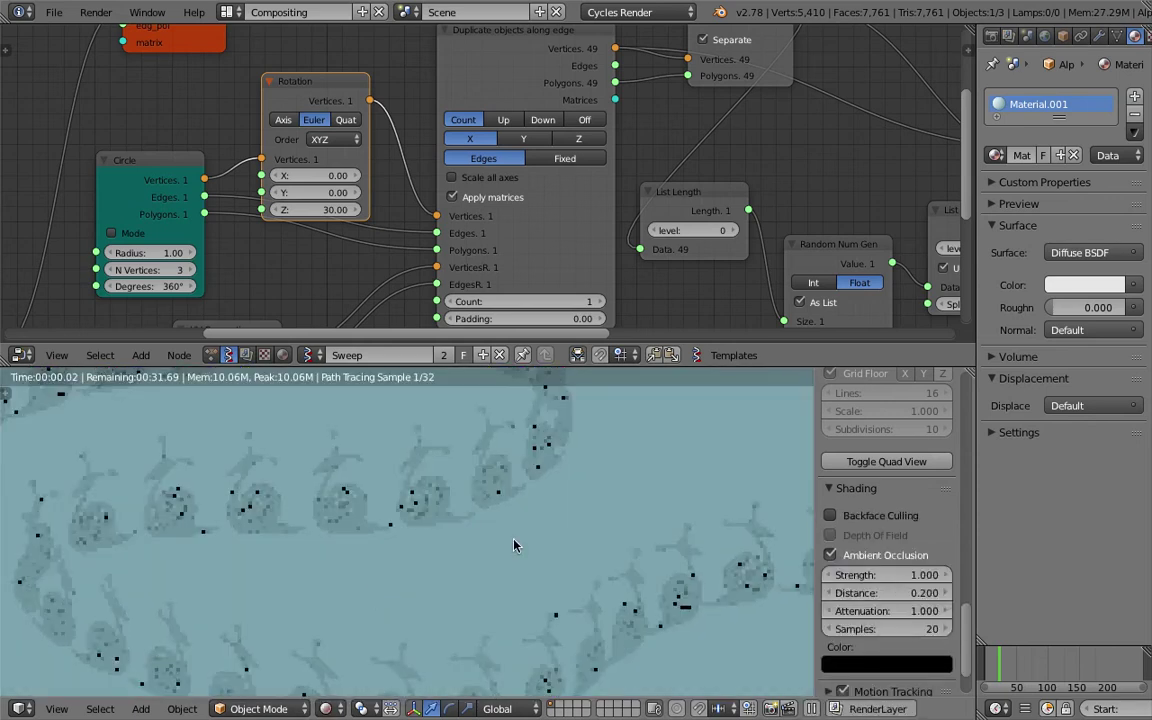
pyautogui.click(1085, 285)
pyautogui.click(1028, 125)
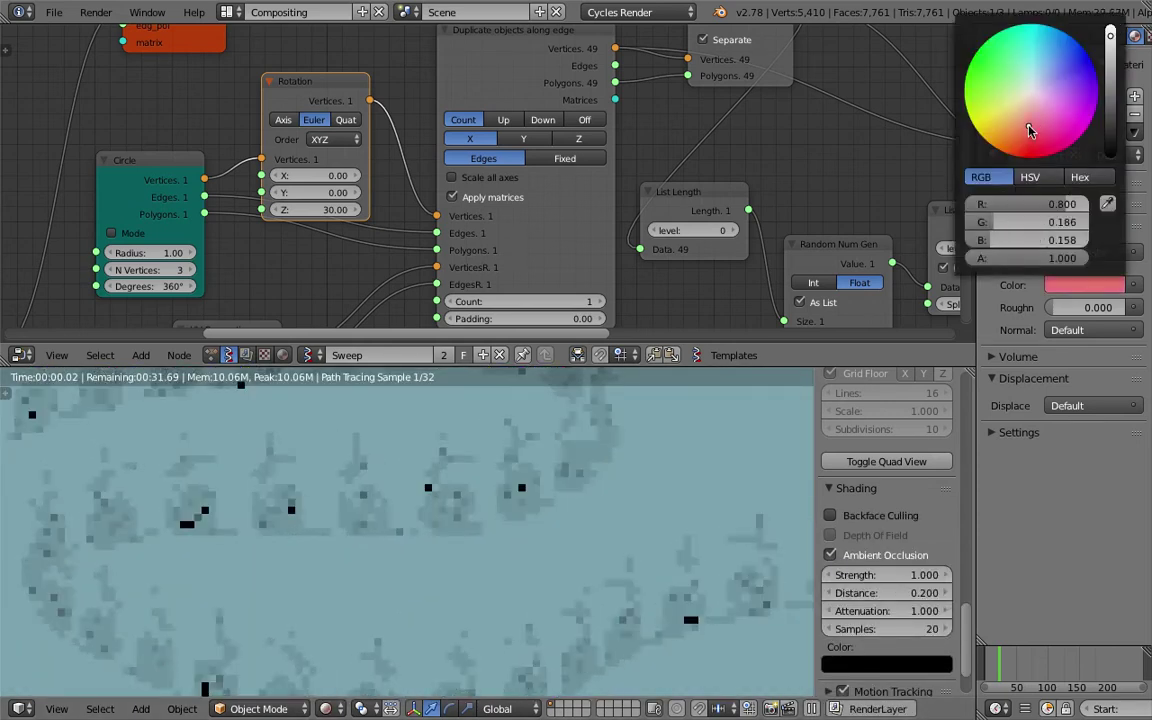
pyautogui.click(1021, 73)
pyautogui.click(325, 708)
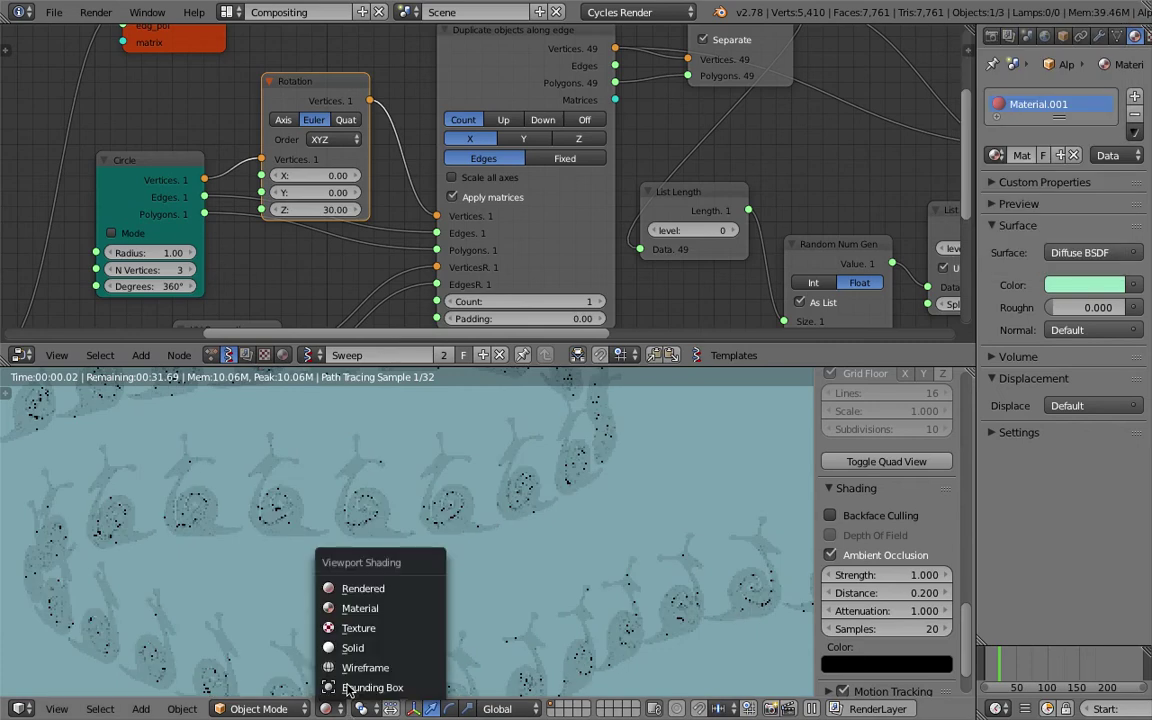
pyautogui.click(388, 645)
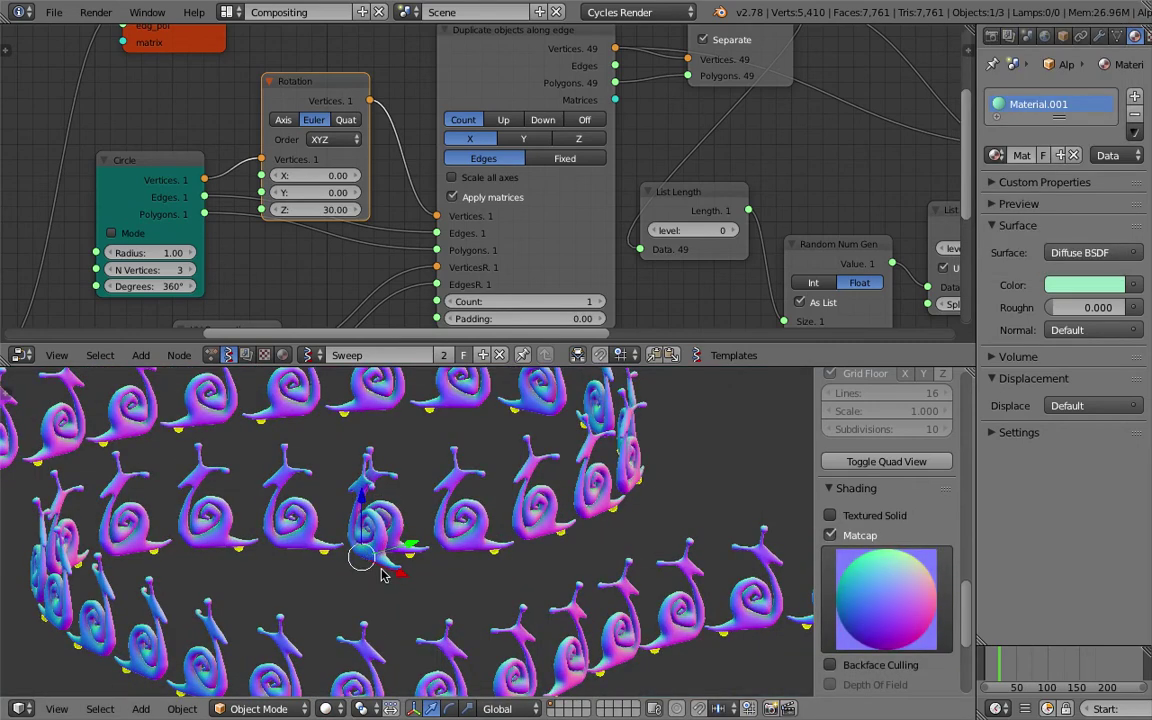
# Try moving the carrier mesh again, cancel it, inspect the overlapping snail up close, and save over the file.
pyautogui.press('g')
pyautogui.rightClick(357, 566)
pyautogui.moveTo(293, 513); pyautogui.dragTo(527, 563, button='middle')
pyautogui.hotkey('ctrl', 's')
pyautogui.click(527, 563)
pyautogui.scroll(-2, 521, 590)
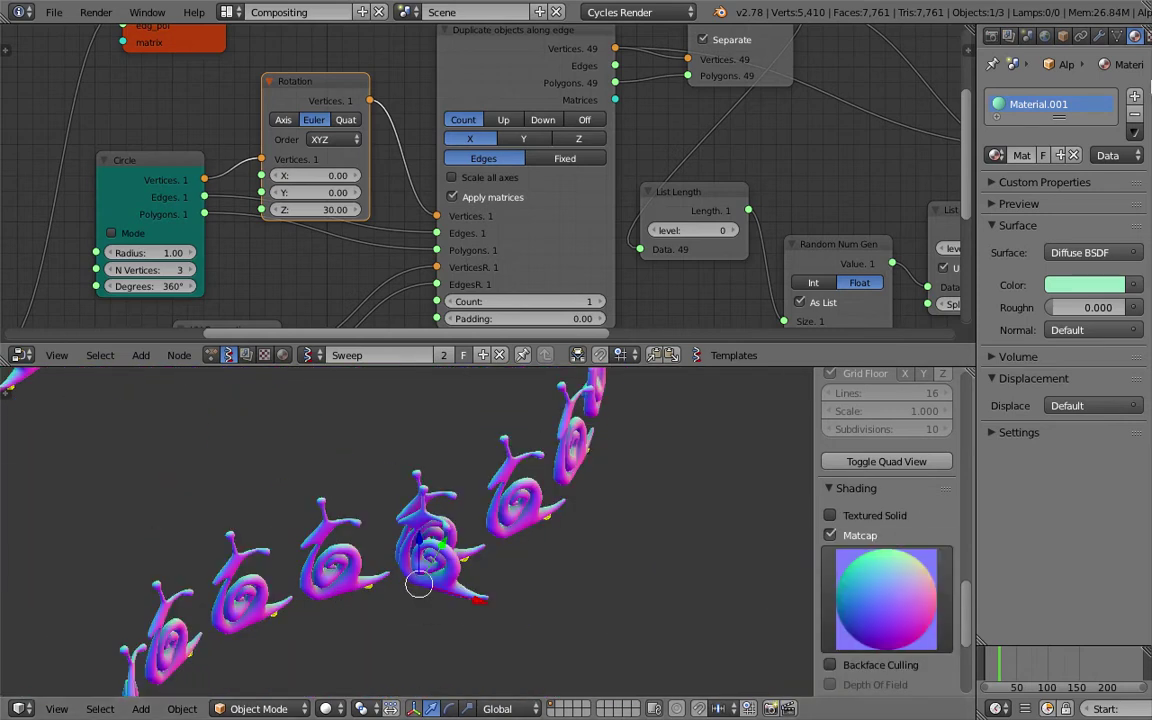
# Split the Properties area in two, change the upper part to an Outliner, and save over the file.
pyautogui.moveTo(1147, 30); pyautogui.dragTo(1147, 215)
pyautogui.click(993, 36)
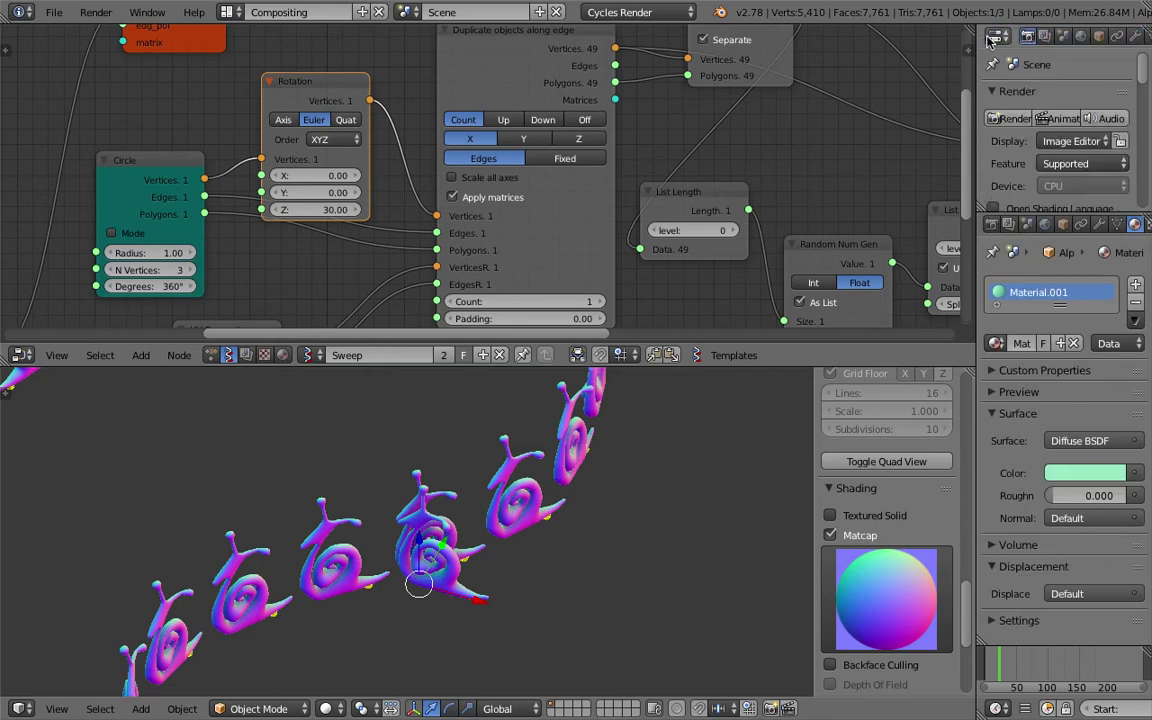
pyautogui.click(997, 36)
pyautogui.click(903, 325)
pyautogui.hotkey('ctrl', 's')
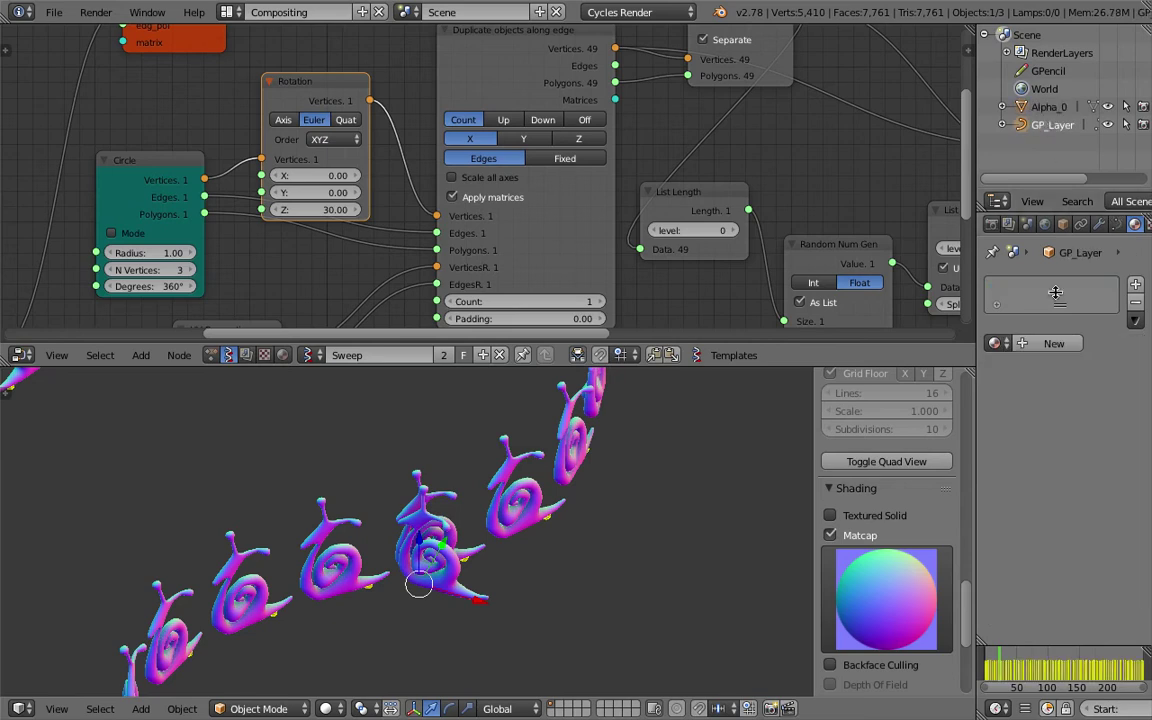
# Browse the existing materials for GP_Layer without assigning one, select Alpha_0 in the Outliner, and expand its hierarchy.
pyautogui.click(998, 341)
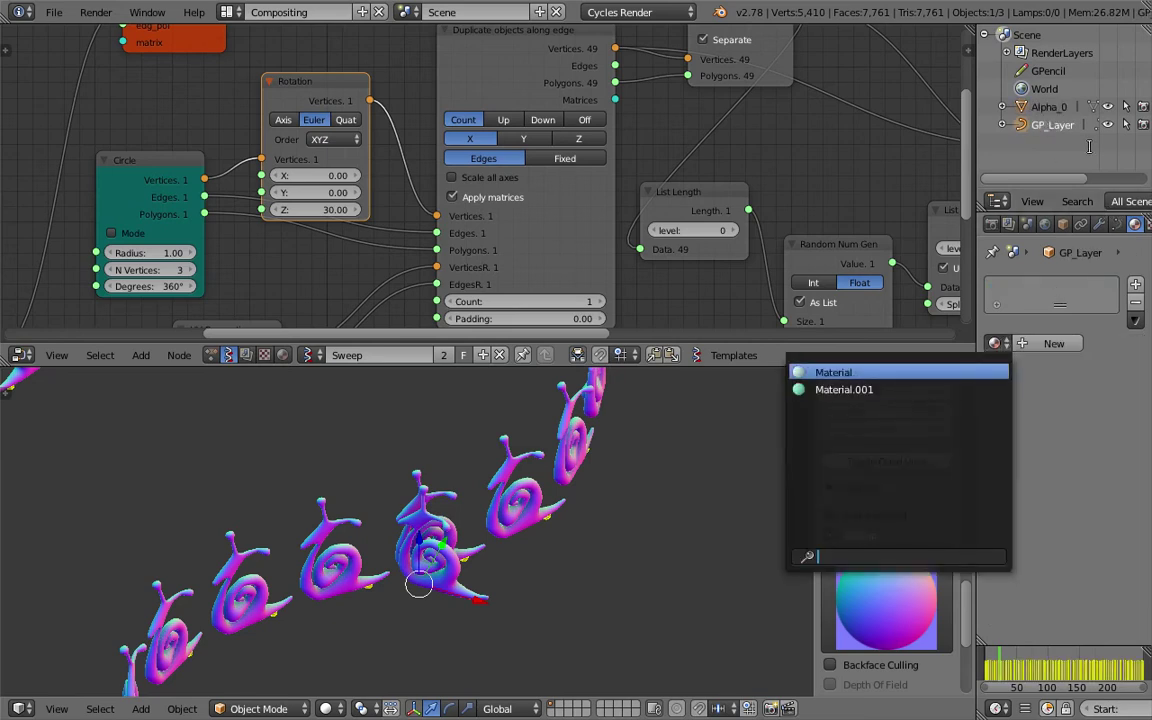
pyautogui.click(1047, 109)
pyautogui.click(1002, 107)
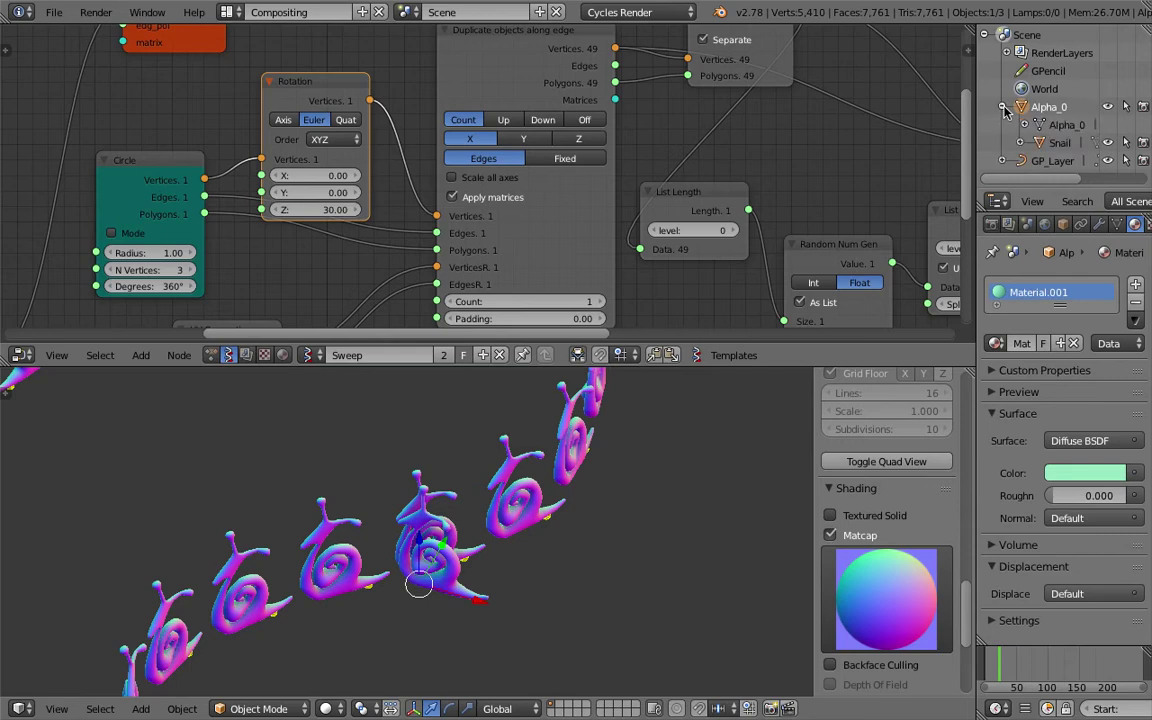
# Select the Snail object in the Outliner, turn off Matcap in the viewport, and save over the file.
pyautogui.click(1056, 143)
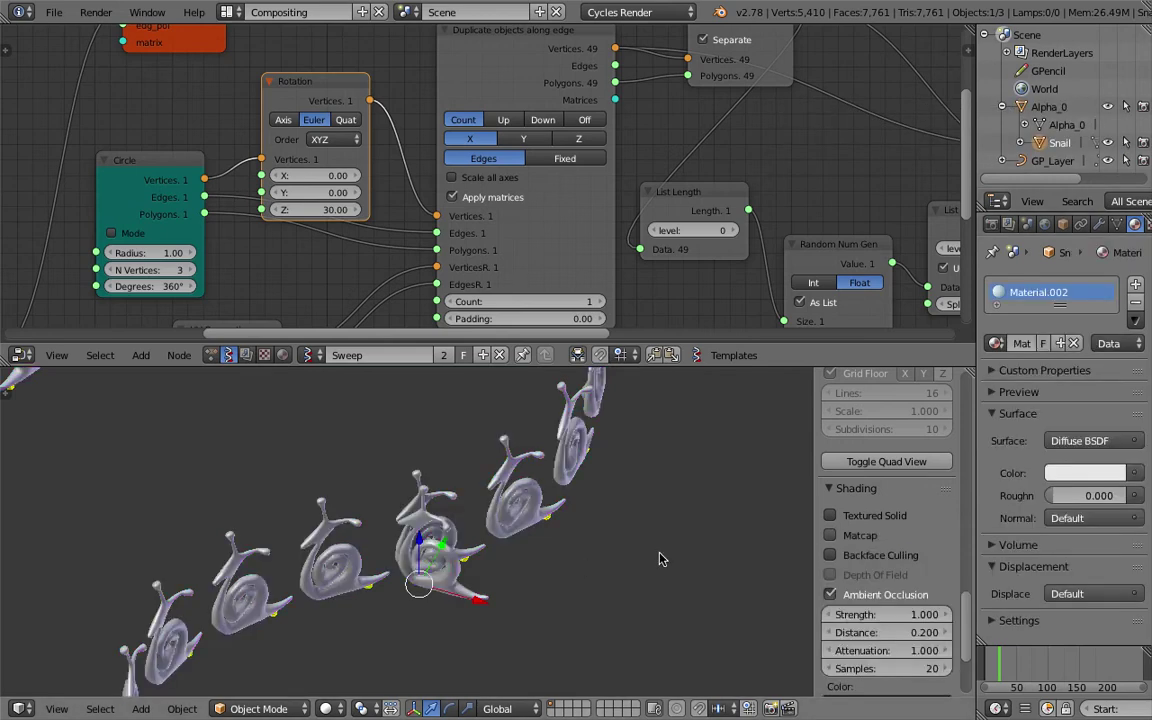
pyautogui.hotkey('ctrl', 's')
# Try an aqua-green diffuse colour on the Snail material, preview it in Material shading, and save over the file.
pyautogui.click(1044, 476)
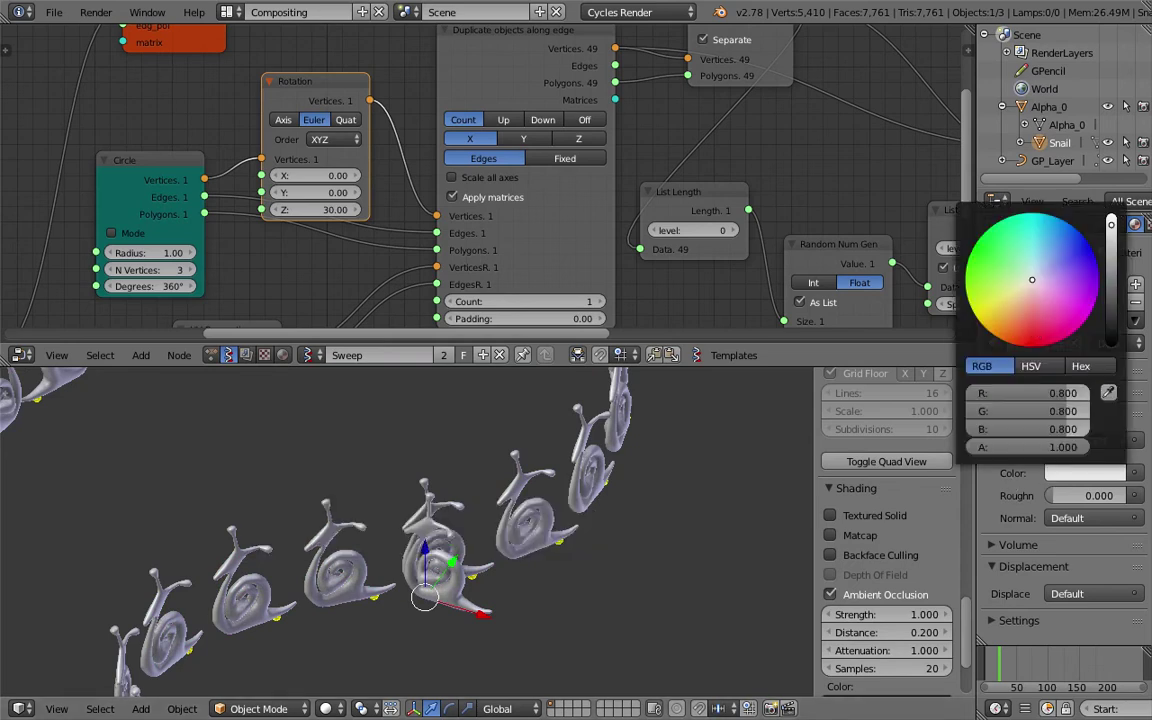
pyautogui.click(1030, 252)
pyautogui.click(329, 708)
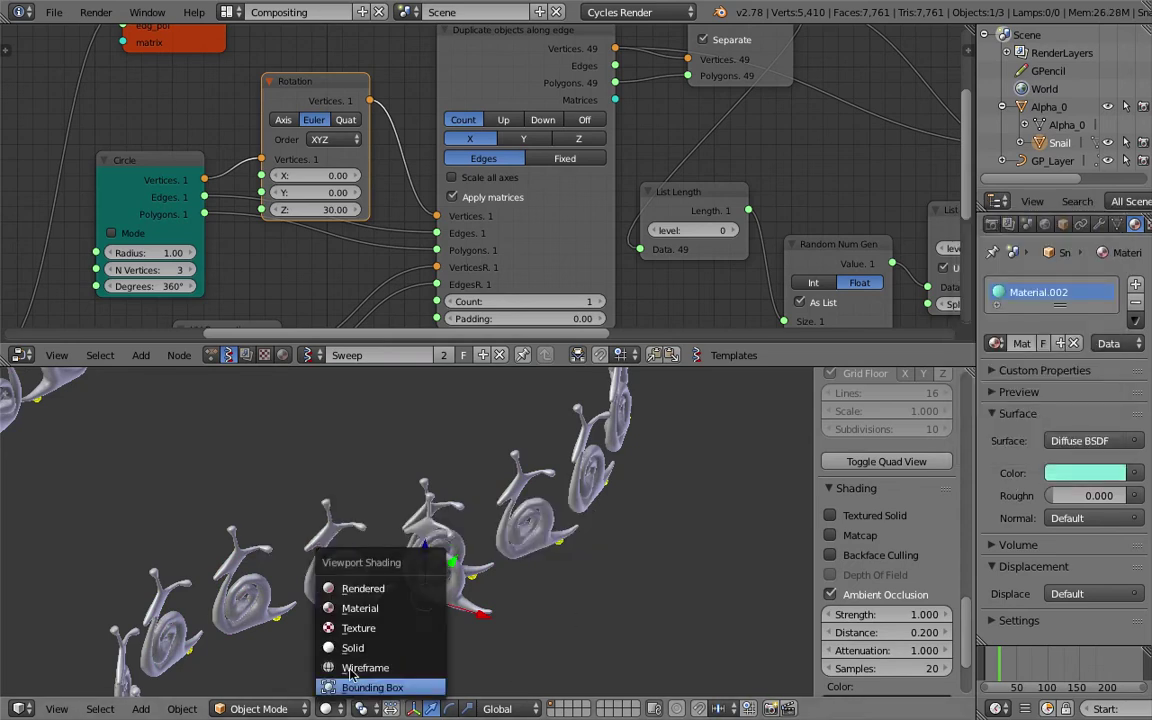
pyautogui.click(355, 606)
pyautogui.moveTo(437, 617)
pyautogui.mouseDown(button='middle')
pyautogui.moveTo(421, 586)
pyautogui.moveTo(359, 587)
pyautogui.moveTo(414, 532)
pyautogui.moveTo(390, 545)
pyautogui.mouseUp(button='middle')
pyautogui.hotkey('ctrl', 's')
# Preview in Rendered shading and change the Snail material's diffuse colour to light orange (R 0.970, G 0.611, B 0.159).
pyautogui.click(328, 708)
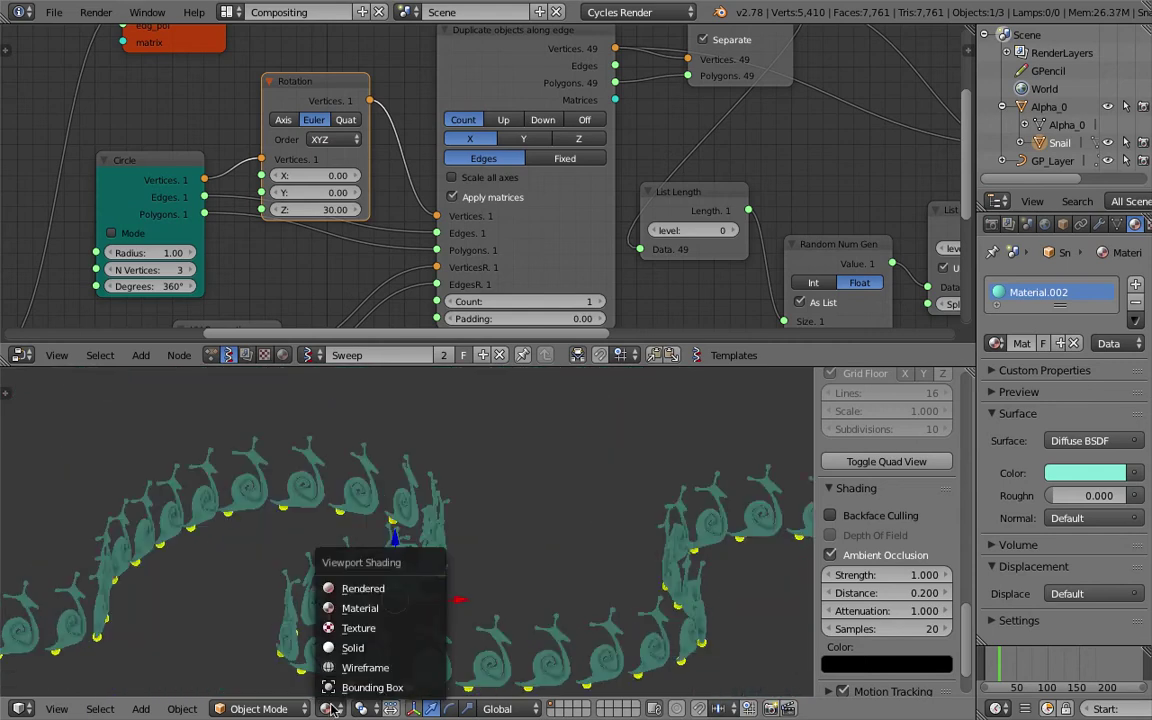
pyautogui.click(340, 588)
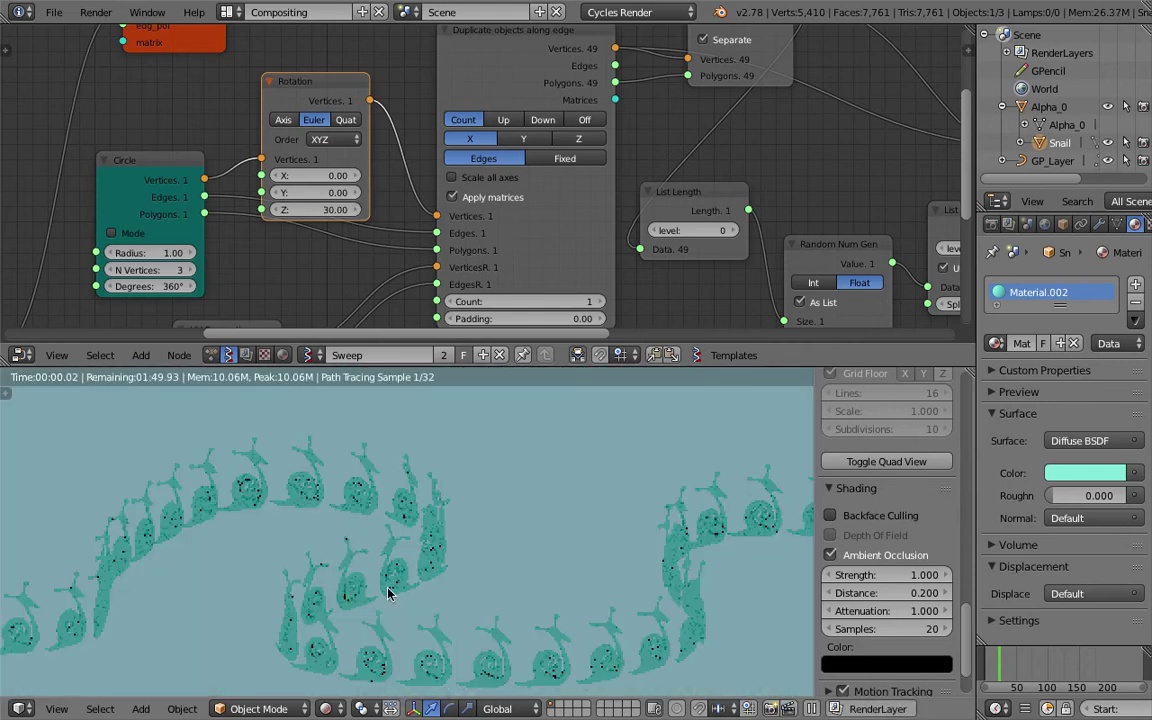
pyautogui.click(1085, 473)
pyautogui.click(1008, 303)
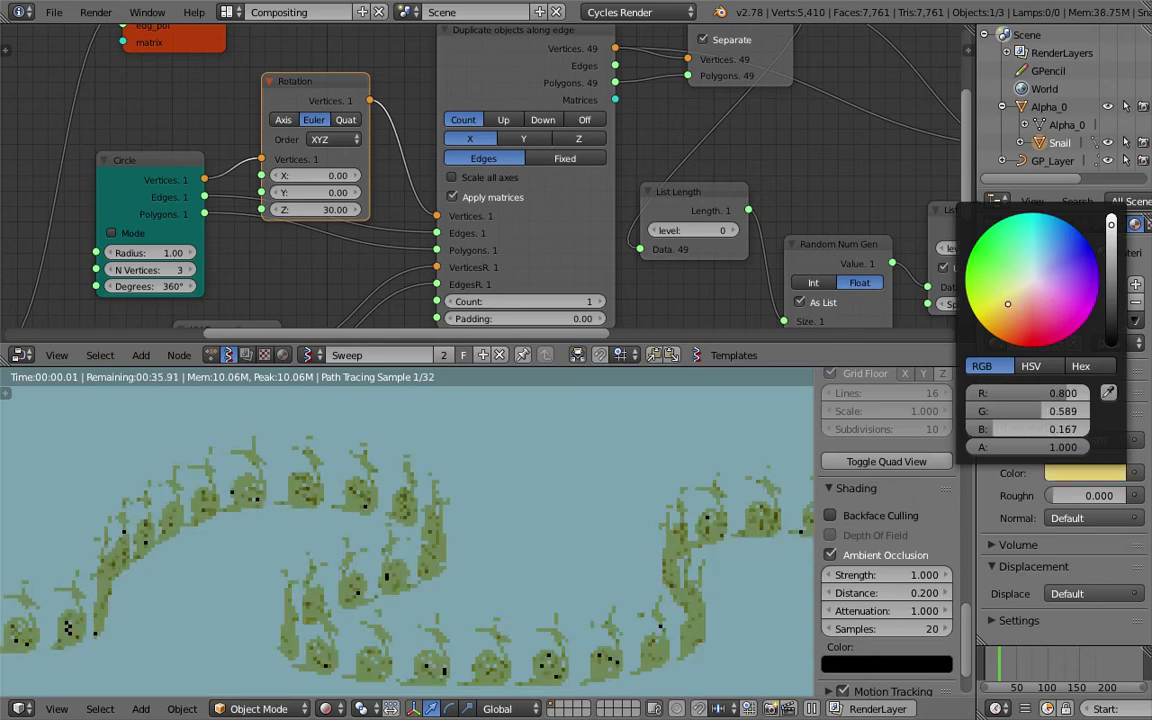
pyautogui.moveTo(1008, 303); pyautogui.dragTo(1008, 309)
pyautogui.click(1113, 216)
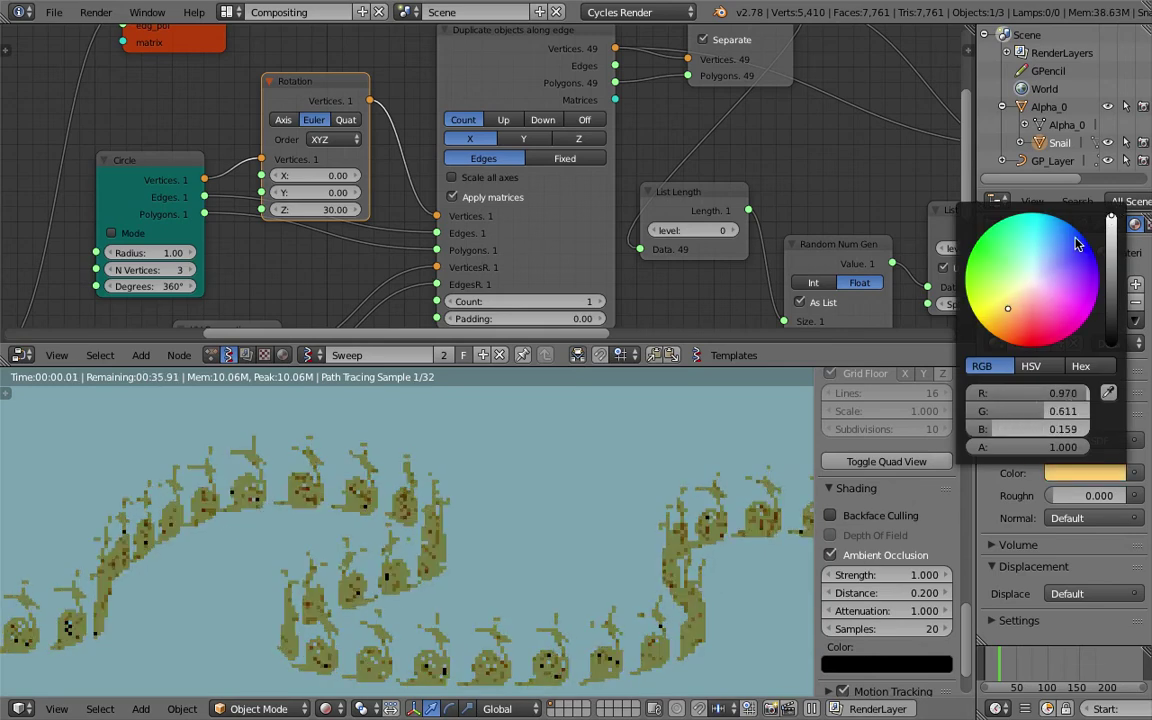
# Return the viewport to Solid shading and save over the file.
pyautogui.click(323, 713)
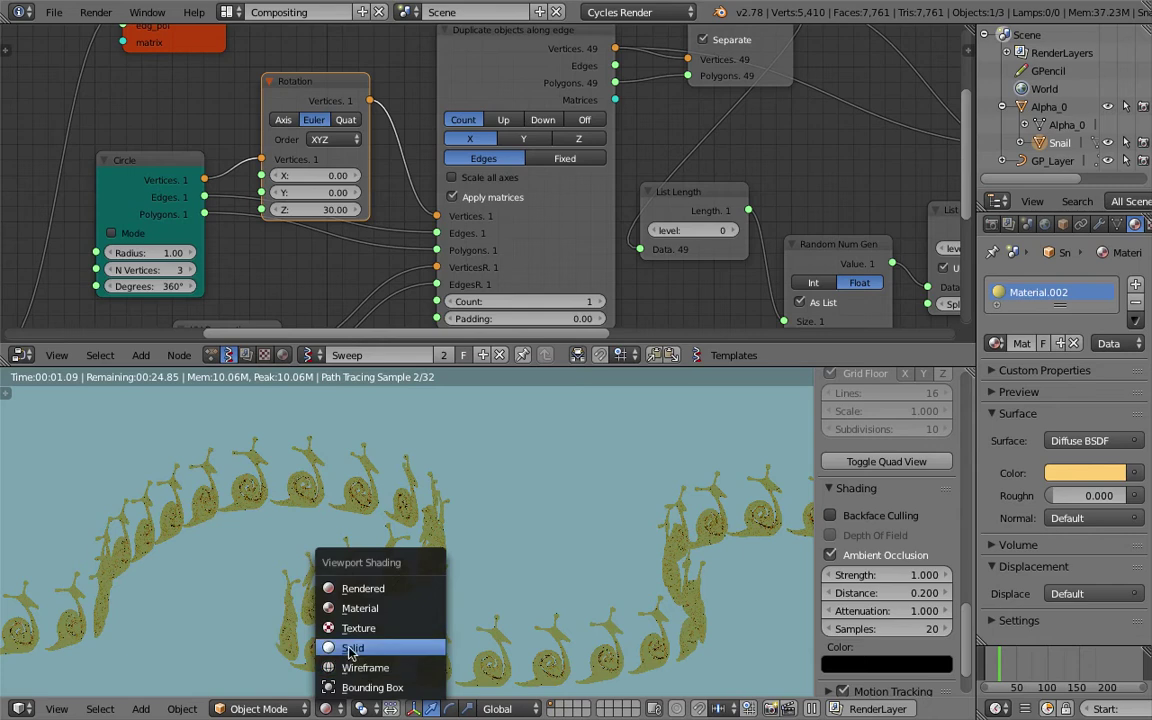
pyautogui.click(350, 649)
pyautogui.moveTo(464, 572)
pyautogui.keyDown('shift'); pyautogui.mouseDown(button='middle')
pyautogui.moveTo(507, 514)
pyautogui.moveTo(482, 520)
pyautogui.mouseUp(button='middle'); pyautogui.keyUp('shift')
pyautogui.scroll(-2, 507, 515)
pyautogui.hotkey('ctrl', 's')
pyautogui.click(507, 512)
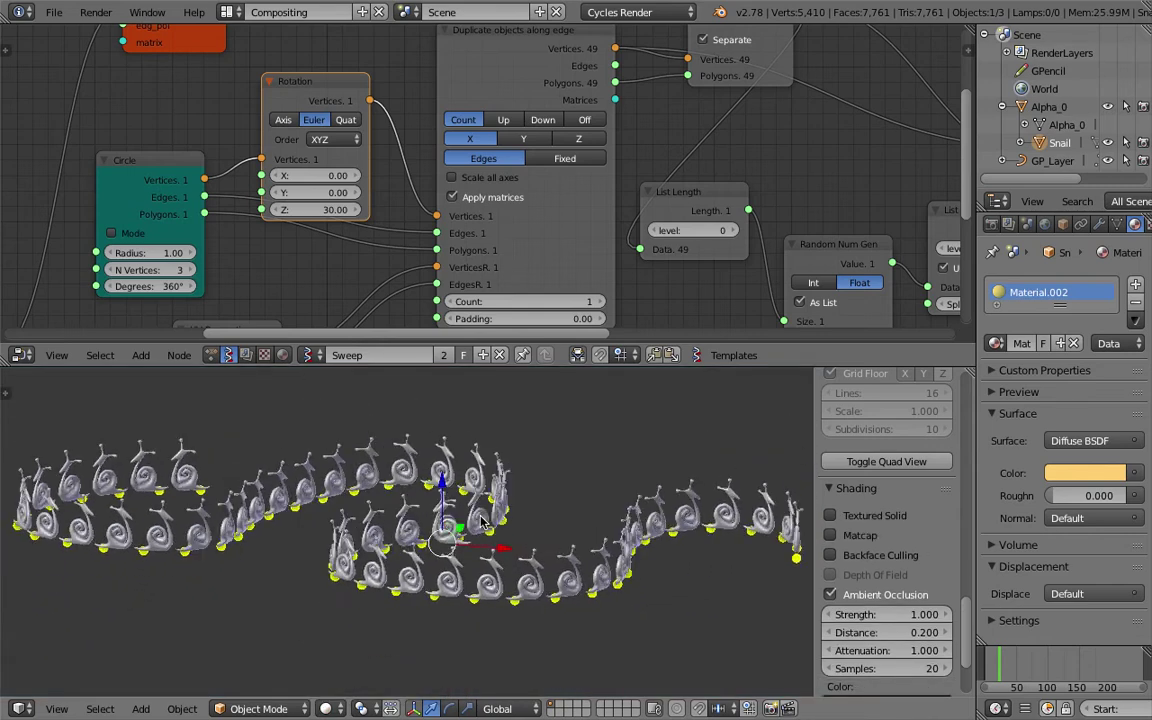
# Reposition the Viewer Draw and Viewer BMeshMK2 nodes at the end of the Sweep node tree.
pyautogui.moveTo(632, 265); pyautogui.dragTo(343, 221, button='middle')
pyautogui.moveTo(617, 198); pyautogui.dragTo(312, 230, button='middle')
pyautogui.moveTo(554, 231); pyautogui.dragTo(315, 270, button='middle')
pyautogui.moveTo(702, 156); pyautogui.dragTo(739, 128)
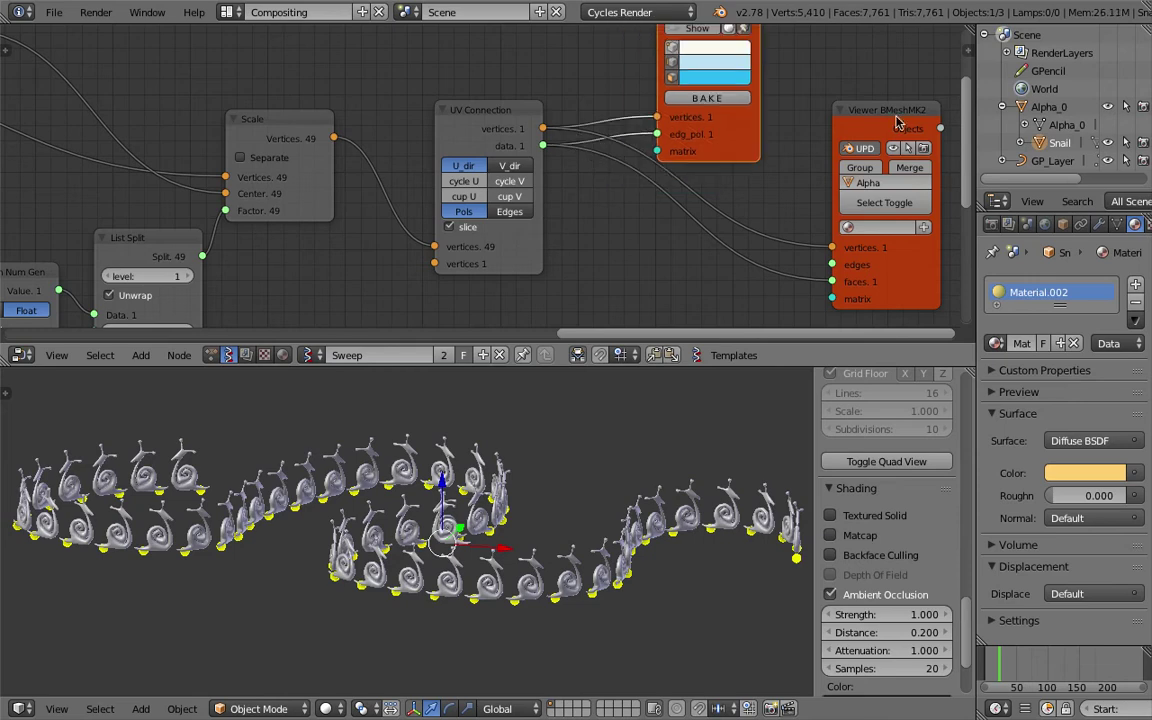
pyautogui.moveTo(897, 118); pyautogui.dragTo(885, 121)
# Select the Scale node and shift it slightly up toward the UV Connection node.
pyautogui.moveTo(318, 178)
pyautogui.mouseDown(button='middle')
pyautogui.moveTo(465, 206)
pyautogui.moveTo(509, 188)
pyautogui.mouseUp(button='middle')
pyautogui.click(509, 187)
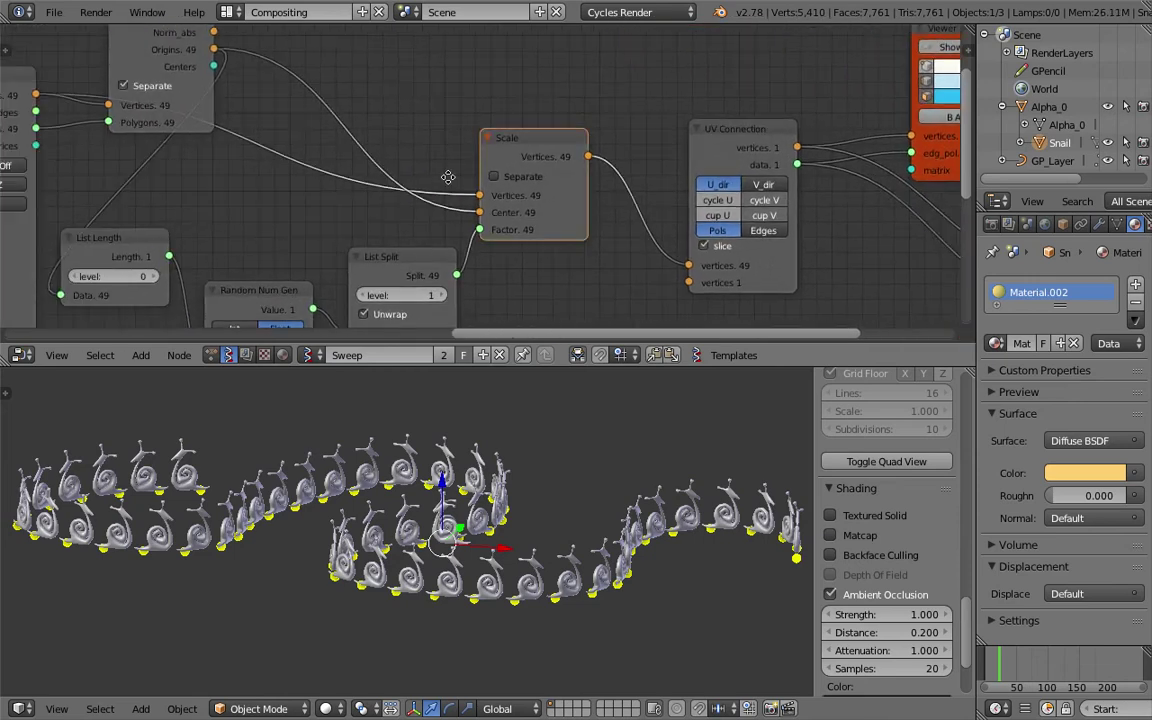
pyautogui.moveTo(336, 141); pyautogui.dragTo(478, 180, button='middle')
pyautogui.moveTo(598, 251); pyautogui.dragTo(610, 168, button='middle')
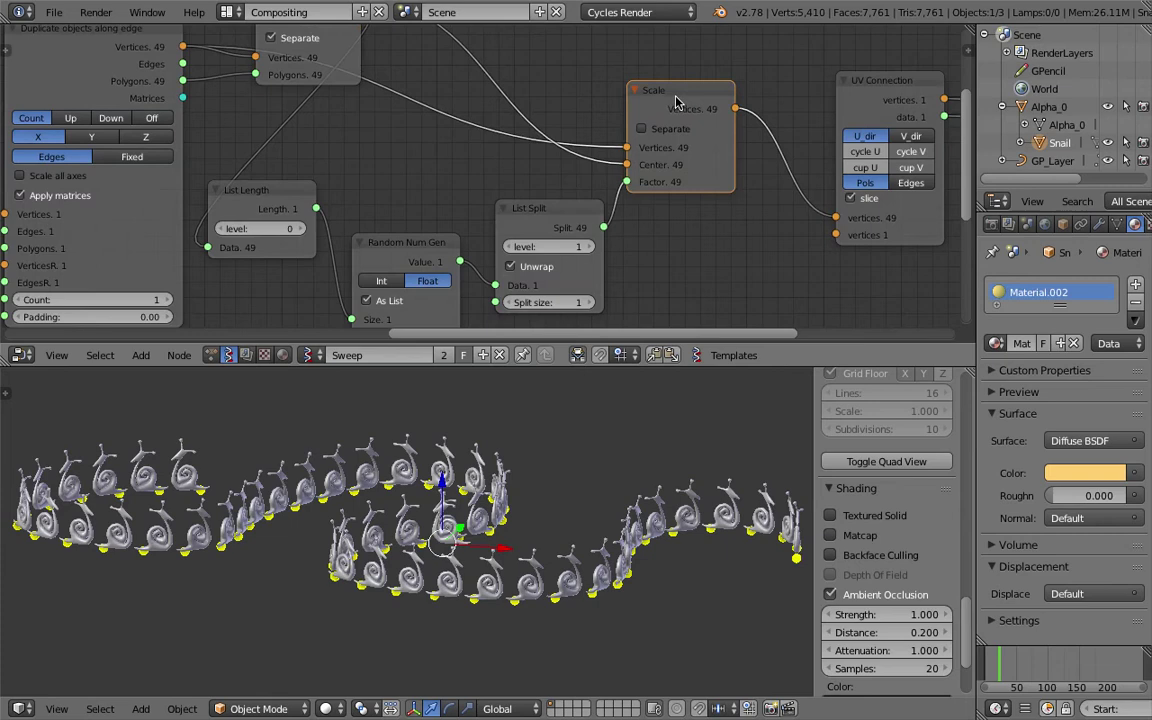
pyautogui.moveTo(676, 97); pyautogui.dragTo(691, 86)
pyautogui.moveTo(601, 106); pyautogui.dragTo(590, 121, button='middle')
pyautogui.moveTo(520, 118)
pyautogui.mouseDown(button='middle')
pyautogui.moveTo(400, 120)
pyautogui.moveTo(532, 156)
pyautogui.mouseUp(button='middle')
# Set the Random Num Gen node's Float Low to 1.02, move the node up, and save over the file.
pyautogui.scroll(-3, 436, 145)
pyautogui.scroll(1, 444, 214)
pyautogui.moveTo(444, 216); pyautogui.dragTo(485, 177, button='middle')
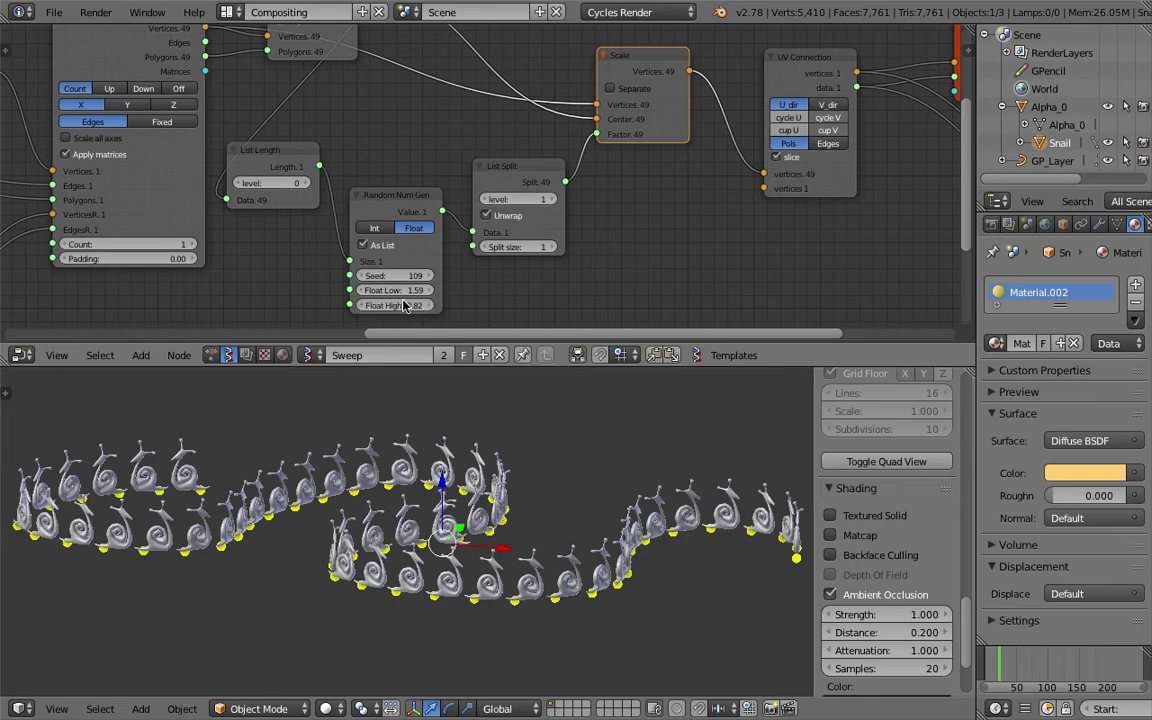
pyautogui.moveTo(399, 290); pyautogui.dragTo(394, 290)
pyautogui.moveTo(393, 191); pyautogui.dragTo(377, 156)
pyautogui.moveTo(634, 151); pyautogui.dragTo(551, 204, button='middle')
pyautogui.hotkey('ctrl', 's')
pyautogui.click(551, 207)
# Move the Viewer Draw node up and the Viewer BMeshMK2 node farther from the UV Connection node.
pyautogui.moveTo(750, 183); pyautogui.dragTo(508, 211, button='middle')
pyautogui.scroll(-1, 508, 211)
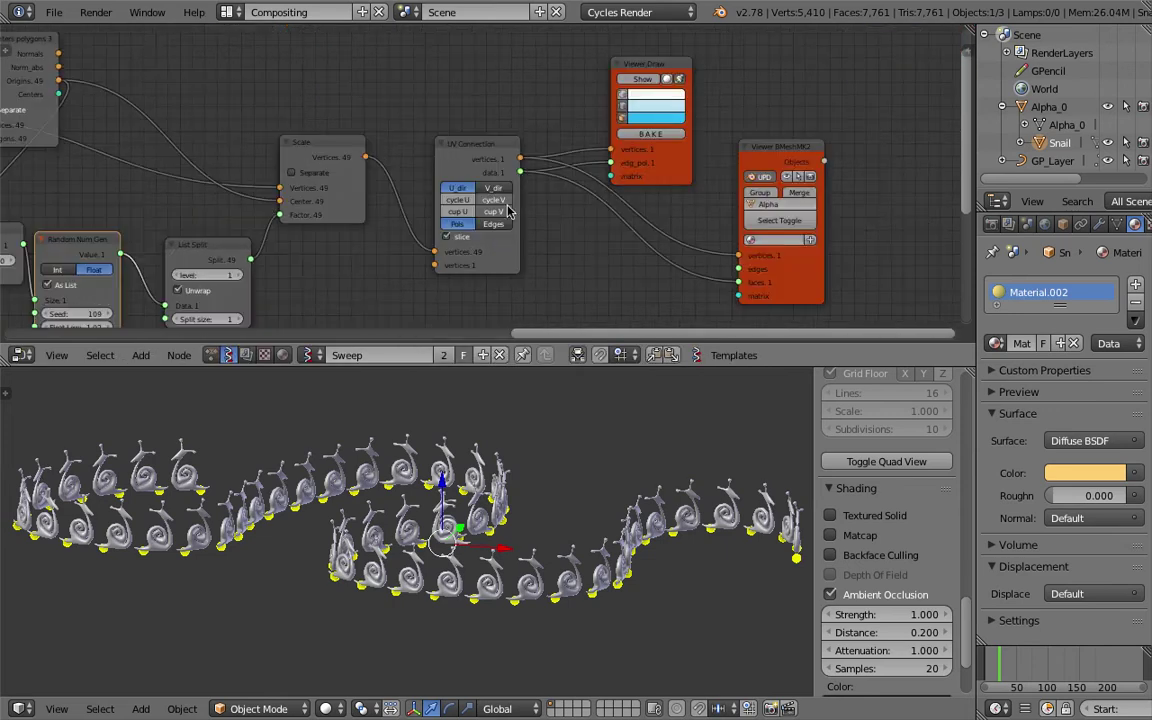
pyautogui.moveTo(678, 154); pyautogui.dragTo(725, 92)
pyautogui.moveTo(762, 146); pyautogui.dragTo(800, 147)
# Move the last UV Connection node slightly up toward the viewers and save over the file.
pyautogui.moveTo(730, 165); pyautogui.dragTo(789, 169, button='middle')
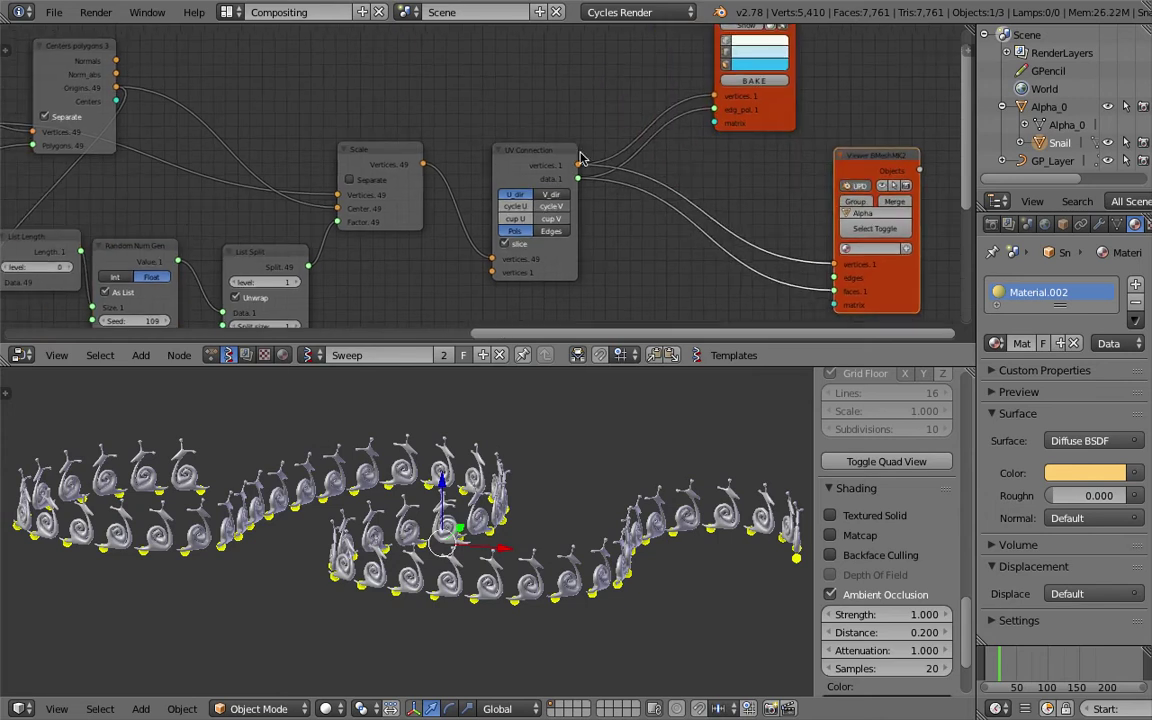
pyautogui.moveTo(560, 152); pyautogui.dragTo(585, 123)
pyautogui.moveTo(534, 140); pyautogui.dragTo(713, 174, button='middle')
pyautogui.hotkey('ctrl', 's')
pyautogui.click(548, 169)
# Shift the Scale, Centers Polygons and Duplicate objects along edge nodes slightly upward.
pyautogui.moveTo(544, 196); pyautogui.dragTo(596, 162, button='middle')
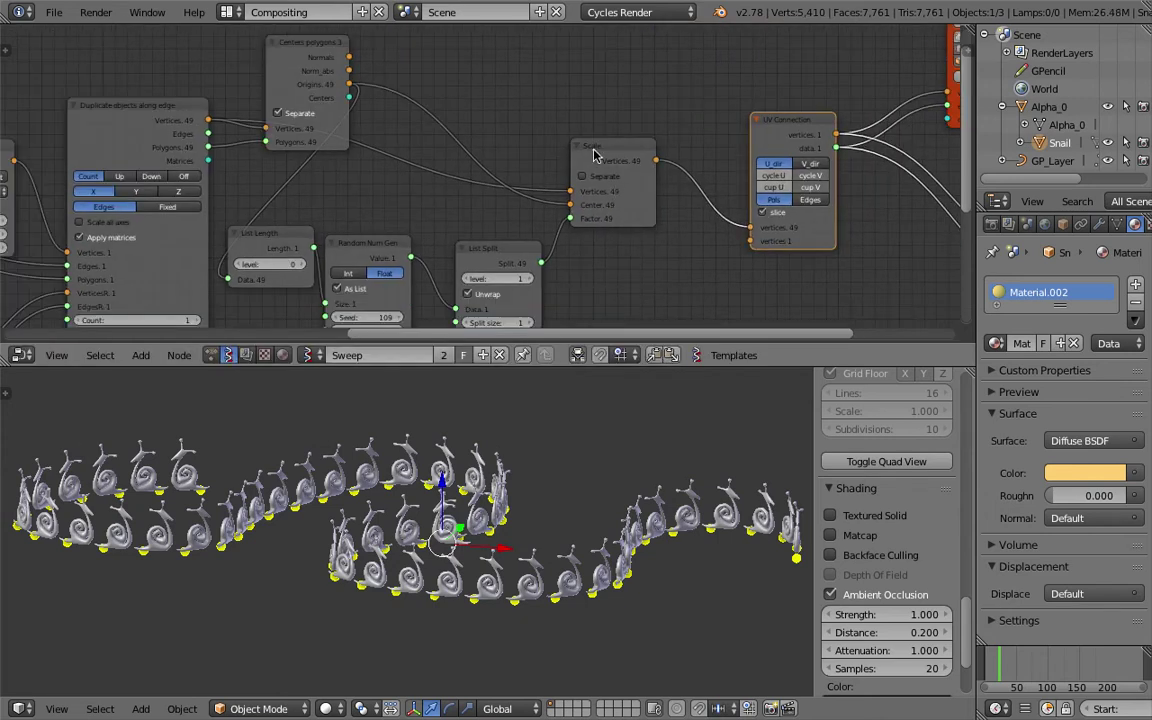
pyautogui.moveTo(594, 154); pyautogui.dragTo(594, 140)
pyautogui.moveTo(429, 118); pyautogui.dragTo(511, 126, button='middle')
pyautogui.moveTo(388, 60); pyautogui.dragTo(374, 51)
pyautogui.moveTo(266, 124); pyautogui.dragTo(326, 102, button='middle')
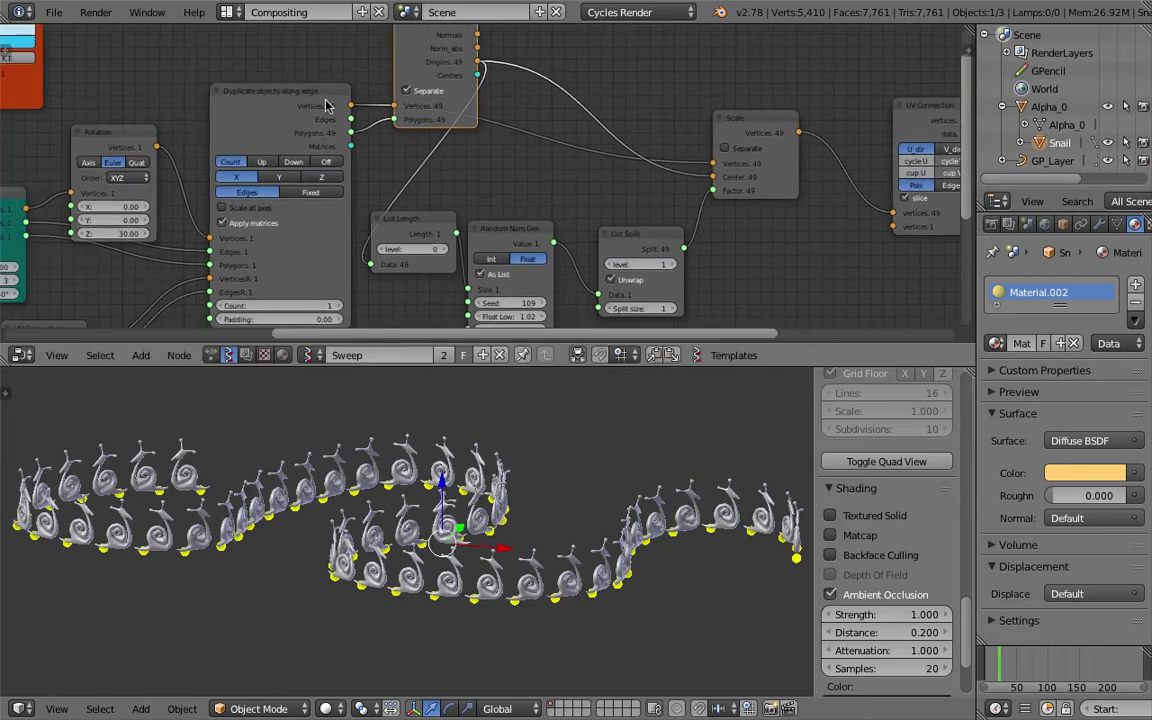
pyautogui.moveTo(285, 97); pyautogui.dragTo(267, 86)
# Move Duplicate objects along edge below the Centers Polygons node and place List Length above Random Num Gen.
pyautogui.scroll(-1, 375, 218)
pyautogui.moveTo(375, 218); pyautogui.dragTo(370, 197, button='middle')
pyautogui.scroll(-1, 372, 193)
pyautogui.scroll(1, 339, 159)
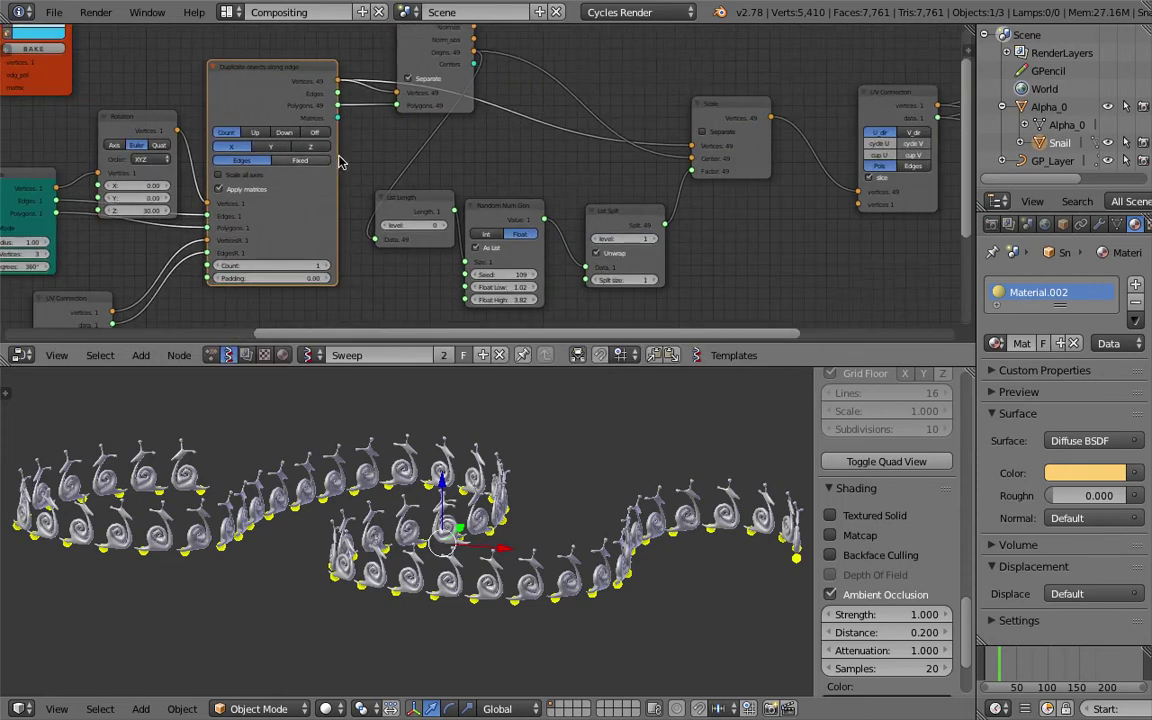
pyautogui.moveTo(297, 82); pyautogui.dragTo(291, 202)
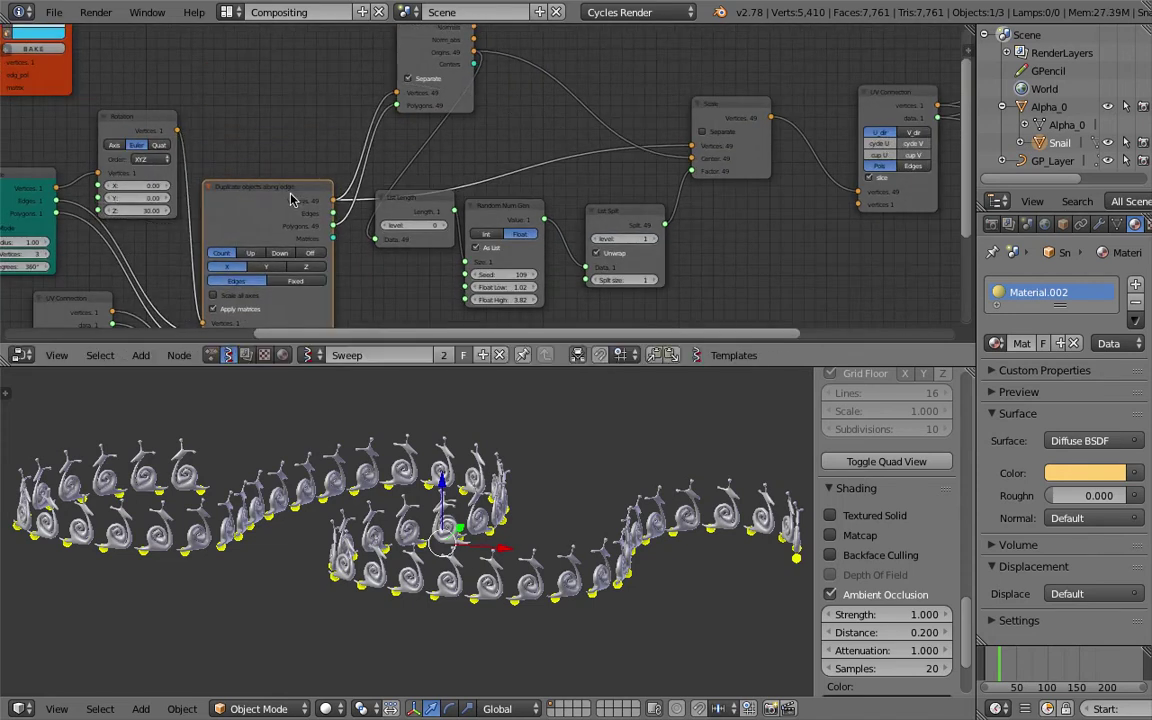
pyautogui.moveTo(375, 231); pyautogui.dragTo(323, 176, button='middle')
pyautogui.moveTo(365, 163); pyautogui.dragTo(489, 110)
pyautogui.scroll(-1, 582, 170)
# Move the Viewer BMeshMK2 node closer, to just below the last UV Connection node.
pyautogui.moveTo(604, 216); pyautogui.dragTo(509, 190, button='middle')
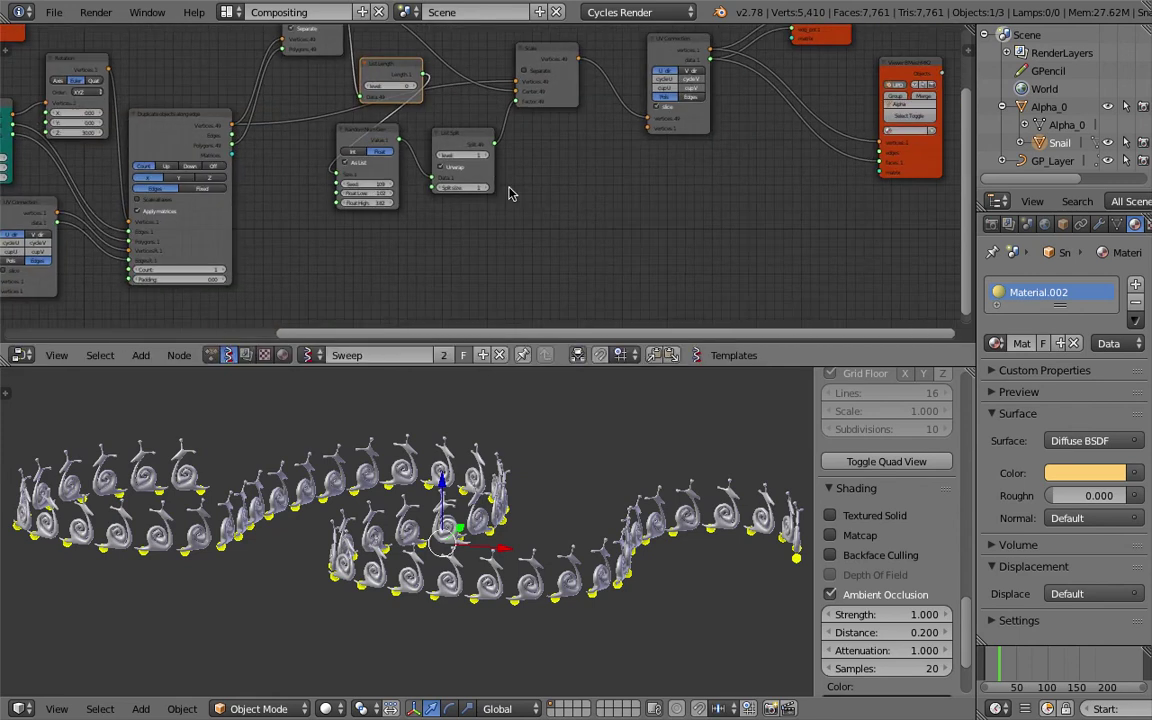
pyautogui.moveTo(580, 196); pyautogui.dragTo(510, 243, button='middle')
pyautogui.moveTo(853, 135); pyautogui.dragTo(747, 218)
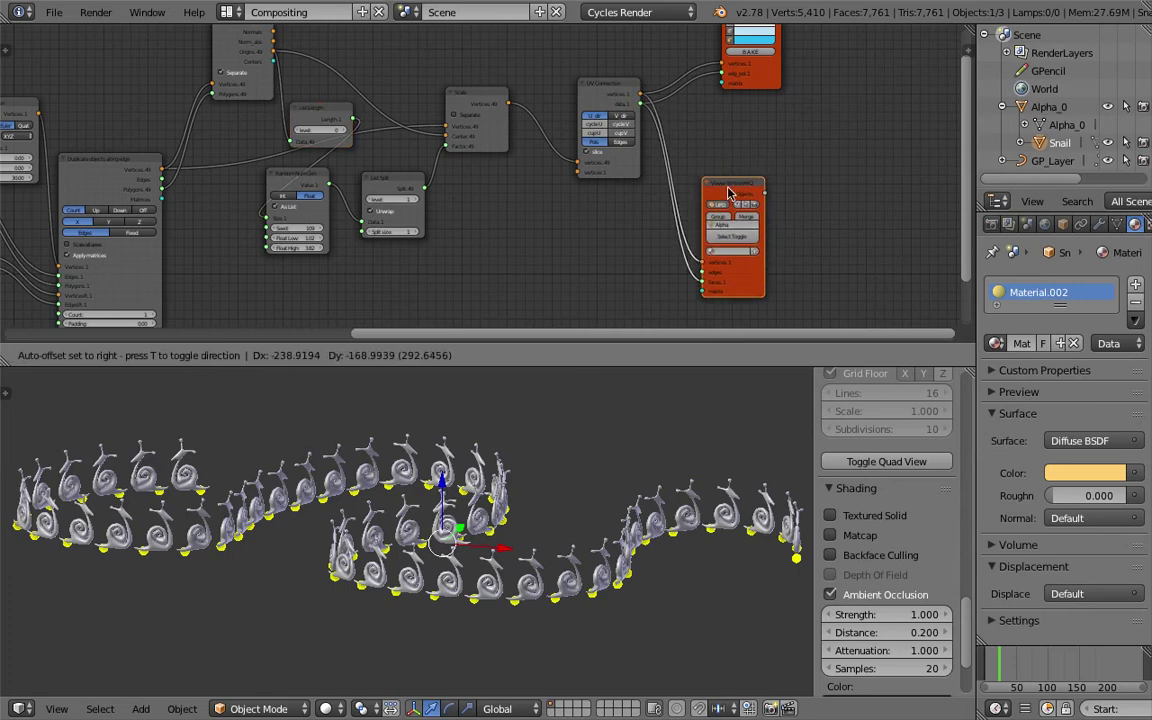
# Enable Scale all axes on Duplicate objects along edge and set the Random Num Gen seed to 205.
pyautogui.moveTo(425, 242); pyautogui.dragTo(500, 196, button='middle')
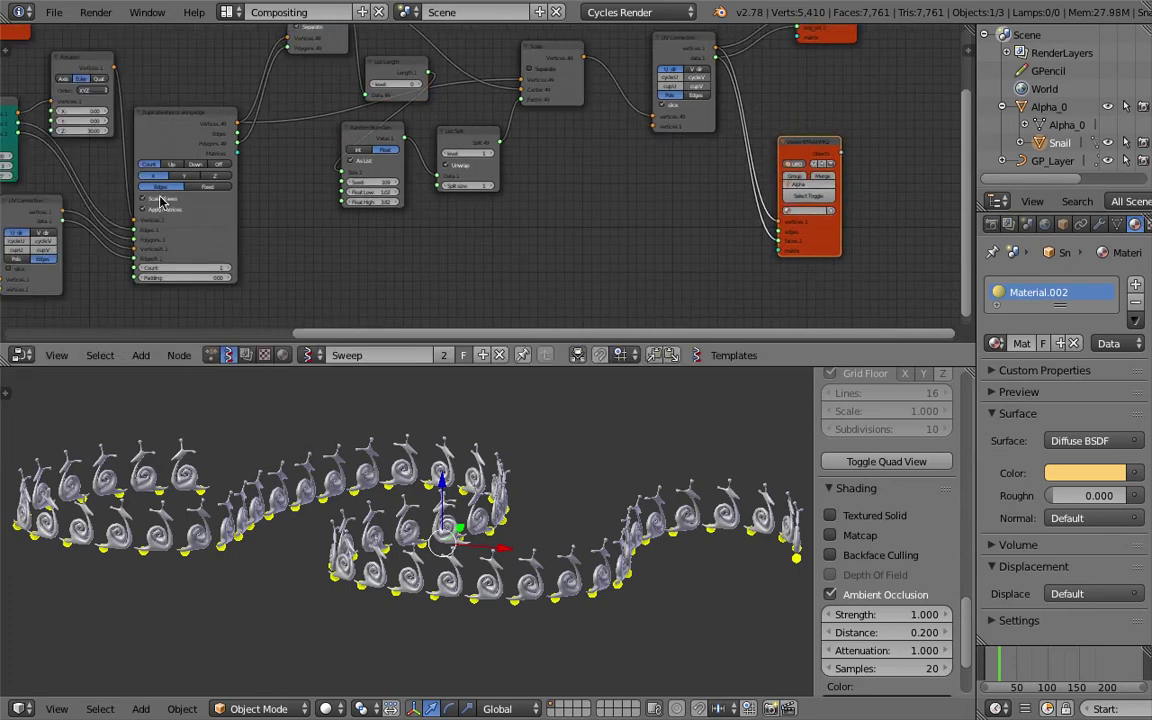
pyautogui.scroll(3, 260, 194)
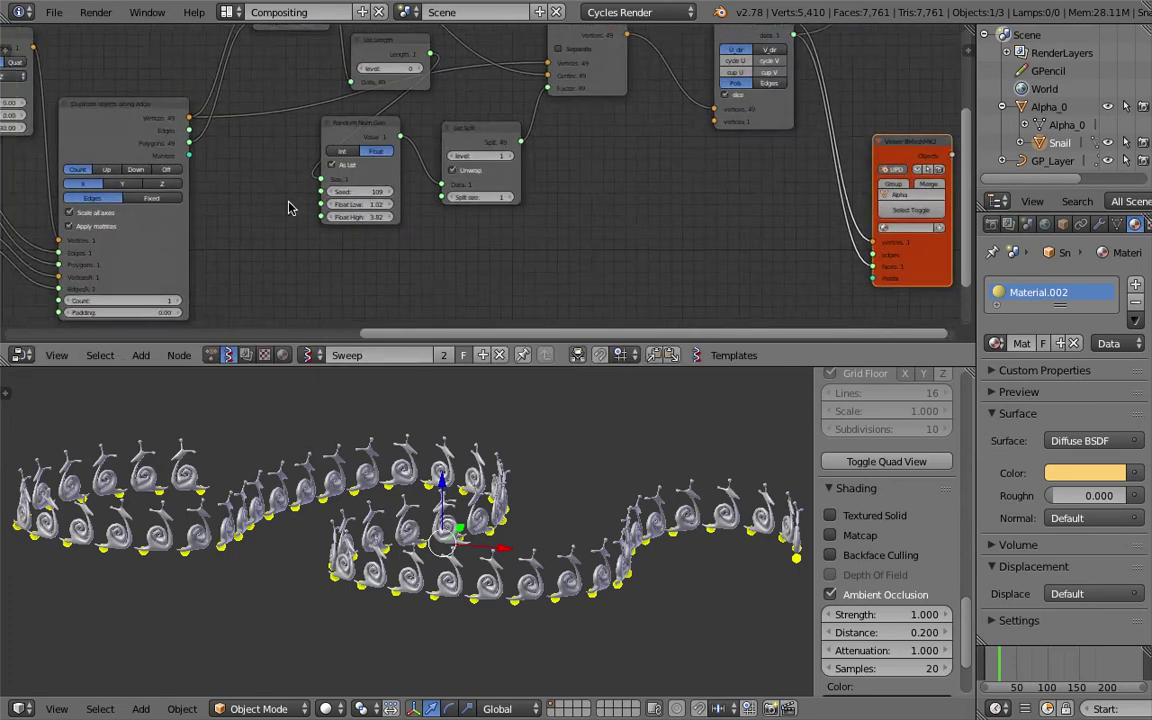
pyautogui.moveTo(332, 192); pyautogui.dragTo(362, 192)
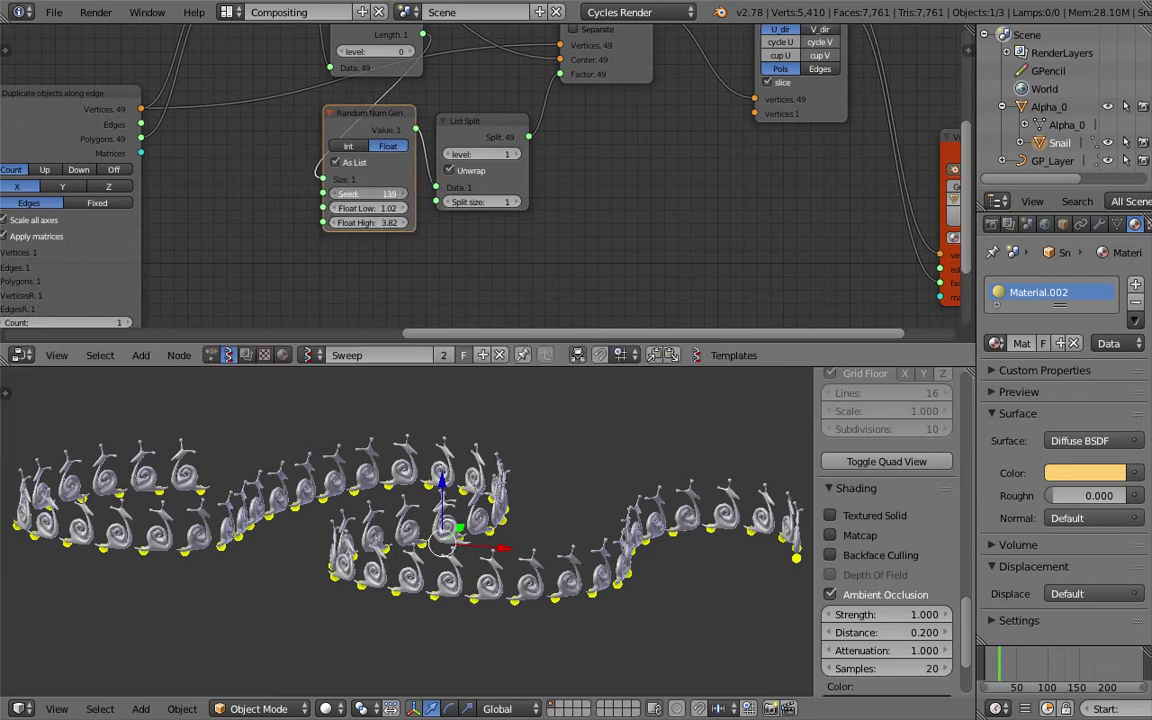
pyautogui.scroll(-3, 368, 204)
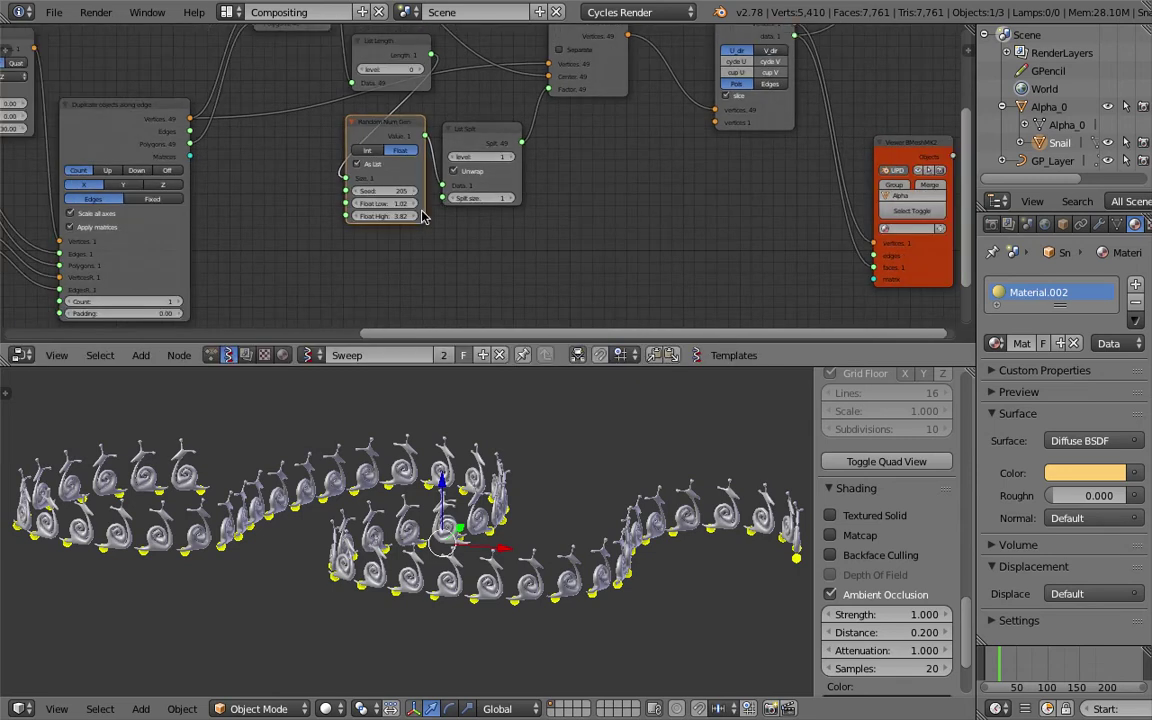
# Move the Viewer BMeshMK2 and Duplicate objects along edge nodes lower, and save over the file.
pyautogui.moveTo(856, 140); pyautogui.dragTo(870, 163)
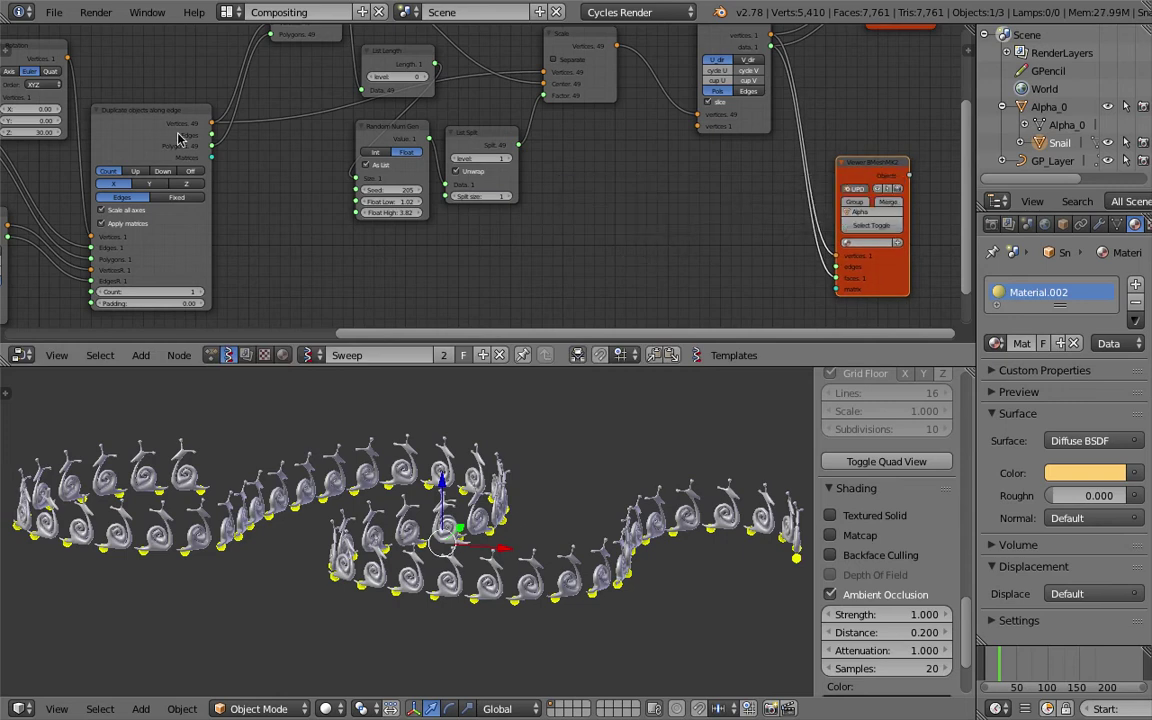
pyautogui.moveTo(167, 116); pyautogui.dragTo(162, 175)
pyautogui.hotkey('ctrl', 's')
pyautogui.click(175, 182)
pyautogui.moveTo(356, 214); pyautogui.dragTo(360, 196, button='middle')
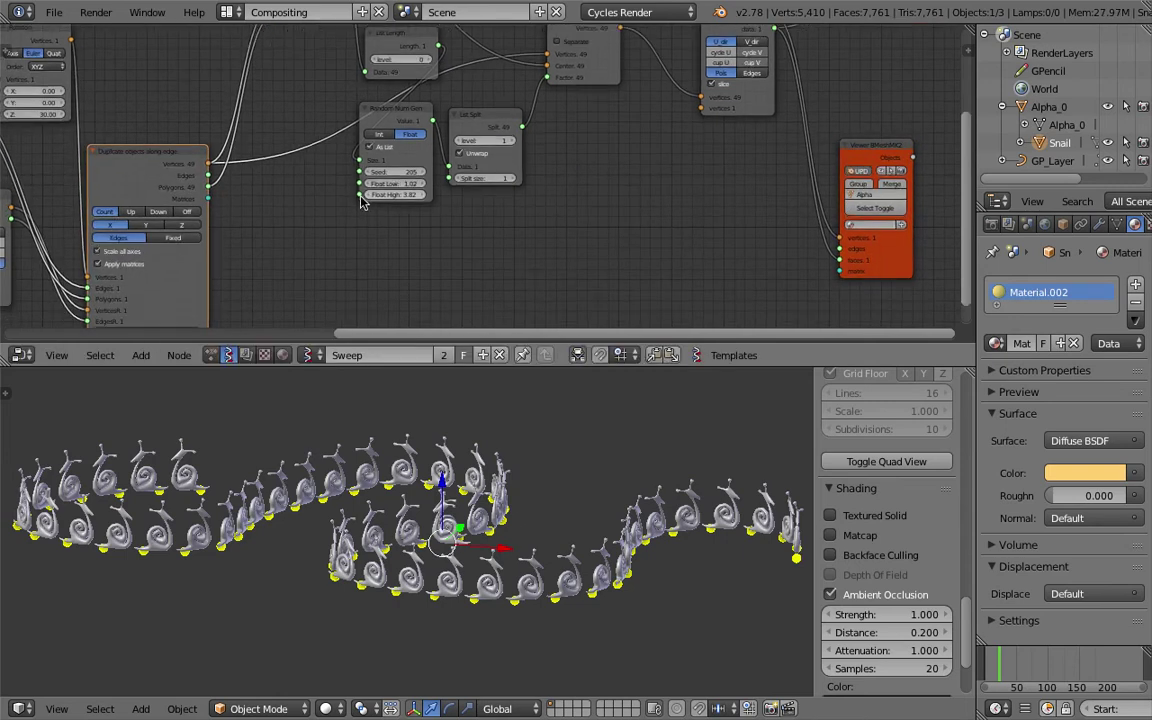
# Try connecting the Matrices output of Duplicate objects along edge to Viewer BMeshMK2's matrix input, and save over the file.
pyautogui.moveTo(207, 198); pyautogui.dragTo(840, 270)
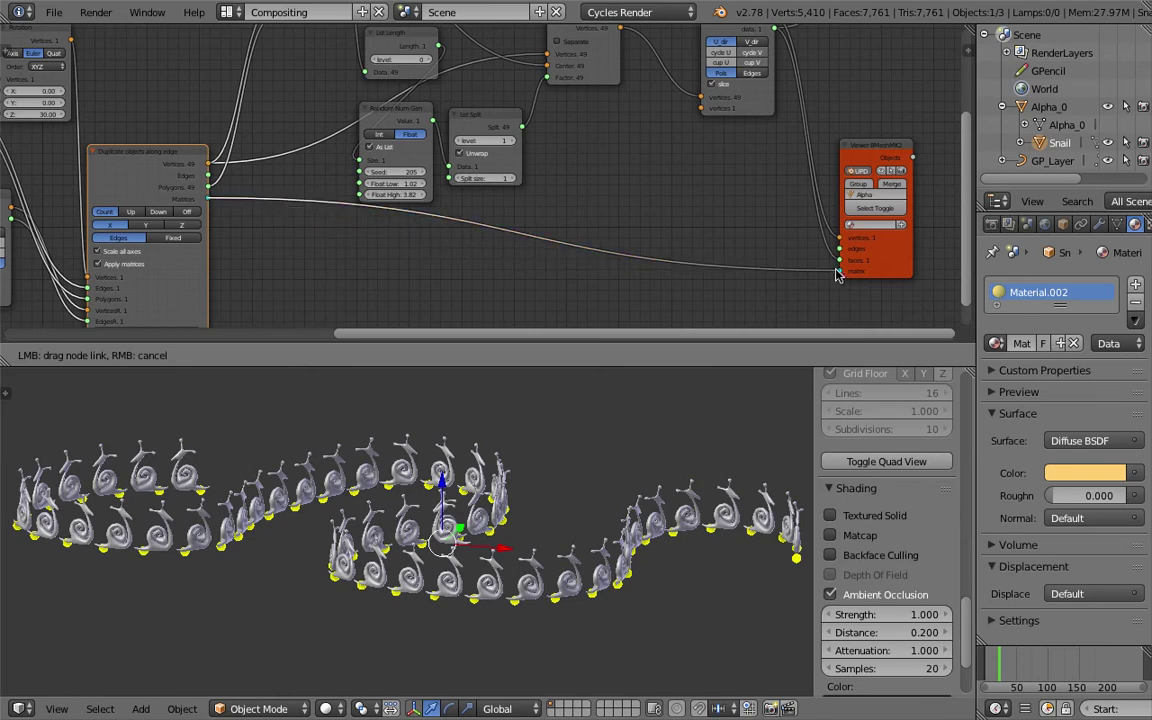
pyautogui.moveTo(555, 546); pyautogui.dragTo(606, 563, button='middle')
pyautogui.scroll(-3, 508, 597)
pyautogui.hotkey('ctrl', 's')
pyautogui.click(527, 613)
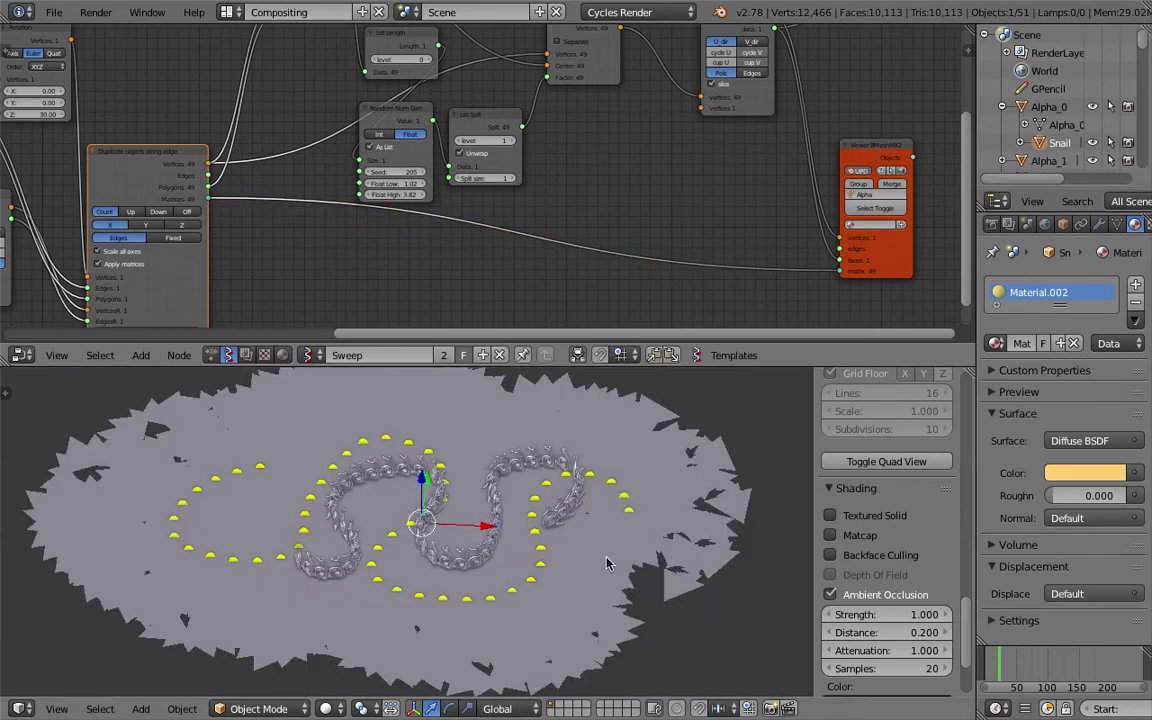
# Switch the viewport to Wireframe shading and cut the Matrices link to the Viewer BMeshMK2 node.
pyautogui.press('z')
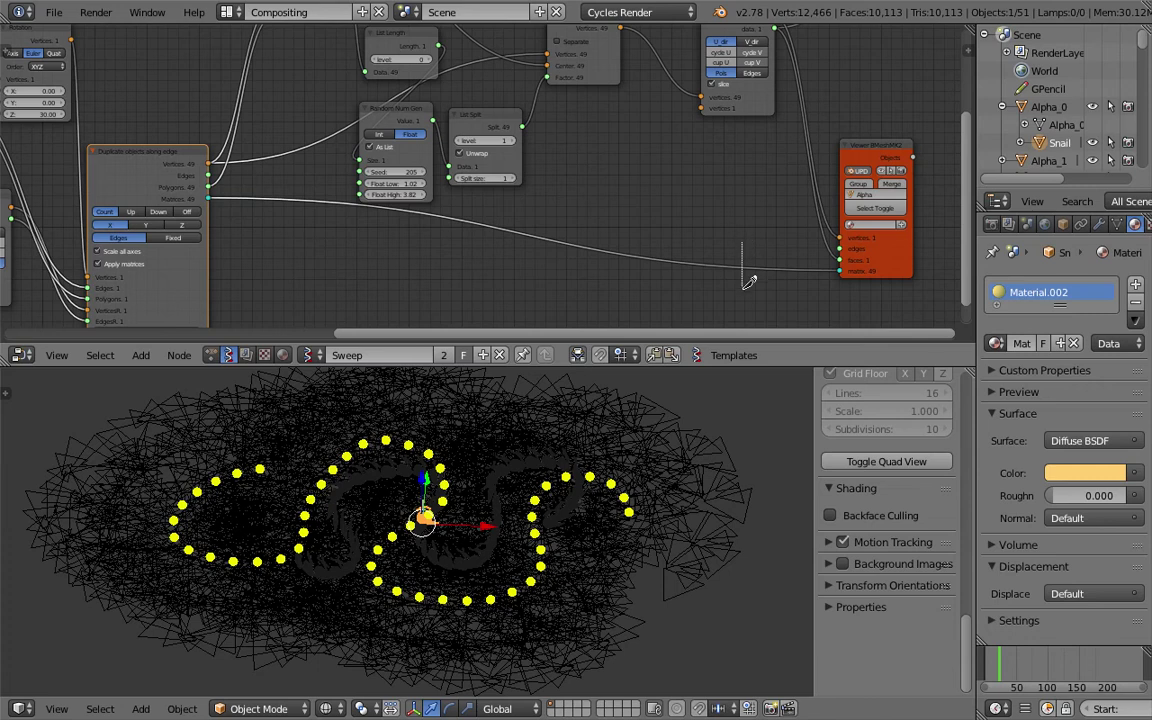
pyautogui.moveTo(335, 199); pyautogui.dragTo(360, 185, button='middle')
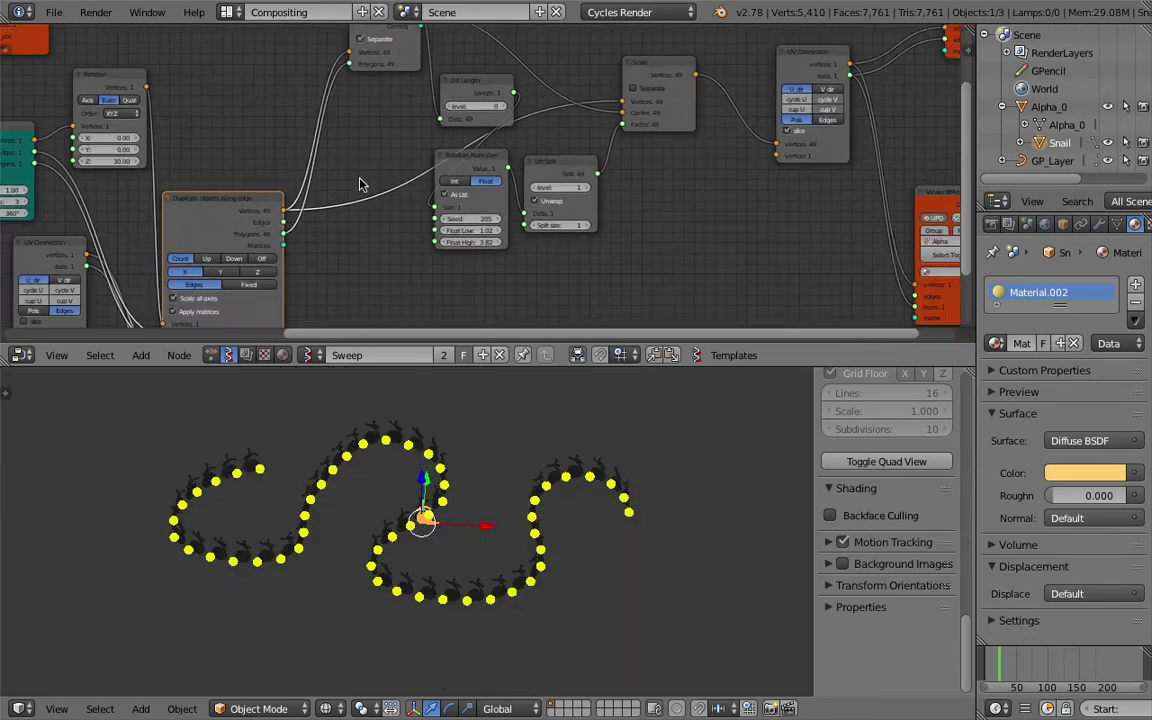
# Tidy the node layout by moving Duplicate objects along edge, Centers Polygons, List Length, Random Num Gen, Scale and UV Connection upward.
pyautogui.moveTo(236, 203); pyautogui.dragTo(235, 131)
pyautogui.moveTo(381, 84); pyautogui.dragTo(366, 242, button='middle')
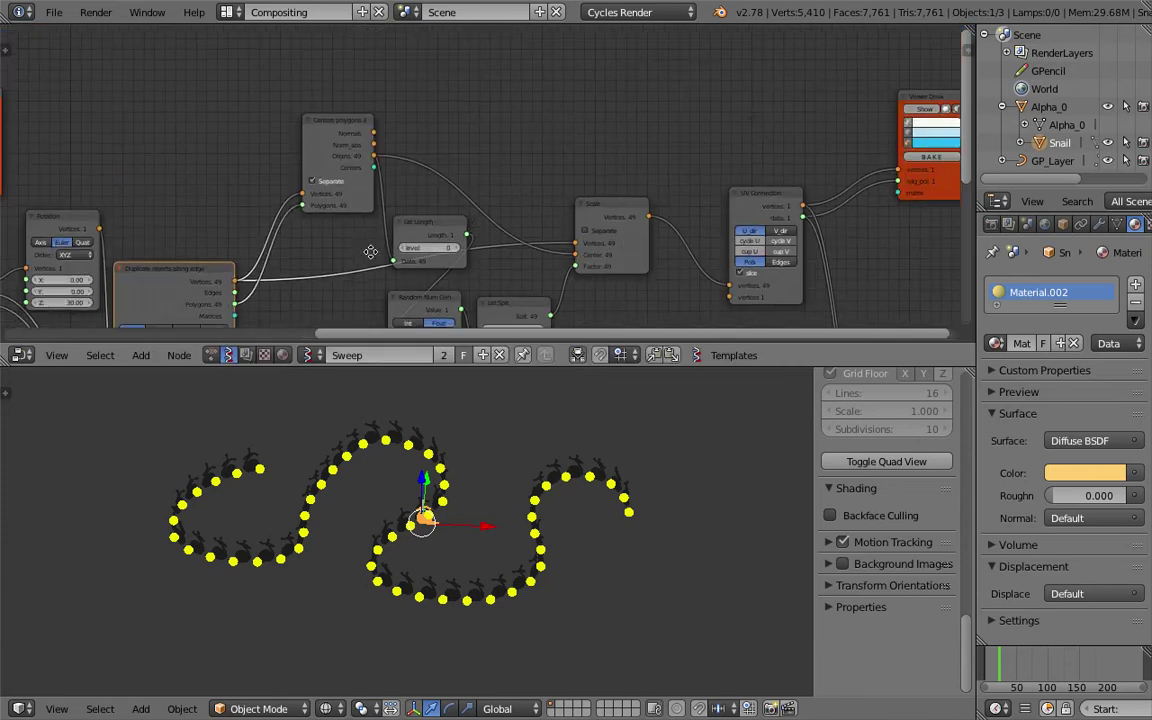
pyautogui.moveTo(328, 146); pyautogui.dragTo(338, 102)
pyautogui.moveTo(452, 236); pyautogui.dragTo(462, 167, button='middle')
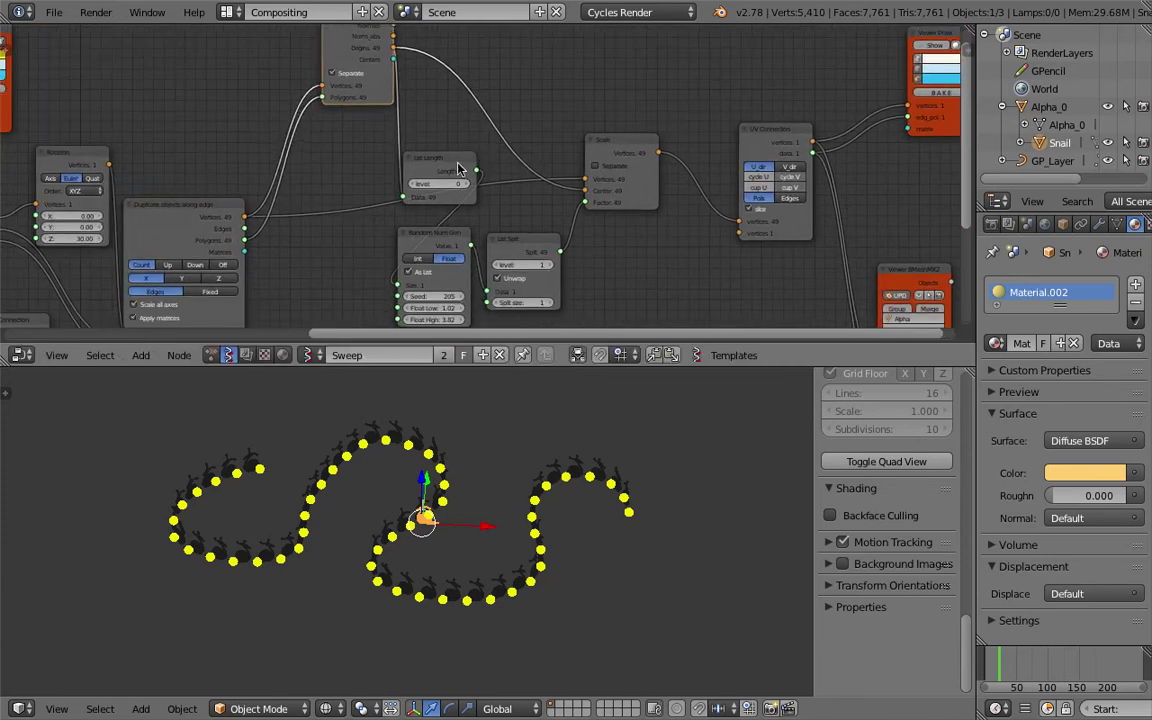
pyautogui.moveTo(459, 175); pyautogui.dragTo(440, 152)
pyautogui.moveTo(430, 238); pyautogui.dragTo(442, 217)
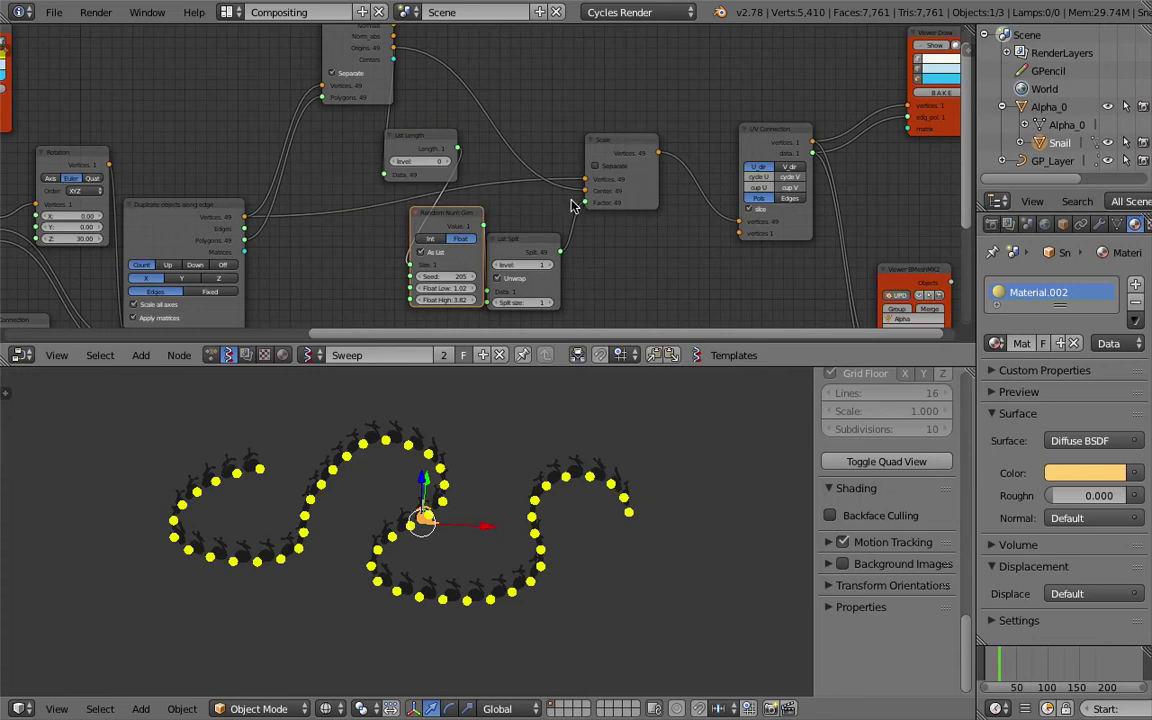
pyautogui.moveTo(613, 147); pyautogui.dragTo(623, 133)
pyautogui.moveTo(769, 138); pyautogui.dragTo(739, 120)
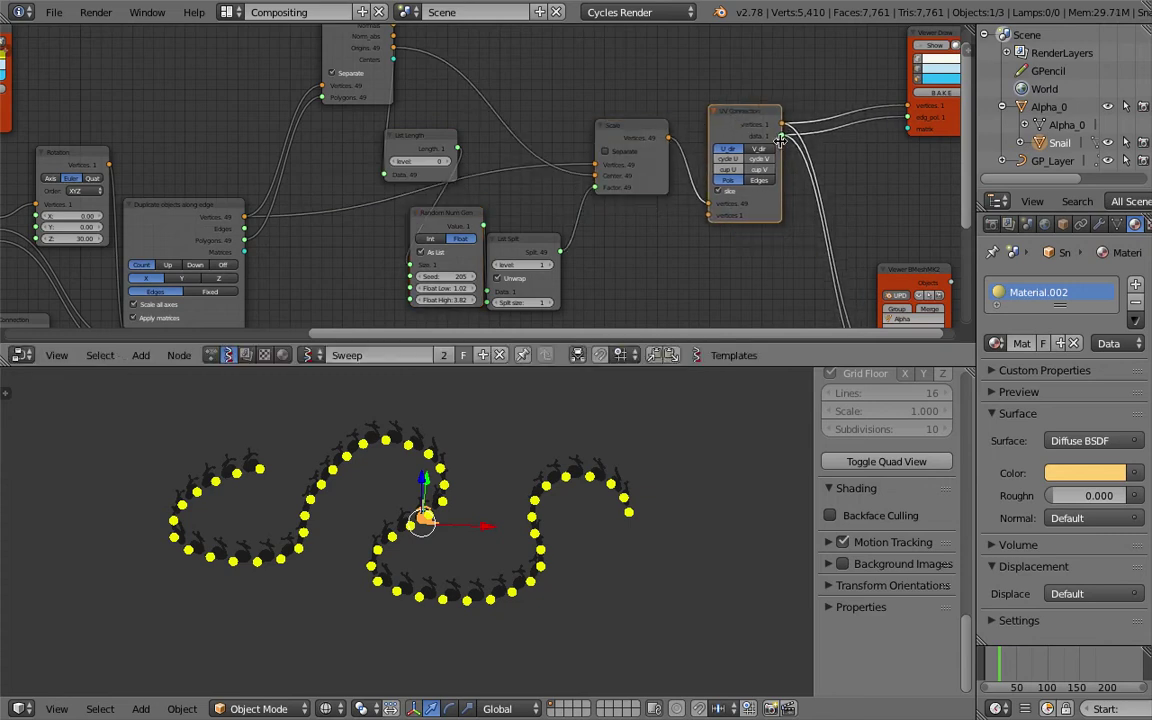
# Move the Viewer BMeshMK2 node up closer to the UV Connection node, and save over the file.
pyautogui.moveTo(777, 142); pyautogui.dragTo(713, 134, button='middle')
pyautogui.moveTo(830, 268); pyautogui.dragTo(807, 229)
pyautogui.moveTo(419, 198); pyautogui.dragTo(422, 169, button='middle')
pyautogui.moveTo(262, 255); pyautogui.dragTo(310, 235, button='middle')
pyautogui.hotkey('ctrl', 's')
pyautogui.press('Return')
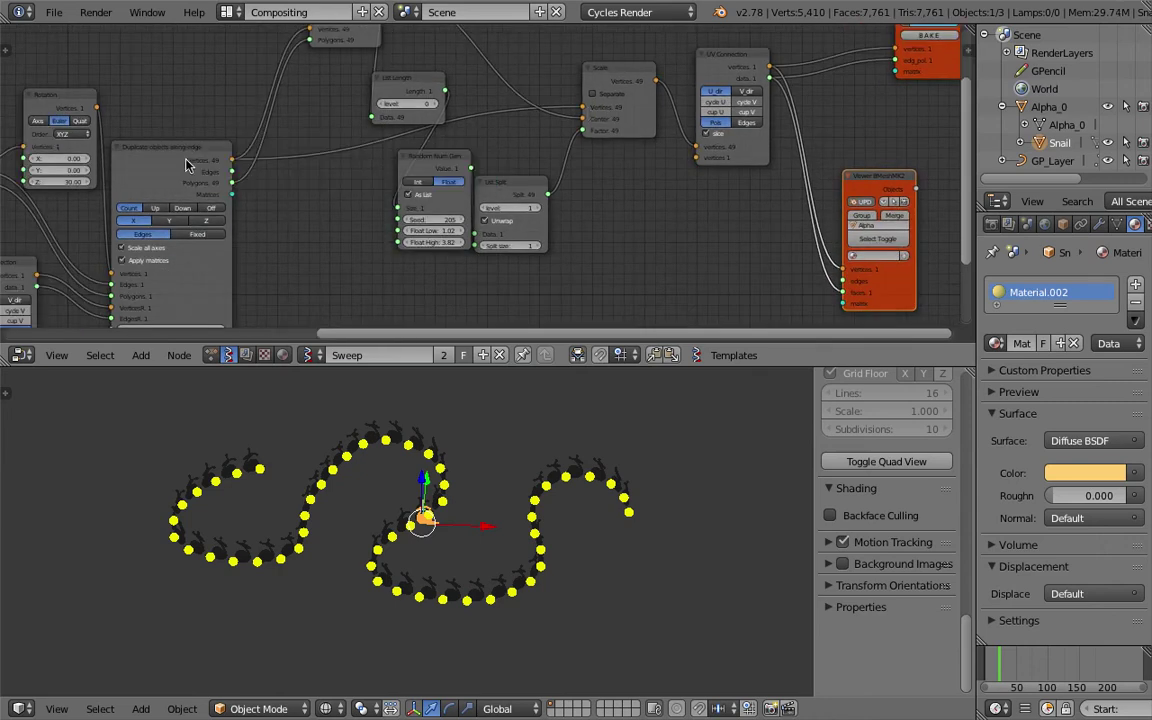
# Lower the Duplicate objects along edge node slightly and switch the viewport to Solid shading.
pyautogui.moveTo(185, 160); pyautogui.dragTo(184, 196)
pyautogui.press('z')
pyautogui.scroll(1, 420, 527)
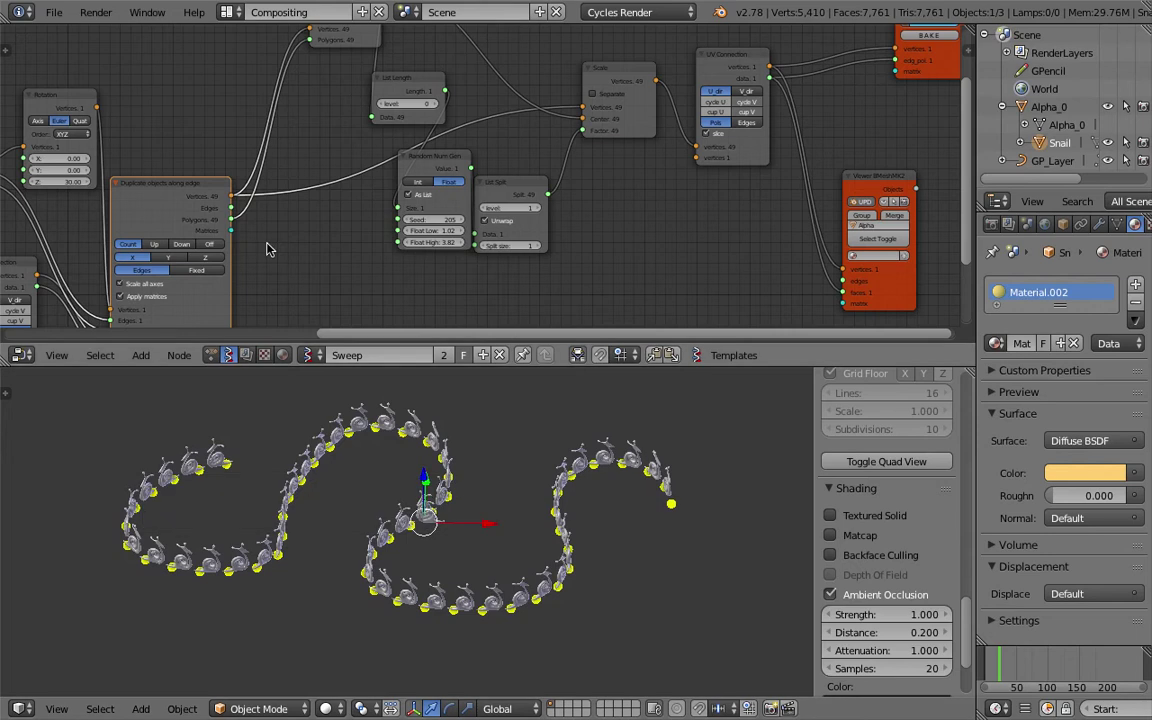
# Connect the Vertices and Polygons outputs of Duplicate objects along edge to the vertices and faces inputs of Viewer BMeshMK2.
pyautogui.moveTo(231, 197); pyautogui.dragTo(765, 270)
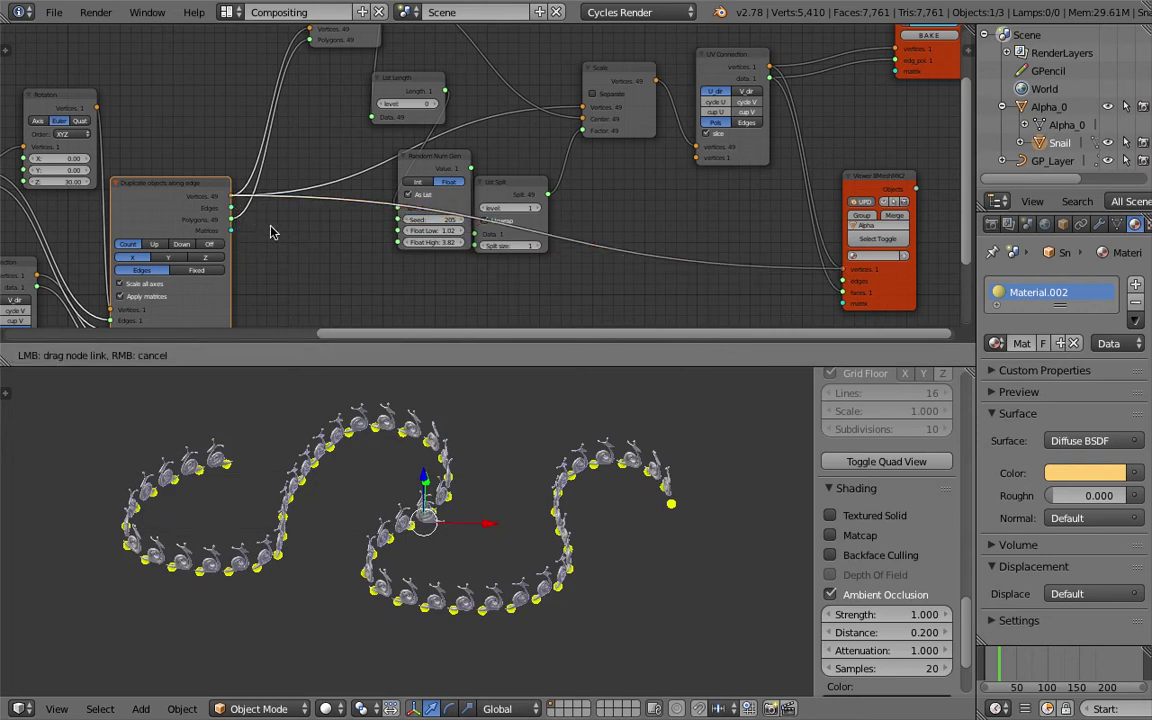
pyautogui.moveTo(231, 218); pyautogui.dragTo(843, 292)
pyautogui.moveTo(518, 544); pyautogui.dragTo(579, 560, button='middle')
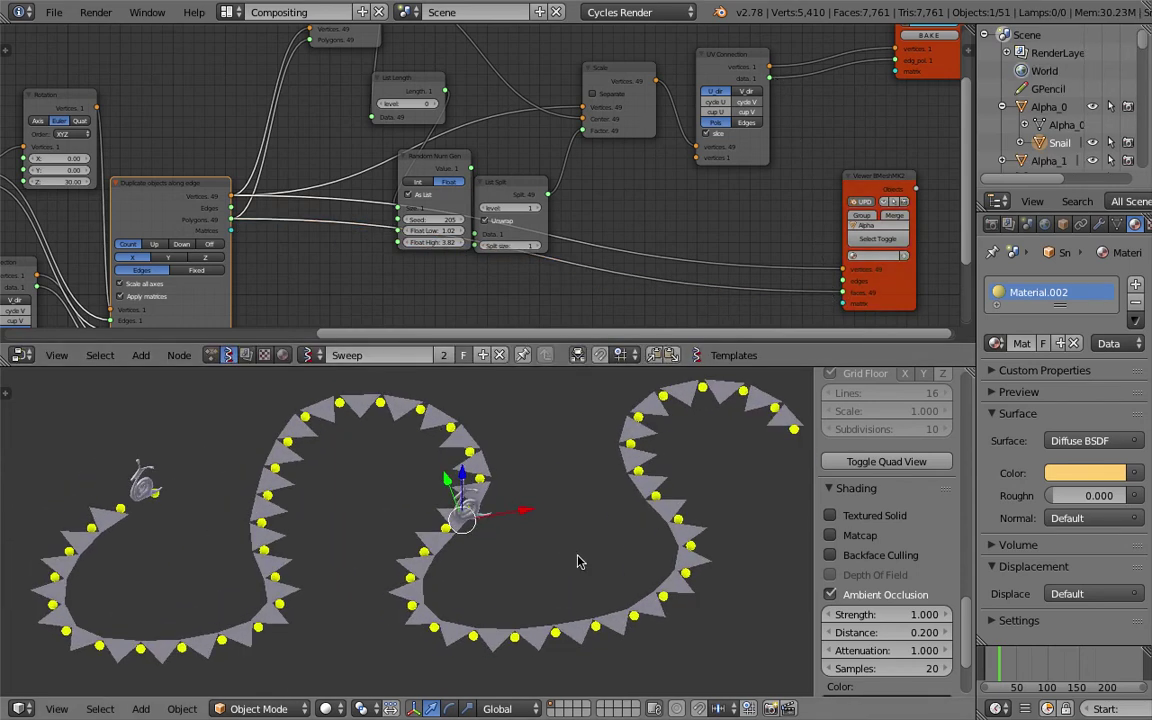
# Inspect individual generated meshes along the curve, comparing Wireframe and Solid shading.
pyautogui.click(1006, 666)
pyautogui.rightClick(655, 485)
pyautogui.moveTo(652, 489); pyautogui.dragTo(632, 488, button='middle')
pyautogui.press('z')
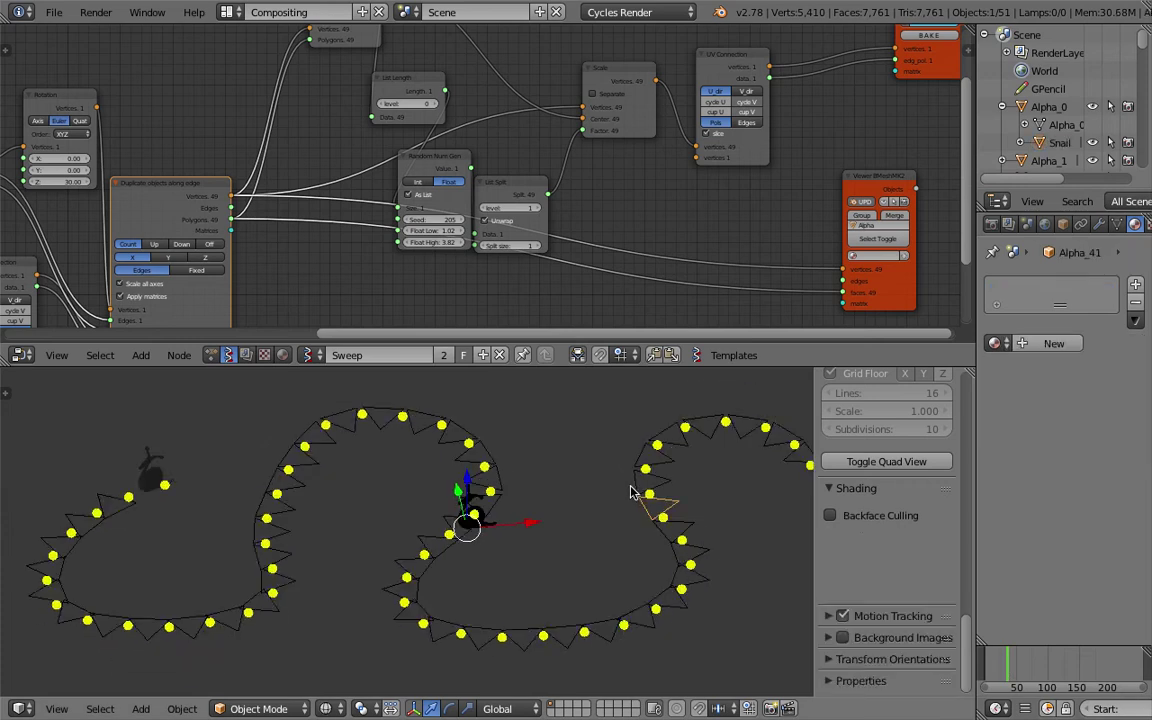
pyautogui.press('z')
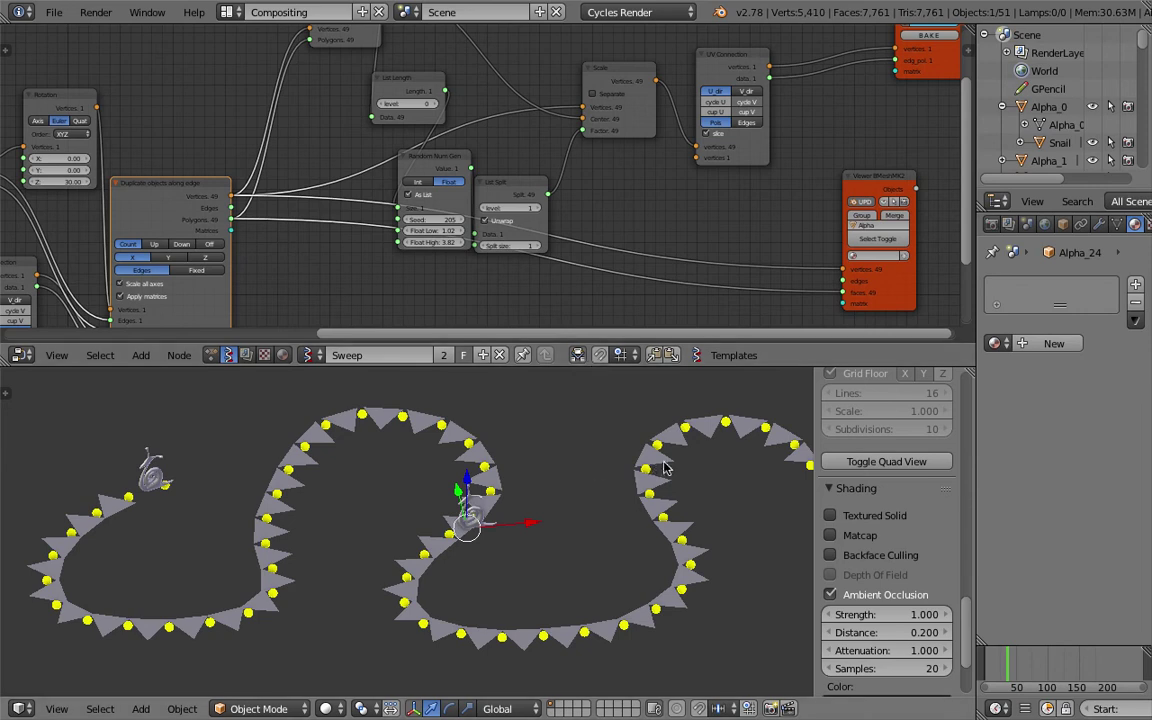
pyautogui.moveTo(710, 278); pyautogui.dragTo(708, 263, button='middle')
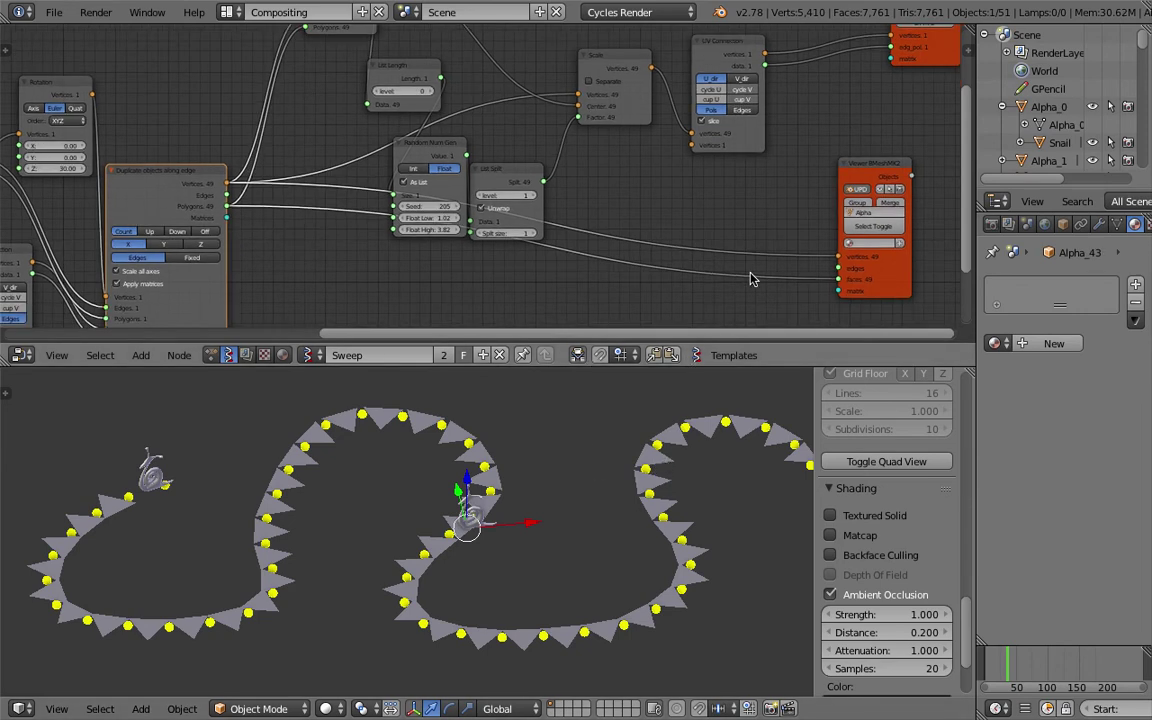
pyautogui.hotkey('shift', 'a')
pyautogui.moveTo(689, 190); pyautogui.dragTo(606, 169, button='middle')
pyautogui.click(660, 181)
pyautogui.write('m')
pyautogui.press('Escape')
# Turn on Merge in the Viewer BMeshMK2 node and check the snails along the curve.
pyautogui.scroll(4, 606, 169)
pyautogui.click(800, 149)
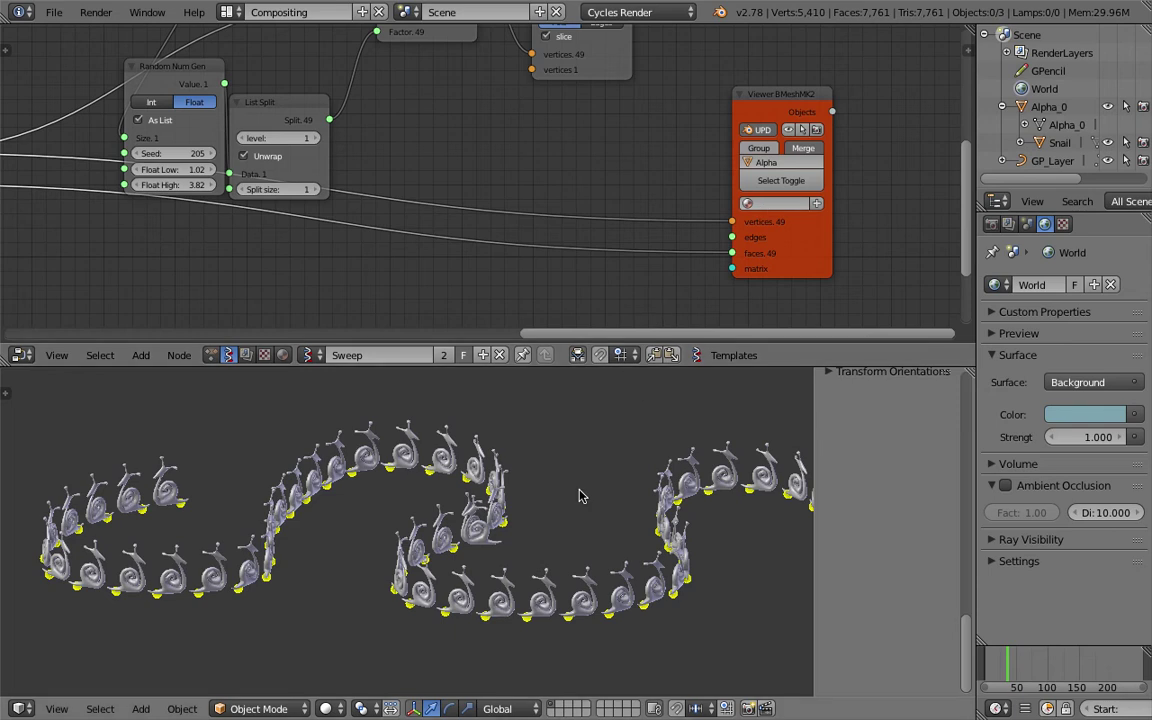
pyautogui.moveTo(541, 504); pyautogui.dragTo(528, 505, button='middle')
# Connect the Matrices output of Duplicate objects along edge to Viewer BMeshMK2's matrix input, and move the viewer node slightly closer.
pyautogui.moveTo(381, 156); pyautogui.dragTo(541, 173, button='middle')
pyautogui.scroll(-2, 506, 183)
pyautogui.keyDown('ctrl'); pyautogui.hscroll(-2, 290, 188); pyautogui.keyUp('ctrl')
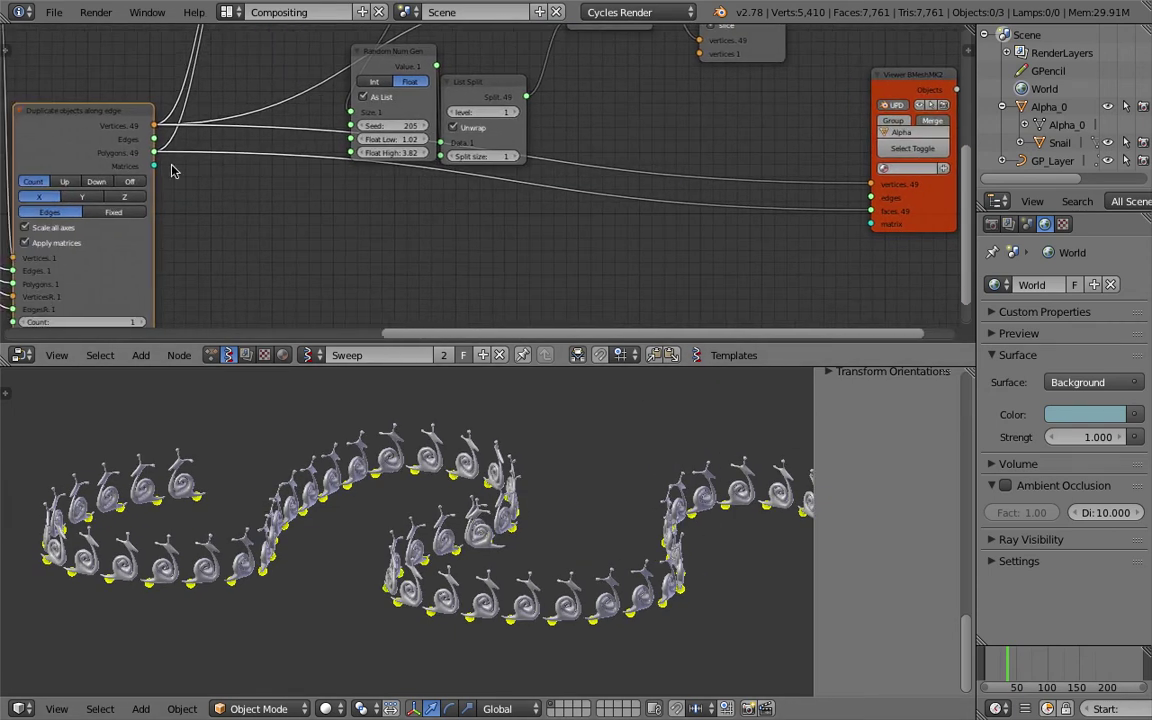
pyautogui.moveTo(155, 166); pyautogui.dragTo(874, 226)
pyautogui.scroll(-4, 601, 462)
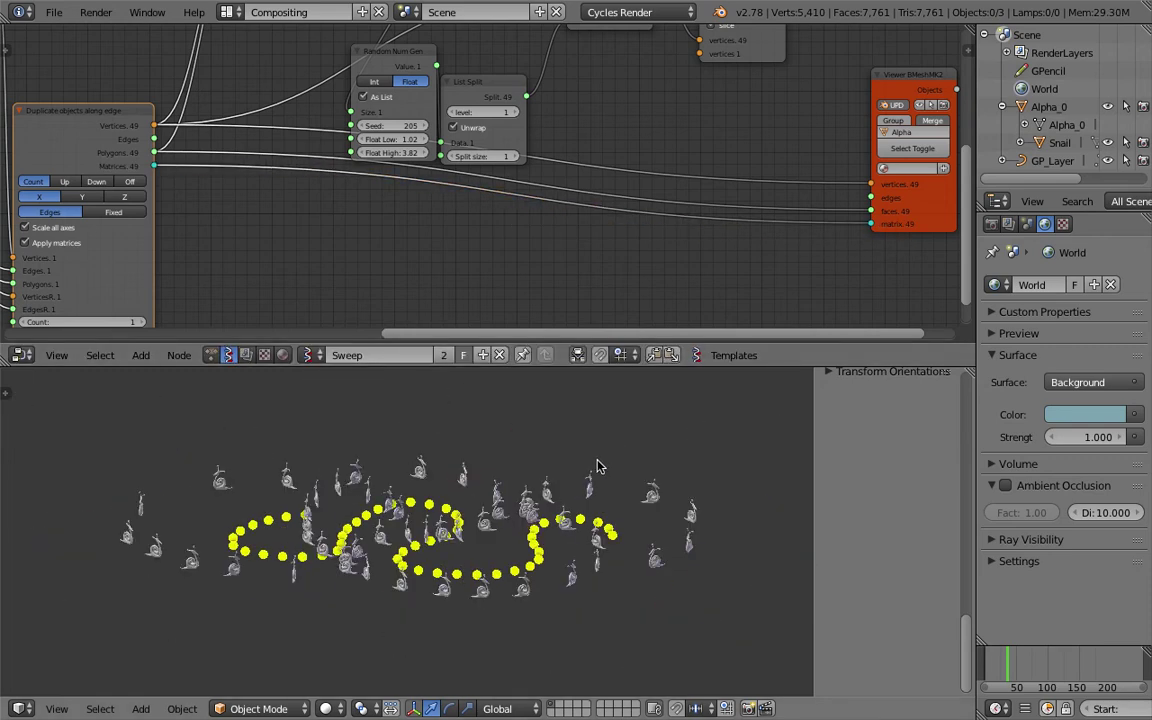
pyautogui.moveTo(599, 465); pyautogui.dragTo(532, 513, button='middle')
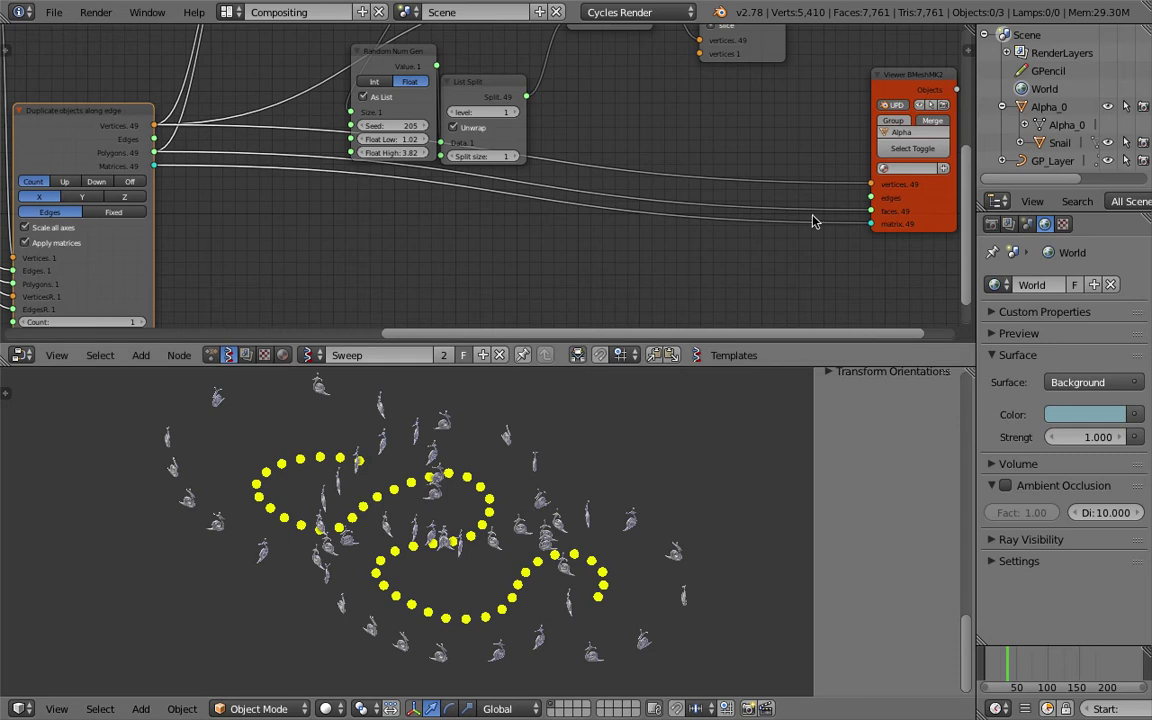
pyautogui.moveTo(945, 215); pyautogui.dragTo(868, 222)
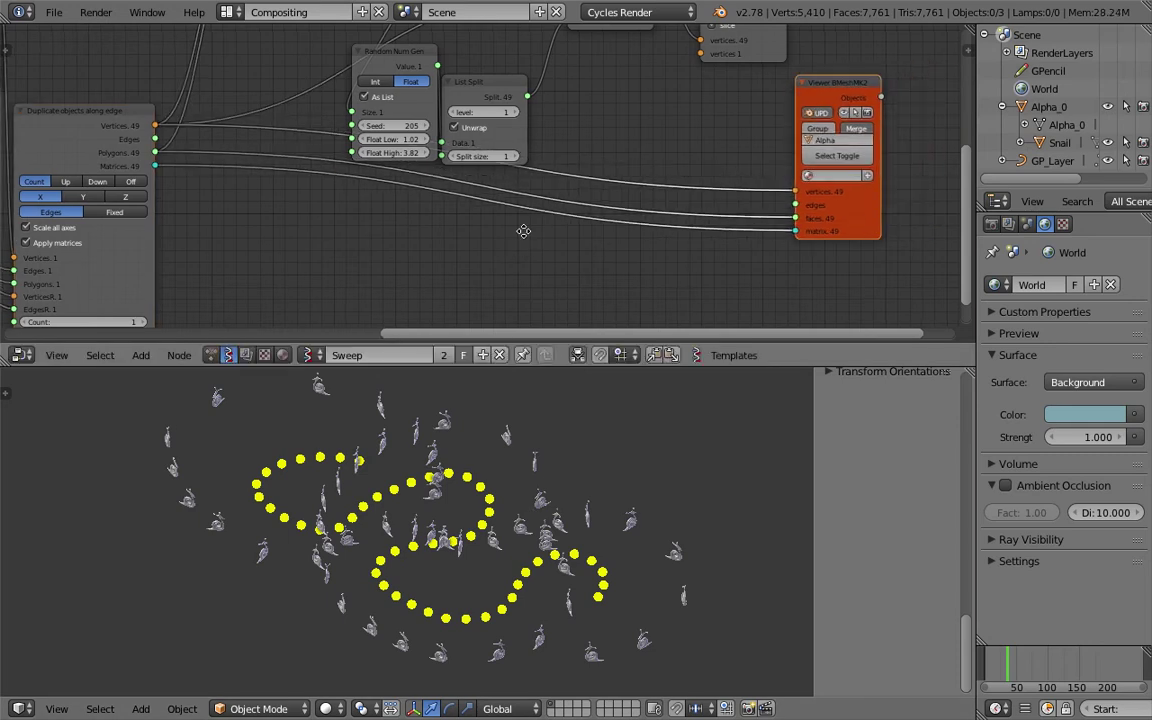
# Try Duplicate objects along edge without Scale all axes, re-enable that option, and turn off Apply matrices.
pyautogui.keyDown('ctrl'); pyautogui.hscroll(-1, 300, 238); pyautogui.keyUp('ctrl')
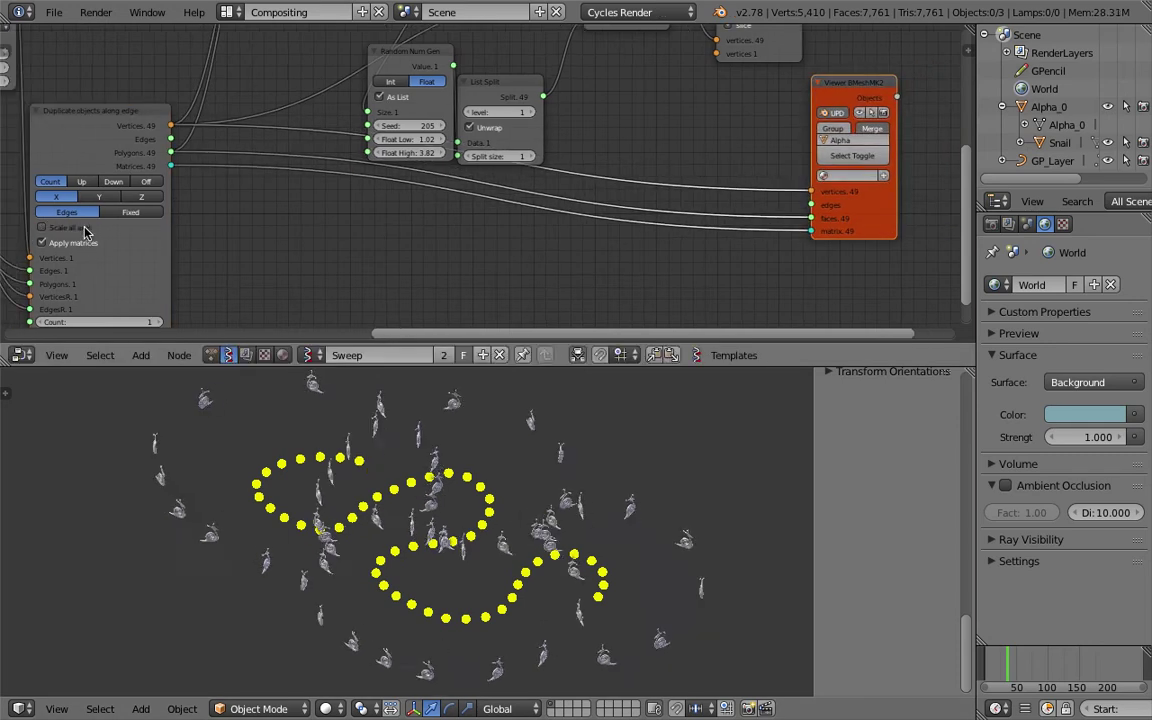
pyautogui.click(86, 245)
pyautogui.click(86, 245)
pyautogui.click(86, 245)
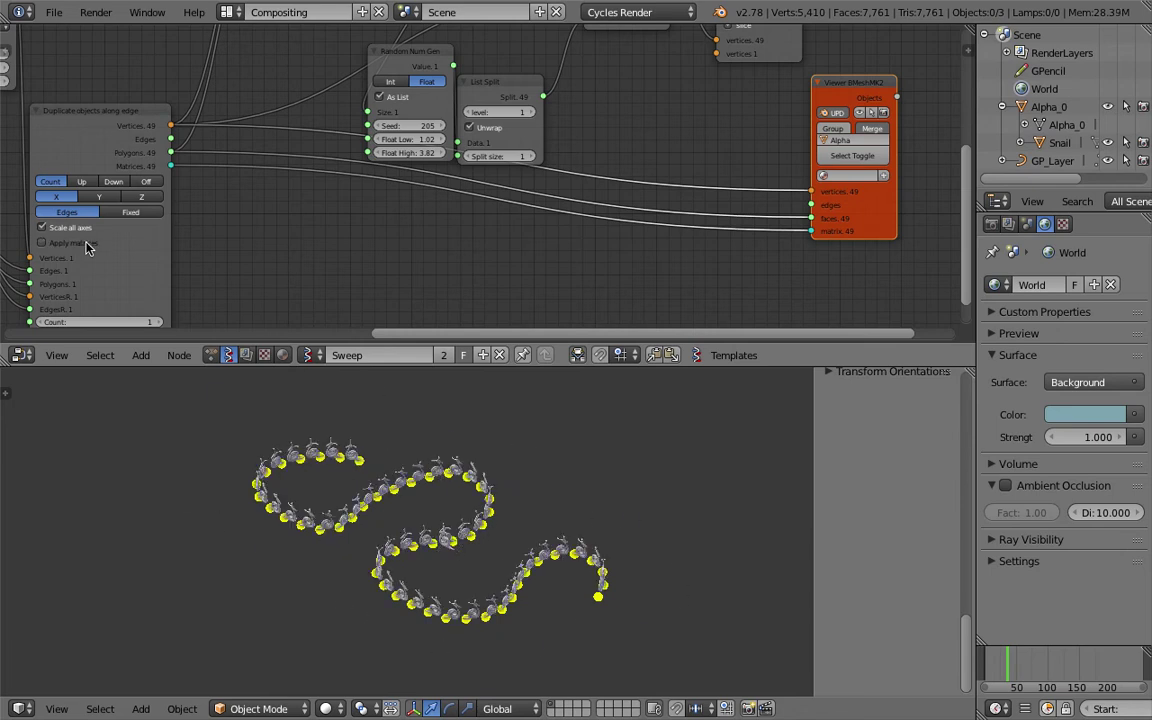
# Add a Matrix Deform node and insert it into the matrix link between Duplicate objects along edge and Viewer BMeshMK2.
pyautogui.moveTo(503, 273); pyautogui.dragTo(504, 260, button='middle')
pyautogui.hotkey('alt', 'space')
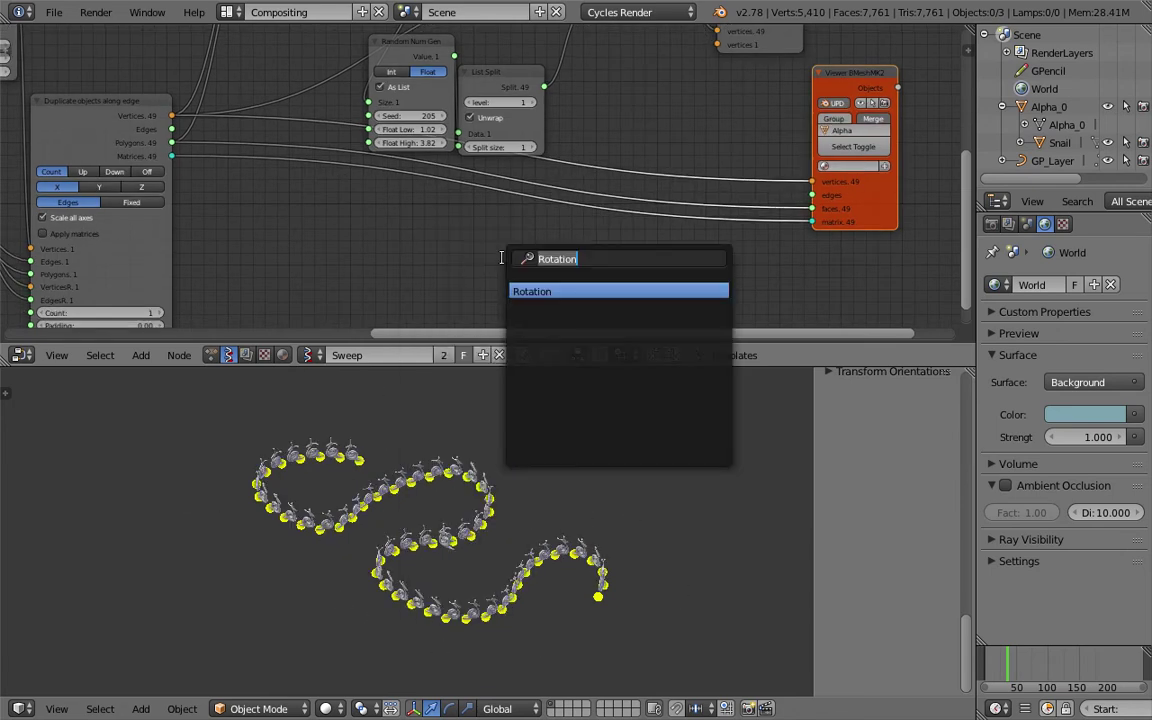
pyautogui.write('matrix de')
pyautogui.press('Return')
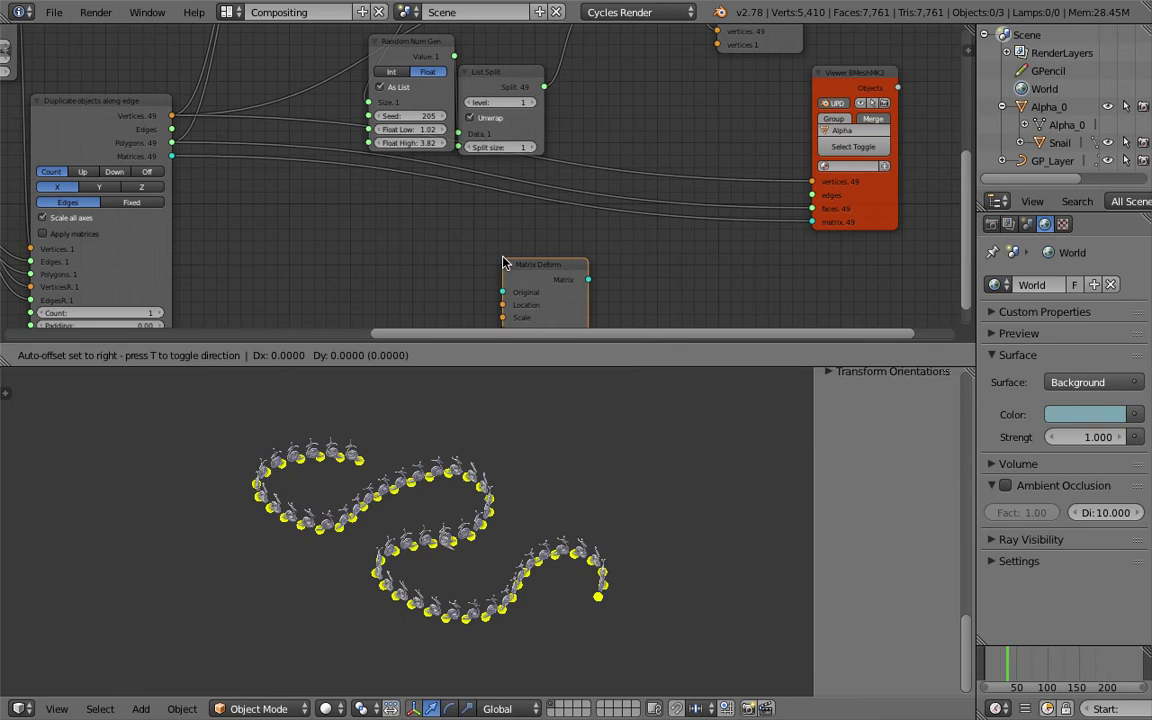
pyautogui.click(485, 197)
pyautogui.scroll(1, 440, 230)
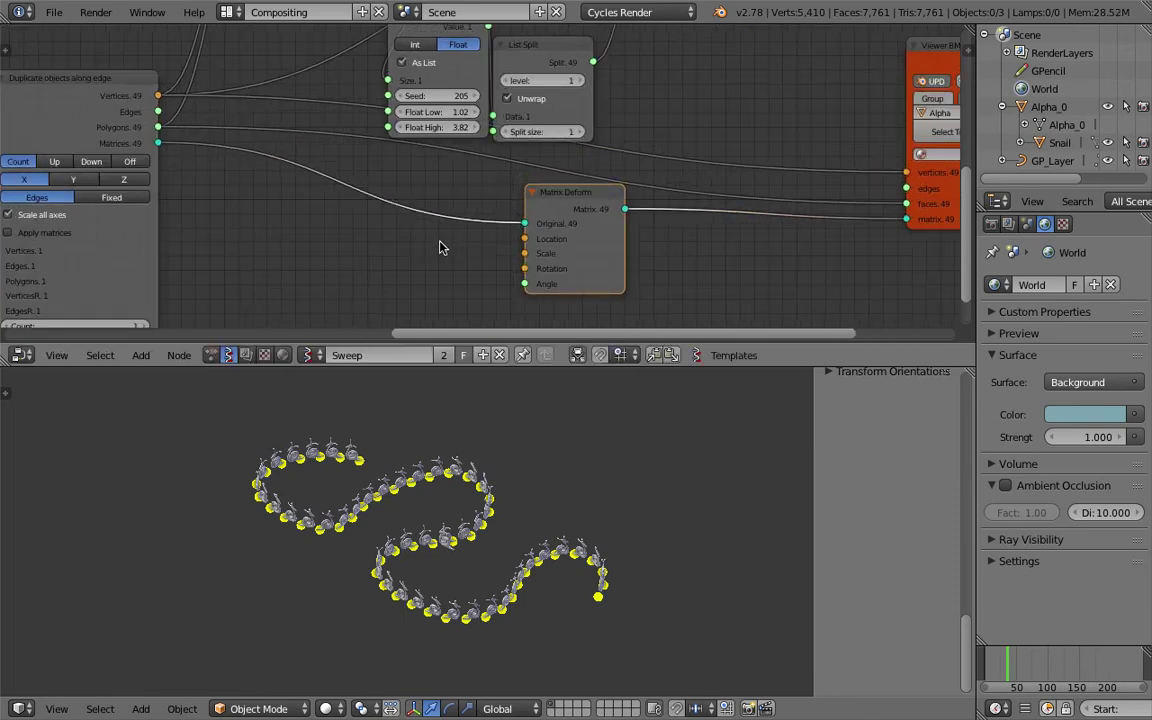
pyautogui.hotkey('alt', 'space')
pyautogui.press('Escape')
pyautogui.hotkey('shift', 'a')
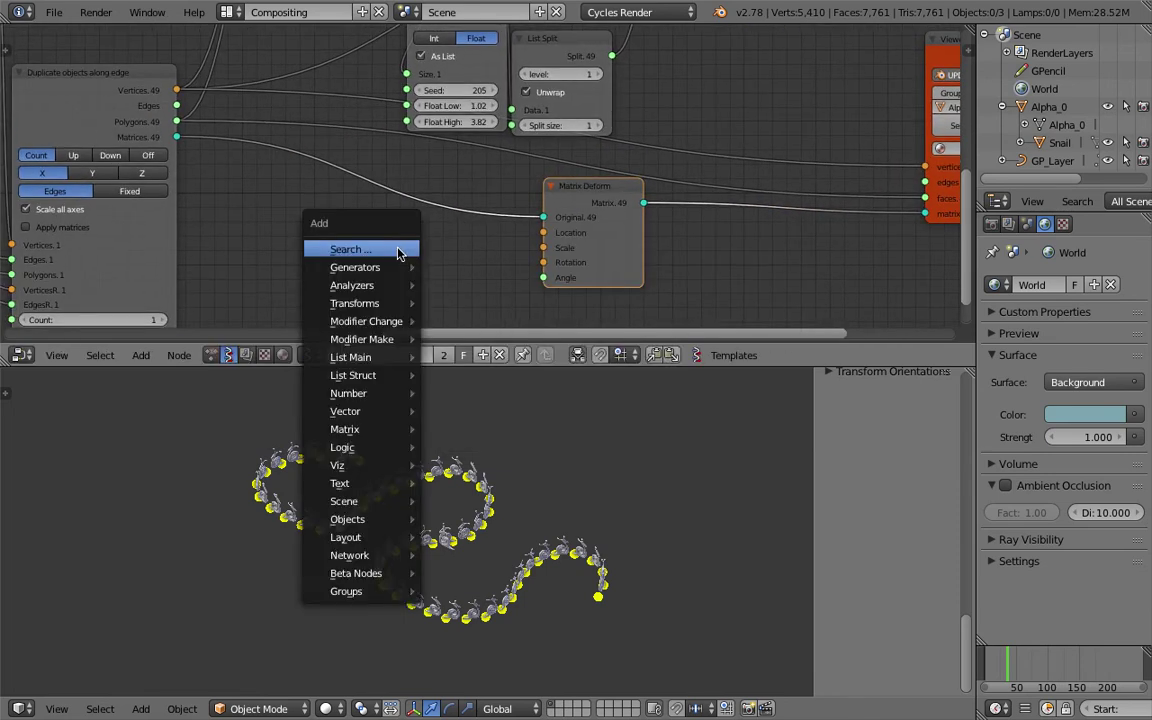
# Try feeding the existing Random Num Gen node's Value into Matrix Deform's Scale input, and cut that link.
pyautogui.moveTo(339, 190); pyautogui.dragTo(368, 229, button='middle')
pyautogui.moveTo(493, 38); pyautogui.dragTo(571, 287)
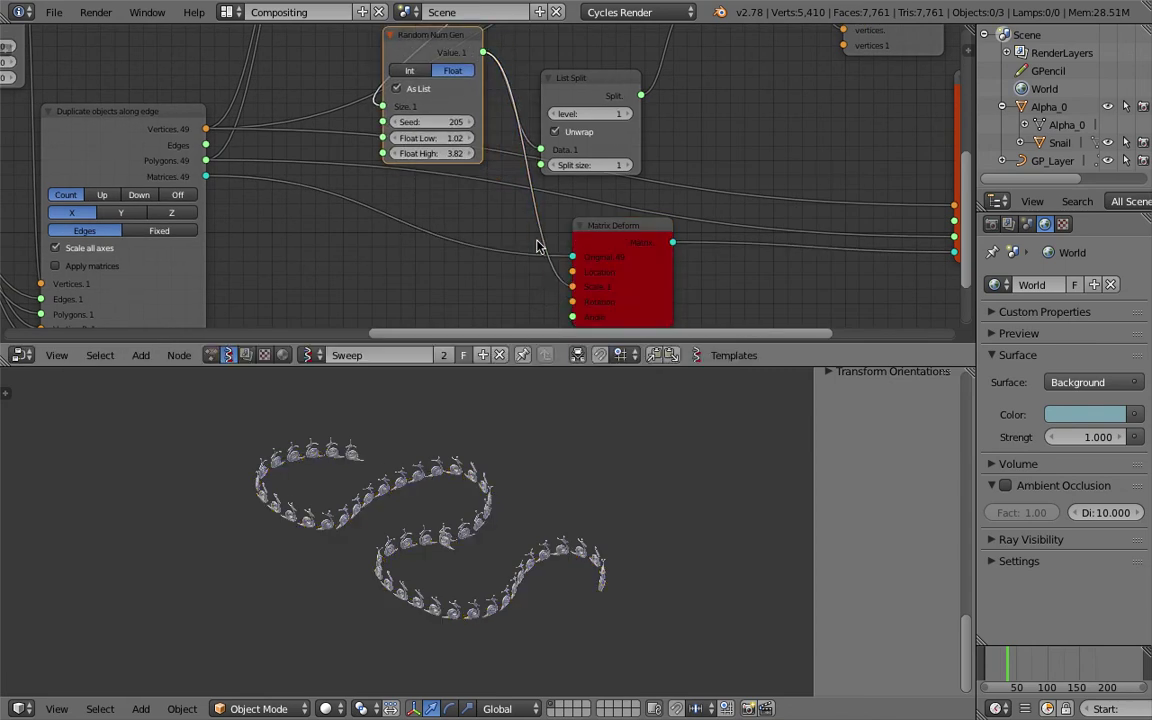
pyautogui.keyDown('ctrl'); pyautogui.moveTo(545, 220); pyautogui.dragTo(556, 216); pyautogui.keyUp('ctrl')
# Add a Random Vector MK2 node and connect its Random output to Matrix Deform's Scale input.
pyautogui.moveTo(443, 285); pyautogui.dragTo(466, 234, button='middle')
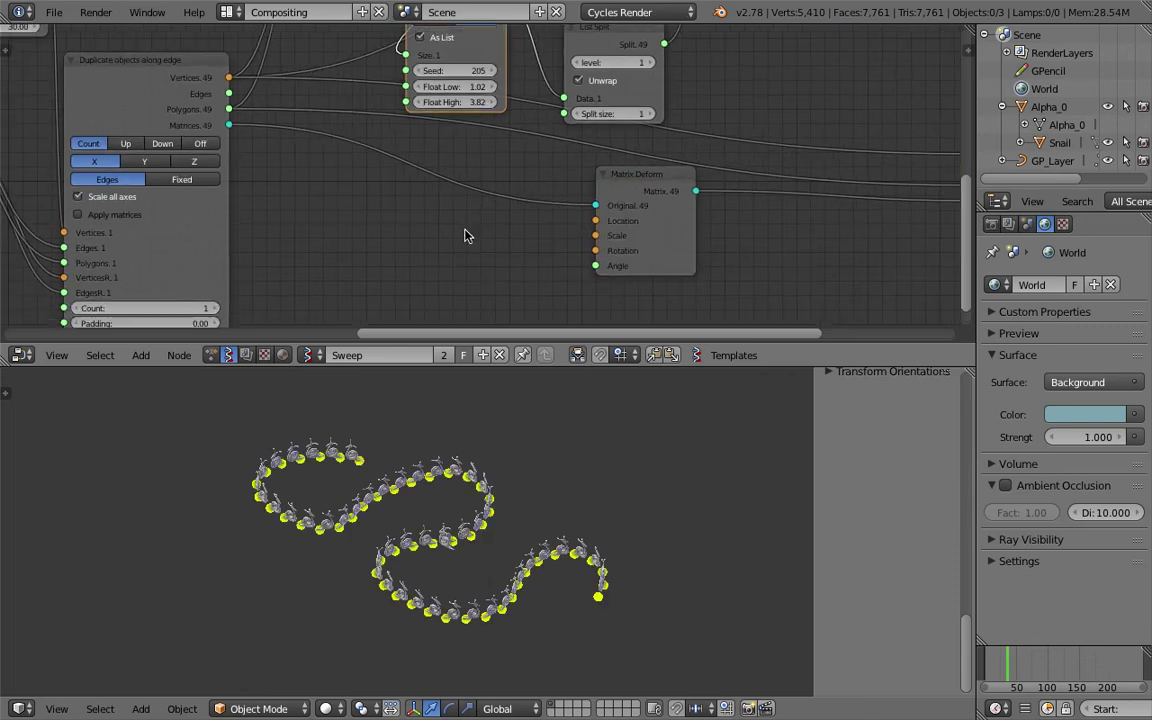
pyautogui.hotkey('shift', 'a')
pyautogui.click(462, 231)
pyautogui.write('random v')
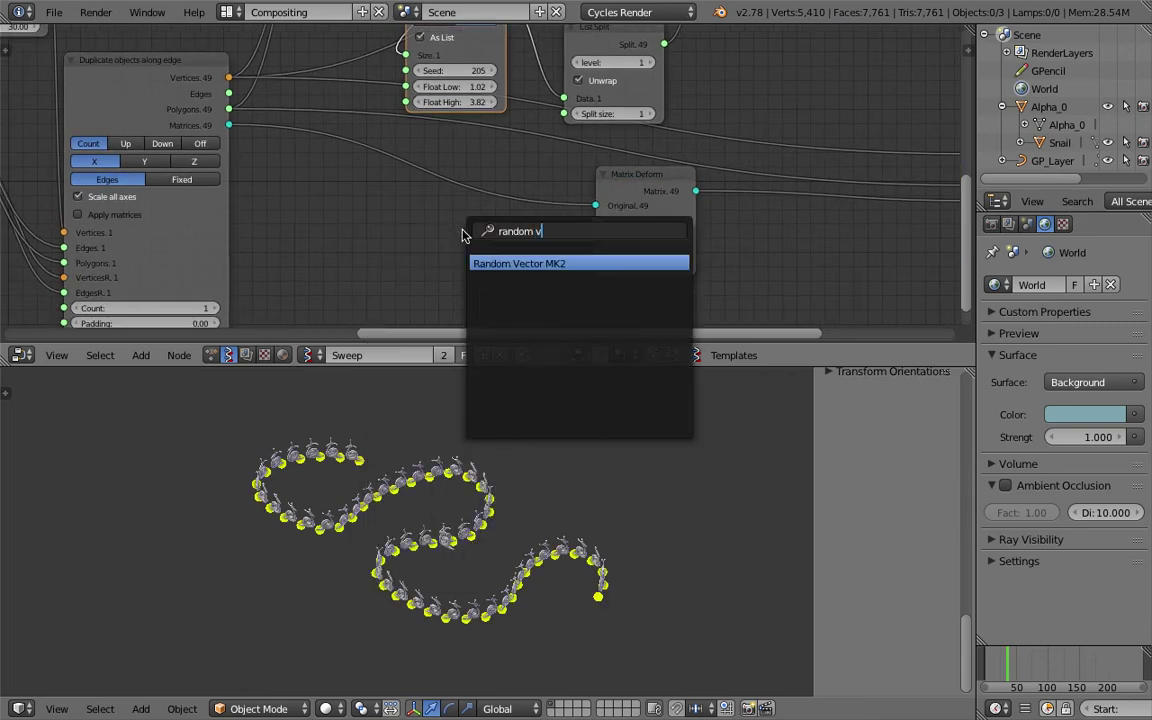
pyautogui.press('Return')
pyautogui.click(450, 236)
pyautogui.moveTo(548, 256)
pyautogui.mouseDown()
pyautogui.moveTo(602, 242)
pyautogui.moveTo(536, 270)
pyautogui.moveTo(561, 270)
pyautogui.mouseUp()
# Set Random Vector MK2 to Count 50, Scale 3.00 and Seed 79, and view the snails from the side.
pyautogui.moveTo(598, 591); pyautogui.dragTo(590, 490, button='middle')
pyautogui.scroll(3, 585, 470)
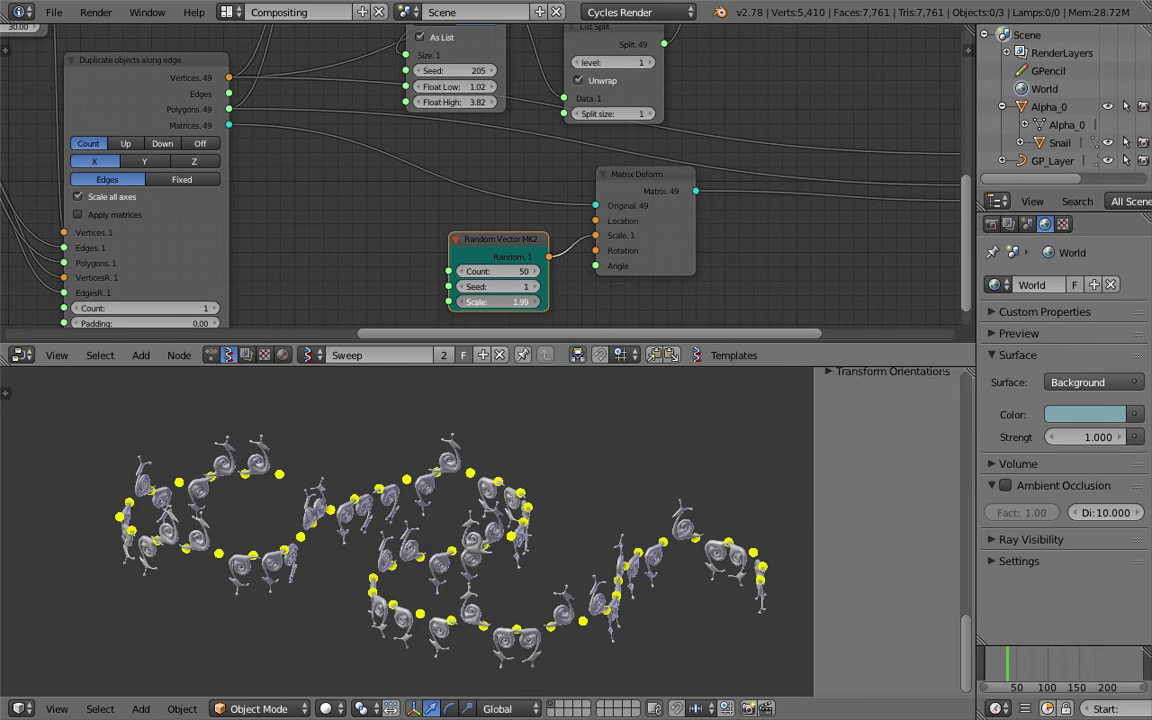
pyautogui.write('3')
pyautogui.press('Return')
pyautogui.moveTo(483, 286); pyautogui.dragTo(559, 286)
pyautogui.moveTo(532, 566); pyautogui.dragTo(482, 478, button='middle')
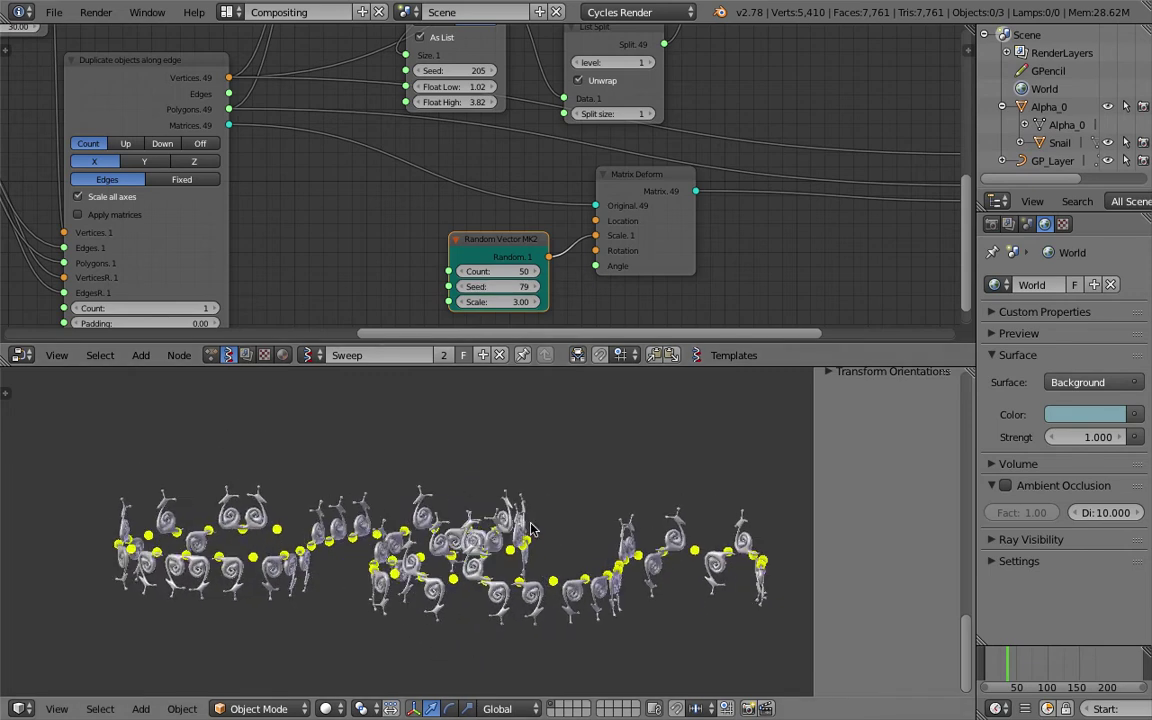
# Delete the Random Vector MK2 node.
pyautogui.moveTo(506, 242); pyautogui.dragTo(463, 242)
pyautogui.moveTo(453, 246); pyautogui.dragTo(463, 215, button='middle')
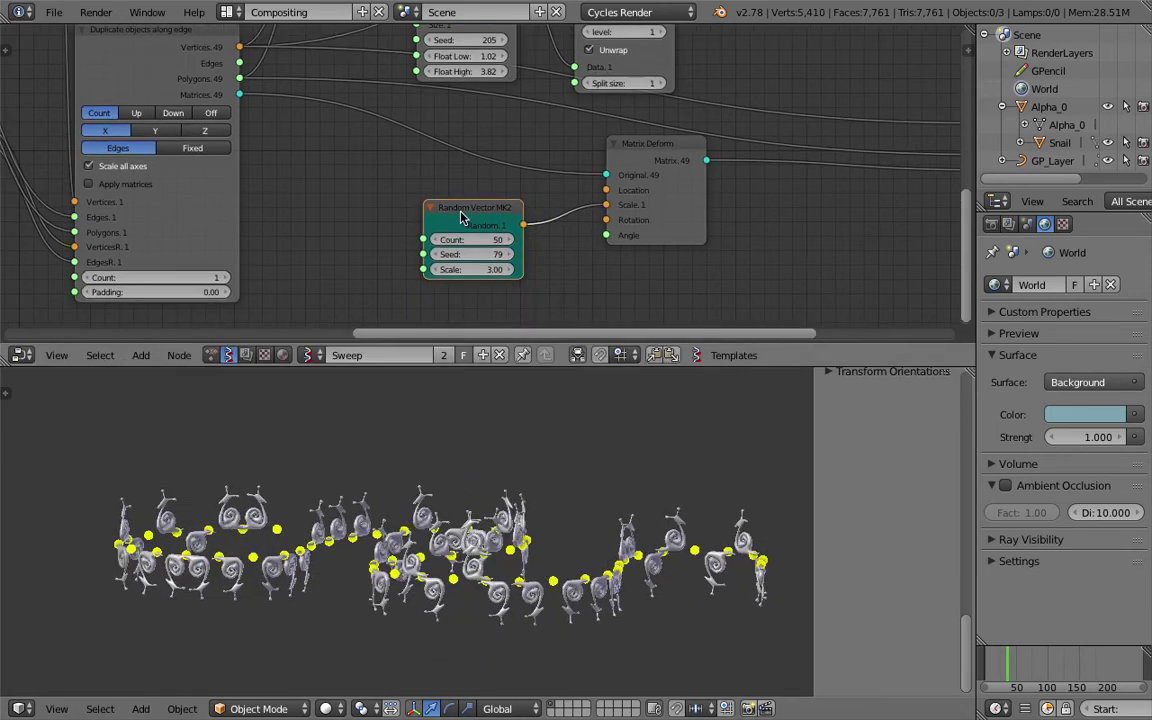
pyautogui.press('x')
# Add a second Random Num Gen node between Duplicate objects along edge and Matrix Deform.
pyautogui.hotkey('shift', 'a')
pyautogui.click(434, 214)
pyautogui.write('random n')
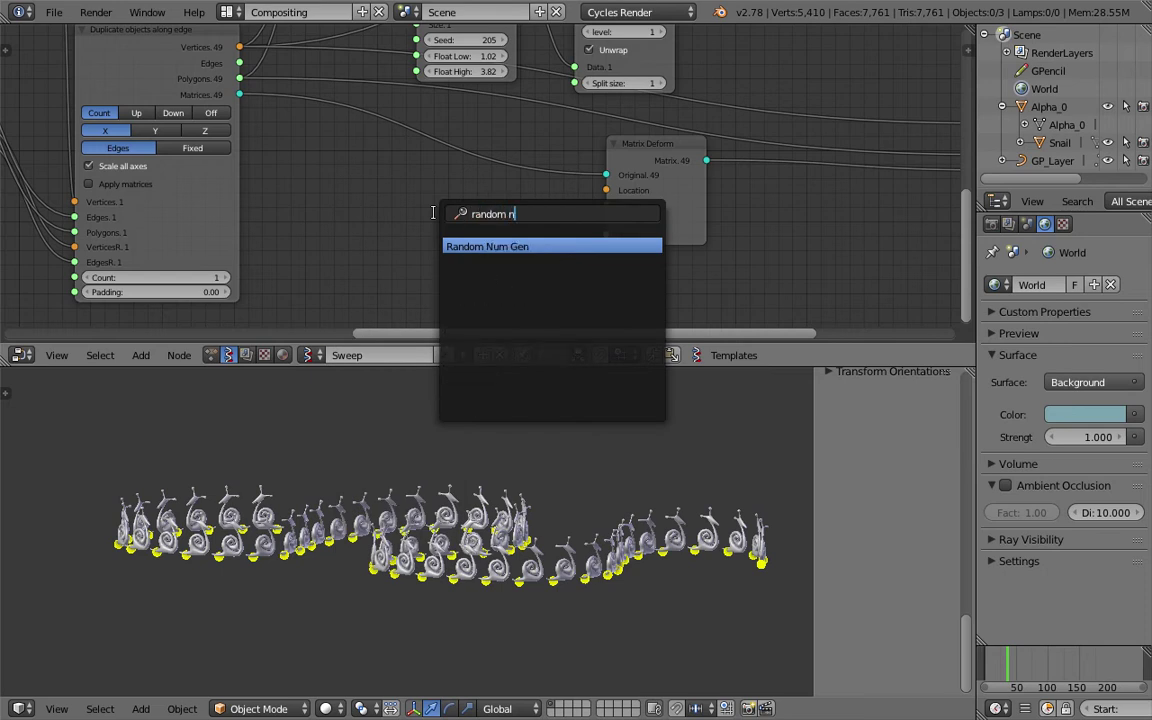
pyautogui.press('Return')
pyautogui.click(425, 190)
# Add a Vector in node between the new Random Num Gen and Matrix Deform.
pyautogui.hotkey('shift', 'a')
pyautogui.click(470, 206)
pyautogui.write('vector i')
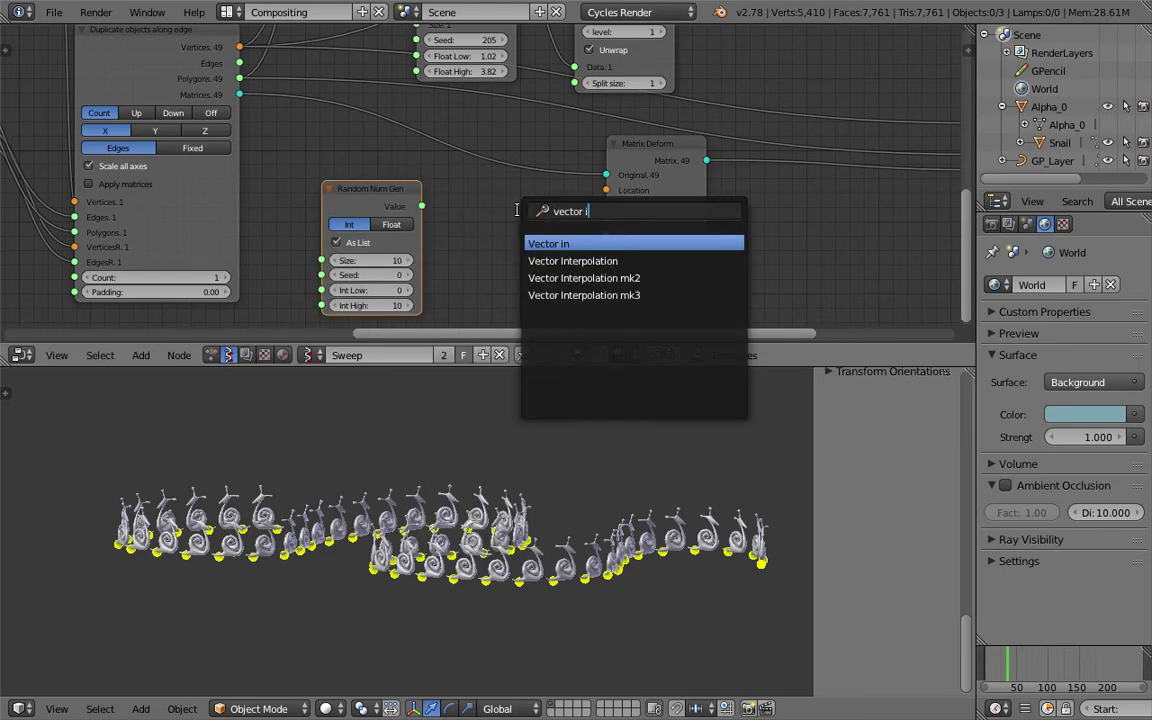
pyautogui.press('Return')
pyautogui.click(472, 206)
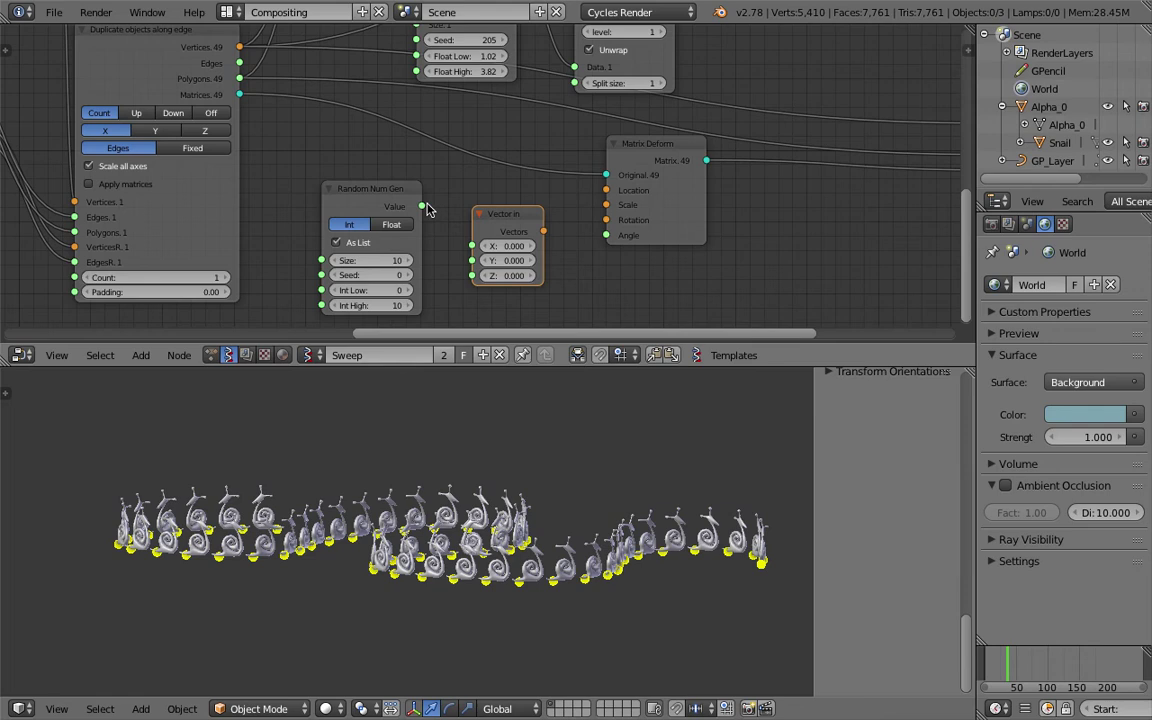
# Set Random Num Gen to Float, link its Value to Vector in's X, Y and Z, and link Vectors to Matrix Deform's Scale.
pyautogui.moveTo(423, 206); pyautogui.dragTo(472, 275)
pyautogui.click(391, 224)
pyautogui.moveTo(544, 232); pyautogui.dragTo(606, 205)
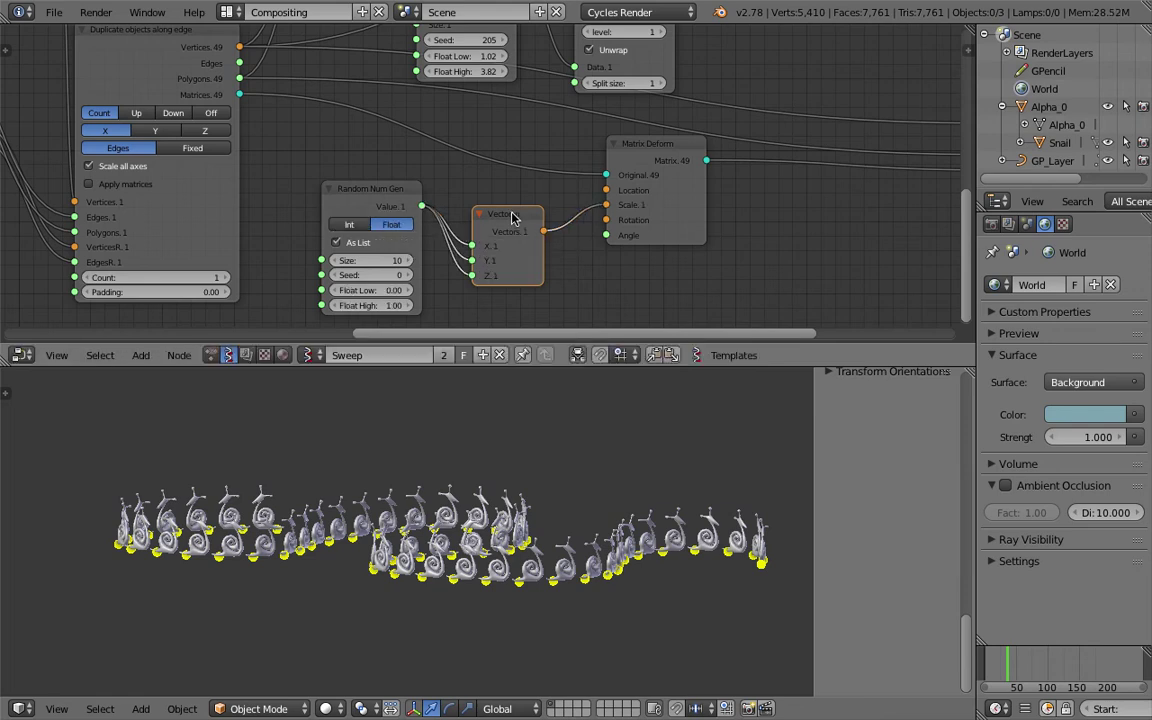
# Set the new Random Num Gen to Size 53, Seed 127, Float Low 0.60 and Float High 11.80.
pyautogui.moveTo(394, 261); pyautogui.dragTo(428, 261)
pyautogui.moveTo(377, 291); pyautogui.dragTo(401, 291)
pyautogui.moveTo(378, 306); pyautogui.dragTo(393, 306)
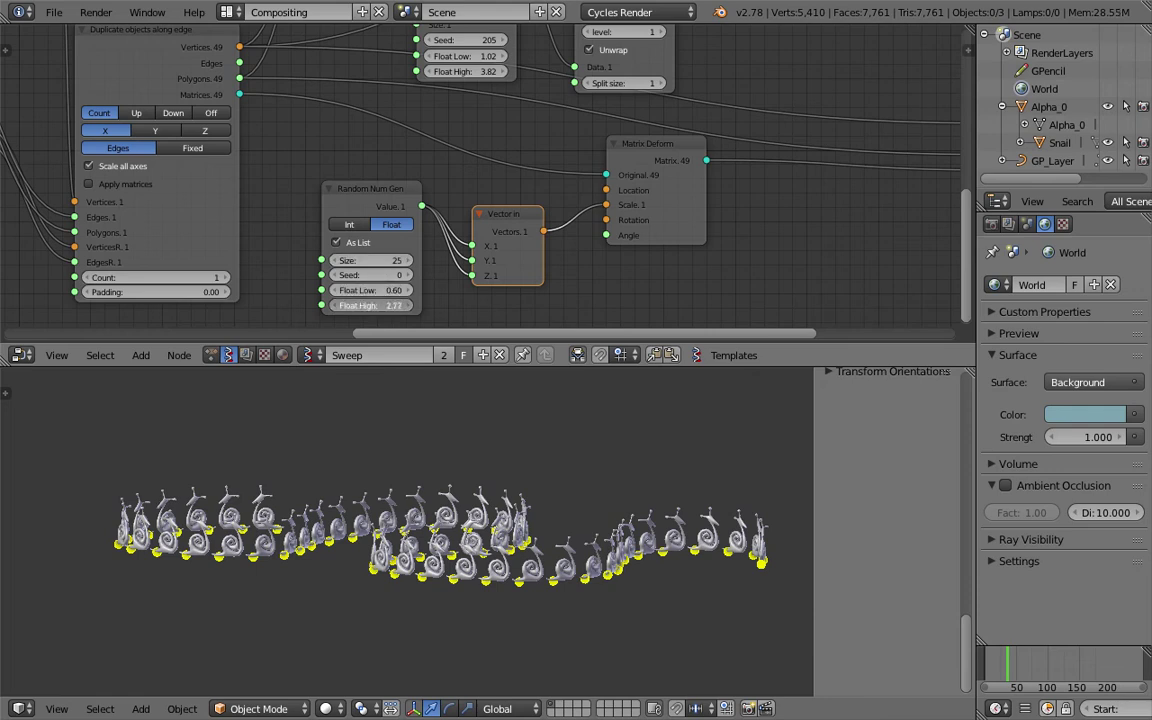
pyautogui.moveTo(366, 260); pyautogui.dragTo(385, 275)
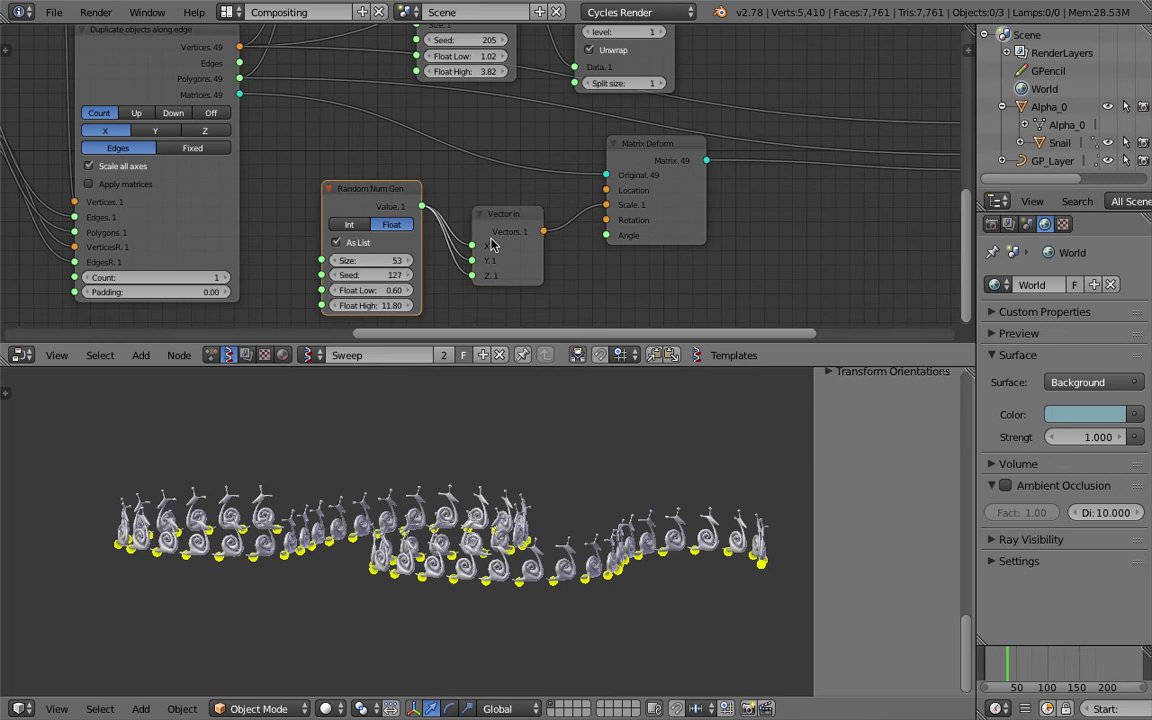
# Spread the new Random Num Gen, Vector in and Matrix Deform nodes apart to make room between them.
pyautogui.moveTo(410, 191); pyautogui.dragTo(377, 187)
pyautogui.moveTo(504, 219); pyautogui.dragTo(454, 223)
pyautogui.moveTo(674, 157); pyautogui.dragTo(732, 173)
# Insert a List Split node into the link from Vector in to Matrix Deform's Scale input, leaving Unwrap on.
pyautogui.moveTo(611, 228); pyautogui.dragTo(491, 201, button='middle')
pyautogui.scroll(-1, 491, 201)
pyautogui.scroll(1, 480, 207)
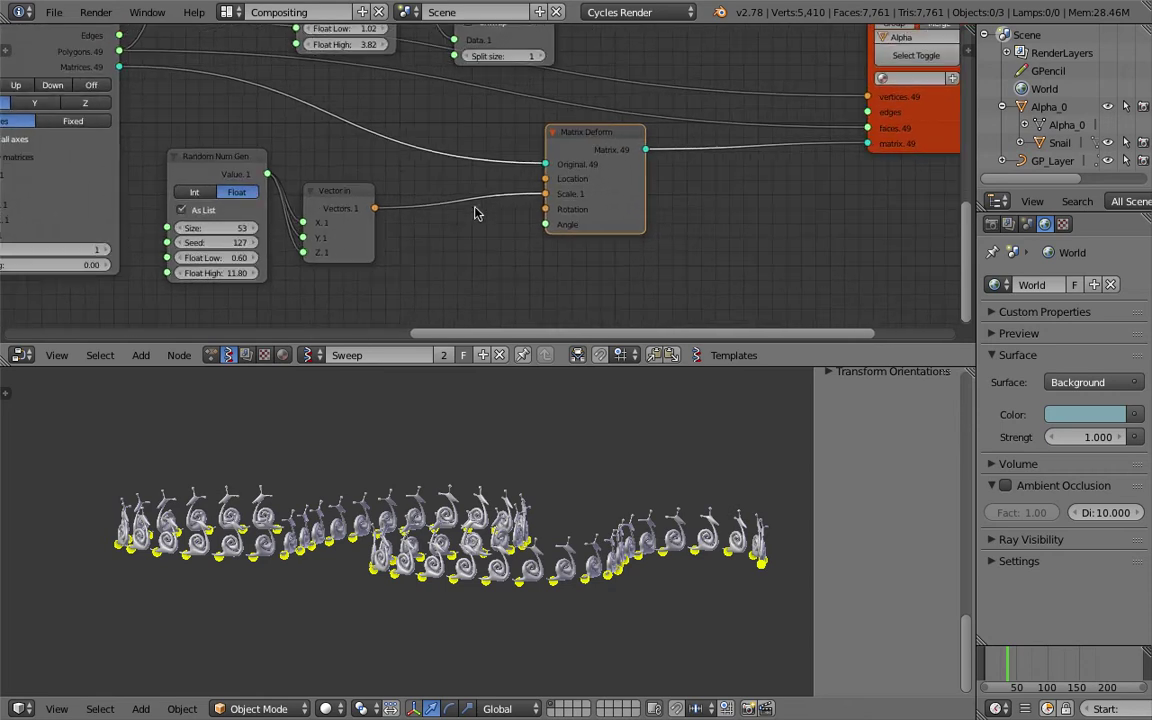
pyautogui.hotkey('shift', 'a')
pyautogui.click(450, 210)
pyautogui.write('split')
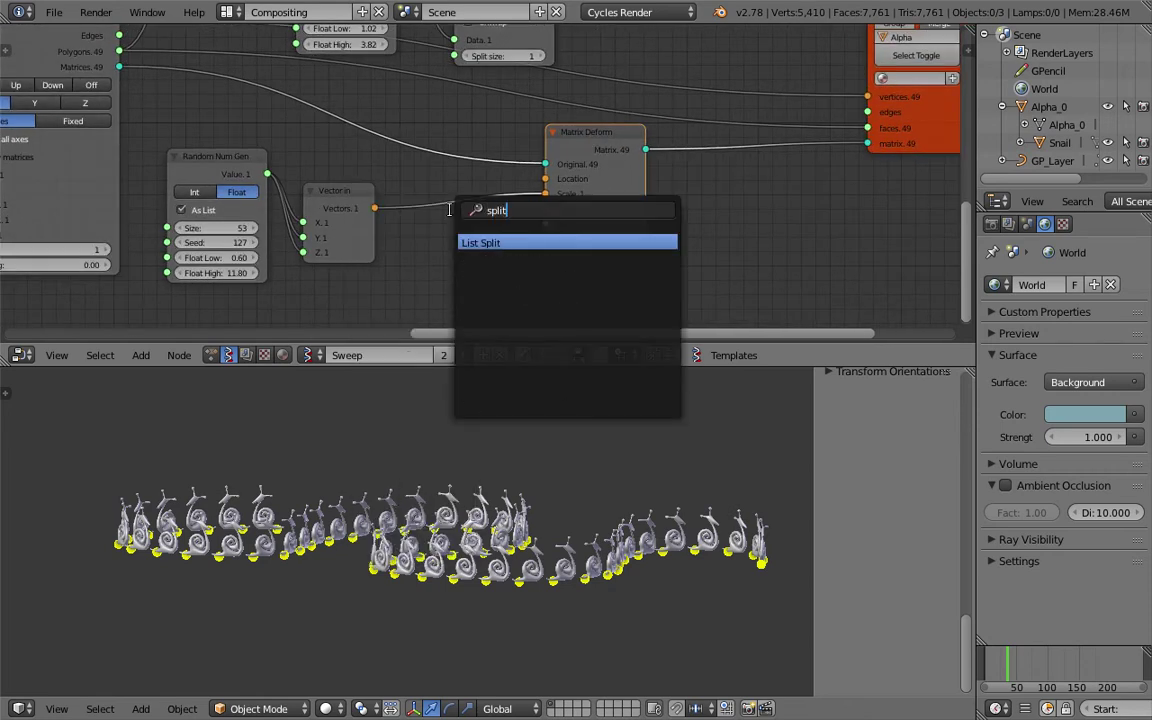
pyautogui.press('Return')
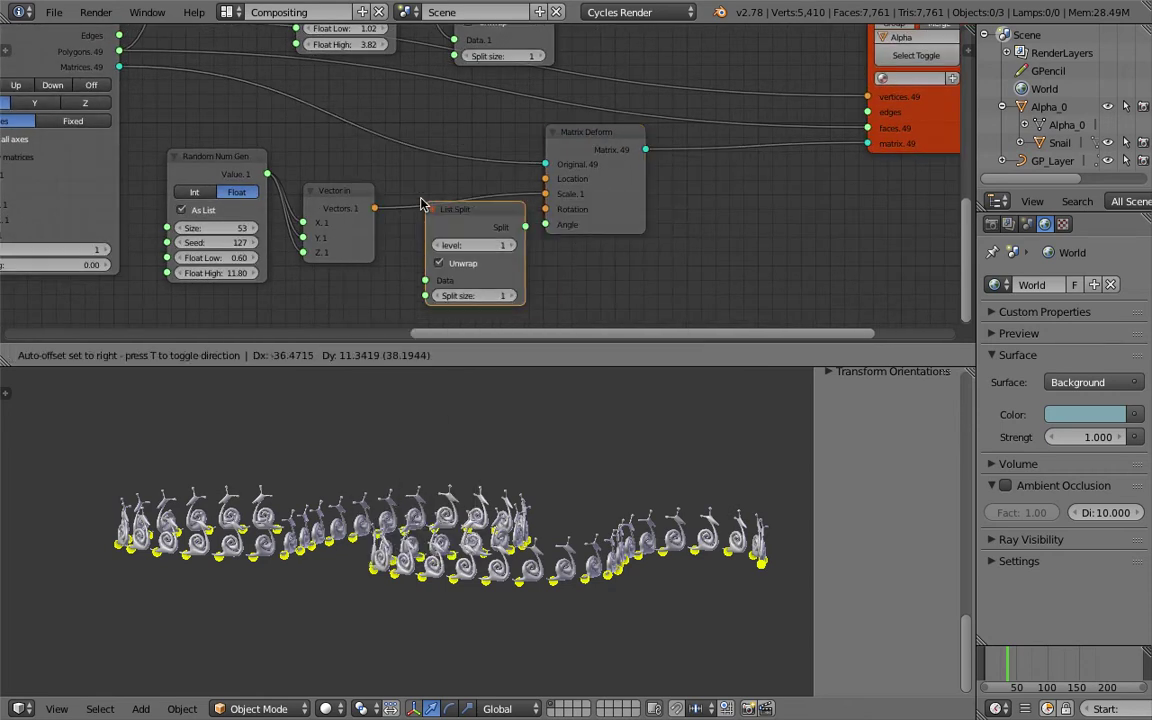
pyautogui.click(420, 204)
pyautogui.click(468, 261)
pyautogui.click(468, 261)
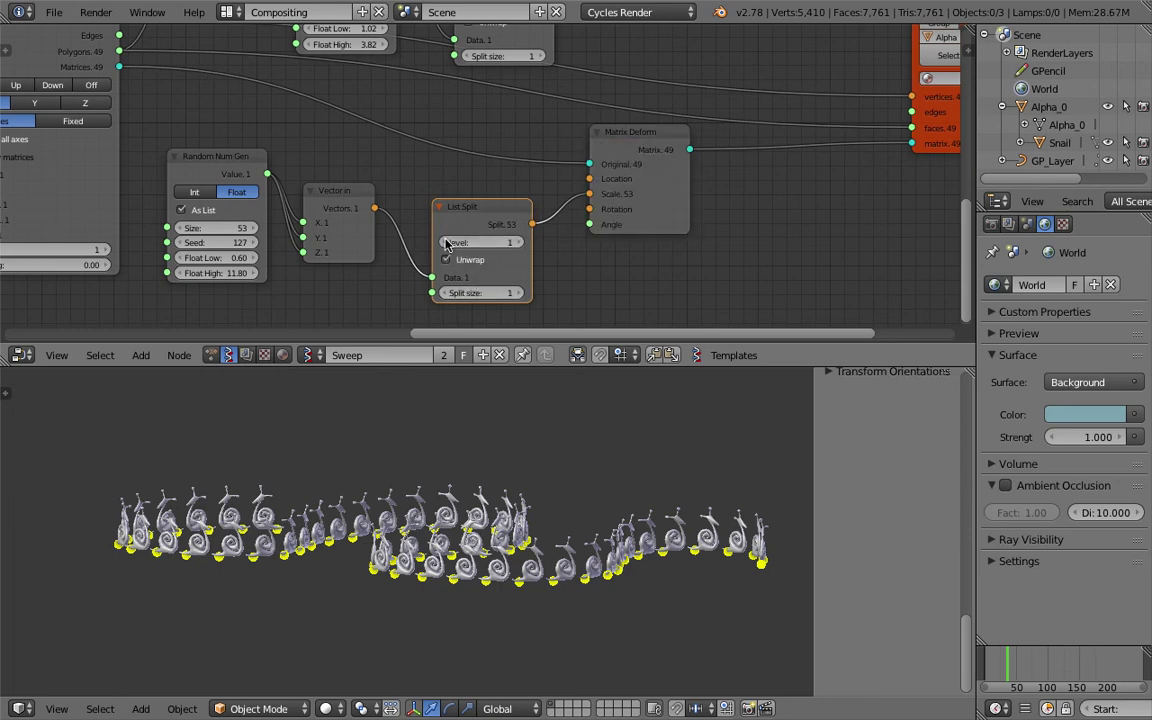
pyautogui.moveTo(372, 227); pyautogui.dragTo(390, 224, button='middle')
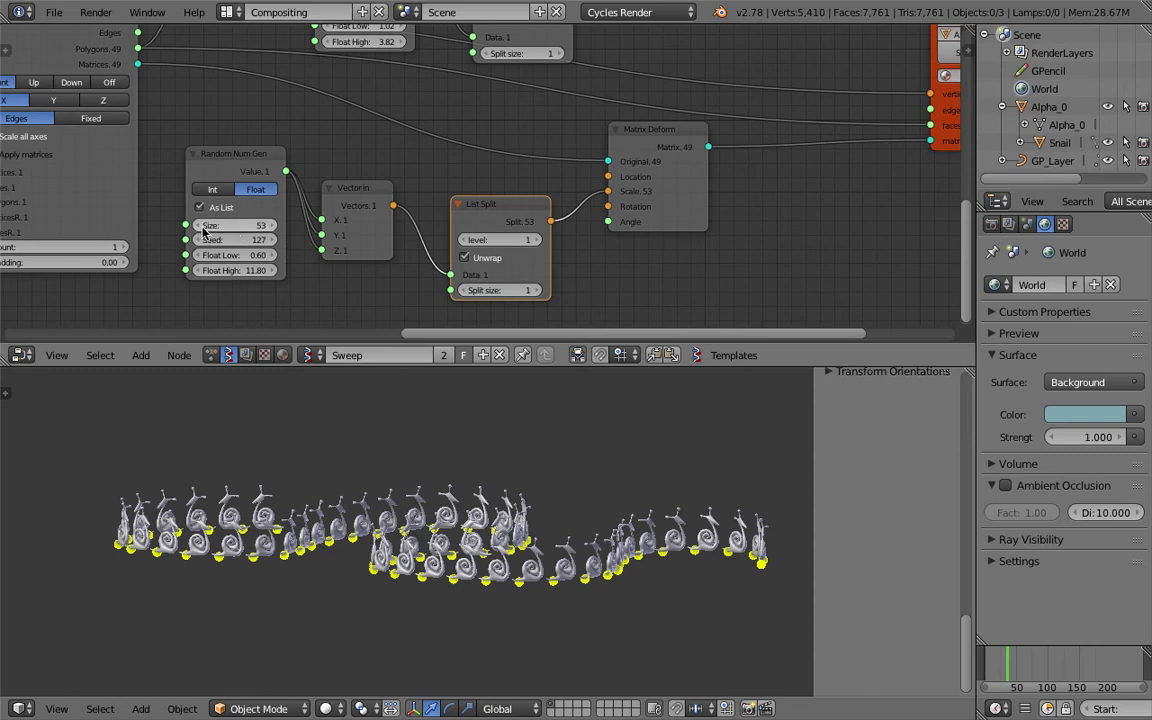
# Set Random Num Gen to Size 49, Float Low 1.59 and Float High 12.37, and try List Split with level 2 and split size 2.
pyautogui.moveTo(202, 228); pyautogui.dragTo(194, 228)
pyautogui.keyDown('ctrl'); pyautogui.scroll(-1, 240, 226); pyautogui.keyUp('ctrl')
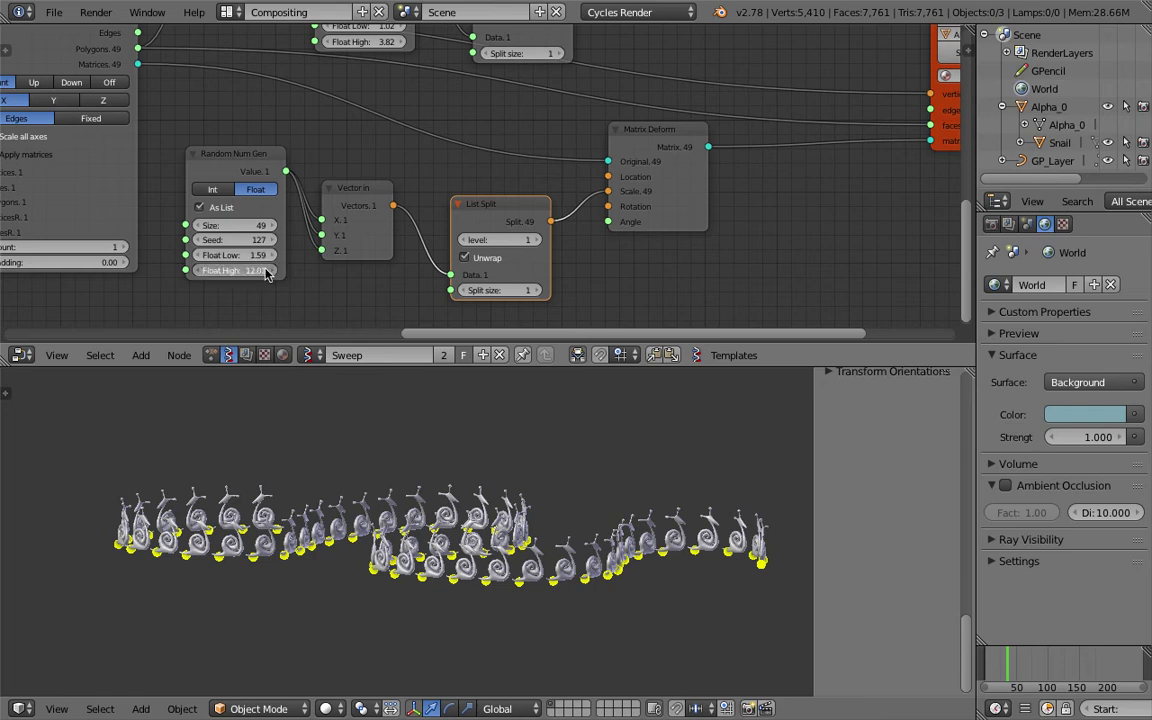
pyautogui.click(537, 240)
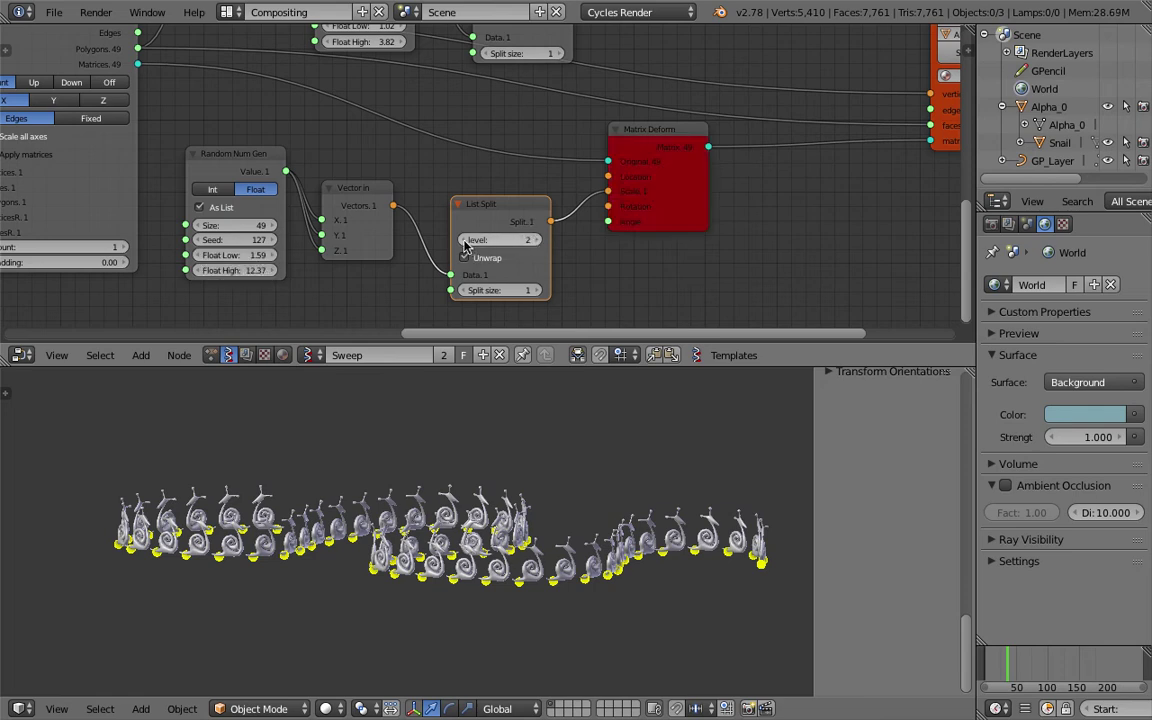
pyautogui.click(465, 240)
pyautogui.click(537, 290)
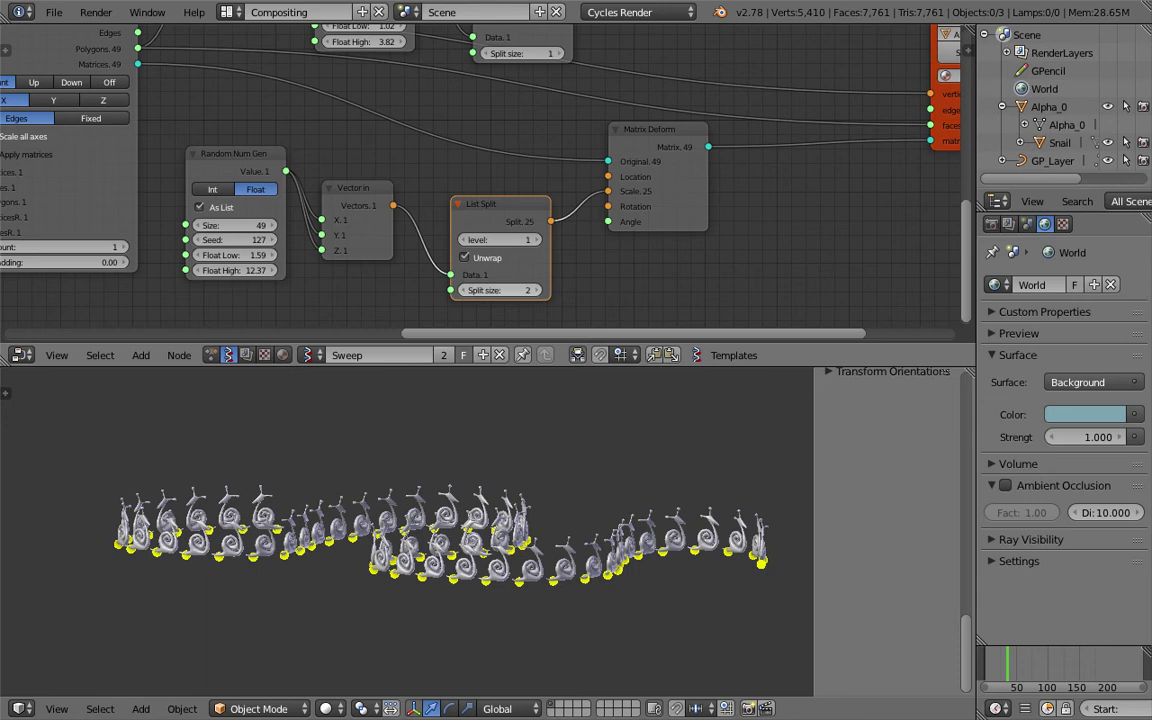
# Reorder the nodes so Random Num Gen feeds List Split, List Split feeds Vector in's X, Y and Z, and Vectors feeds Matrix Deform's Scale.
pyautogui.moveTo(364, 194); pyautogui.dragTo(371, 225)
pyautogui.moveTo(503, 214); pyautogui.dragTo(458, 222)
pyautogui.moveTo(381, 223); pyautogui.dragTo(390, 216)
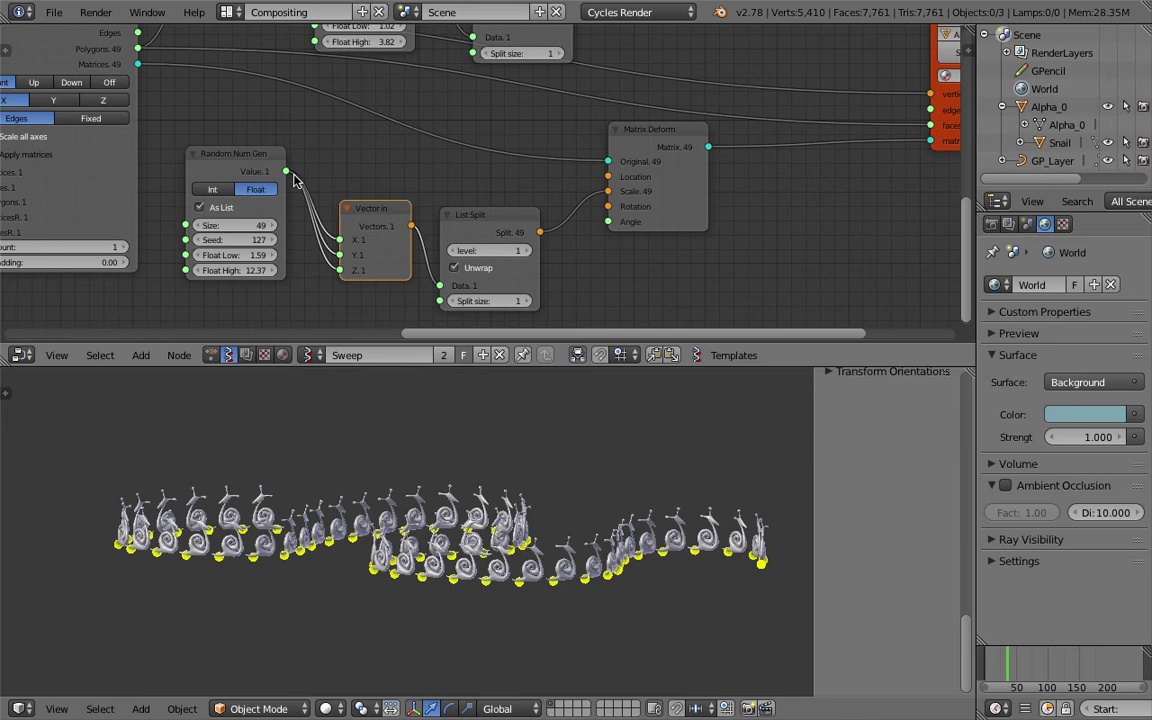
pyautogui.moveTo(294, 178); pyautogui.dragTo(320, 194)
pyautogui.moveTo(437, 287); pyautogui.dragTo(440, 286)
pyautogui.moveTo(378, 226); pyautogui.dragTo(590, 258)
pyautogui.moveTo(478, 221); pyautogui.dragTo(535, 288)
pyautogui.moveTo(426, 231); pyautogui.dragTo(536, 318)
pyautogui.moveTo(562, 267); pyautogui.dragTo(608, 191)
pyautogui.moveTo(522, 244); pyautogui.dragTo(512, 211)
pyautogui.hotkey('ctrl', 's')
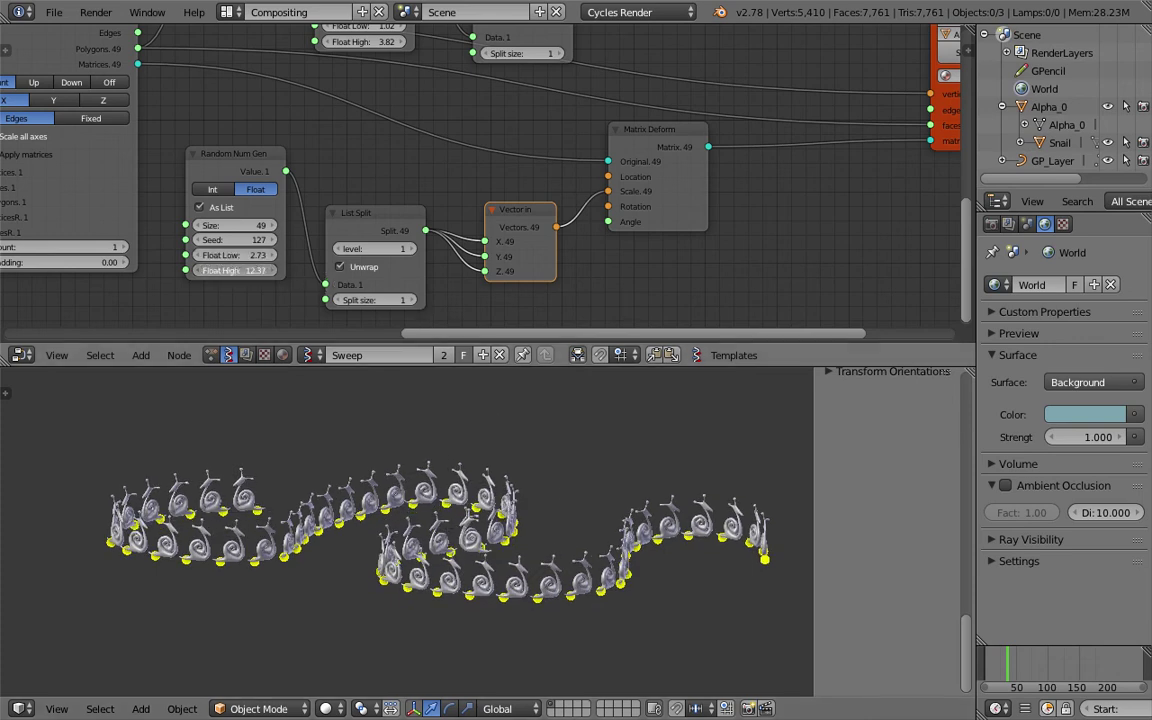
# Set Random Num Gen to Size 47, Seed 185, Float Low 2.73 and Float High 14.35, and try another List Split level.
pyautogui.moveTo(236, 271); pyautogui.dragTo(262, 225)
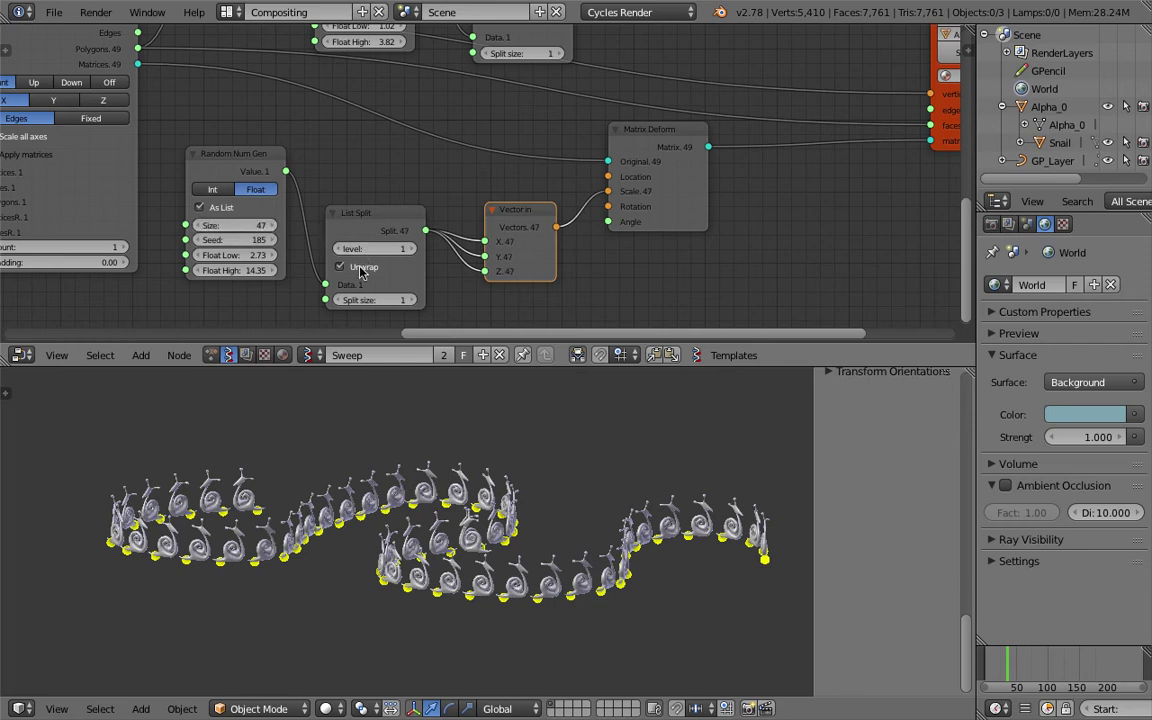
pyautogui.click(390, 250)
pyautogui.moveTo(390, 250); pyautogui.dragTo(405, 250)
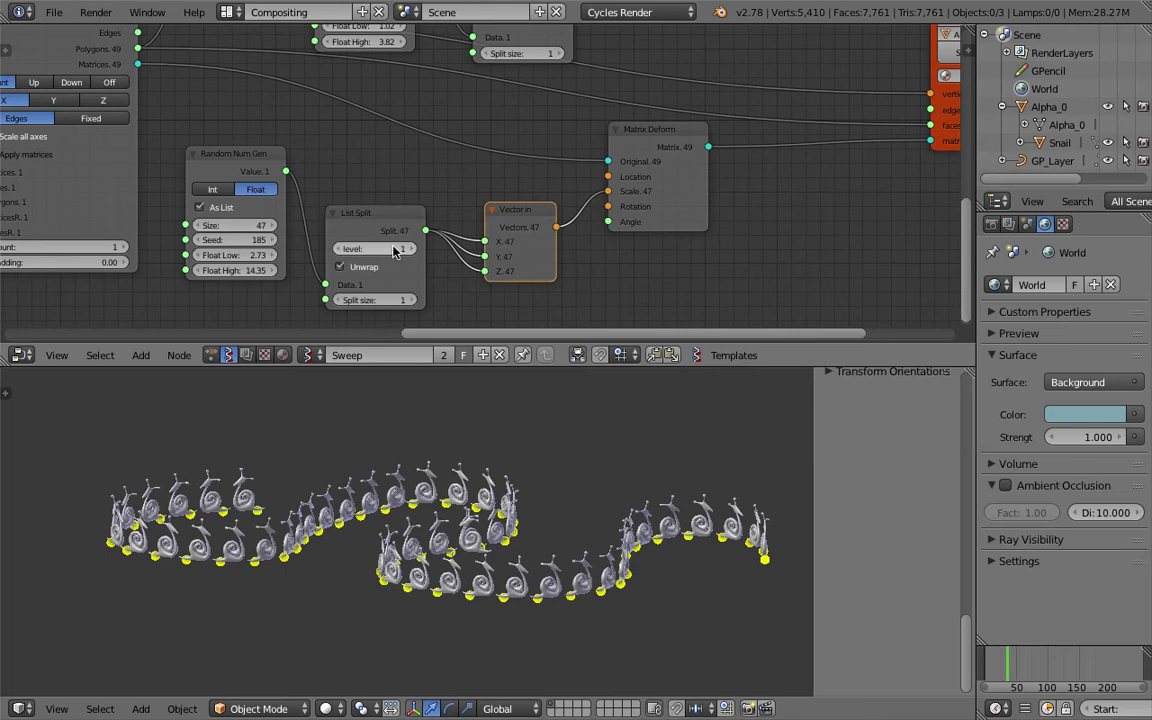
pyautogui.click(409, 250)
pyautogui.click(339, 247)
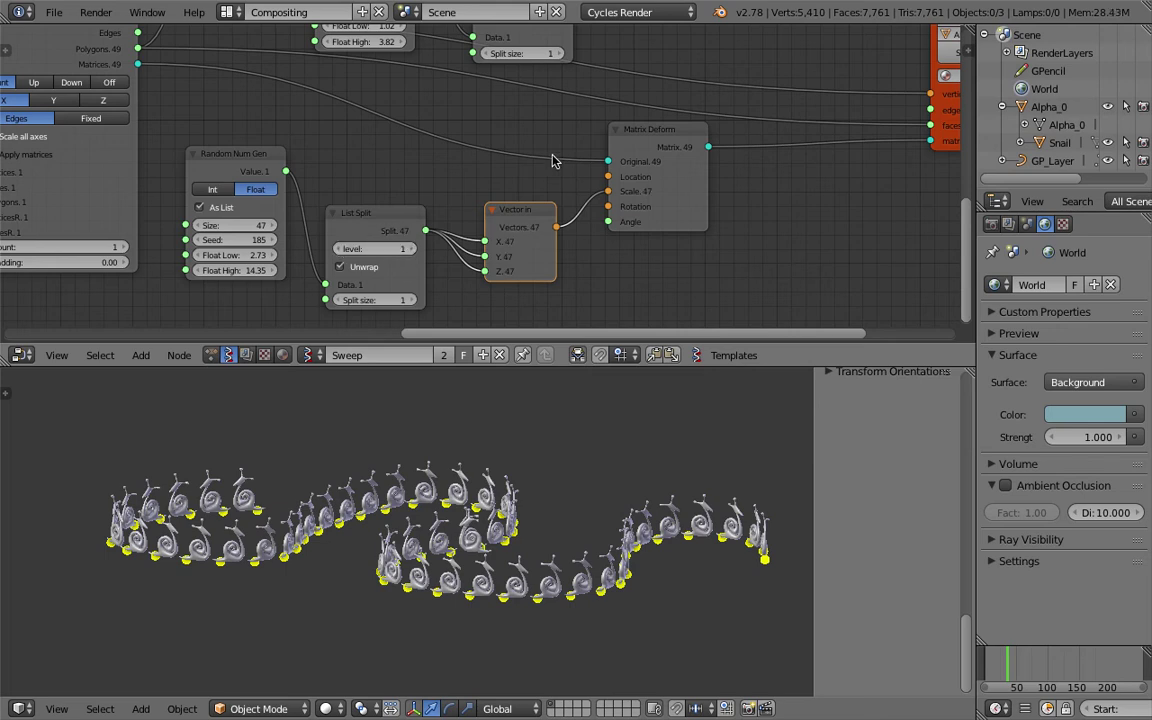
# Move the Matrix Deform node a little farther away from Vector in.
pyautogui.moveTo(552, 168); pyautogui.dragTo(548, 176, button='middle')
pyautogui.scroll(-2, 610, 184)
pyautogui.moveTo(642, 170); pyautogui.dragTo(543, 192, button='middle')
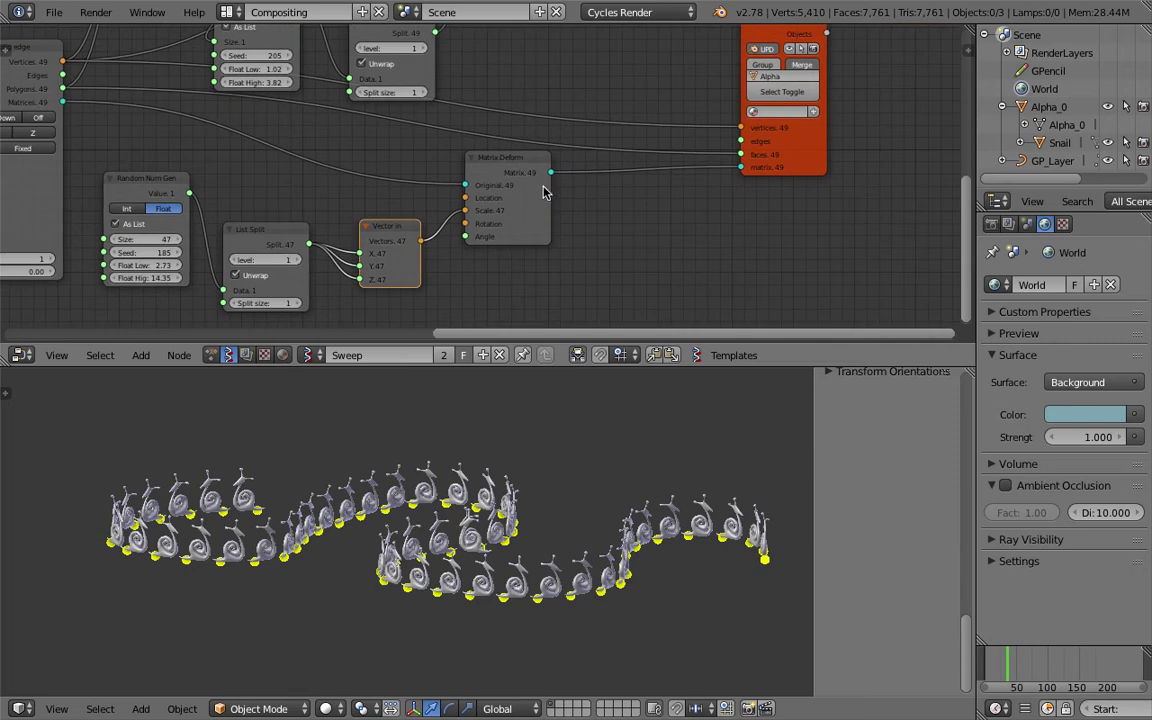
pyautogui.moveTo(525, 177); pyautogui.dragTo(548, 201)
# Examine the snail instances along the curve up close from several angles, in both wireframe and solid shading.
pyautogui.scroll(5, 453, 612)
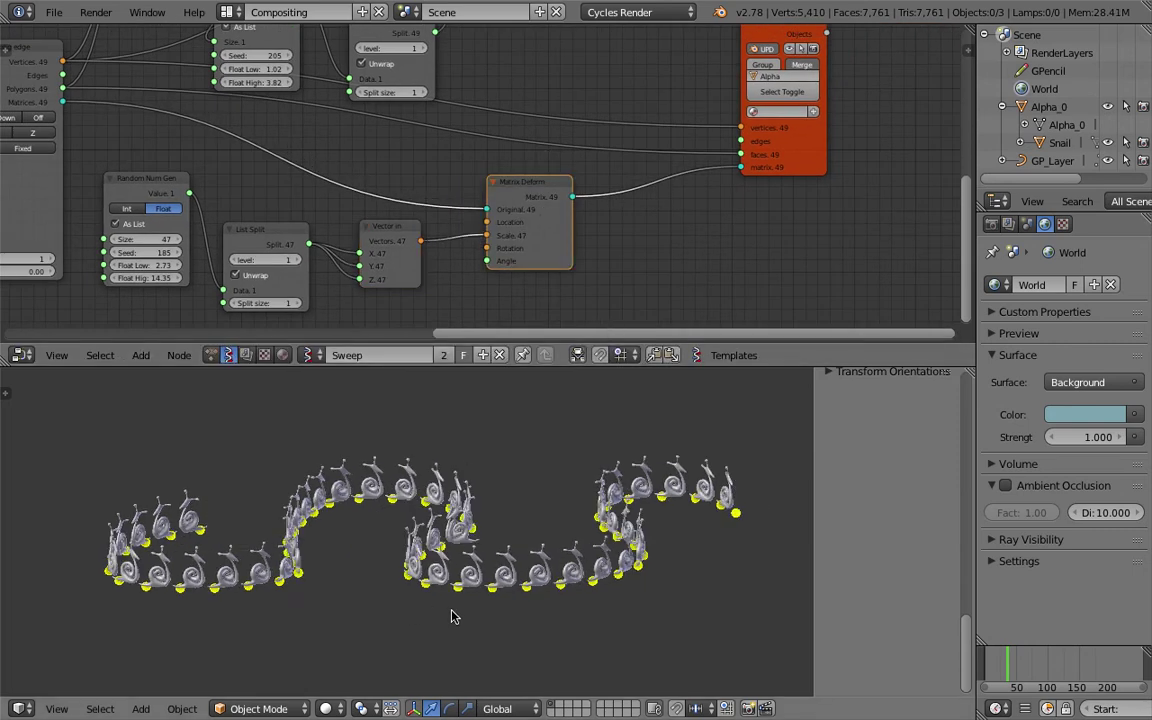
pyautogui.moveTo(485, 590); pyautogui.dragTo(442, 496, button='middle')
pyautogui.moveTo(213, 128); pyautogui.dragTo(333, 129, button='middle')
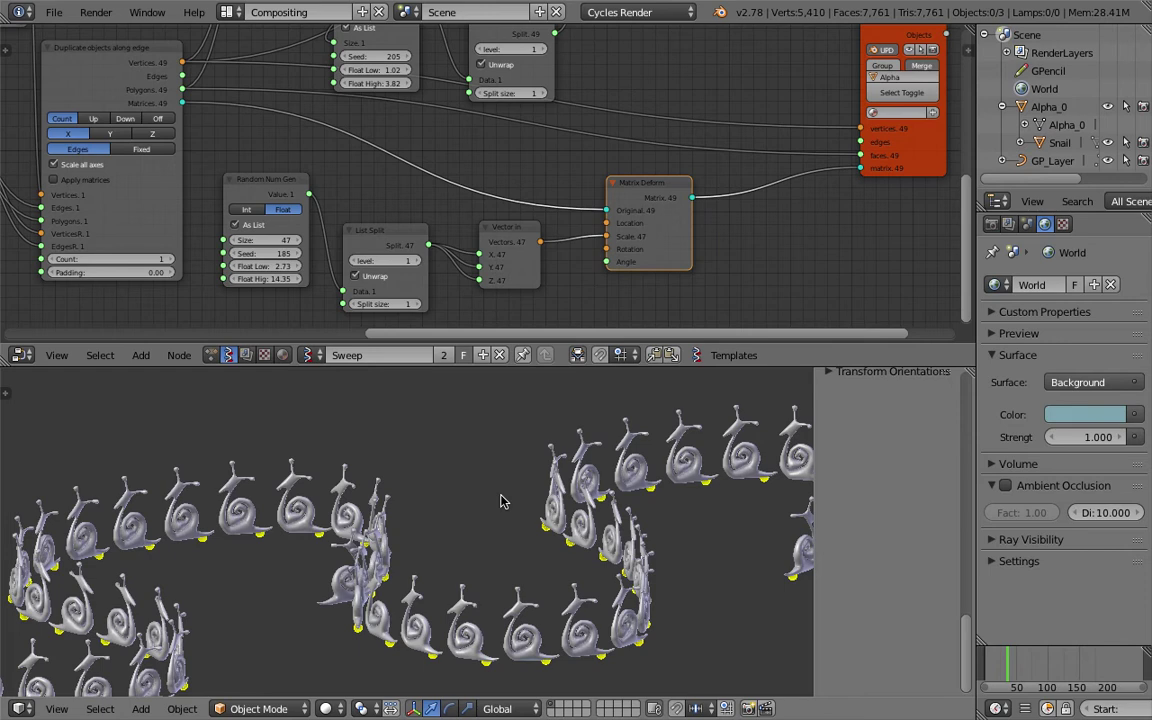
pyautogui.press('z')
pyautogui.moveTo(501, 497)
pyautogui.mouseDown(button='middle')
pyautogui.moveTo(520, 520)
pyautogui.moveTo(592, 512)
pyautogui.mouseUp(button='middle')
pyautogui.press('z')
pyautogui.press('z')
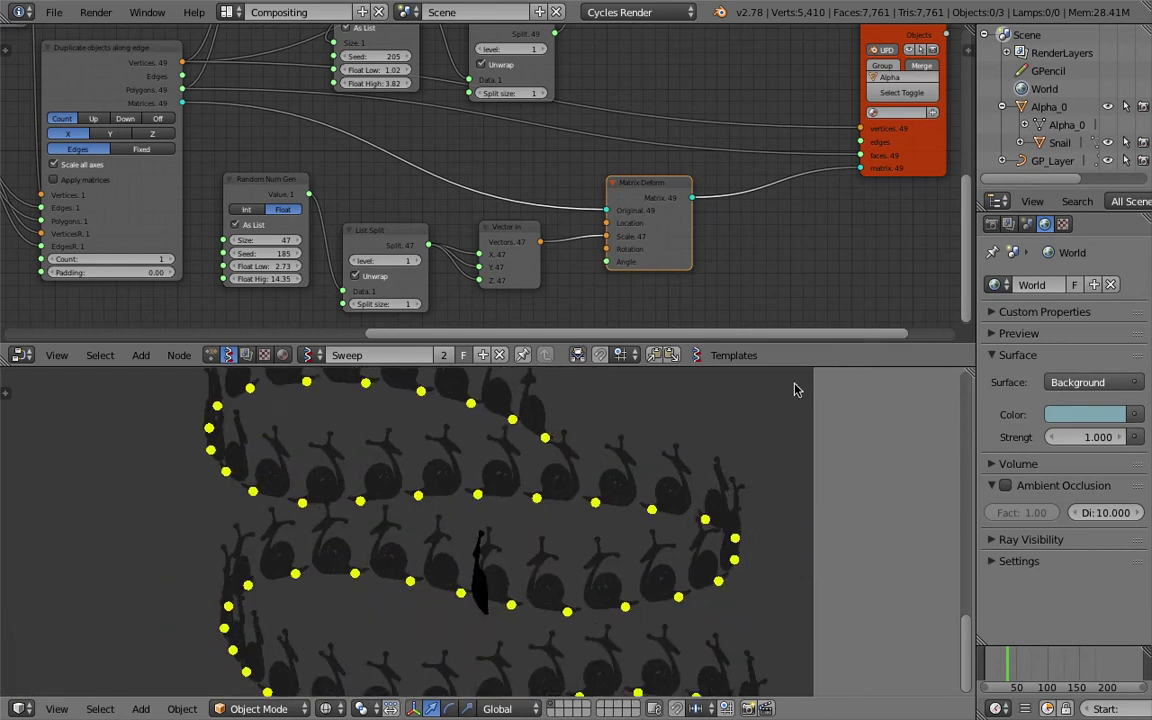
pyautogui.moveTo(689, 497); pyautogui.dragTo(795, 467, button='middle')
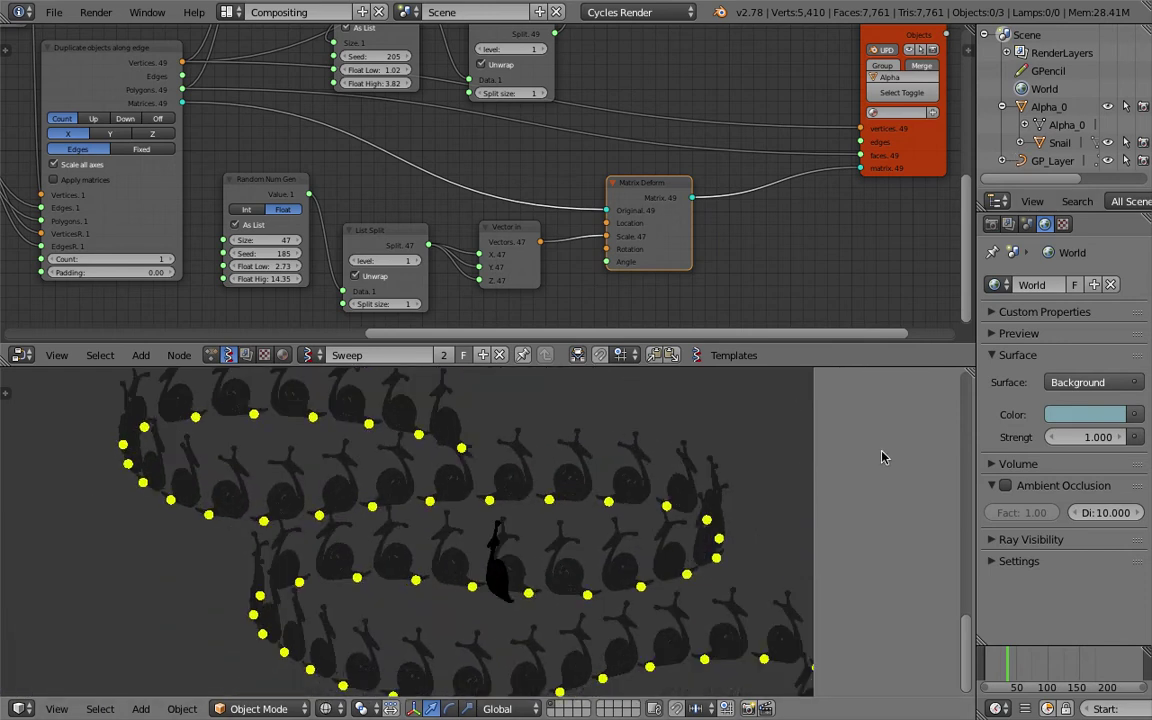
# Enable Matcap shading in the 3D view and turn off Only Render.
pyautogui.press('n')
pyautogui.scroll(8, 860, 550)
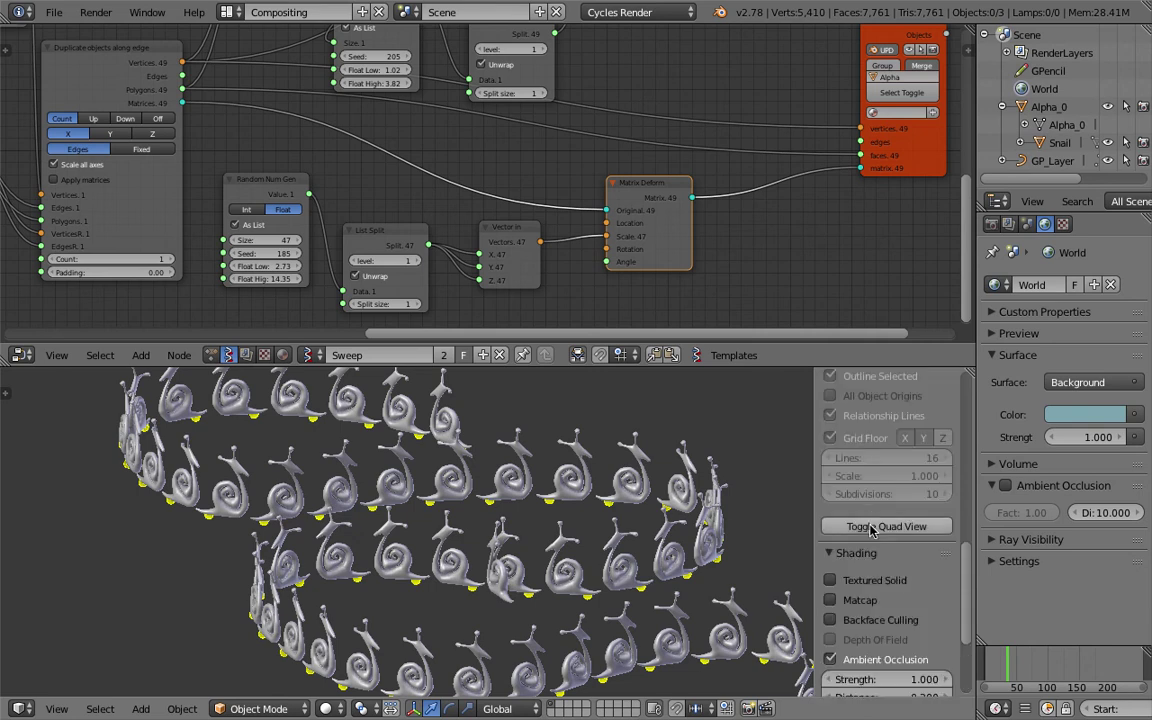
pyautogui.click(862, 600)
pyautogui.scroll(5, 866, 560)
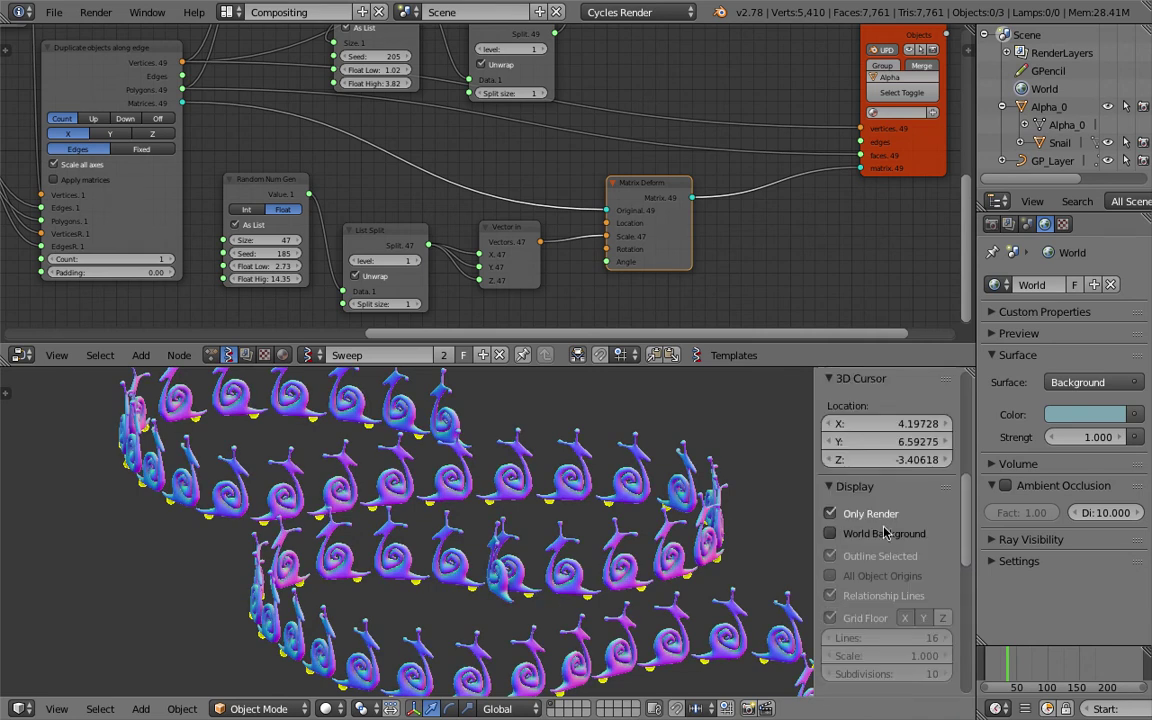
pyautogui.scroll(-6, 620, 530)
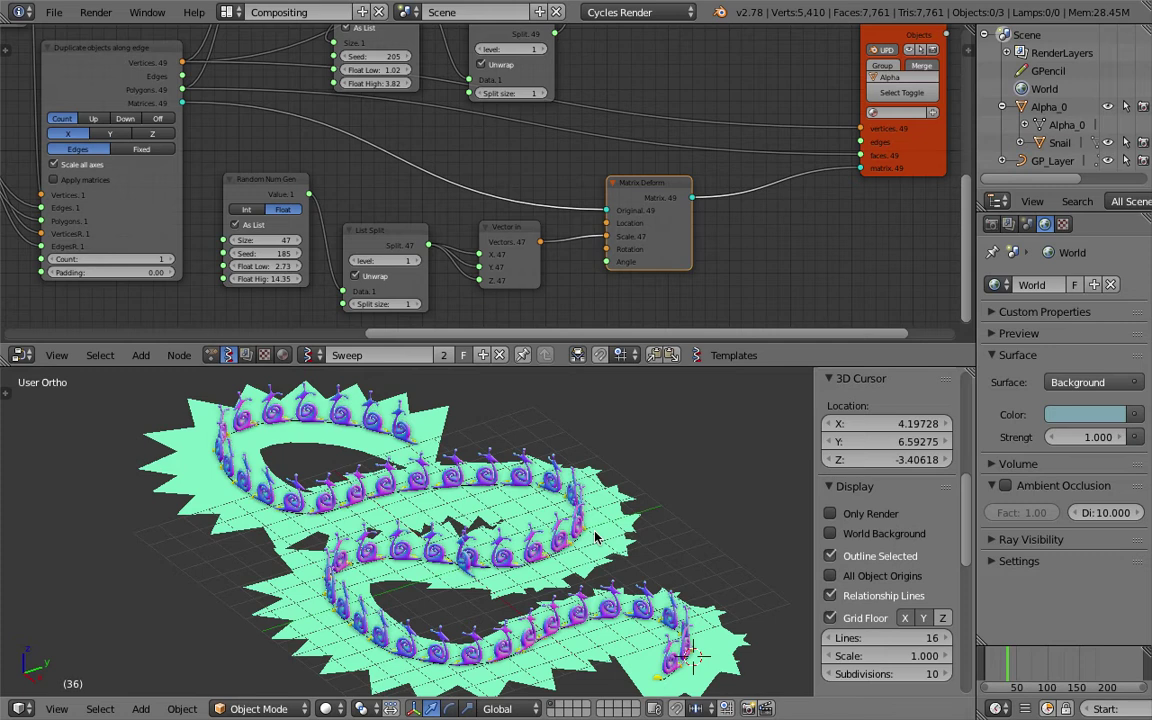
# Set Random Num Gen to Seed 213 and Float Low 1.20, and try List Split with Unwrap off.
pyautogui.moveTo(519, 296); pyautogui.dragTo(531, 283, button='middle')
pyautogui.moveTo(300, 253)
pyautogui.mouseDown()
pyautogui.moveTo(345, 253)
pyautogui.moveTo(200, 253)
pyautogui.moveTo(298, 250)
pyautogui.mouseUp()
pyautogui.scroll(1, 290, 273)
pyautogui.moveTo(263, 254); pyautogui.dragTo(268, 246, button='middle')
pyautogui.click(365, 269)
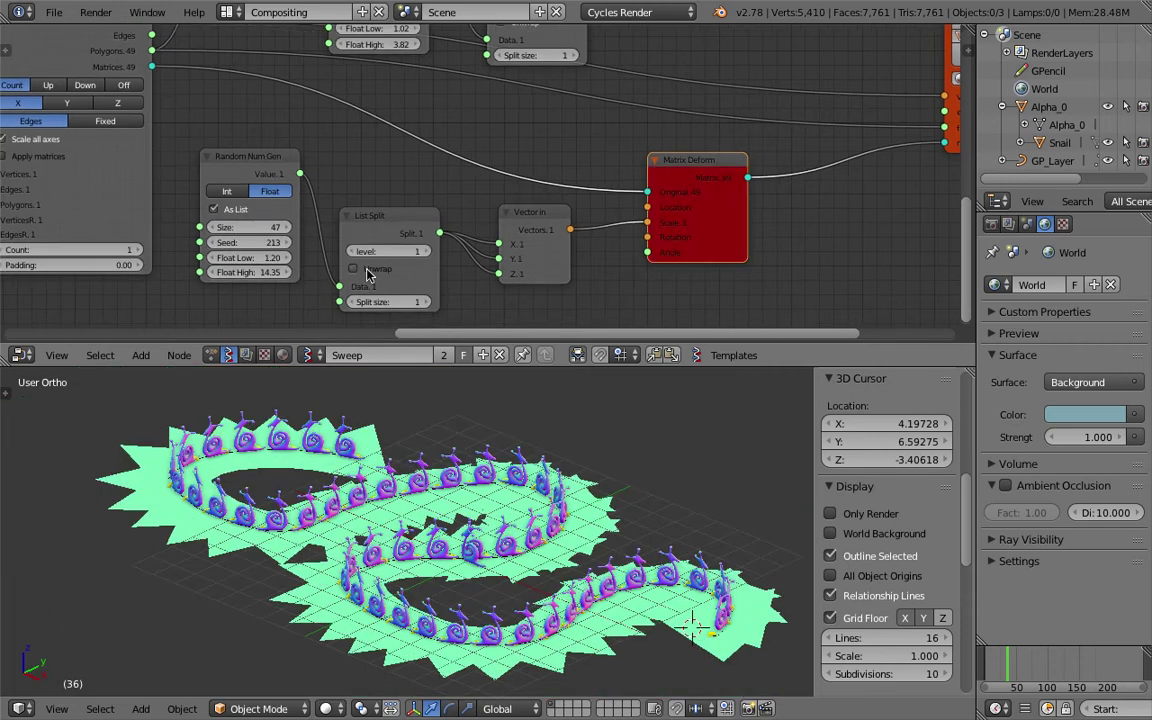
pyautogui.click(367, 269)
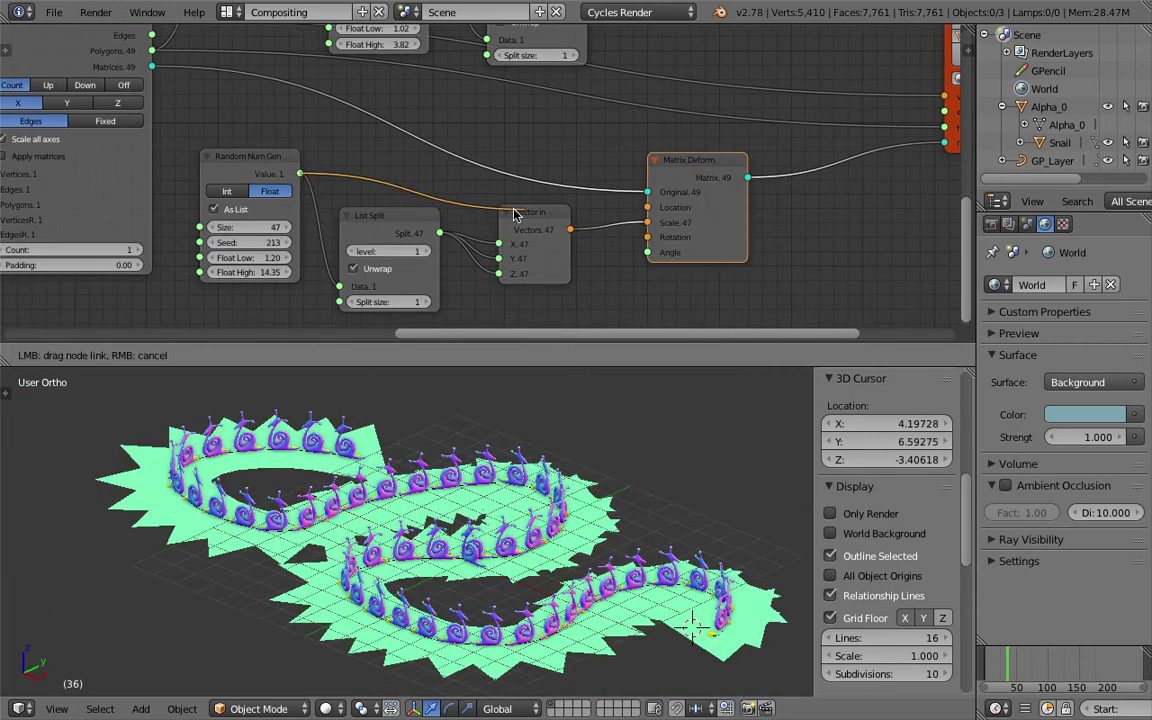
# Move List Split out of the way and link Random Num Gen's Value directly to Vector in's X, Y and Z.
pyautogui.moveTo(514, 212); pyautogui.dragTo(524, 214)
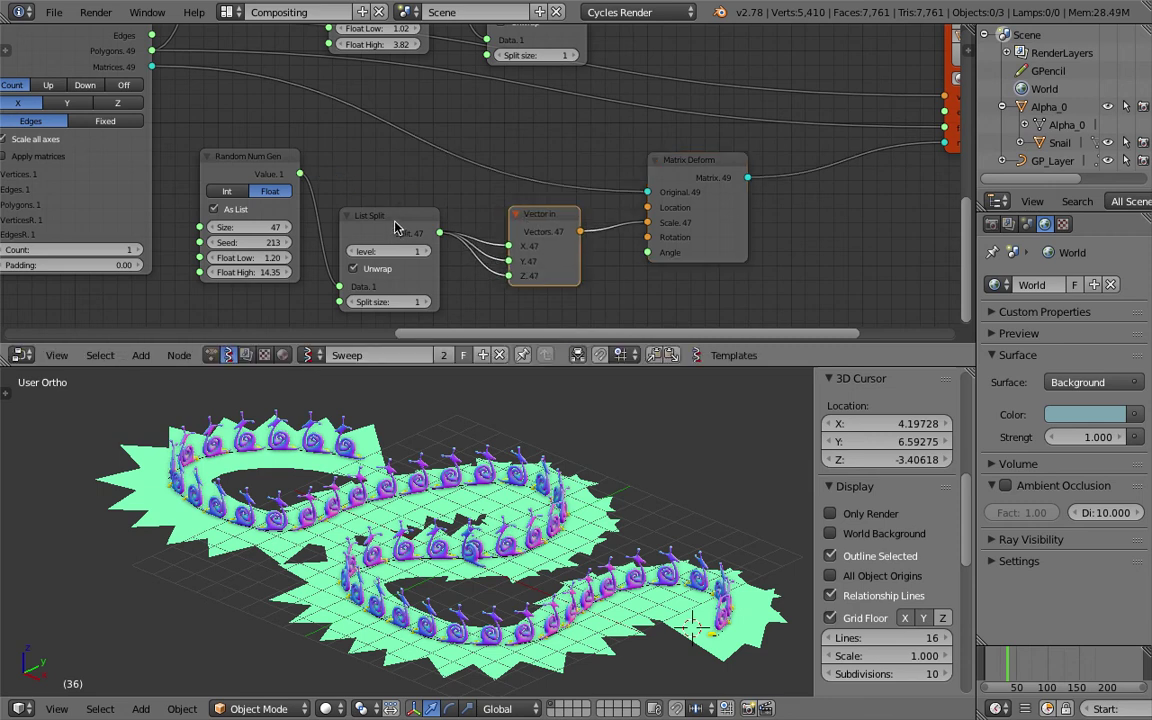
pyautogui.moveTo(397, 223); pyautogui.dragTo(386, 275)
pyautogui.moveTo(300, 176); pyautogui.dragTo(427, 234)
pyautogui.moveTo(505, 278); pyautogui.dragTo(508, 276)
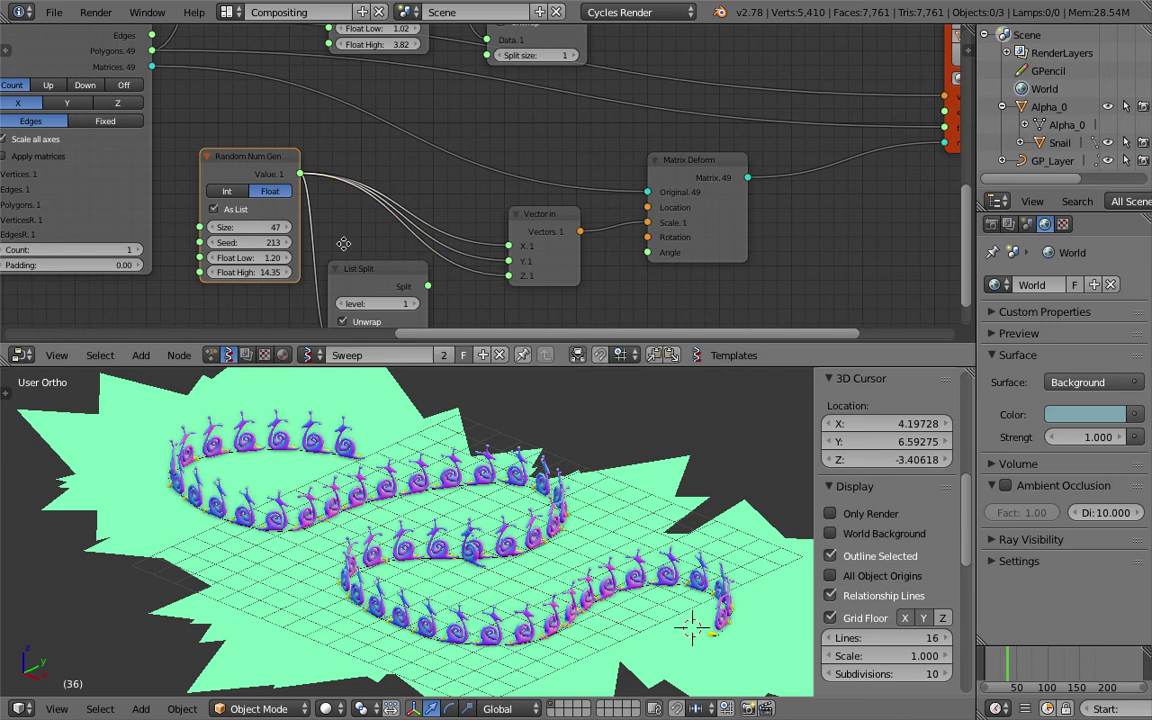
# Set Random Num Gen's Float Low to 0.27 and Float High to 1.00, and save over sv_duplicate_along_edge_003.blend.
pyautogui.moveTo(356, 238); pyautogui.dragTo(378, 216, button='middle')
pyautogui.moveTo(293, 237); pyautogui.dragTo(254, 233)
pyautogui.moveTo(368, 455); pyautogui.dragTo(396, 522, button='middle')
pyautogui.hotkey('ctrl', 's')
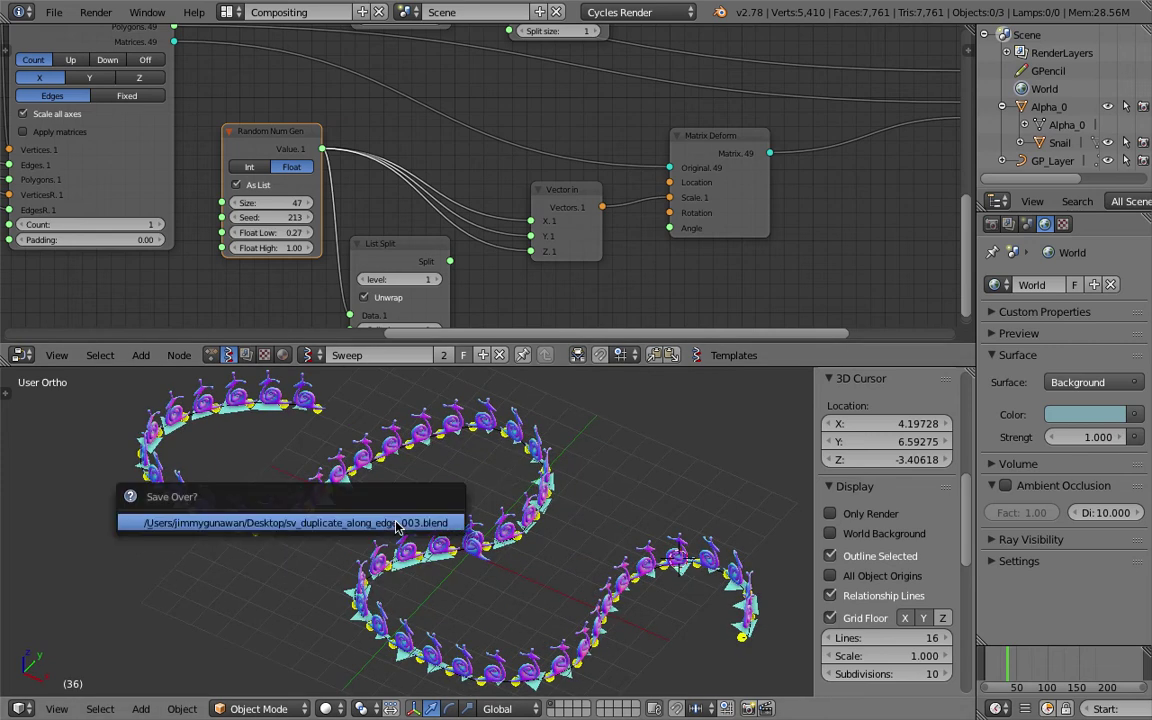
pyautogui.click(398, 526)
# Set Random Num Gen's Seed to 279 and delete the bypassed List Split node.
pyautogui.moveTo(292, 218); pyautogui.dragTo(345, 217)
pyautogui.click(394, 247)
pyautogui.press('x')
pyautogui.moveTo(321, 154); pyautogui.dragTo(327, 154, button='middle')
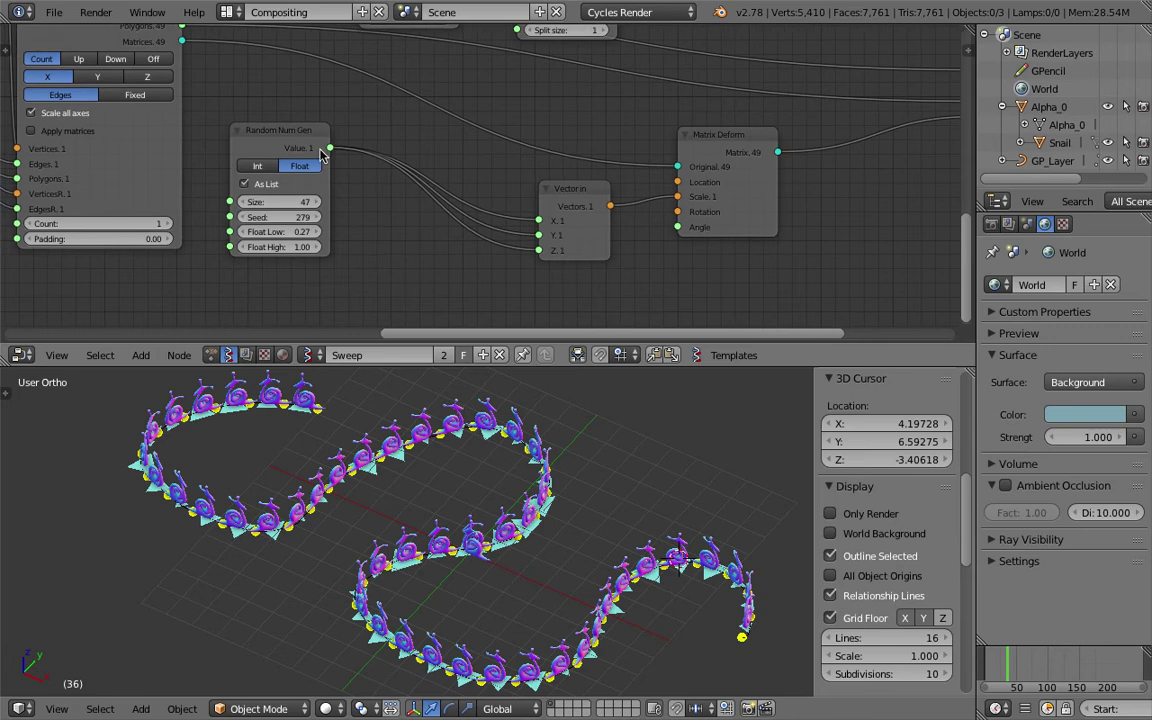
# Move the Random Num Gen node closer to Vector in.
pyautogui.moveTo(304, 142); pyautogui.dragTo(427, 195)
pyautogui.hotkey('ctrl', 's')
pyautogui.click(422, 192)
pyautogui.moveTo(353, 209)
pyautogui.mouseDown(button='middle')
pyautogui.moveTo(442, 261)
pyautogui.moveTo(373, 221)
pyautogui.mouseUp(button='middle')
pyautogui.scroll(-1, 442, 267)
# Set Random Num Gen's Size to 49 and save over sv_duplicate_along_edge_003.blend.
pyautogui.hotkey('ctrl', 's')
pyautogui.click(440, 252)
pyautogui.doubleClick(520, 287)
pyautogui.hotkey('ctrl', 's')
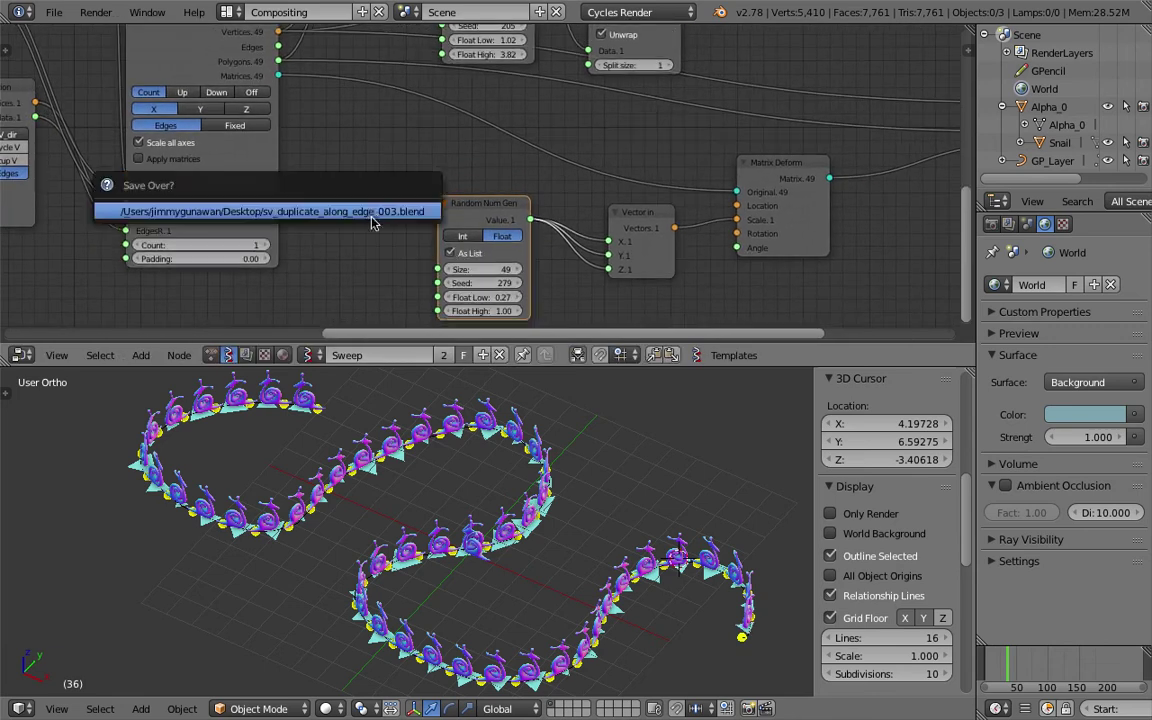
pyautogui.click(373, 220)
# Examine the snails and the faces beneath them up close along the curve, and save the file again.
pyautogui.scroll(2, 512, 517)
pyautogui.hotkey('ctrl', 's')
pyautogui.click(553, 517)
pyautogui.moveTo(553, 517); pyautogui.dragTo(476, 486, button='middle')
pyautogui.scroll(5, 476, 487)
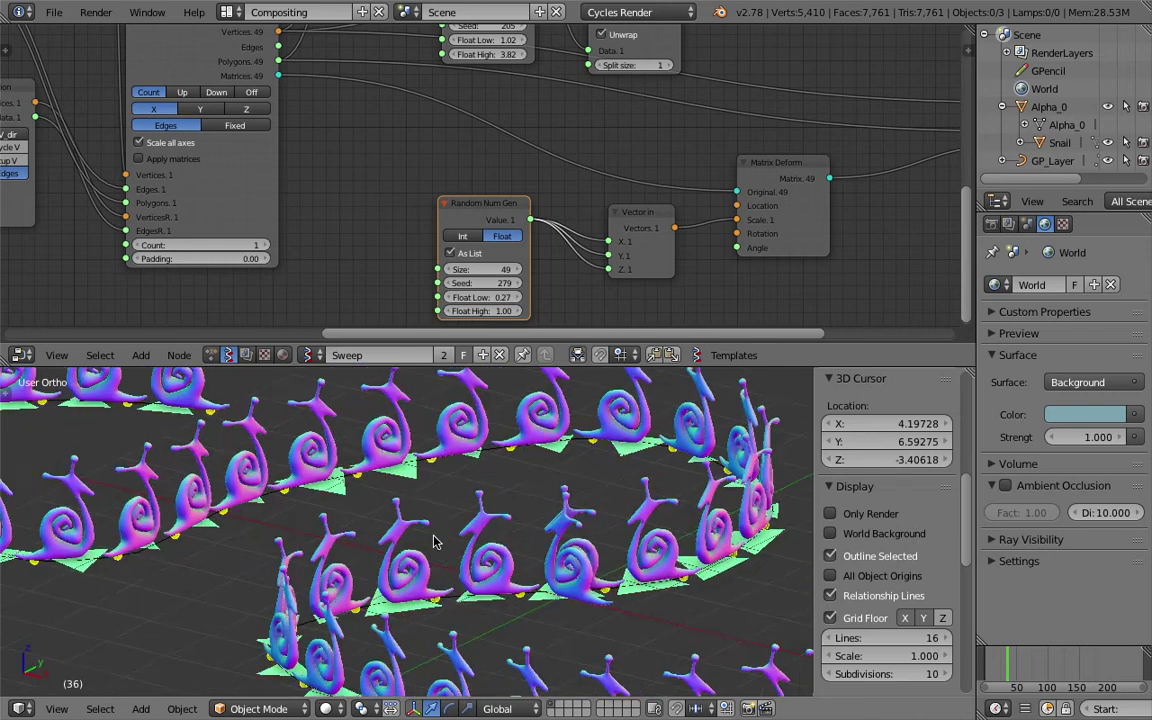
pyautogui.scroll(-5, 390, 550)
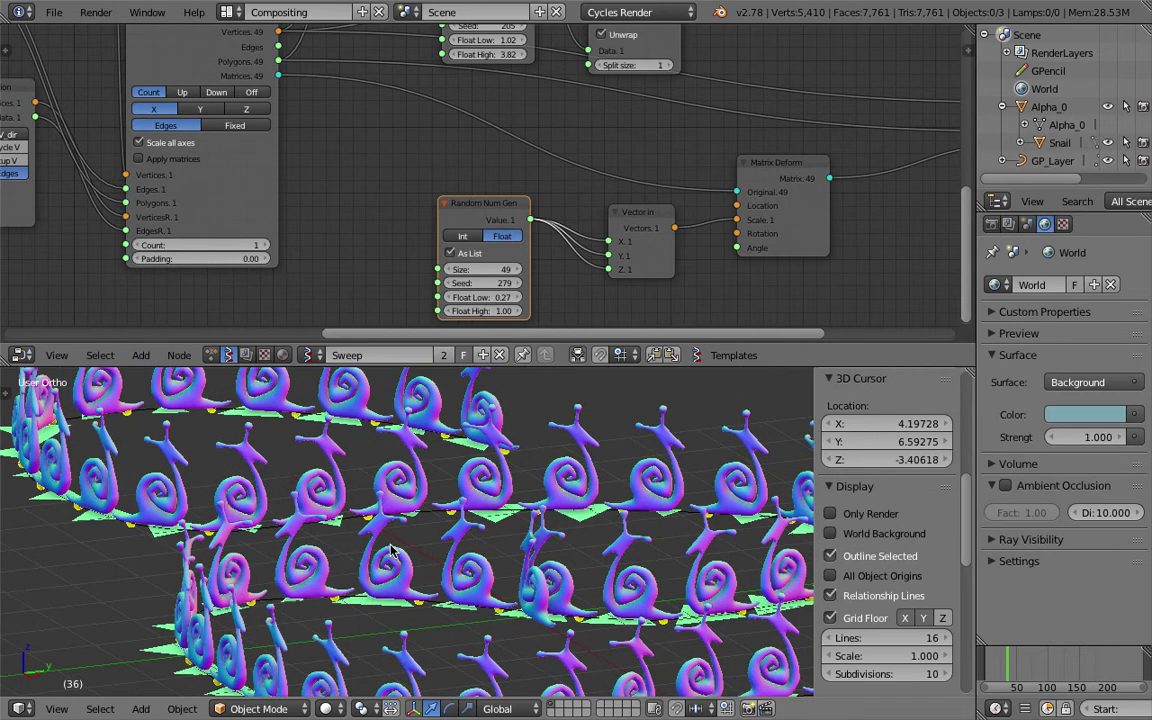
pyautogui.scroll(2, 490, 555)
pyautogui.hotkey('ctrl', 's')
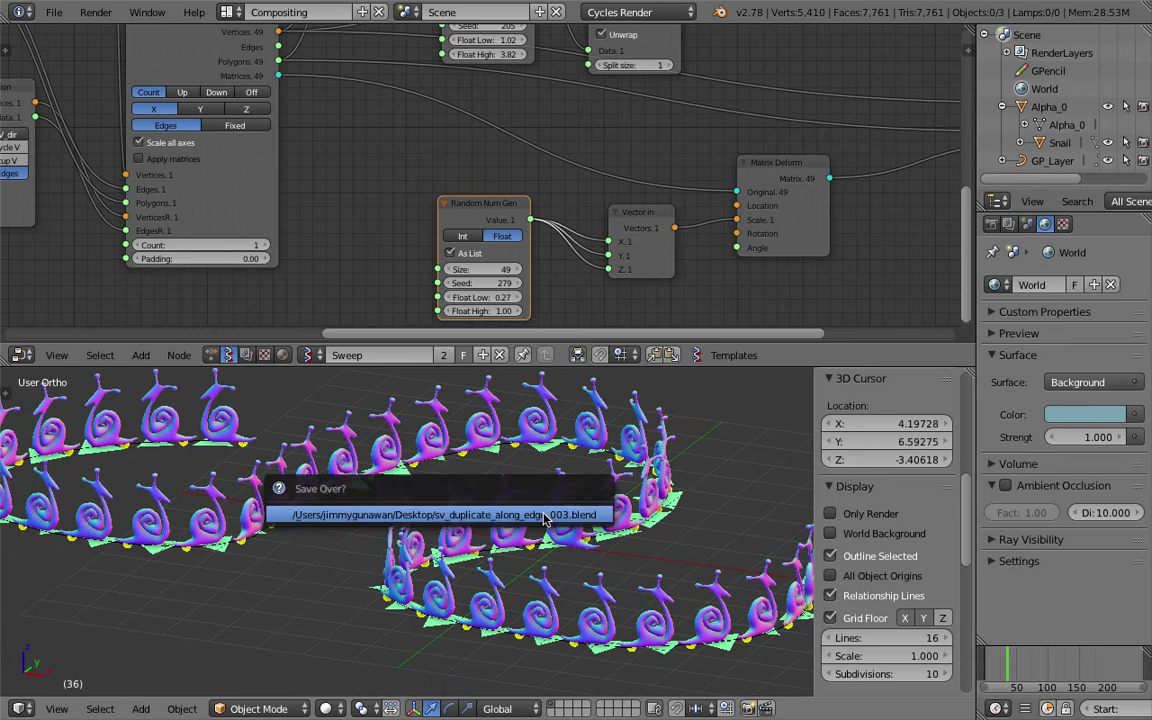
# Select the Alpha_0 object and enable Scale for its Faces duplication.
pyautogui.rightClick(553, 543)
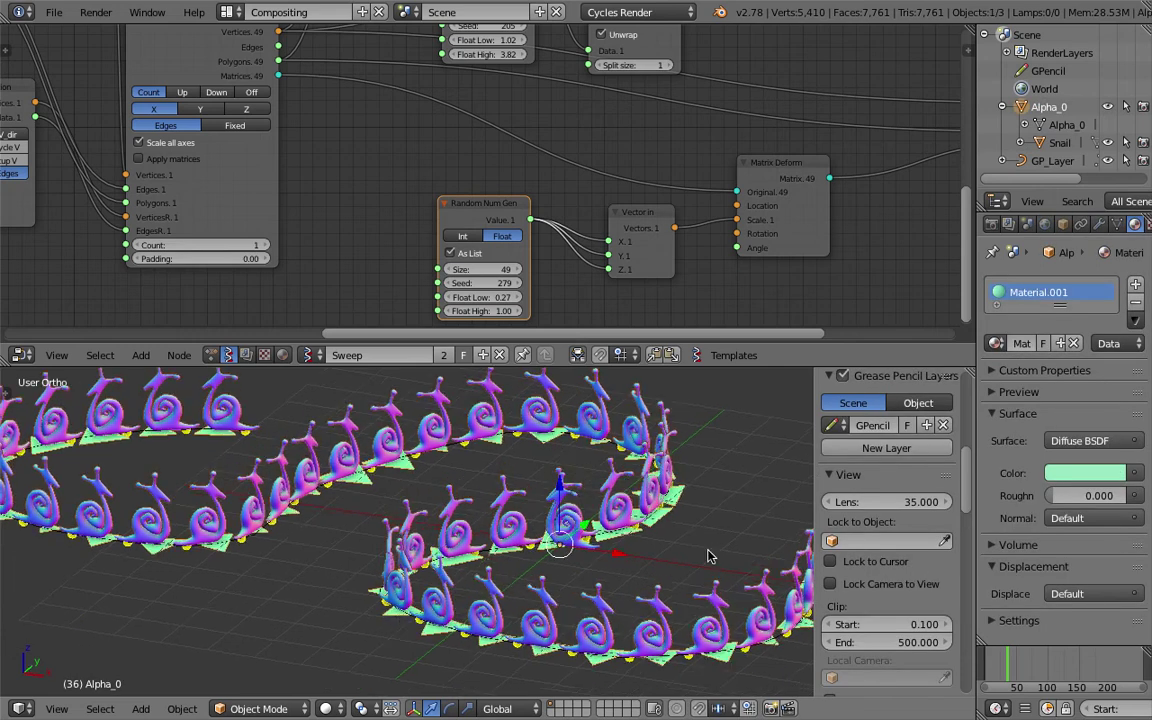
pyautogui.click(1063, 224)
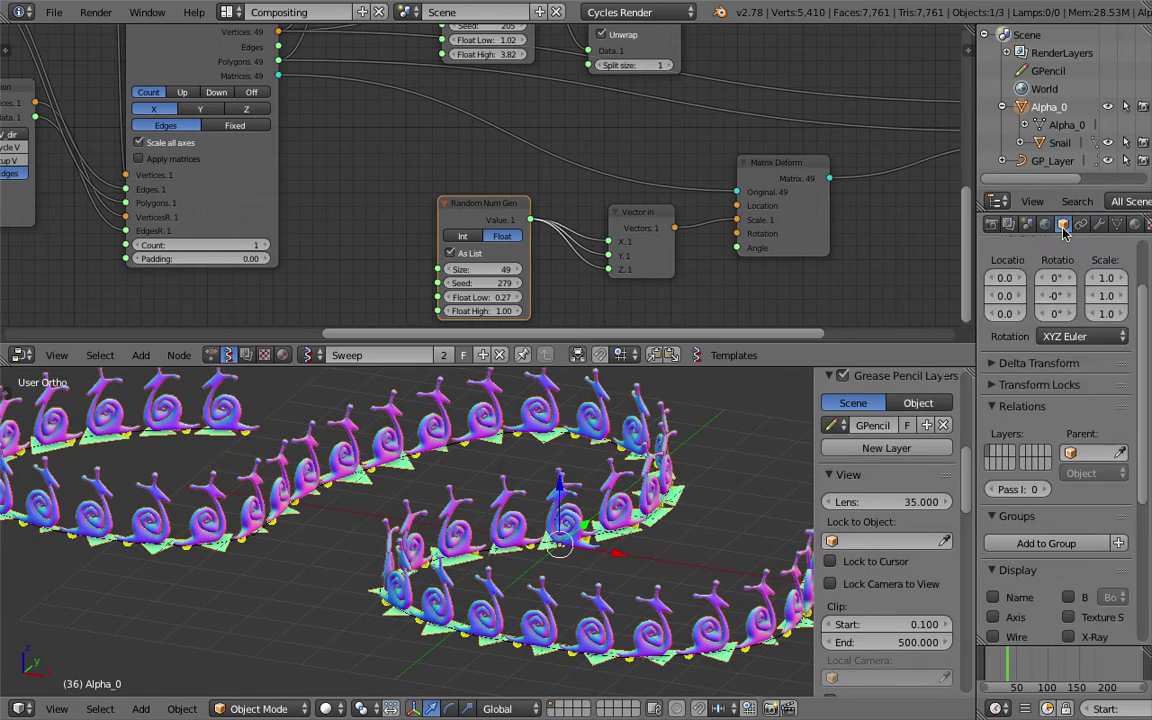
pyautogui.scroll(-10, 1070, 450)
pyautogui.click(1043, 523)
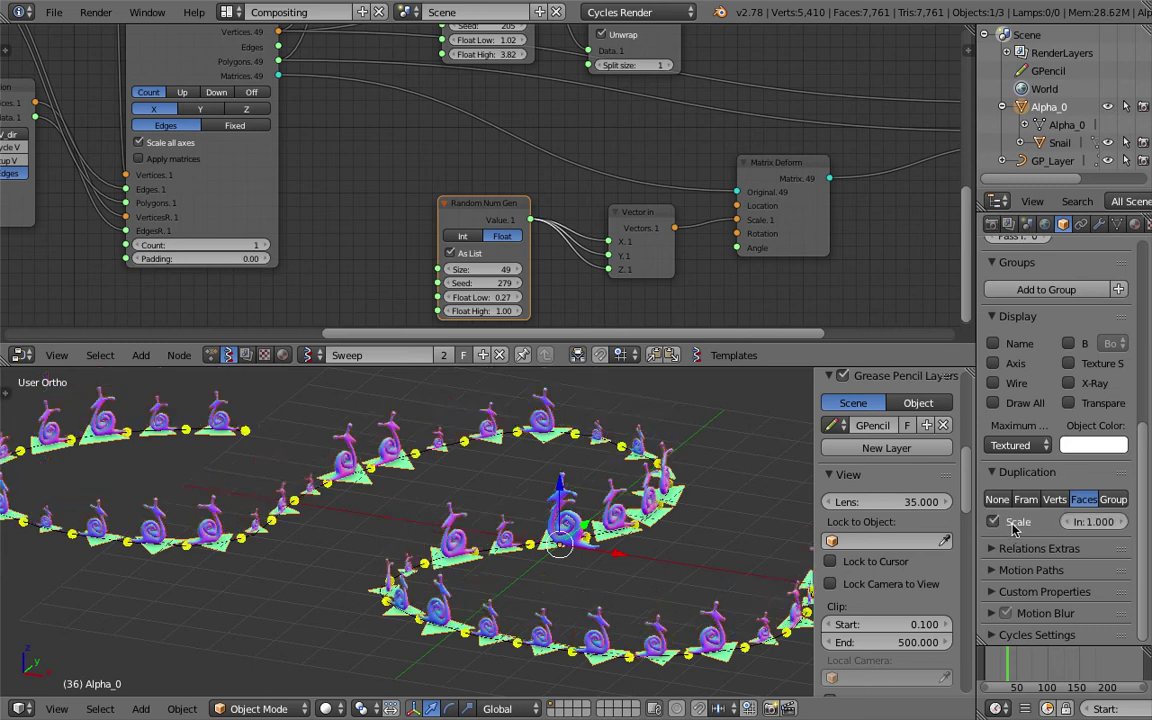
pyautogui.keyDown('shift'); pyautogui.moveTo(590, 500); pyautogui.dragTo(471, 487, button='middle'); pyautogui.keyUp('shift')
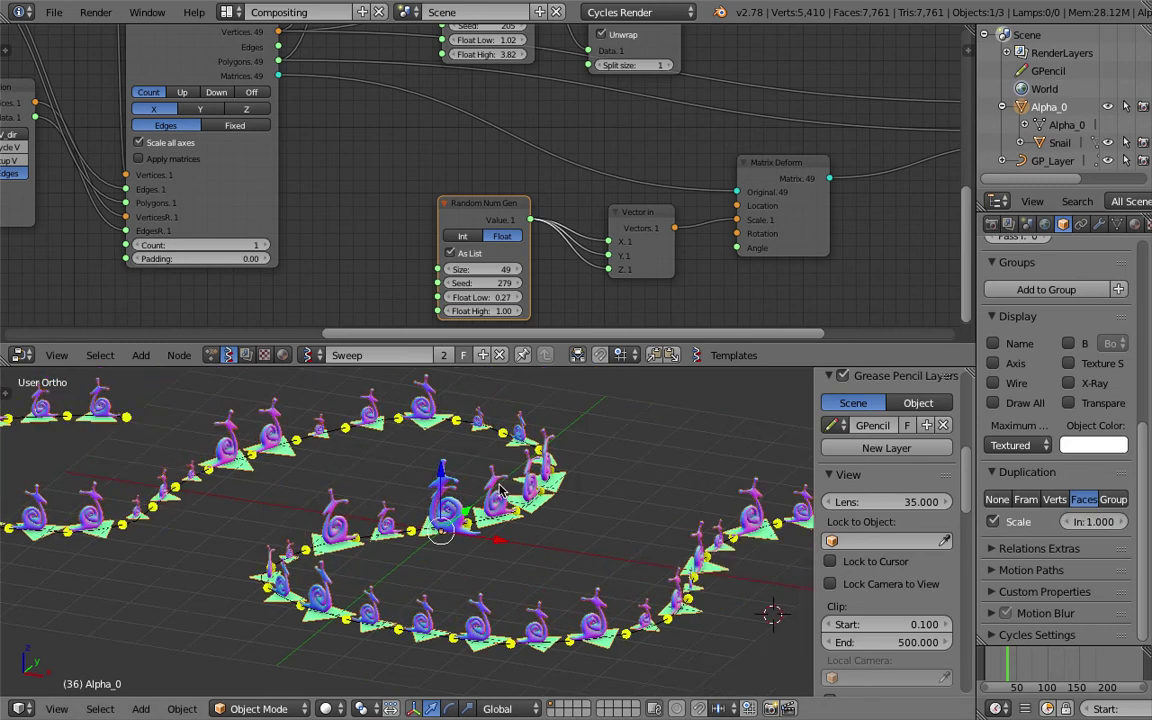
# Try duplication scale values of 1.1 and 2 for Alpha_0's face instances.
pyautogui.moveTo(1092, 530)
pyautogui.mouseDown()
pyautogui.moveTo(1140, 530)
pyautogui.moveTo(1092, 530)
pyautogui.mouseUp()
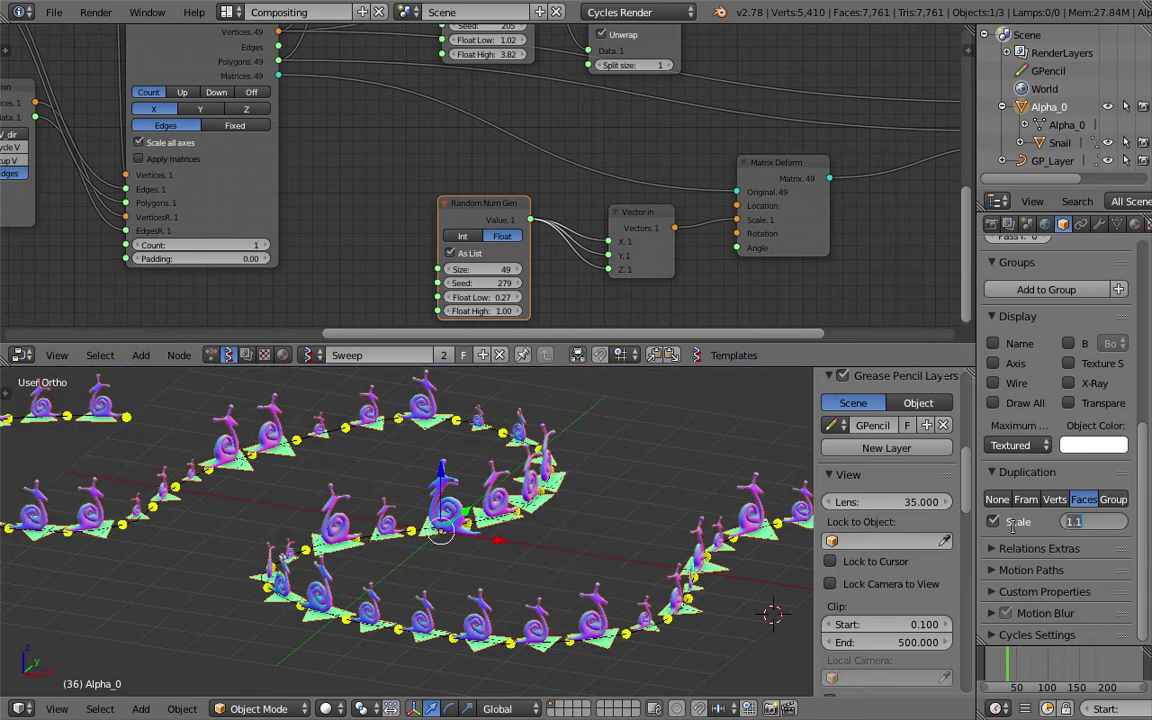
pyautogui.write('2')
pyautogui.press('Return')
pyautogui.moveTo(665, 492); pyautogui.dragTo(360, 516, button='middle')
pyautogui.press('Return')
# Save the file and inspect the differently sized snails up close from another angle.
pyautogui.hotkey('ctrl', 's')
pyautogui.click(547, 497)
pyautogui.scroll(5, 447, 512)
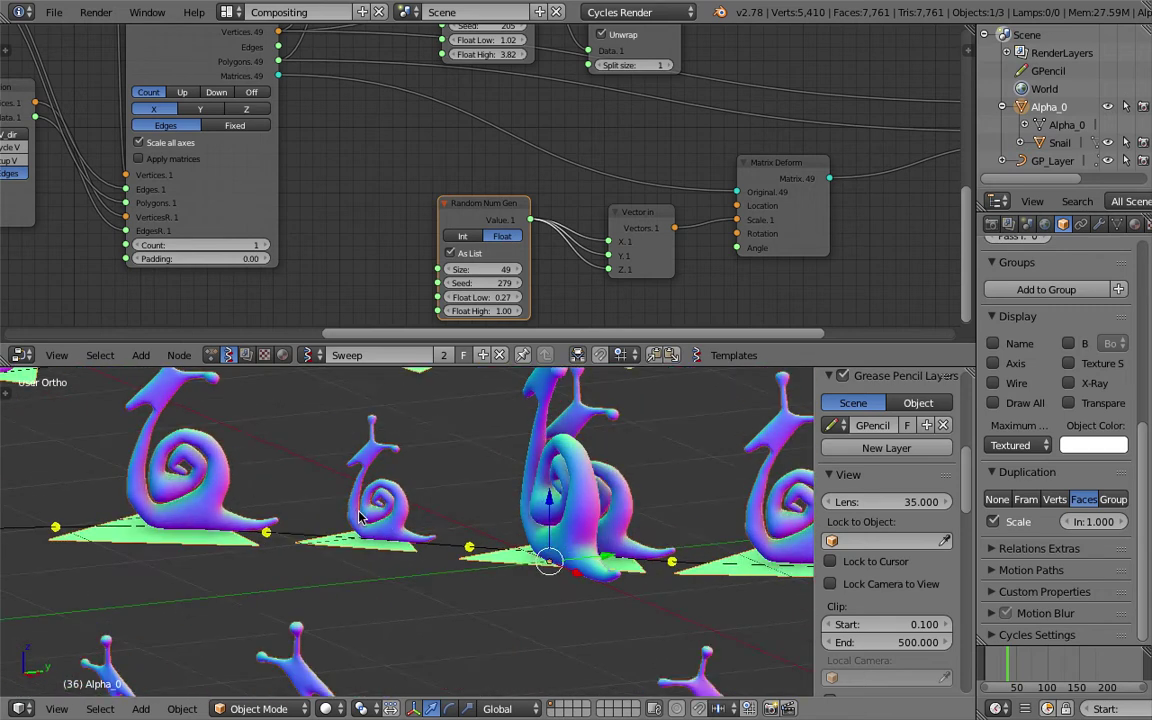
pyautogui.scroll(-4, 437, 545)
pyautogui.moveTo(437, 545); pyautogui.dragTo(585, 535, button='middle')
pyautogui.scroll(2, 585, 535)
# Select the original Snail object and try moving it away from the instances.
pyautogui.rightClick(505, 500)
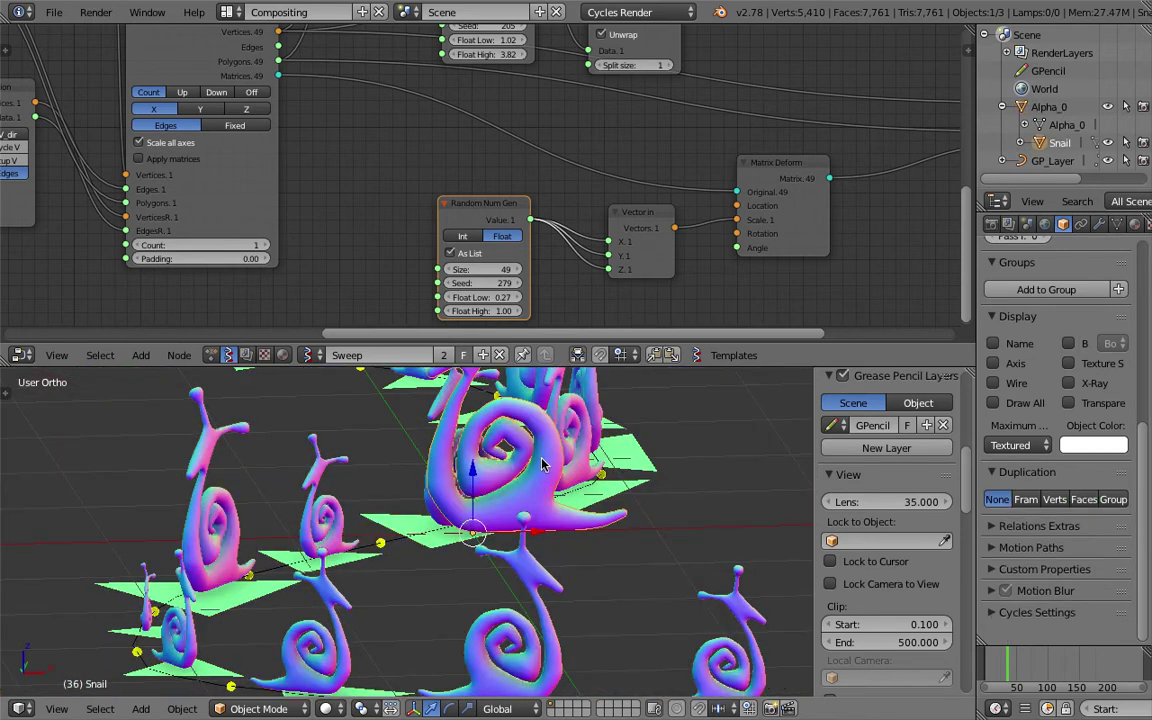
pyautogui.scroll(-4, 505, 500)
pyautogui.press('g')
pyautogui.rightClick(501, 537)
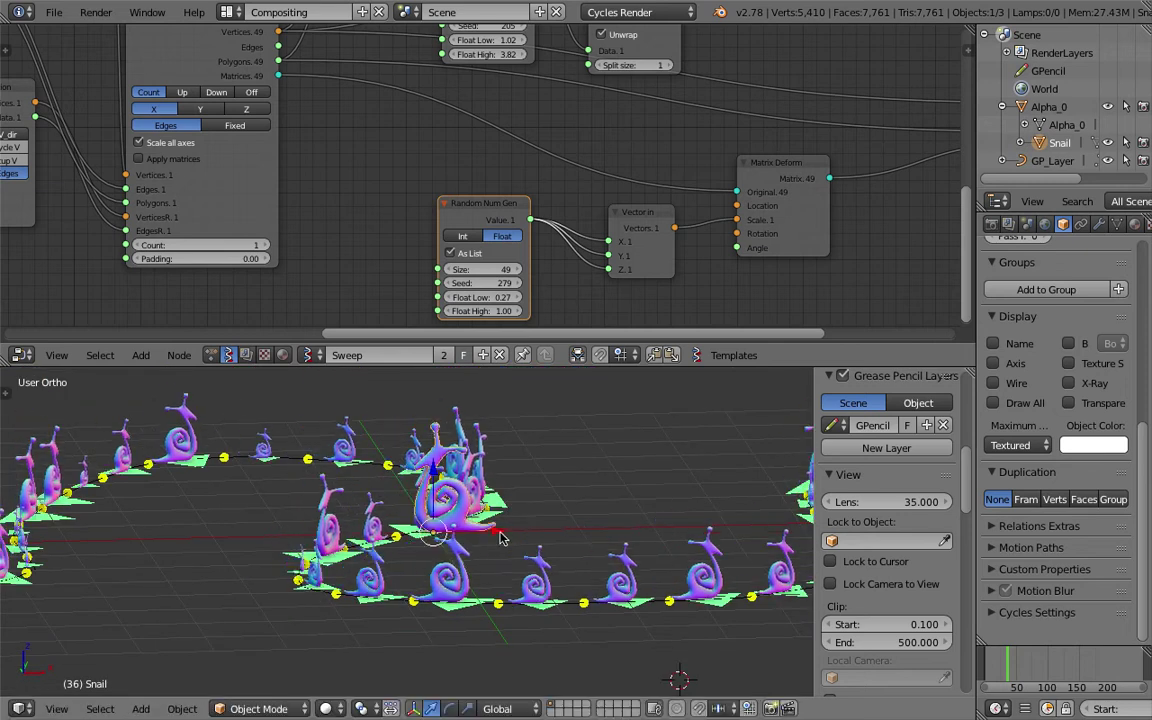
pyautogui.scroll(-2, 504, 545)
pyautogui.press('g')
pyautogui.rightClick(490, 498)
pyautogui.scroll(1, 482, 504)
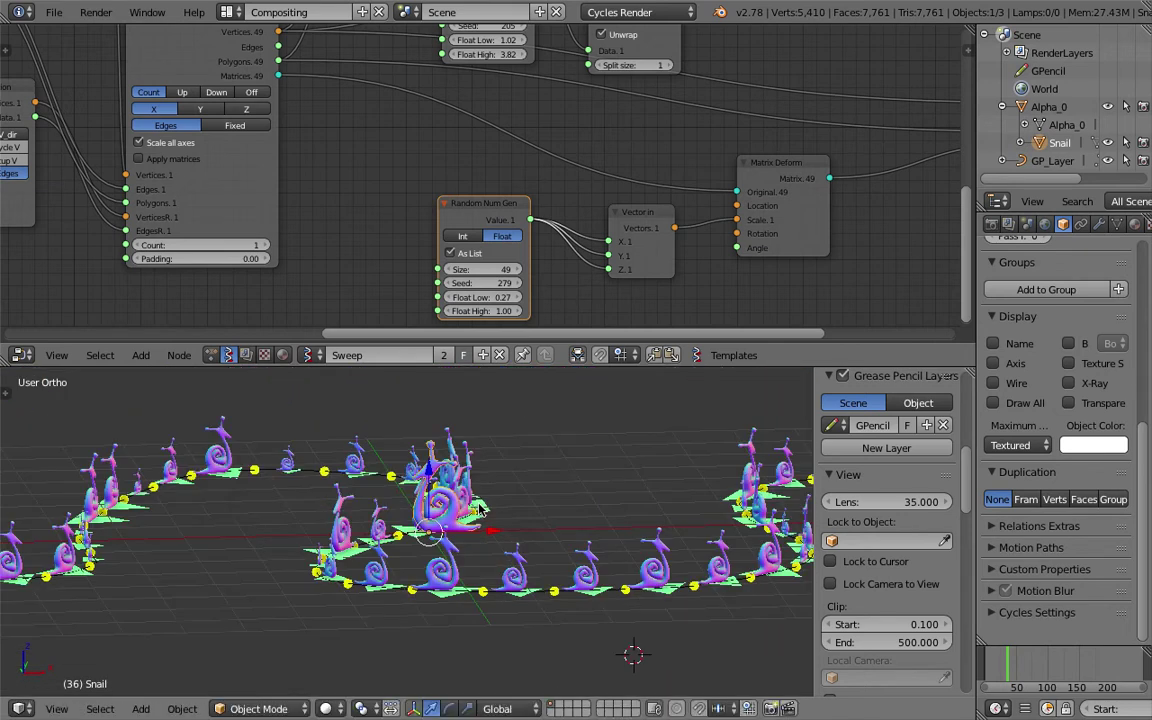
# Set the Random Num Gen node's Float Low to 0.18 and Float High to 1.51, and save the file.
pyautogui.hotkey('ctrl', 's')
pyautogui.click(481, 505)
pyautogui.keyDown('shift'); pyautogui.moveTo(315, 496); pyautogui.dragTo(431, 517, button='middle'); pyautogui.keyUp('shift')
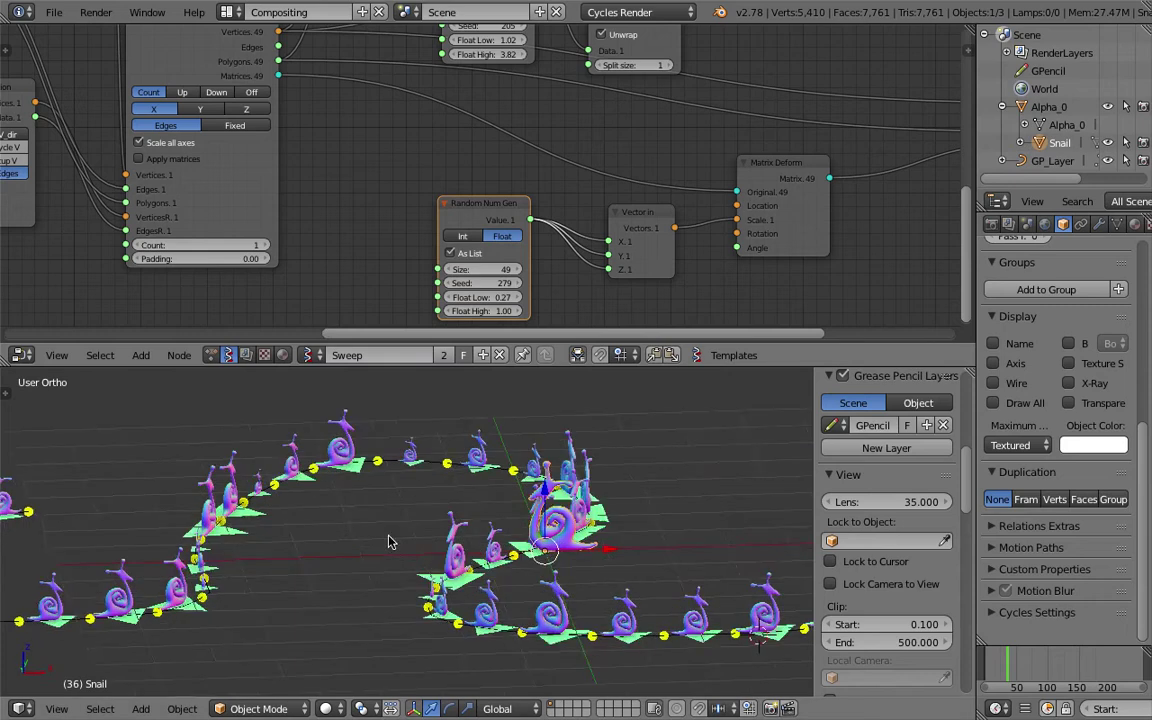
pyautogui.scroll(3, 466, 285)
pyautogui.moveTo(425, 263); pyautogui.dragTo(467, 285)
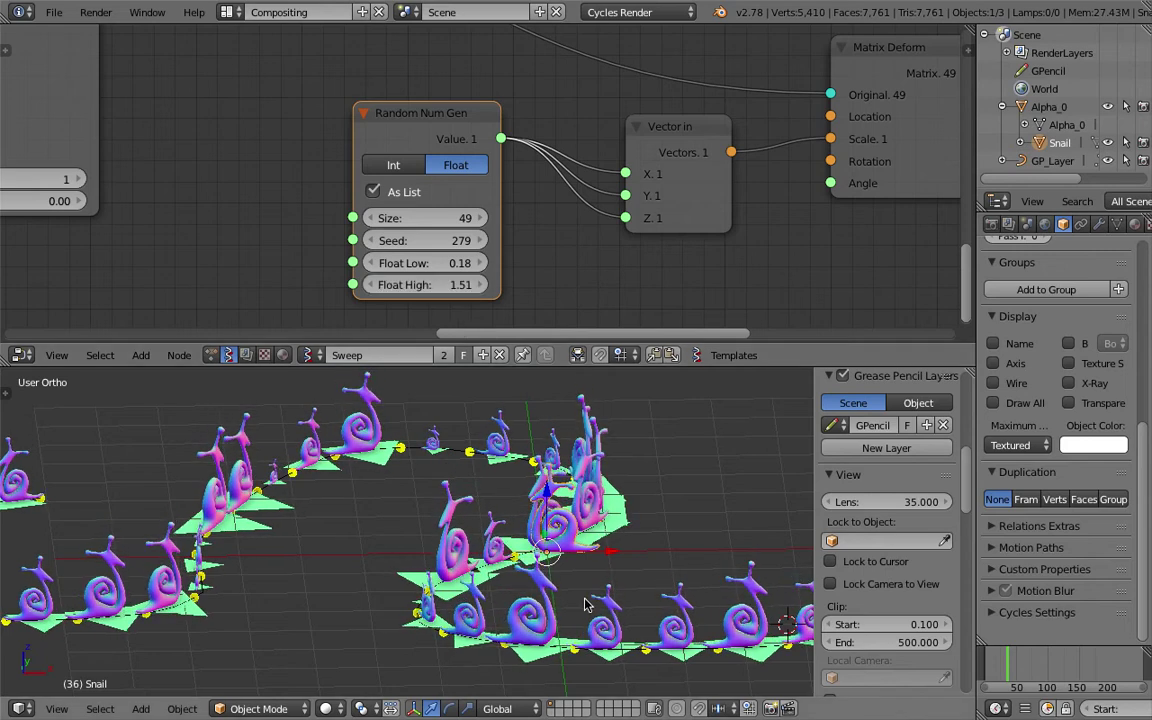
pyautogui.moveTo(591, 604); pyautogui.dragTo(484, 540, button='middle')
pyautogui.scroll(-2, 481, 543)
pyautogui.hotkey('ctrl', 's')
pyautogui.press('Return')
# Preview the snail instances in Rendered viewport shading, and return to Solid shading.
pyautogui.click(328, 708)
pyautogui.click(350, 505)
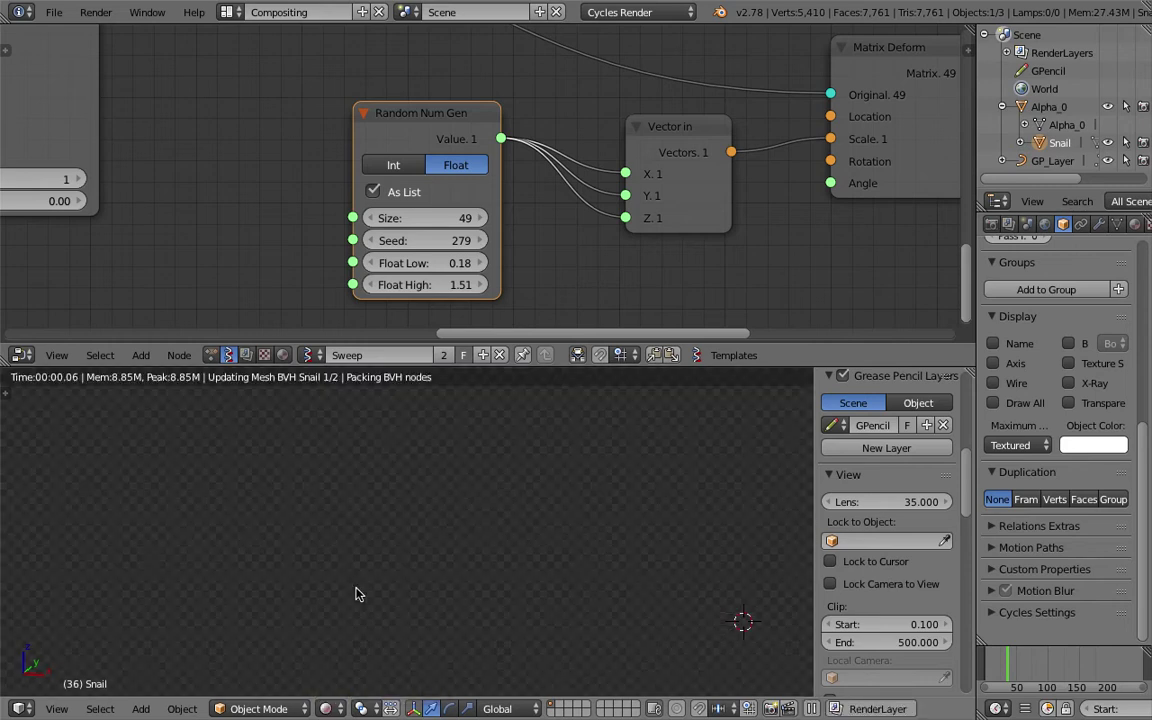
pyautogui.click(328, 708)
pyautogui.click(400, 575)
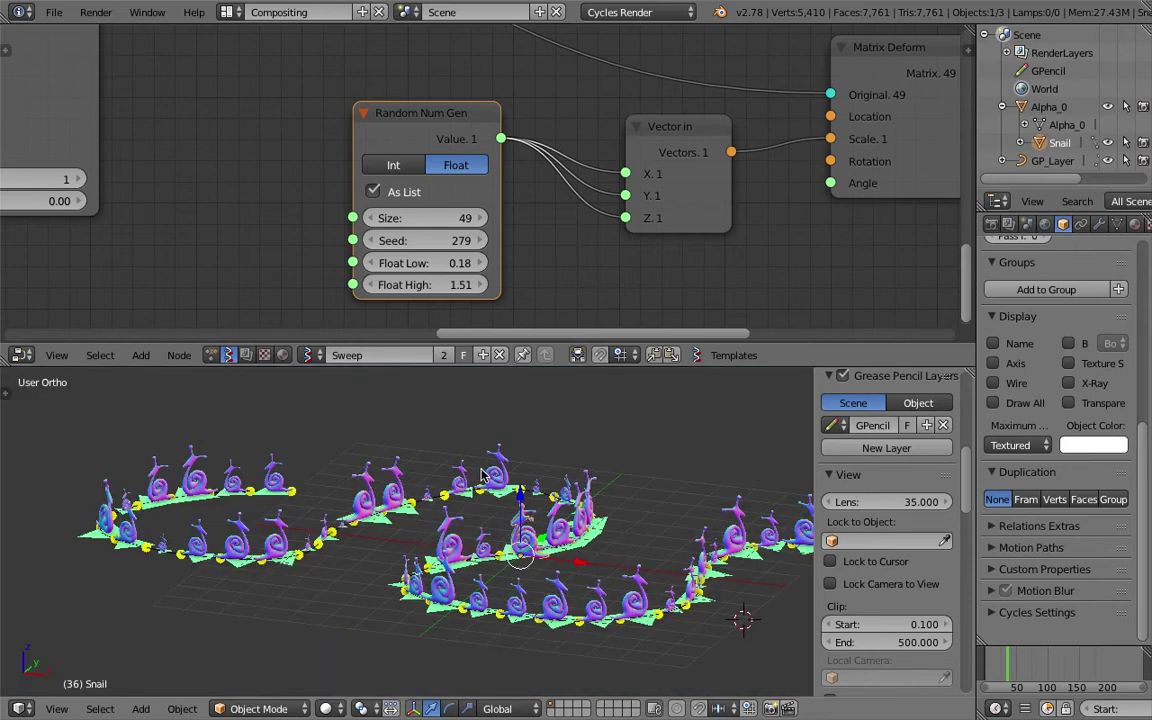
# Show the Snail's Material.002 shader nodes and add an Object Info node ahead of the Diffuse BSDF.
pyautogui.click(282, 355)
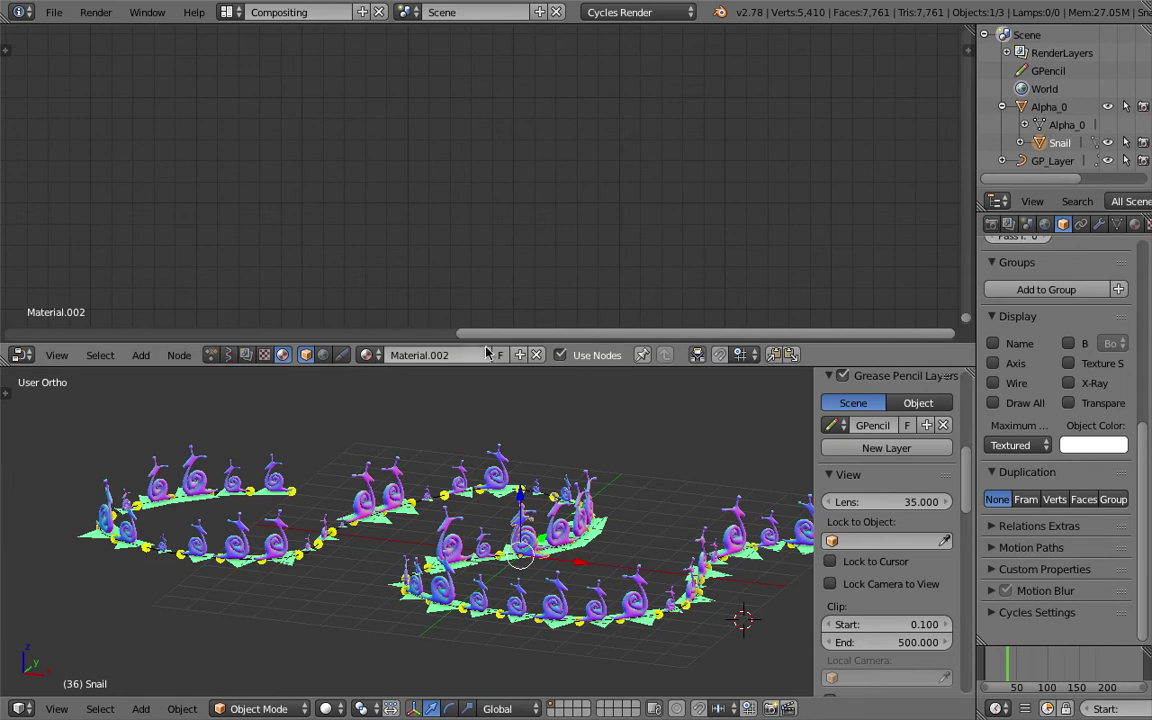
pyautogui.moveTo(273, 106); pyautogui.dragTo(444, 280, button='middle')
pyautogui.scroll(10, 536, 190)
pyautogui.scroll(1, 451, 243)
pyautogui.scroll(2, 313, 178)
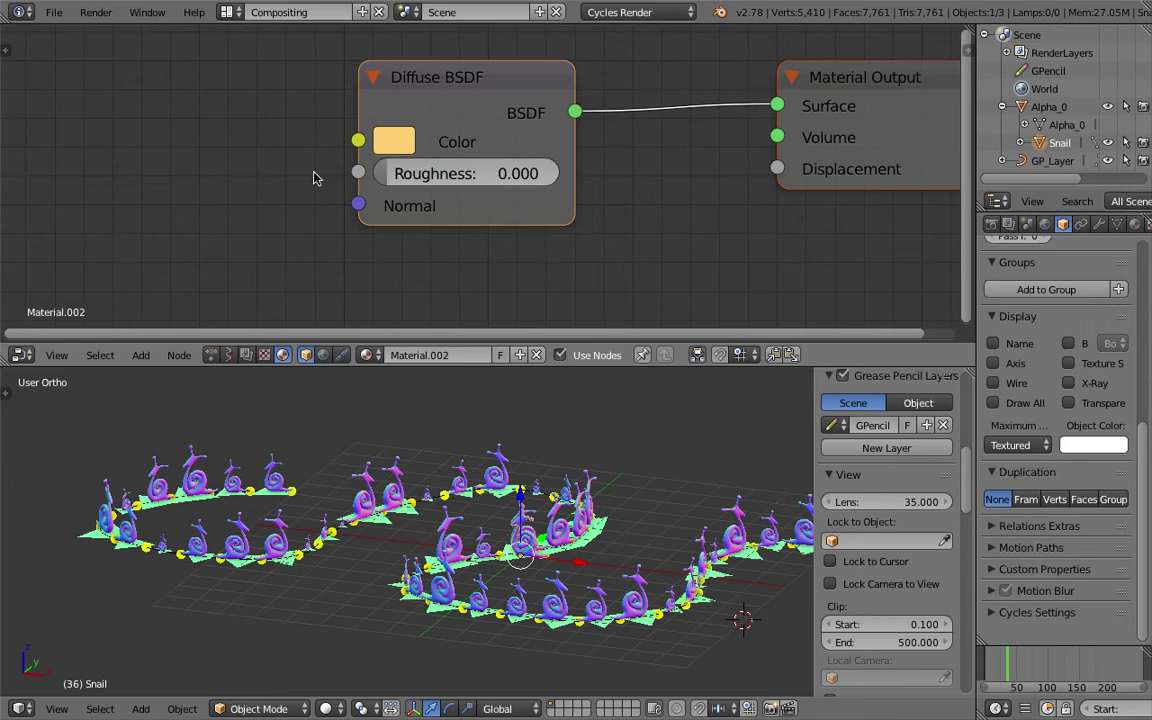
pyautogui.hotkey('shift', 'a')
pyautogui.click(229, 149)
pyautogui.write('object')
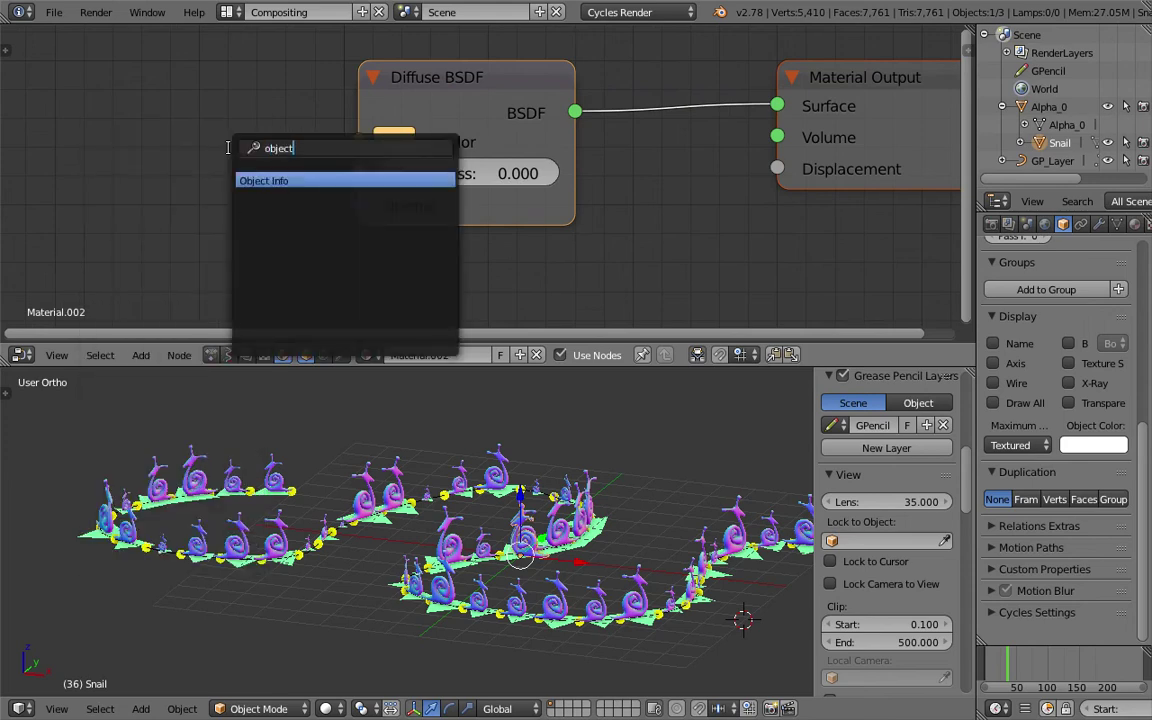
pyautogui.press('Return')
pyautogui.click(66, 126)
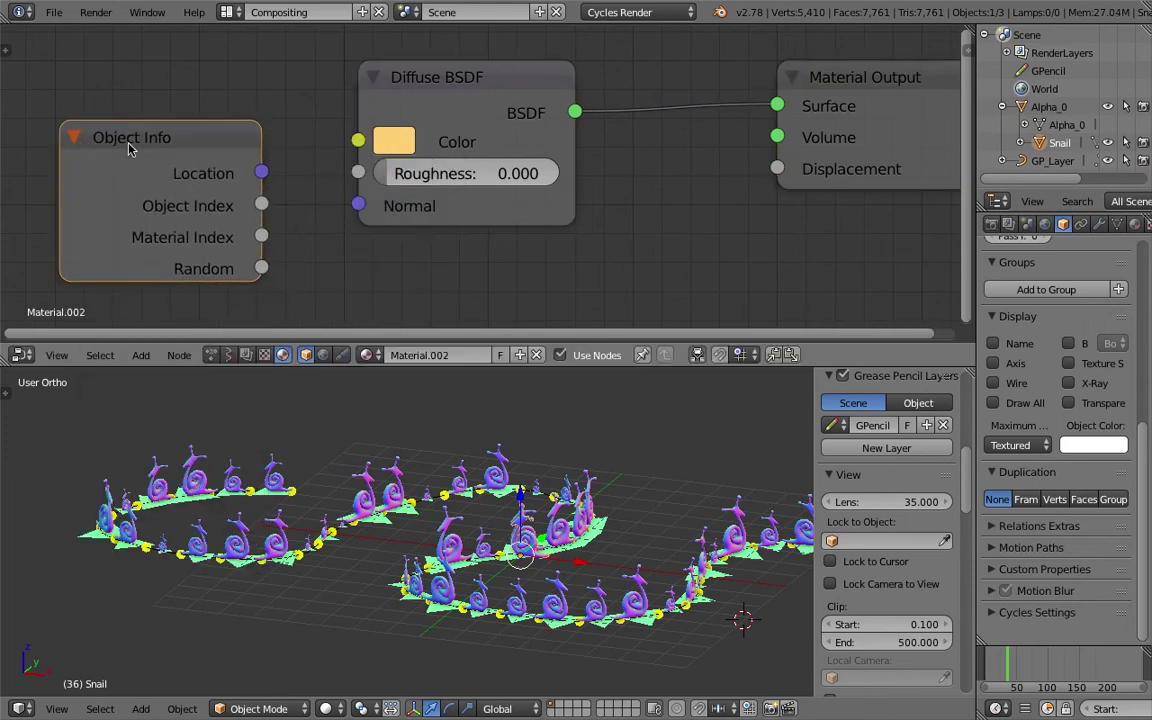
pyautogui.moveTo(129, 148); pyautogui.dragTo(32, 150)
pyautogui.moveTo(183, 154); pyautogui.dragTo(280, 139, button='middle')
pyautogui.moveTo(205, 132); pyautogui.dragTo(136, 129)
pyautogui.scroll(-1, 326, 154)
# Add a ColorRamp node between the Object Info and Diffuse BSDF nodes.
pyautogui.hotkey('shift', 'a')
pyautogui.click(324, 150)
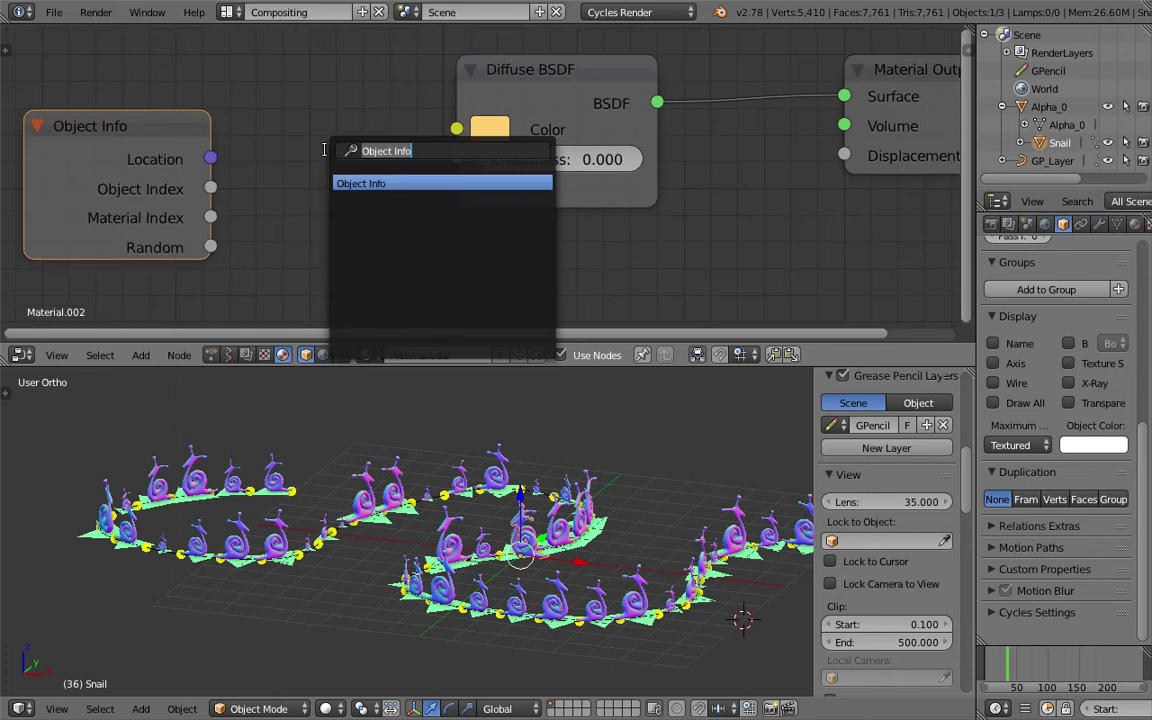
pyautogui.write('colo')
pyautogui.press('Down')
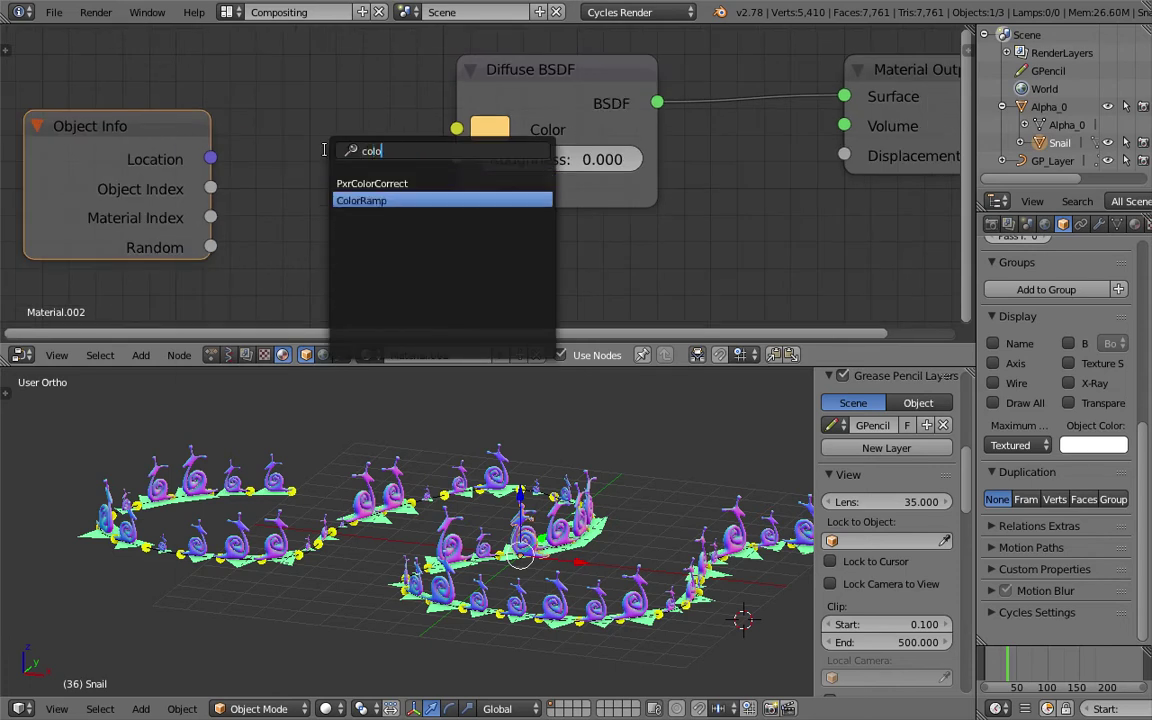
pyautogui.press('Return')
pyautogui.click(152, 83)
pyautogui.scroll(-2, 232, 124)
pyautogui.moveTo(217, 134); pyautogui.dragTo(171, 137)
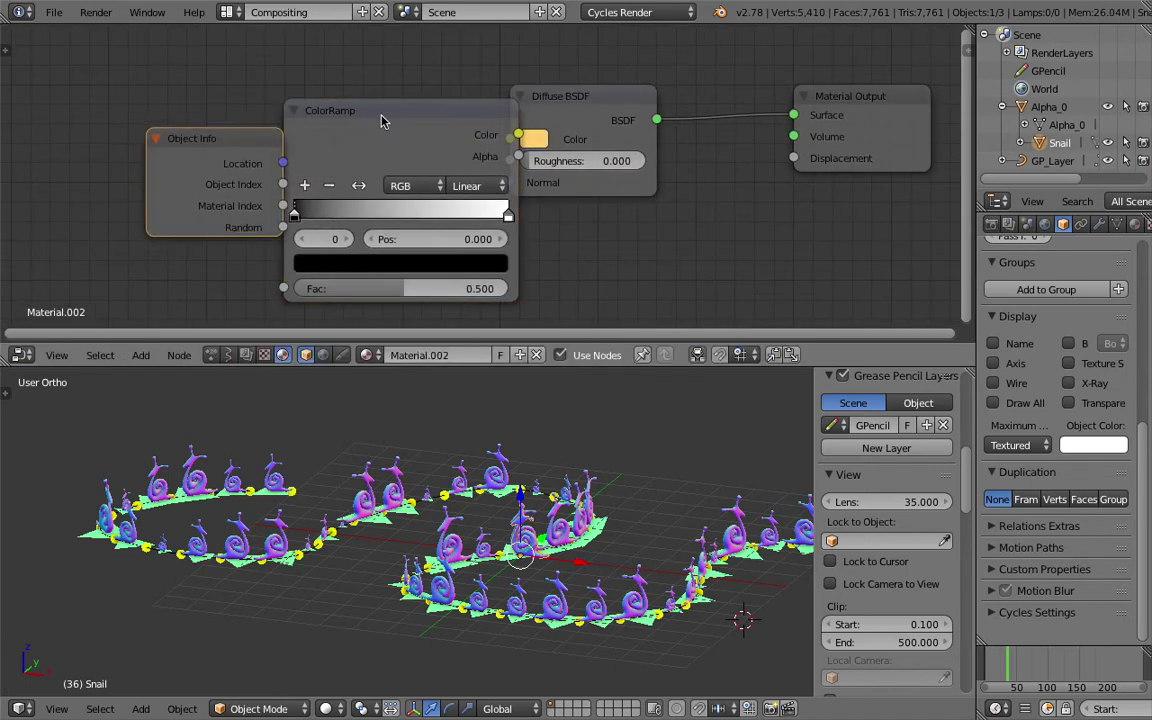
# Space out the Object Info, ColorRamp and Diffuse BSDF nodes so they no longer overlap, and save the file.
pyautogui.moveTo(383, 118); pyautogui.dragTo(312, 99)
pyautogui.click(520, 97)
pyautogui.moveTo(206, 139); pyautogui.dragTo(134, 129)
pyautogui.click(568, 97)
pyautogui.moveTo(580, 98); pyautogui.dragTo(560, 101)
pyautogui.moveTo(350, 108); pyautogui.dragTo(379, 95)
pyautogui.moveTo(195, 130); pyautogui.dragTo(133, 123)
pyautogui.hotkey('ctrl', 's')
pyautogui.click(133, 123)
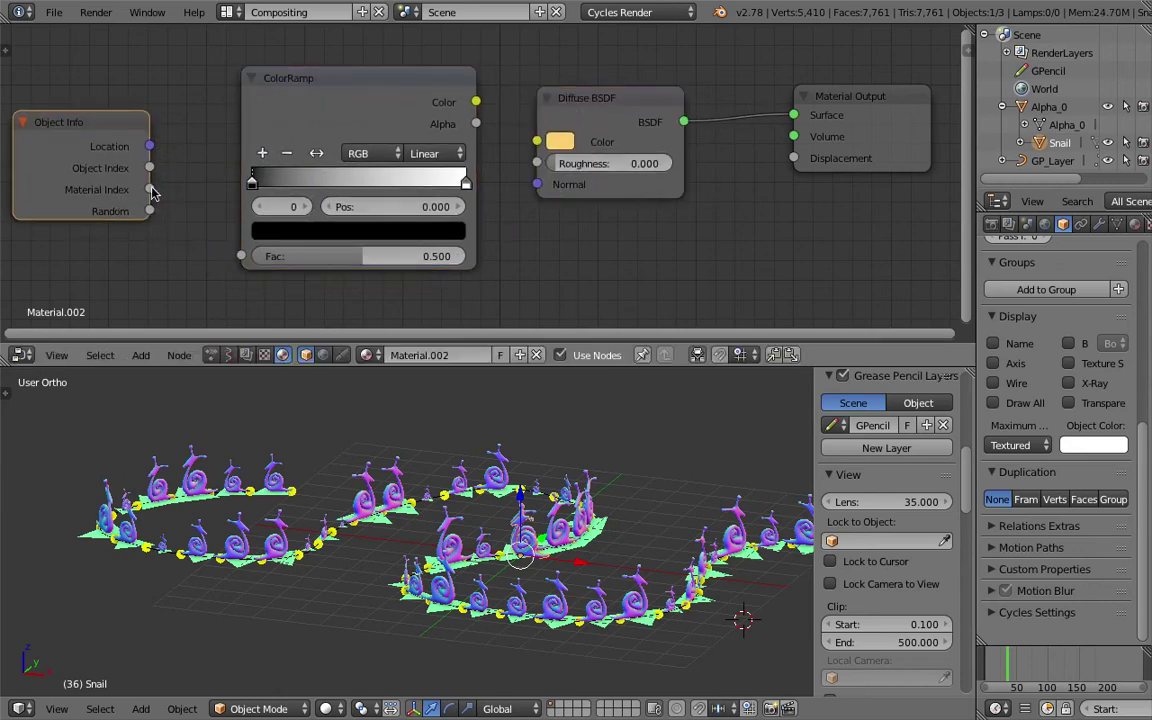
# Connect Object Info's Random output to the ColorRamp's Fac and set the ramp to HSL with Clockwise interpolation.
pyautogui.moveTo(149, 211); pyautogui.dragTo(280, 245)
pyautogui.click(384, 153)
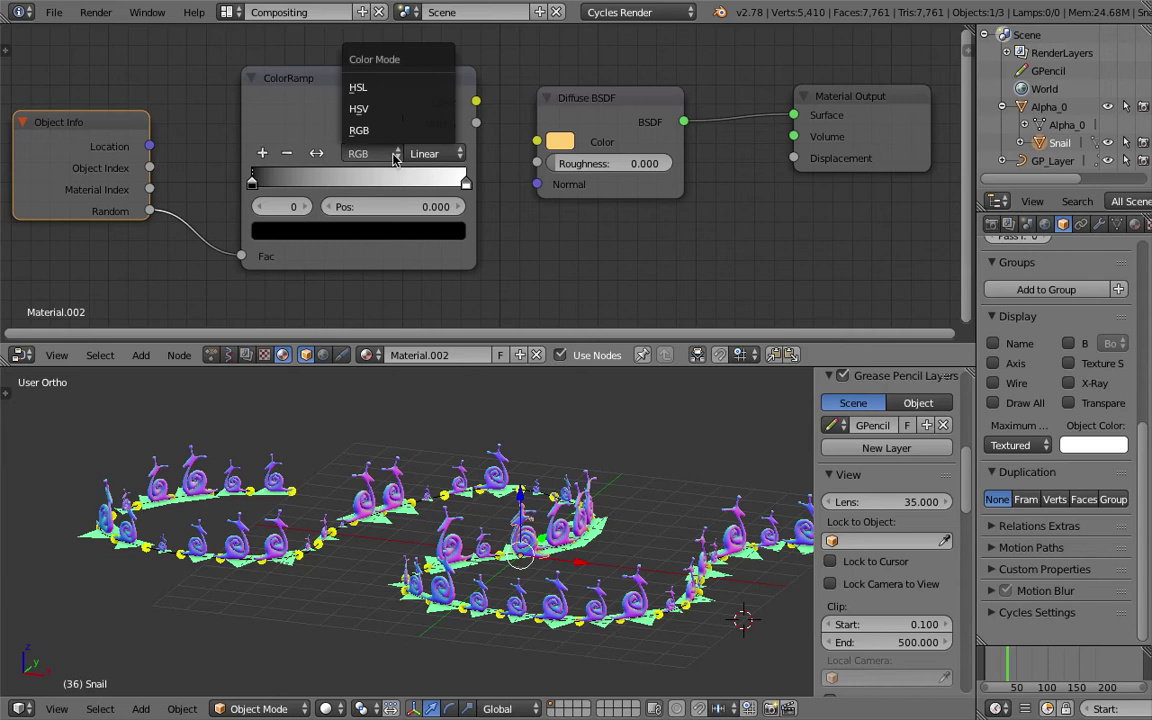
pyautogui.click(396, 97)
pyautogui.click(415, 152)
pyautogui.click(437, 90)
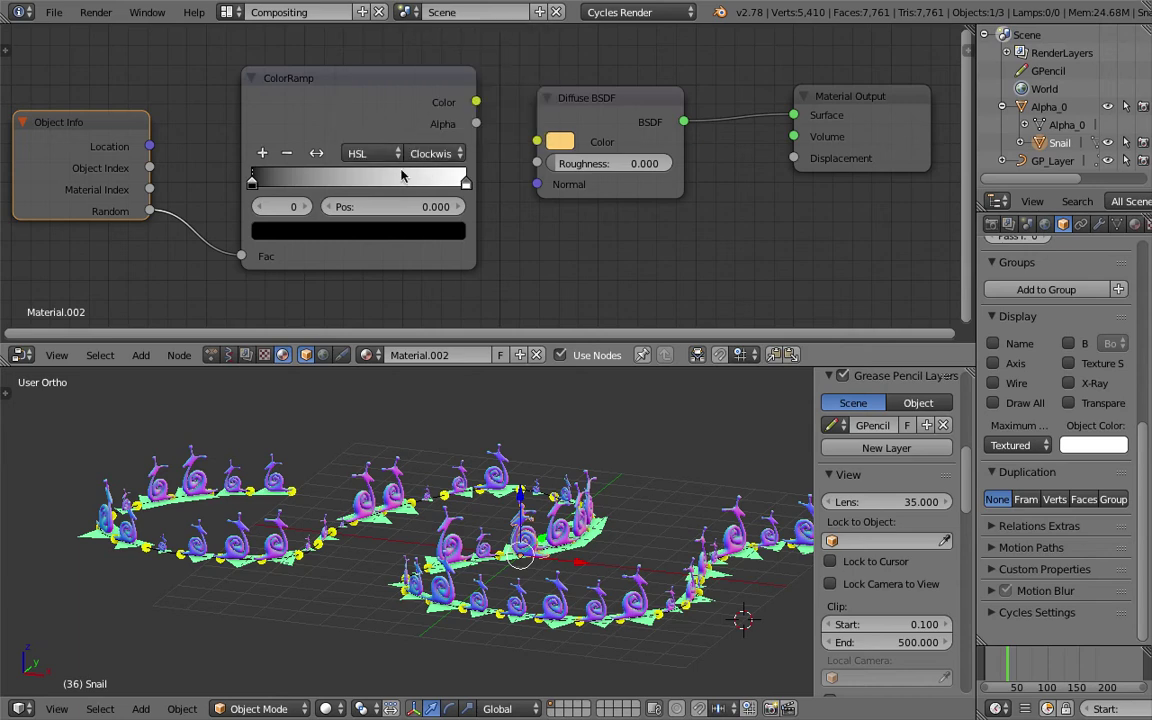
# Color the ramp's first stop pinkish red and its last stop light blue, and save the file.
pyautogui.click(358, 230)
pyautogui.click(418, 271)
pyautogui.moveTo(377, 318); pyautogui.dragTo(356, 380)
pyautogui.click(465, 183)
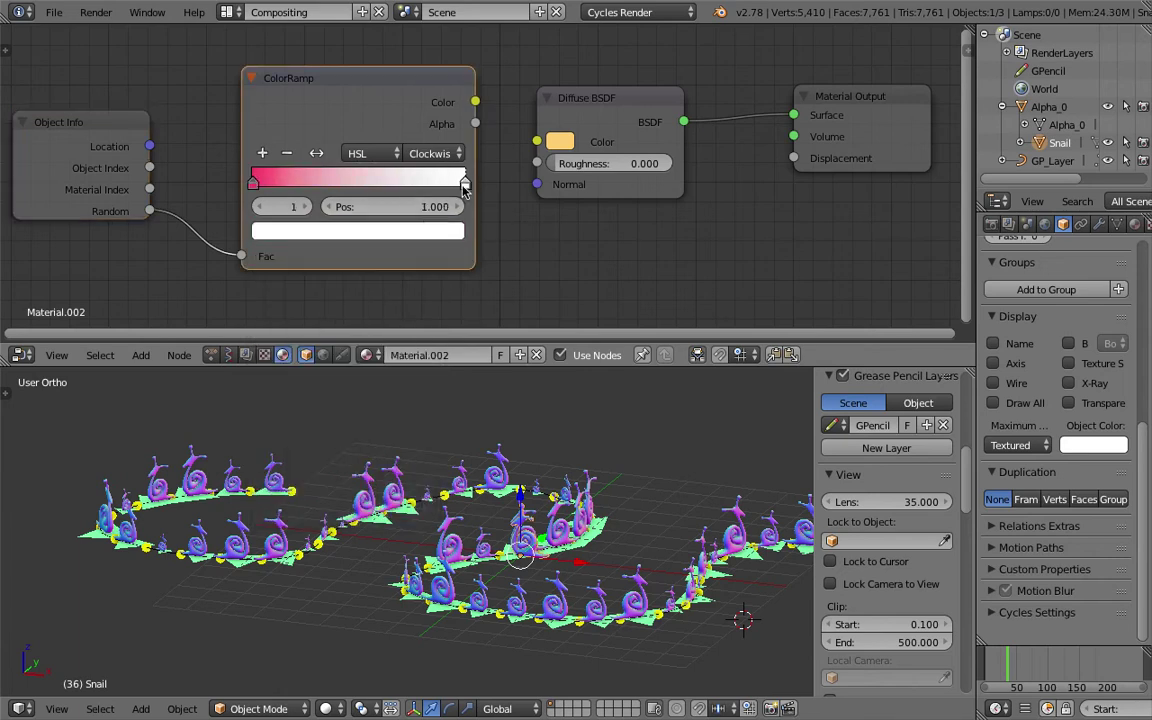
pyautogui.click(417, 234)
pyautogui.moveTo(333, 322); pyautogui.dragTo(360, 297)
pyautogui.hotkey('ctrl', 's')
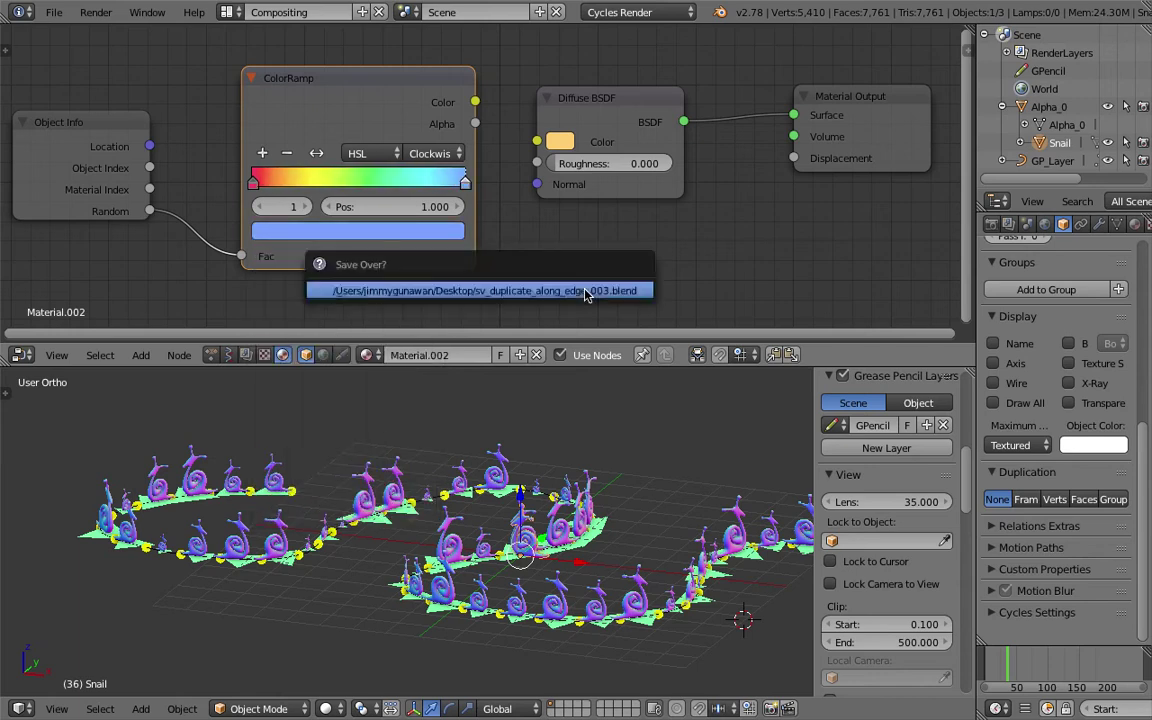
pyautogui.click(585, 294)
# Switch the 3D viewport to Rendered shading to check the snail colors.
pyautogui.click(328, 709)
pyautogui.click(360, 522)
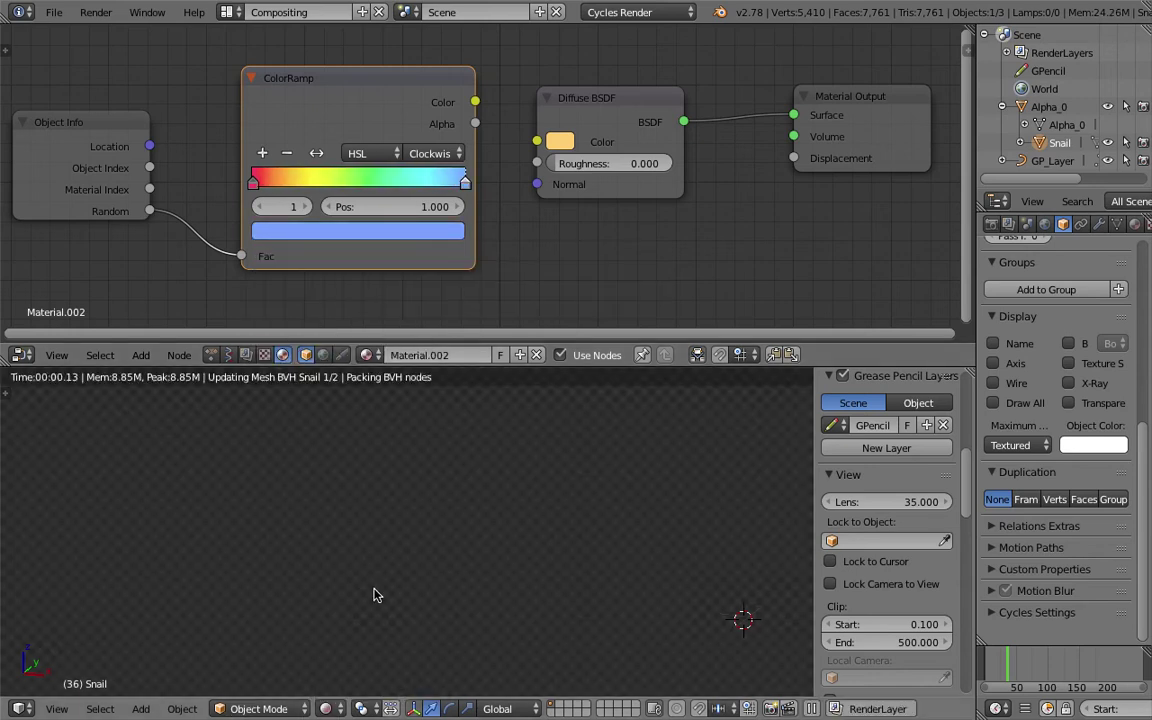
pyautogui.click(376, 587)
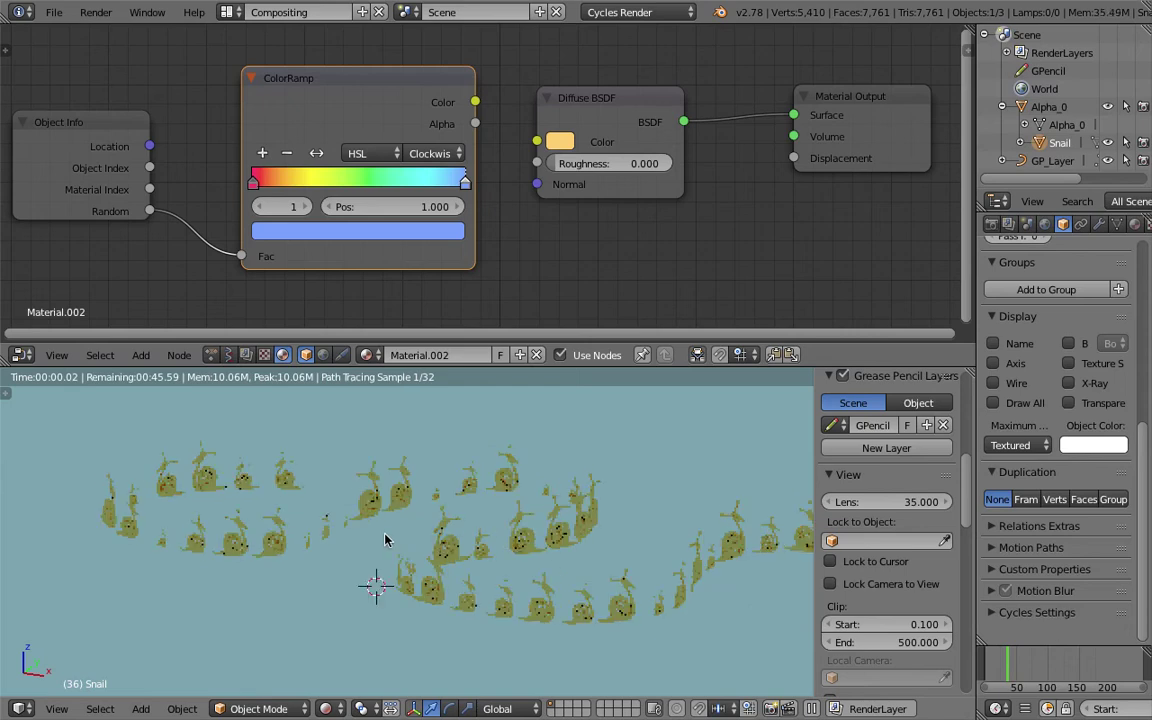
# Assign Material.002 to Alpha_0 and connect the ColorRamp's Color output to the Diffuse BSDF's Color.
pyautogui.rightClick(284, 540)
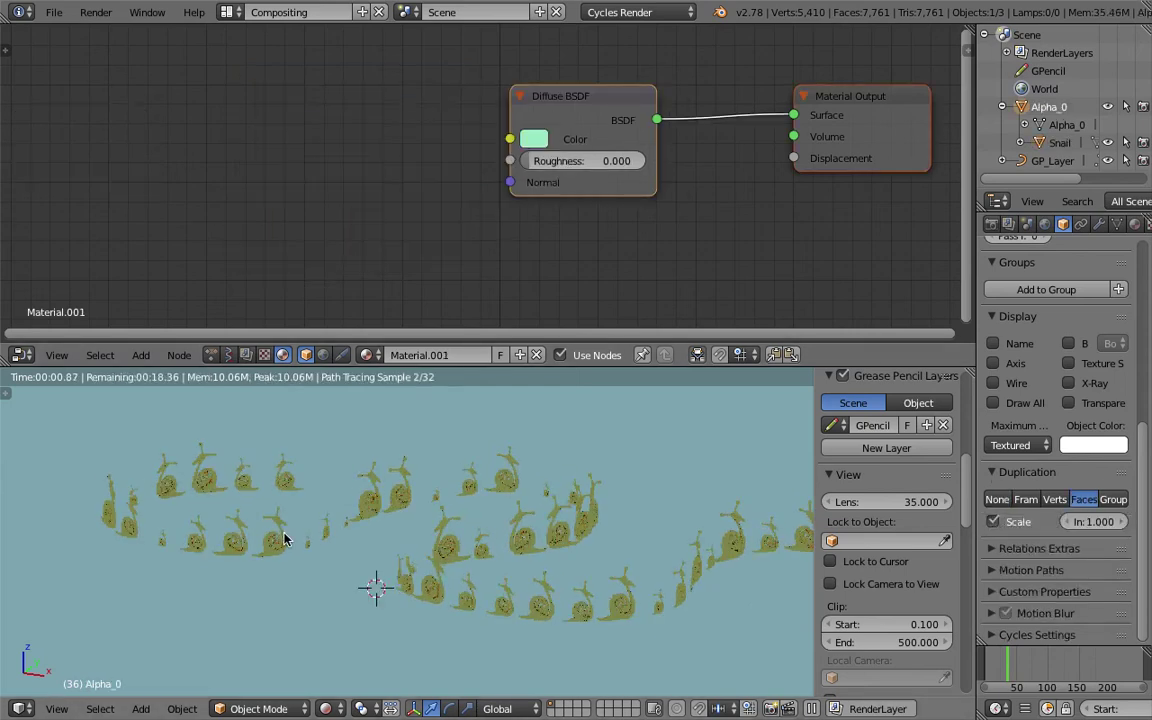
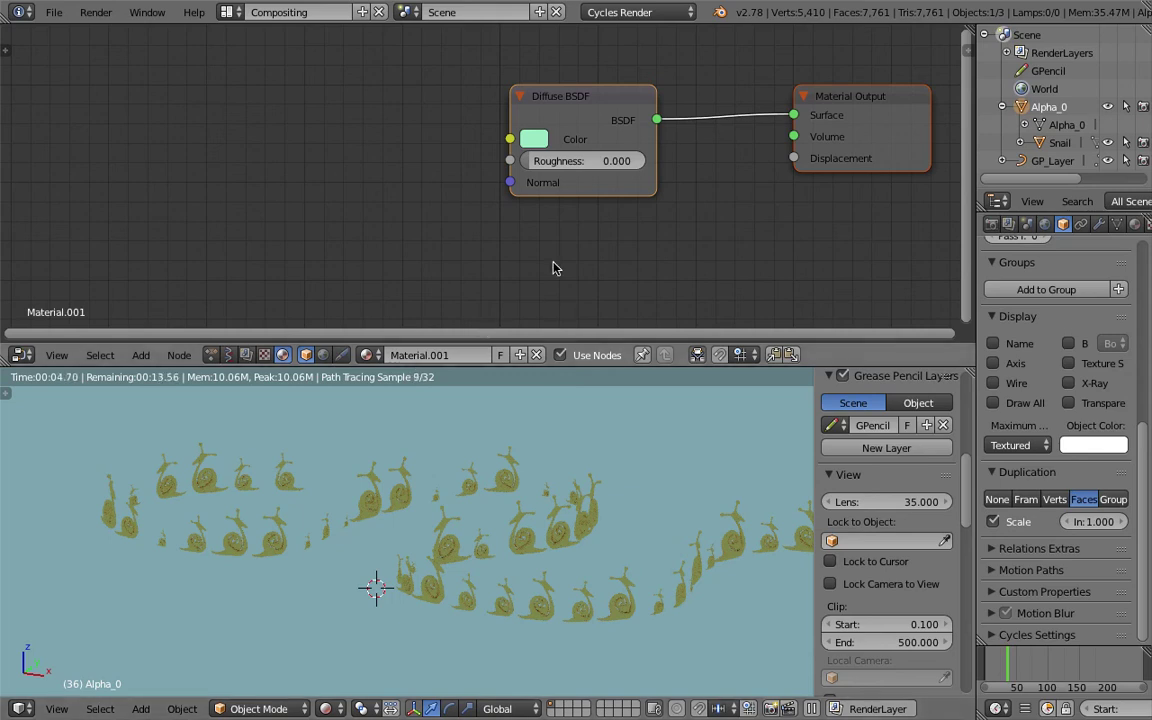
pyautogui.click(1135, 224)
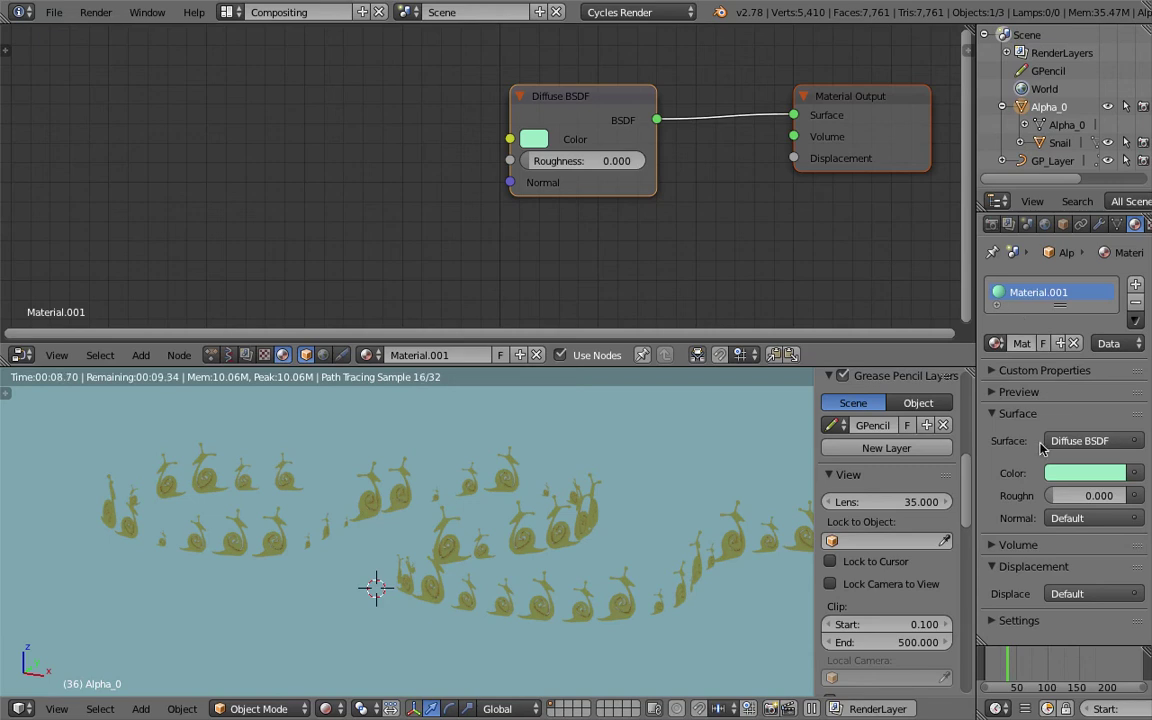
pyautogui.click(996, 343)
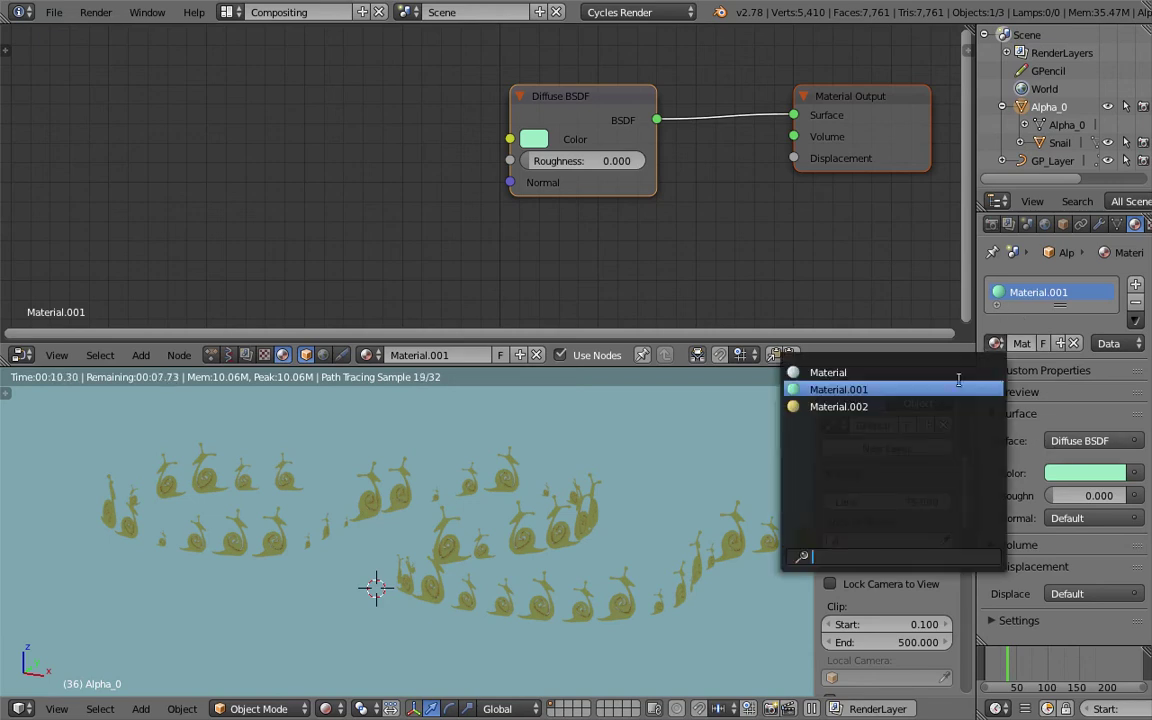
pyautogui.click(956, 406)
pyautogui.hotkey('ctrl', 's')
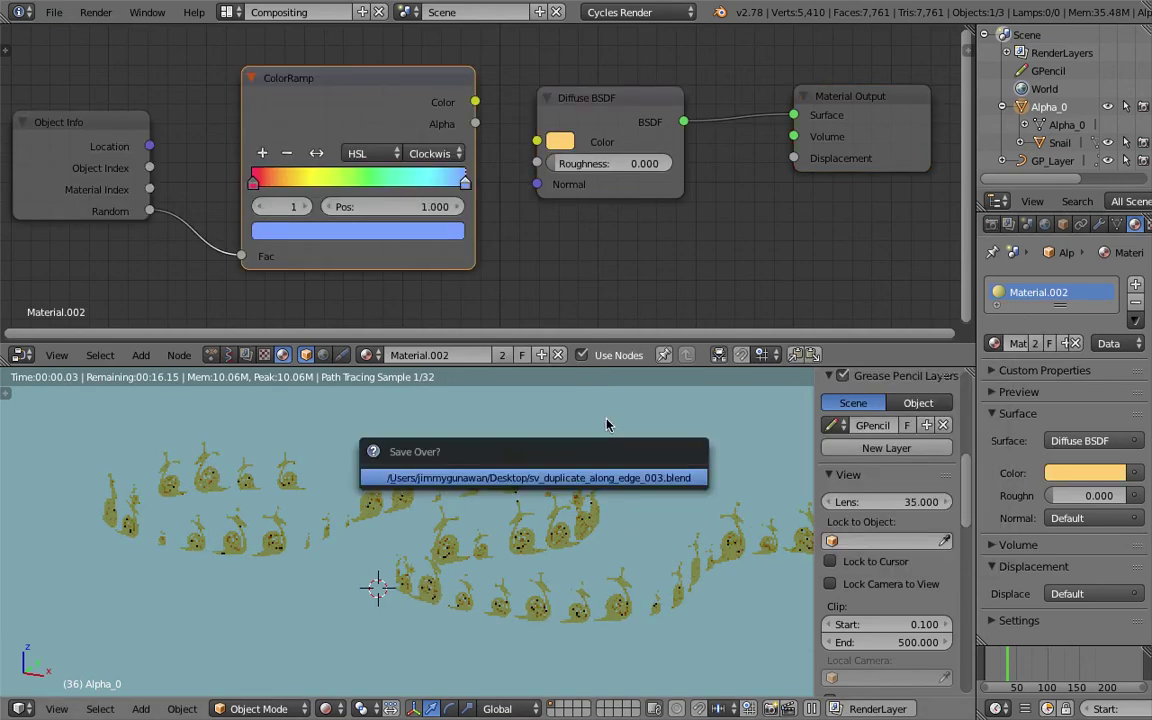
pyautogui.moveTo(475, 102); pyautogui.dragTo(537, 141)
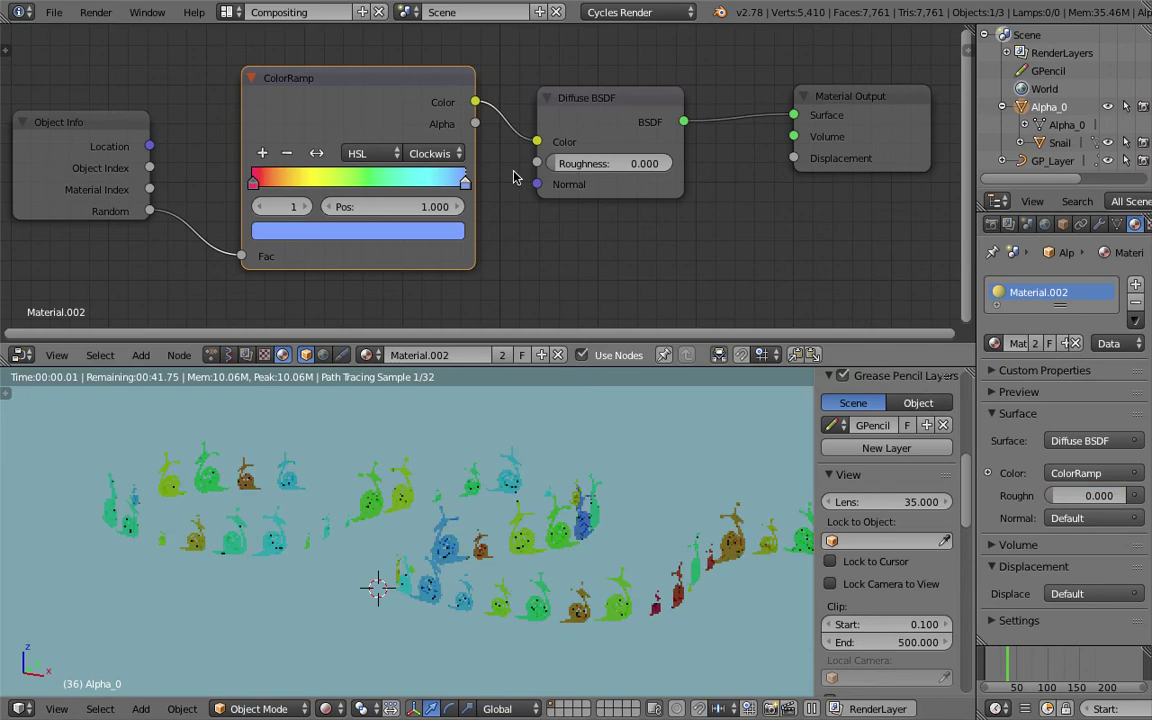
# Try the World's Ambient Occlusion on and off in the rendered snail view.
pyautogui.click(1045, 224)
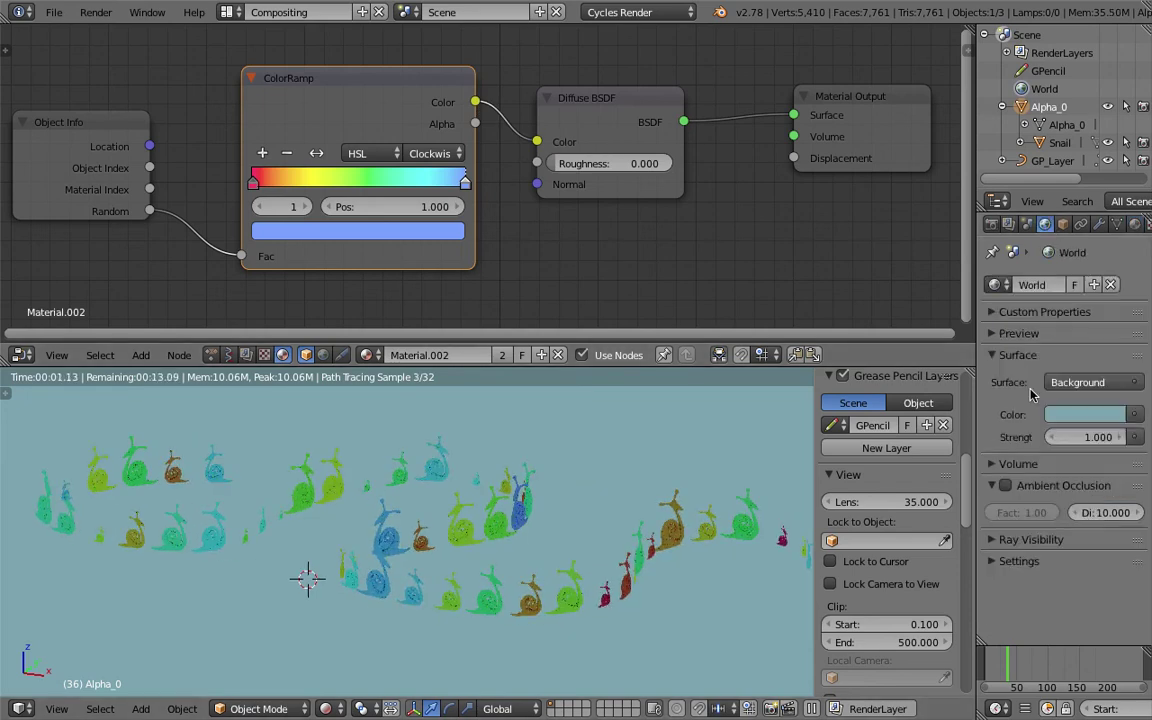
pyautogui.click(1008, 489)
pyautogui.click(1008, 489)
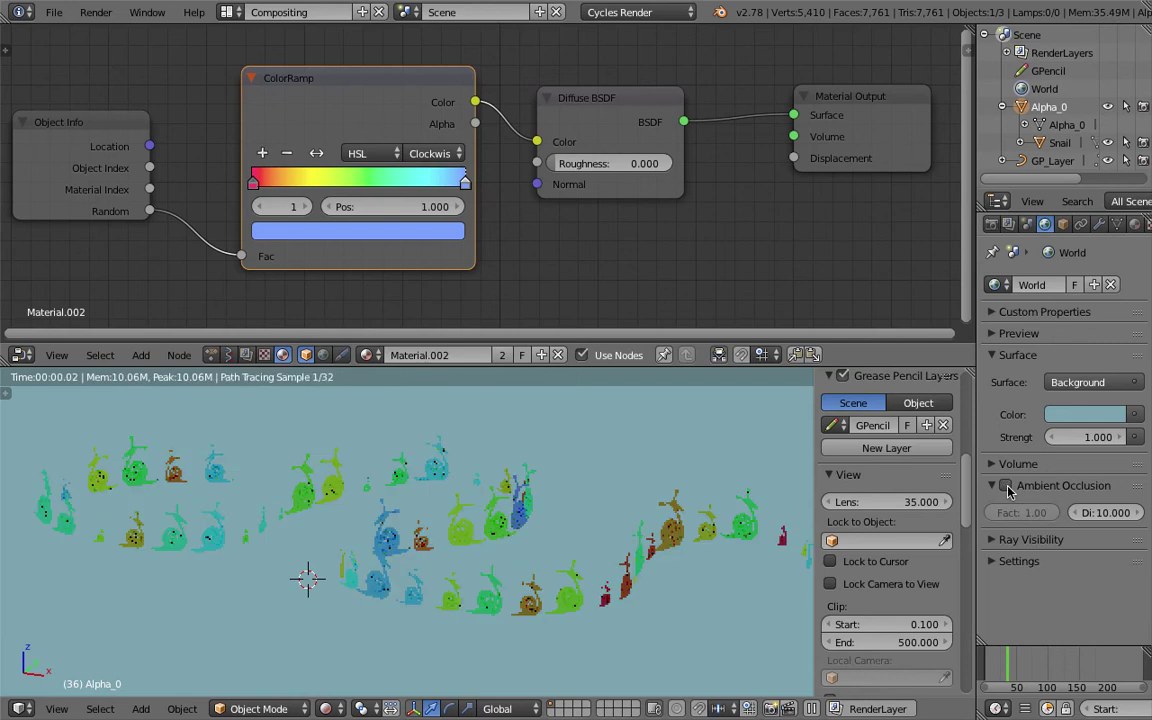
pyautogui.click(1006, 486)
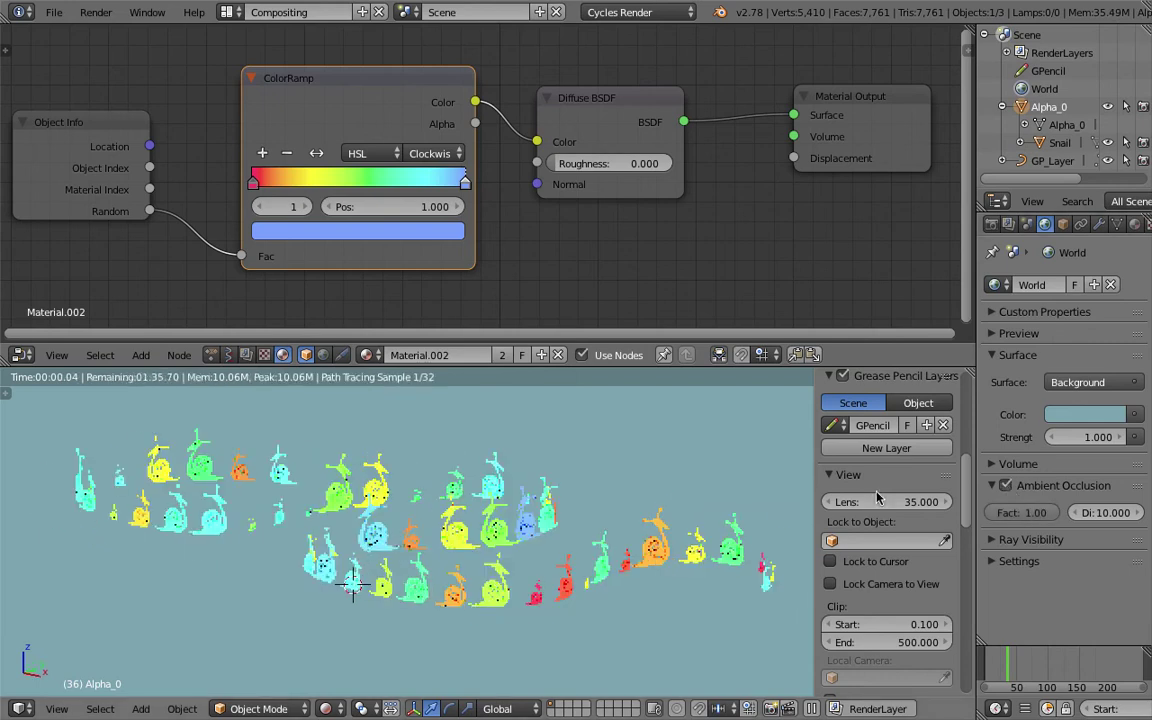
pyautogui.click(1006, 486)
# Return the viewport to Solid shading, add a Sun lamp and rotate it to shine at an angle.
pyautogui.click(327, 708)
pyautogui.click(352, 650)
pyautogui.scroll(-5, 514, 514)
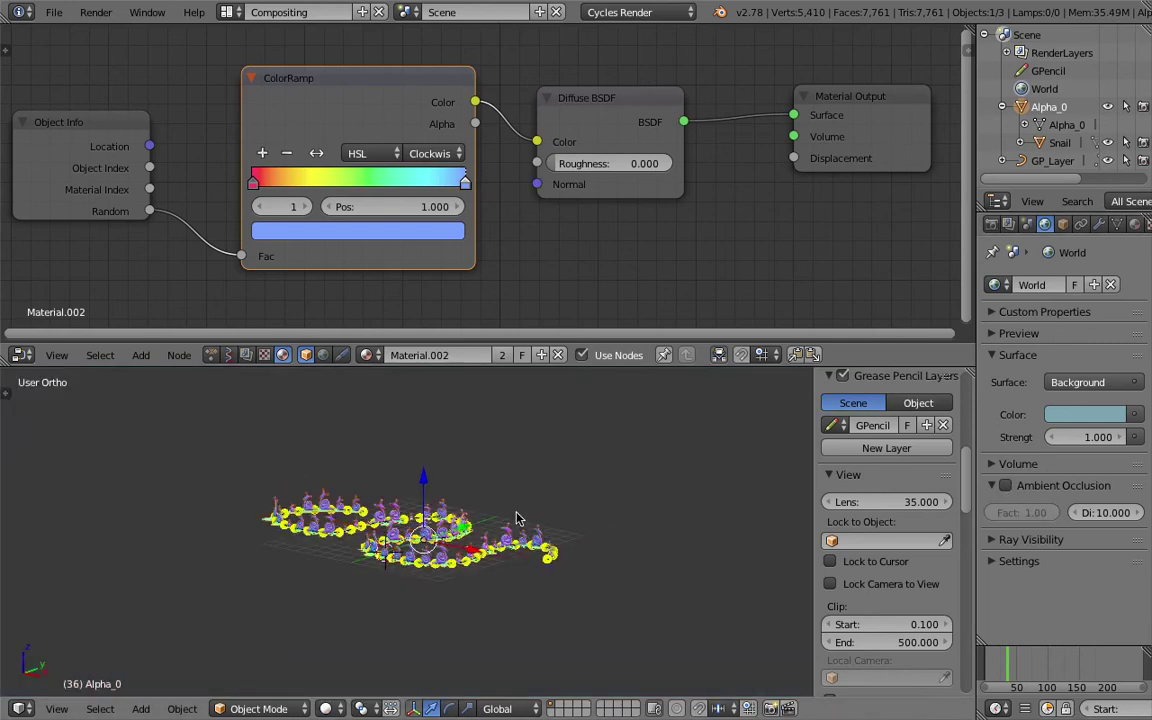
pyautogui.moveTo(514, 514); pyautogui.dragTo(505, 512, button='middle')
pyautogui.hotkey('shift', 'a')
pyautogui.moveTo(504, 447)
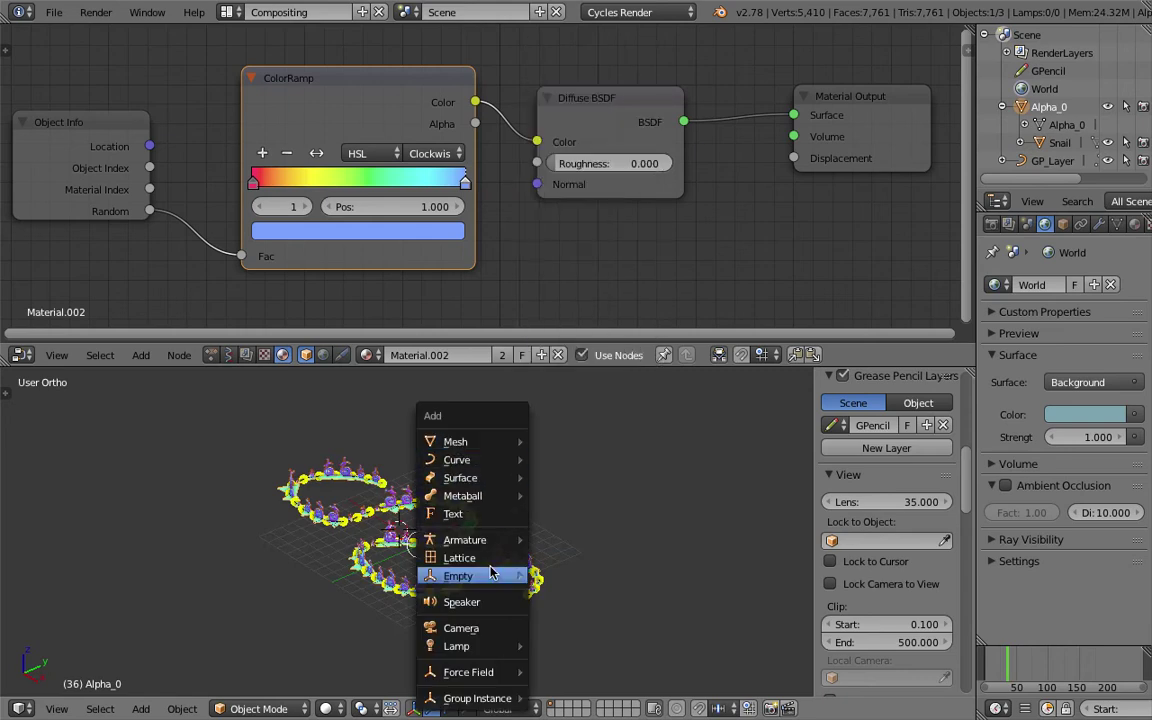
pyautogui.moveTo(500, 646)
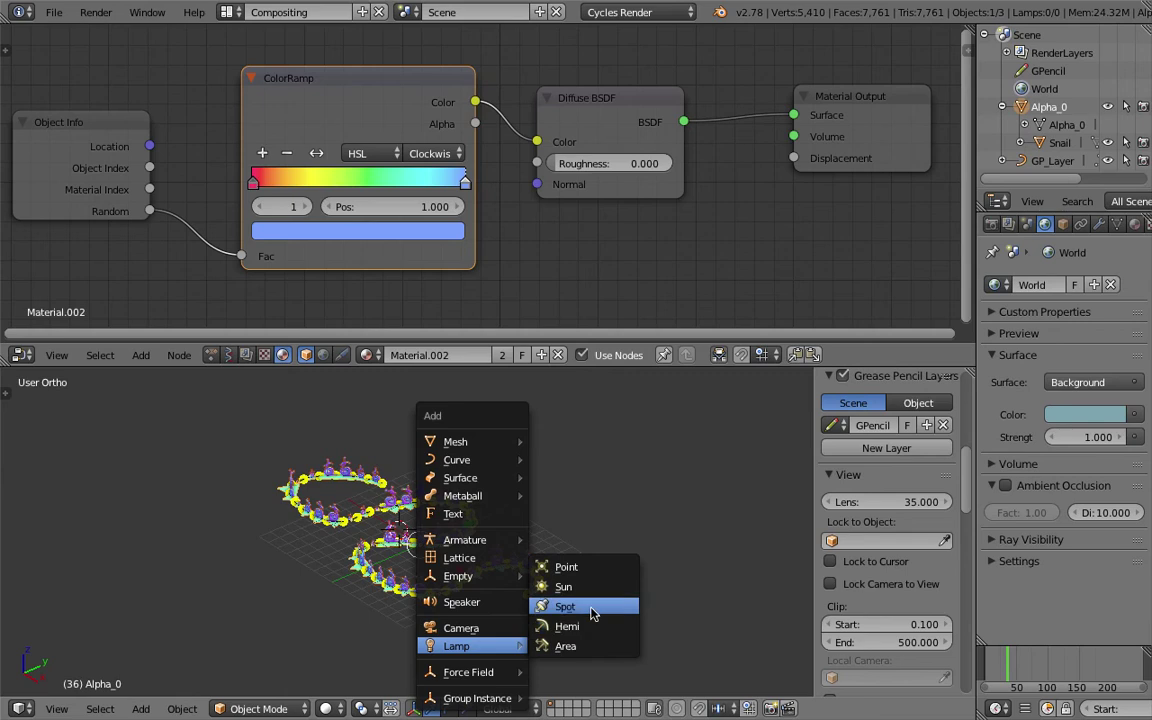
pyautogui.click(590, 595)
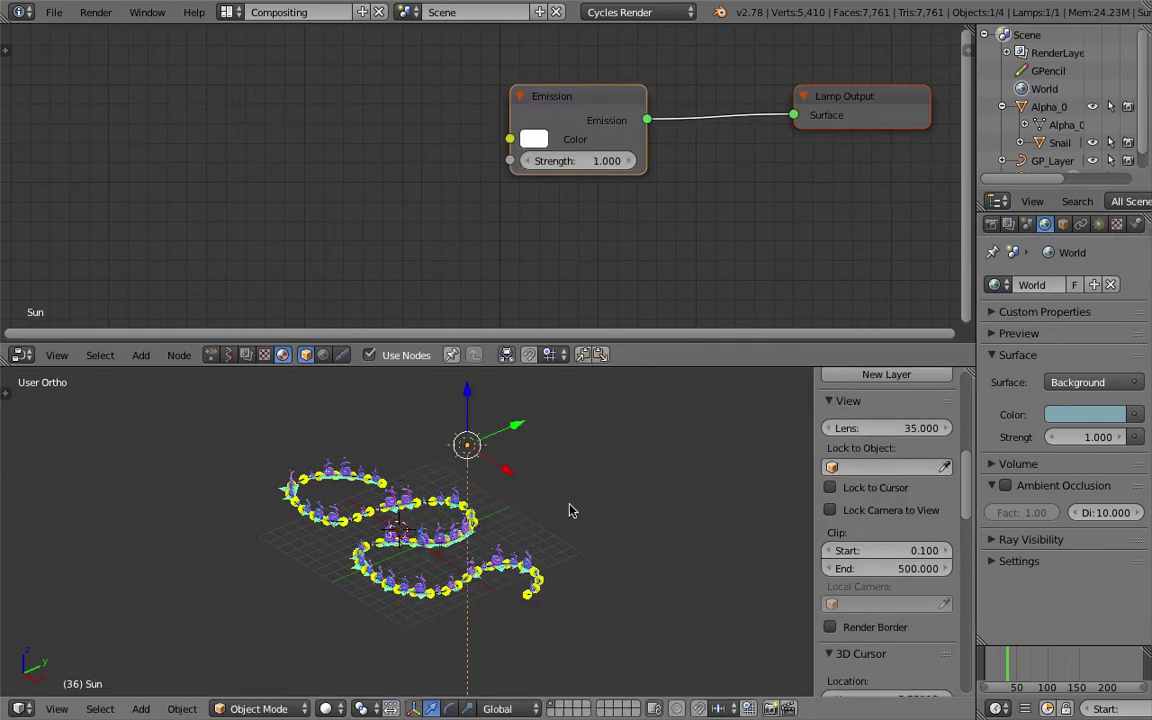
pyautogui.press('r')
pyautogui.click(418, 459)
# Add a mesh plane scaled well beyond the snail curve as ground, and give it a new Diffuse BSDF material.
pyautogui.hotkey('shift', 'a')
pyautogui.moveTo(408, 255)
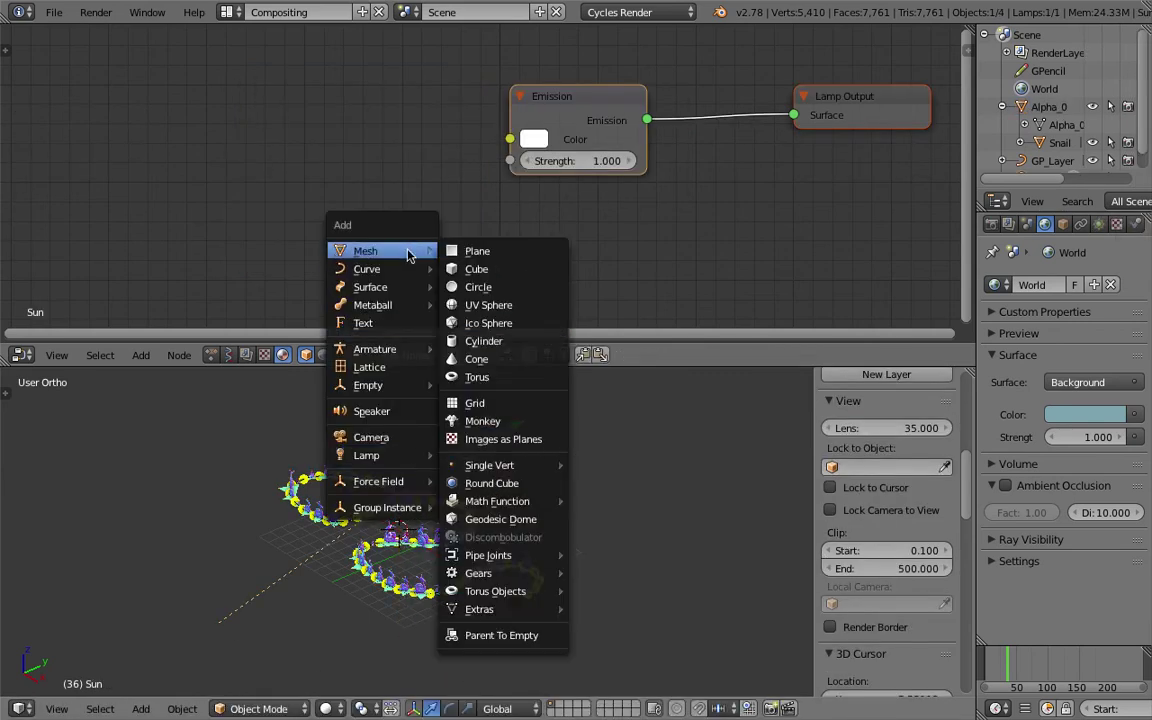
pyautogui.click(484, 252)
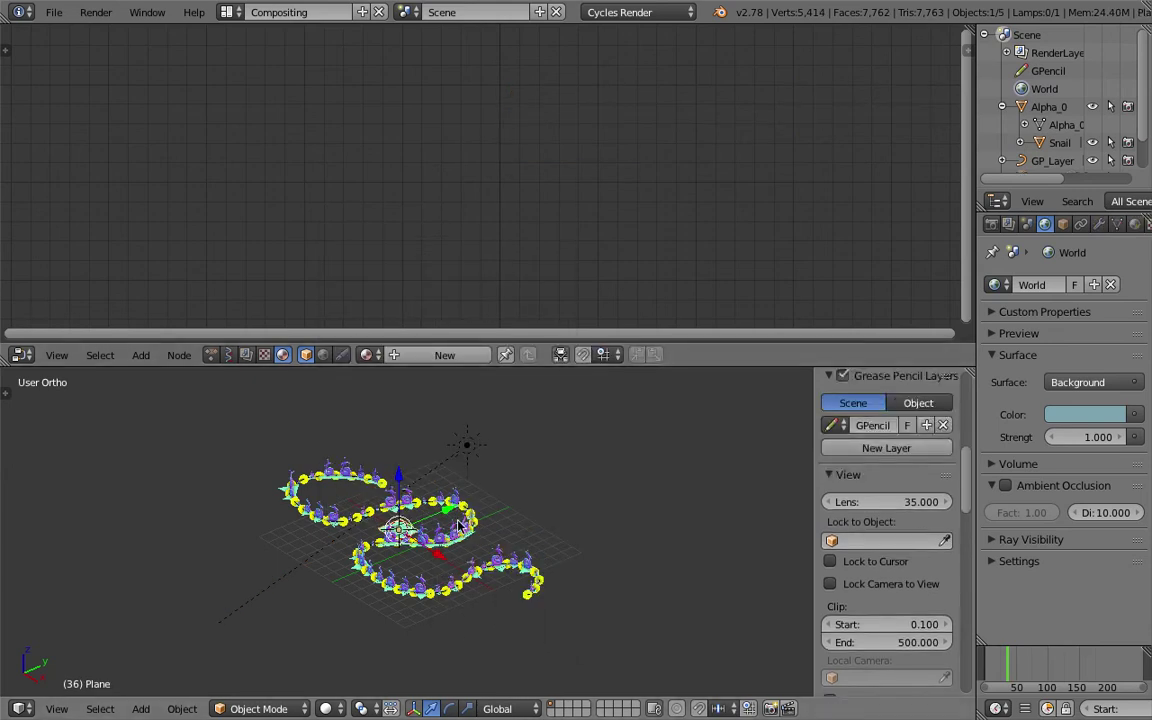
pyautogui.press('s')
pyautogui.click(722, 537)
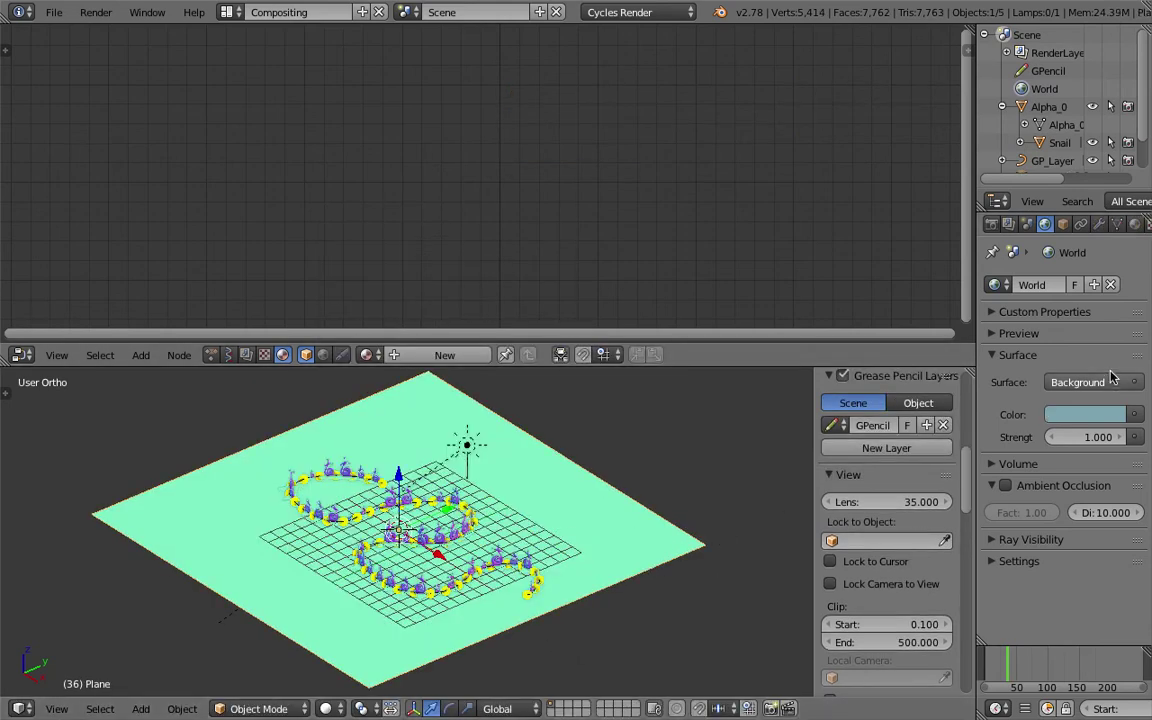
pyautogui.click(1134, 224)
pyautogui.click(1040, 337)
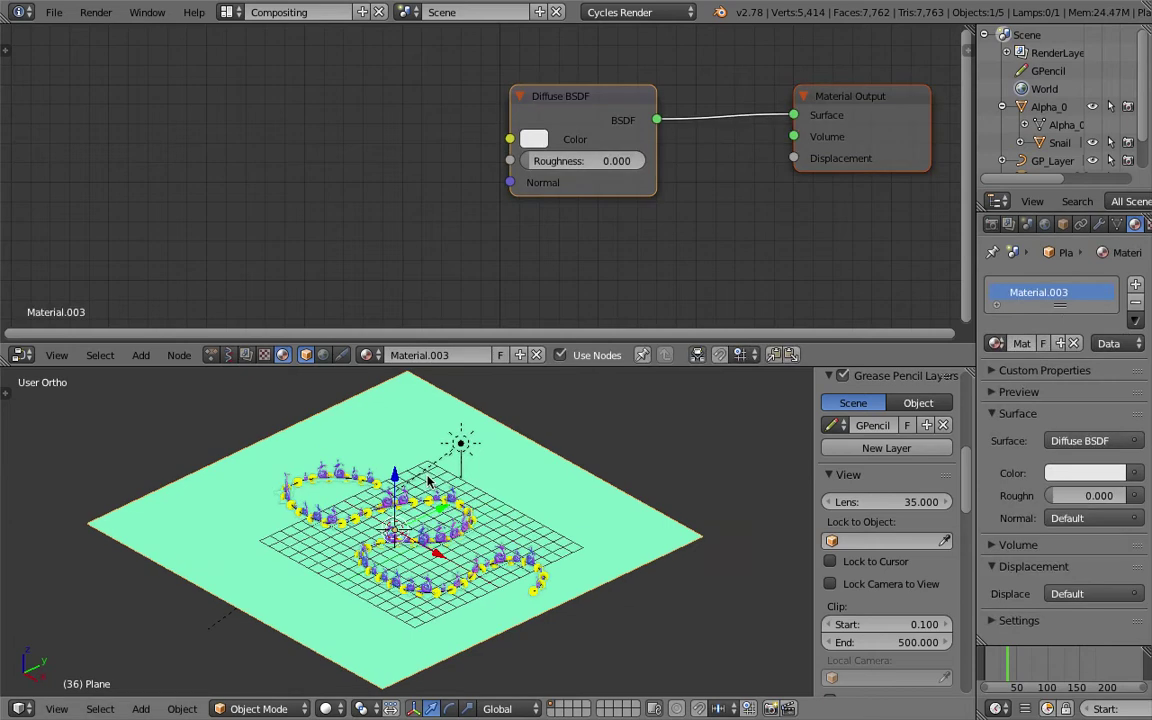
# Preview the snails on the ground plane in Rendered shading and examine the gap between them from a low angle.
pyautogui.moveTo(535, 586); pyautogui.dragTo(428, 478, button='middle')
pyautogui.click(325, 708)
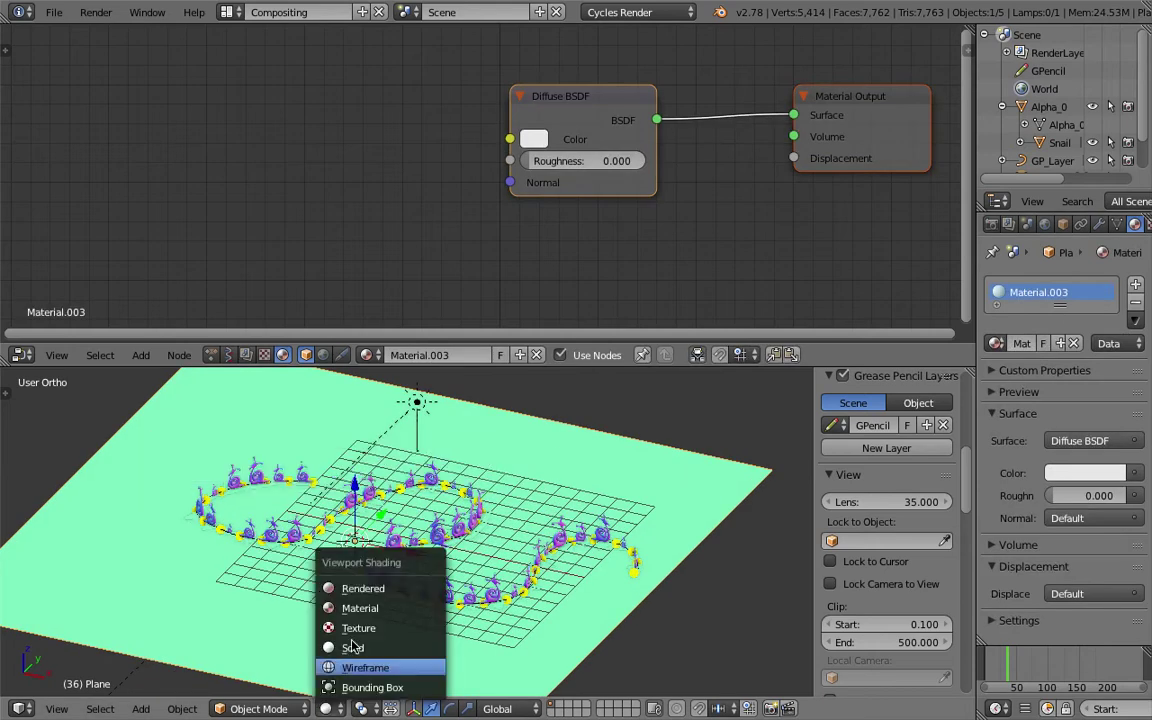
pyautogui.click(359, 588)
pyautogui.scroll(4, 320, 555)
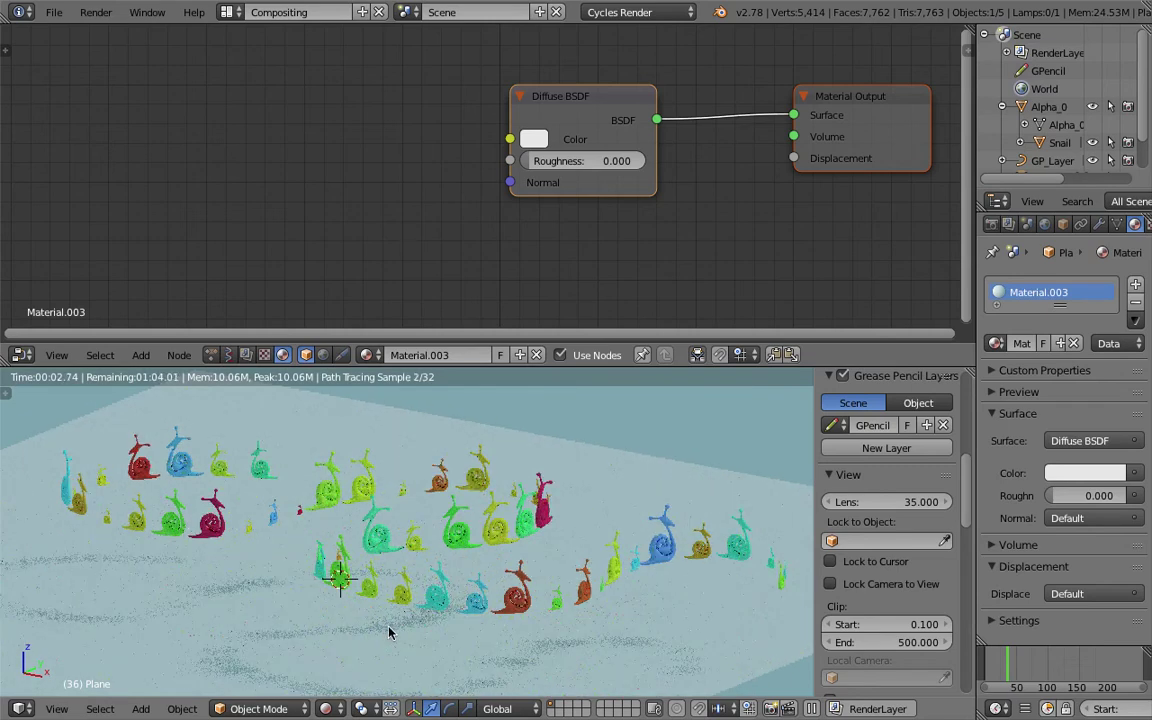
pyautogui.scroll(-3, 388, 600)
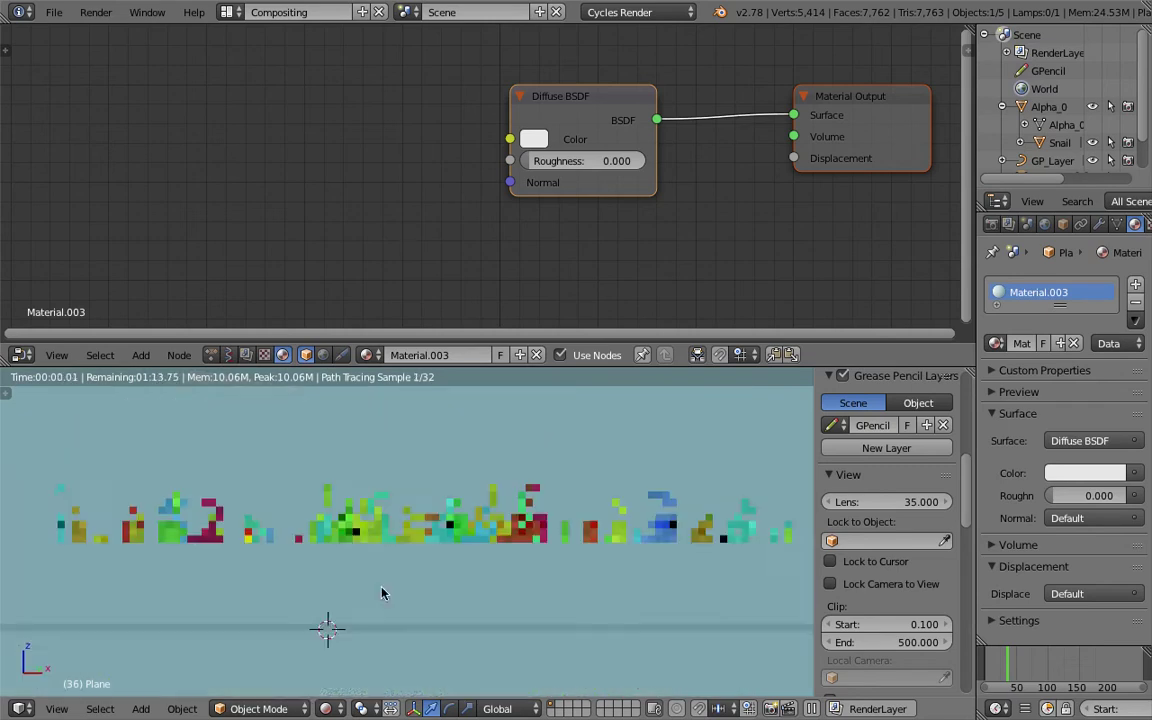
# Return the viewport to Solid shading, raise the ground plane about 2.35 units along Z to the snails' feet, and save the file.
pyautogui.click(326, 708)
pyautogui.click(375, 648)
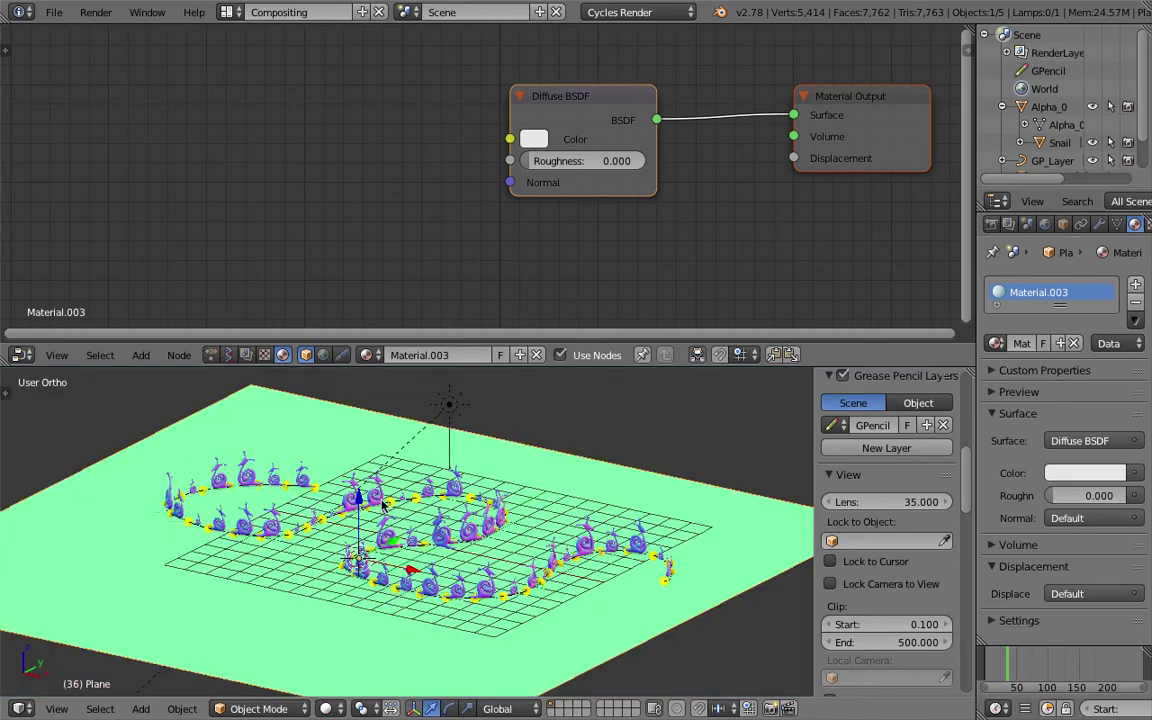
pyautogui.press('g')
pyautogui.press('z')
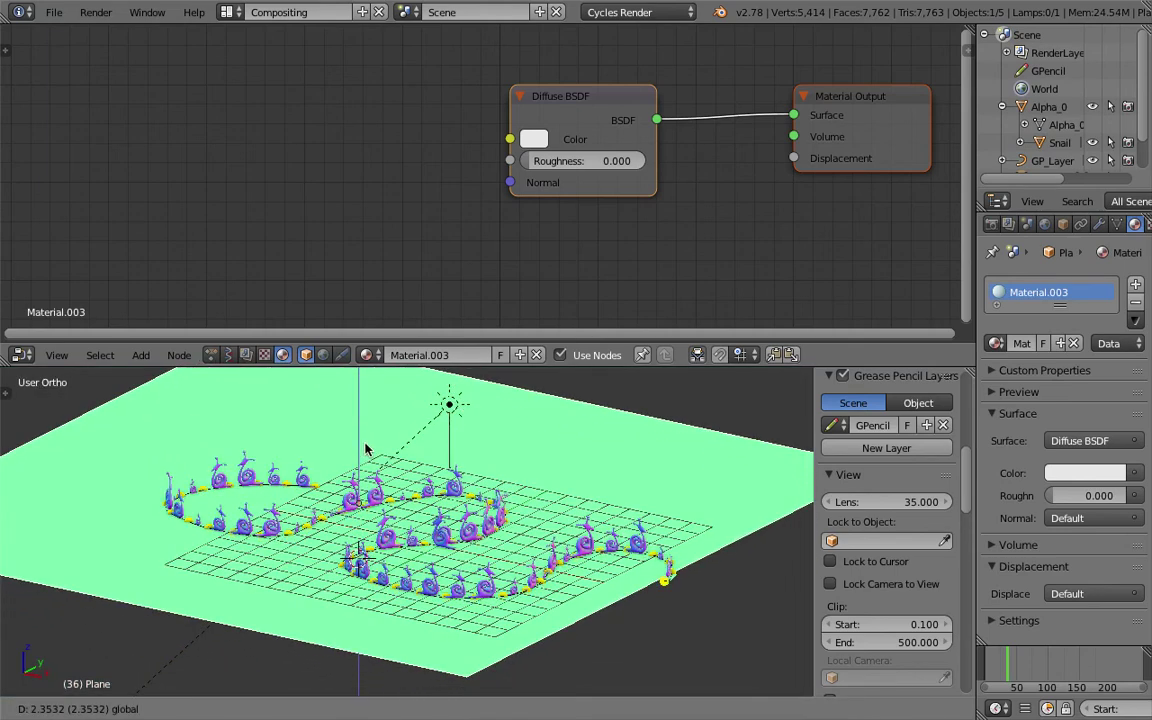
pyautogui.click(368, 447)
pyautogui.hotkey('ctrl', 's')
pyautogui.moveTo(368, 449); pyautogui.dragTo(482, 576, button='middle')
pyautogui.click(393, 522)
# Scale the ground plane up so it fills the area well beyond the snail curve.
pyautogui.moveTo(392, 505); pyautogui.dragTo(429, 511)
pyautogui.press('s')
pyautogui.click(617, 607)
pyautogui.moveTo(617, 607)
pyautogui.mouseDown(button='middle')
pyautogui.moveTo(542, 556)
pyautogui.moveTo(480, 555)
pyautogui.moveTo(415, 563)
pyautogui.moveTo(346, 608)
pyautogui.mouseUp(button='middle')
# Check the snails' shadows on the ground plane in Rendered shading from several angles, ending back in a non-rendered view.
pyautogui.press('z')
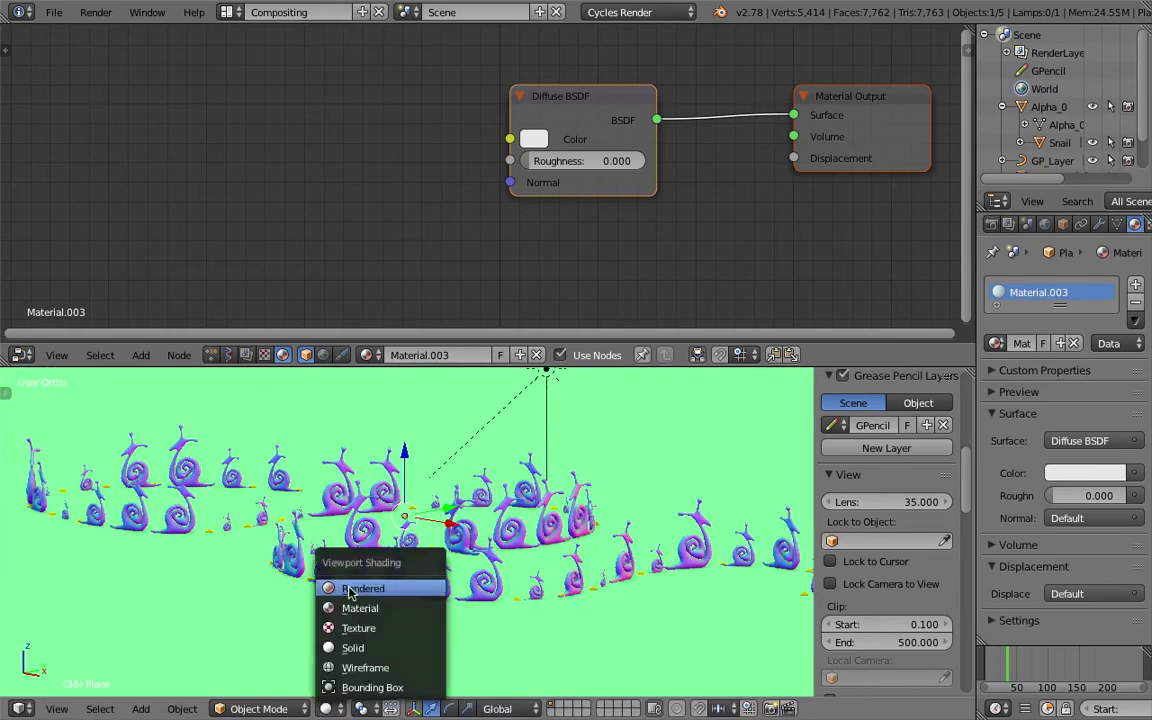
pyautogui.click(348, 590)
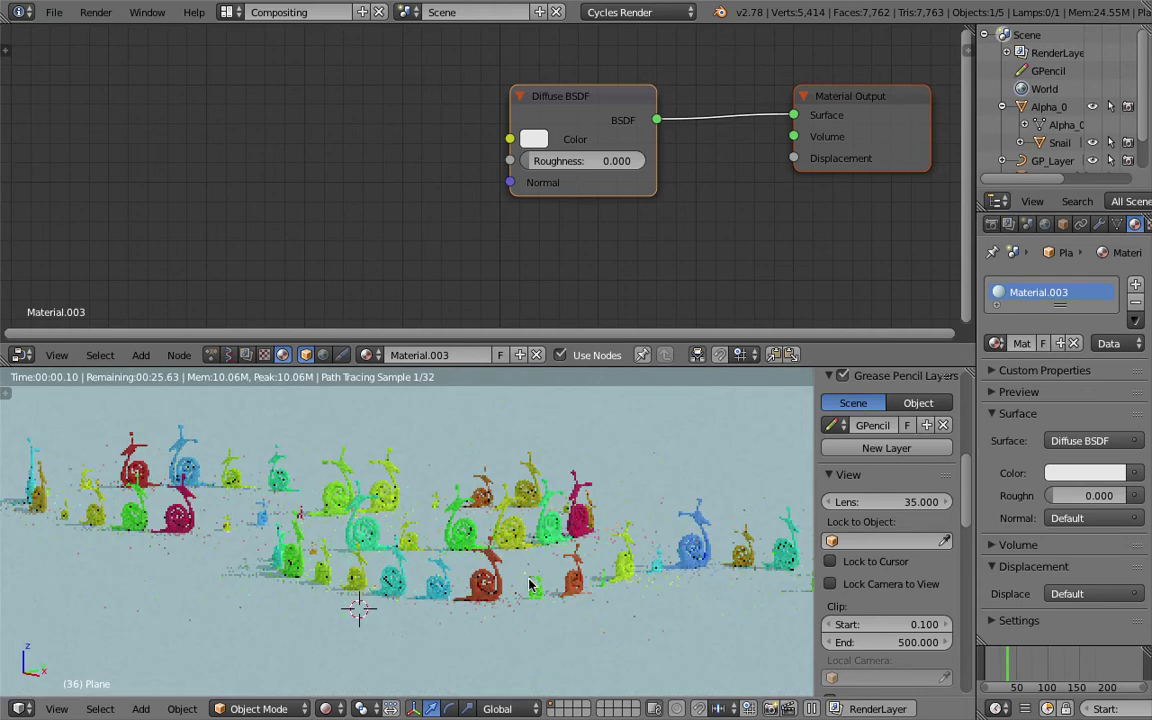
pyautogui.moveTo(527, 585); pyautogui.dragTo(470, 603, button='middle')
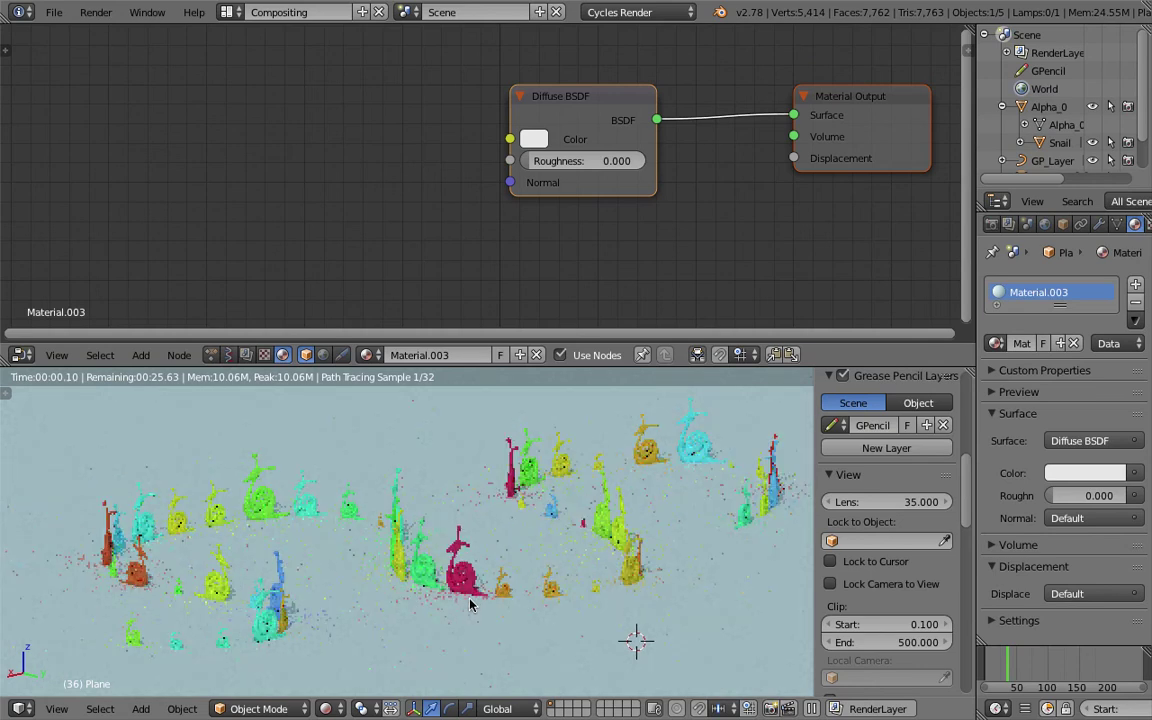
pyautogui.click(325, 713)
pyautogui.click(337, 626)
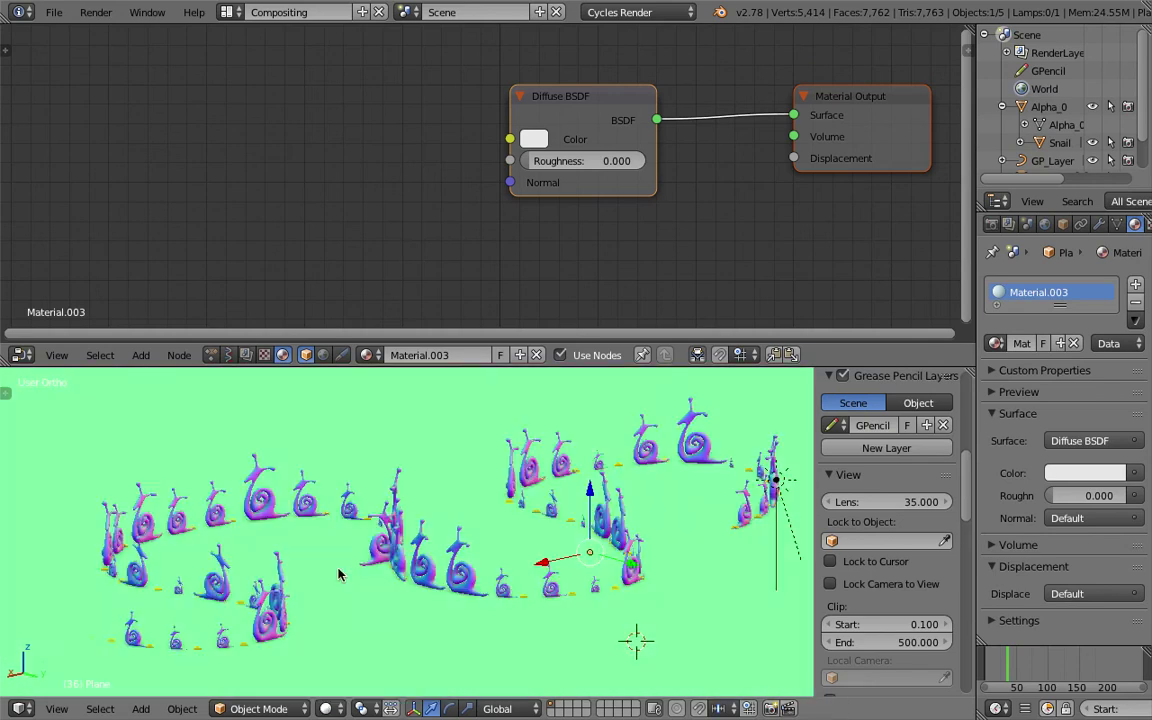
pyautogui.moveTo(341, 573); pyautogui.dragTo(589, 567, button='middle')
pyautogui.scroll(-2, 516, 537)
pyautogui.moveTo(517, 537); pyautogui.dragTo(470, 415, button='middle')
# Open the Sweep node tree in the Sverchok node editor and save over sv_duplicate_along_edge_003.blend.
pyautogui.click(228, 355)
pyautogui.click(314, 356)
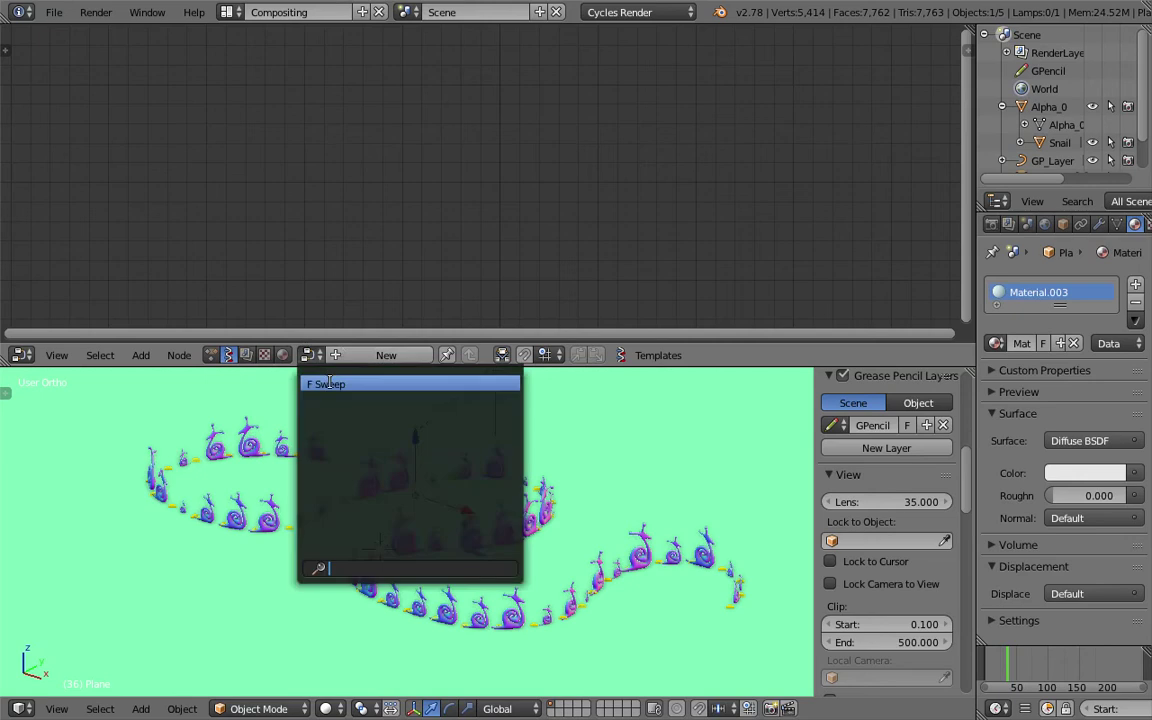
pyautogui.click(334, 381)
pyautogui.scroll(-1, 355, 290)
pyautogui.hotkey('ctrl', 's')
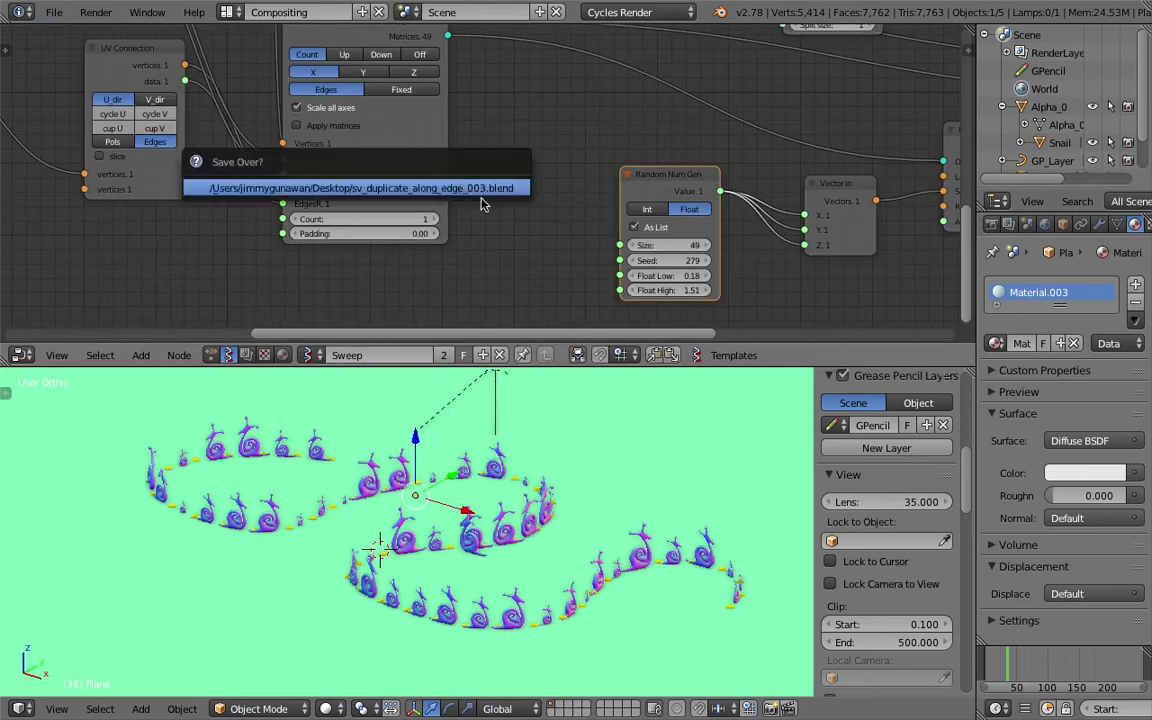
pyautogui.click(479, 200)
# Delete the leftover branch: the second Viewer Draw and UV Connection, Scale, List Split, its random number node, Centers Polygons and List Length.
pyautogui.scroll(-3, 516, 203)
pyautogui.moveTo(516, 203); pyautogui.dragTo(557, 202, button='middle')
pyautogui.scroll(-3, 557, 202)
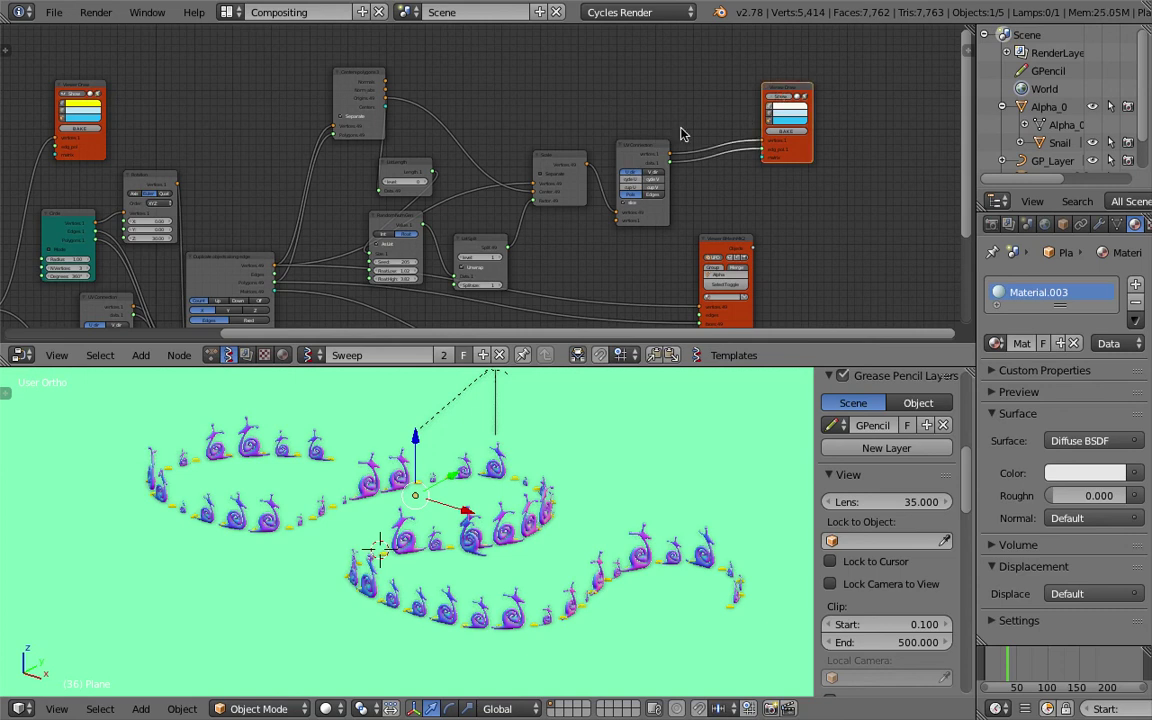
pyautogui.press('x')
pyautogui.rightClick(636, 145)
pyautogui.press('x')
pyautogui.hotkey('ctrl', 'z')
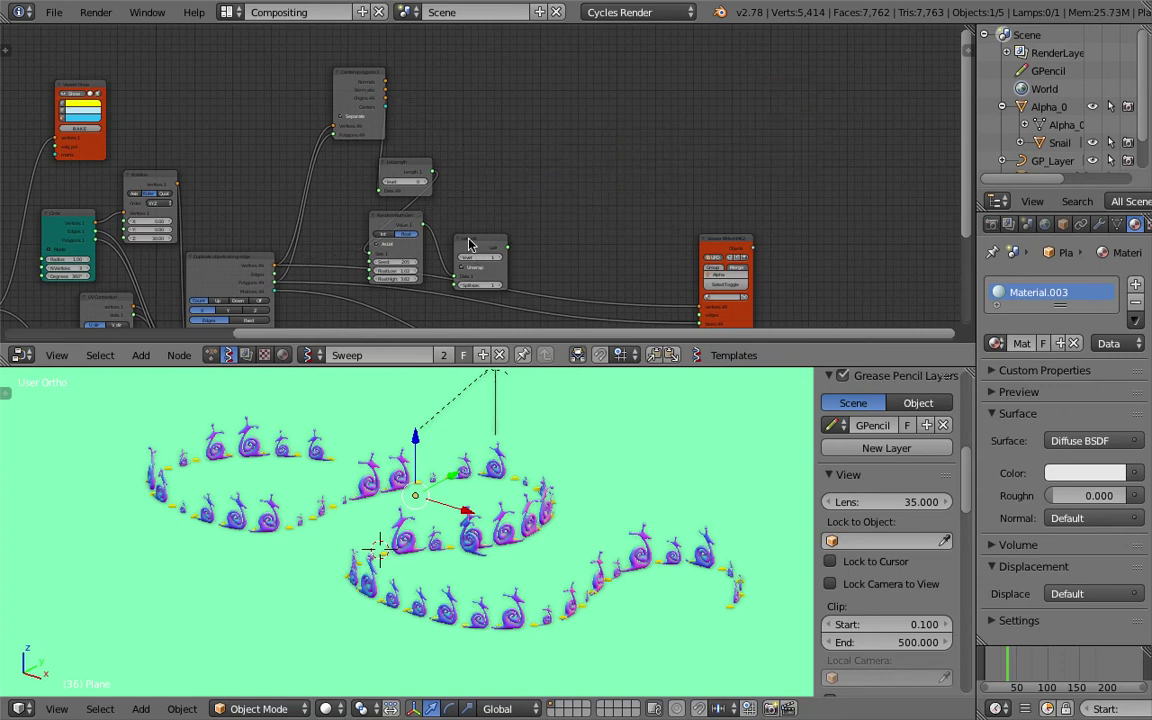
pyautogui.hotkey('ctrl', 'z')
pyautogui.hotkey('ctrl', 'z')
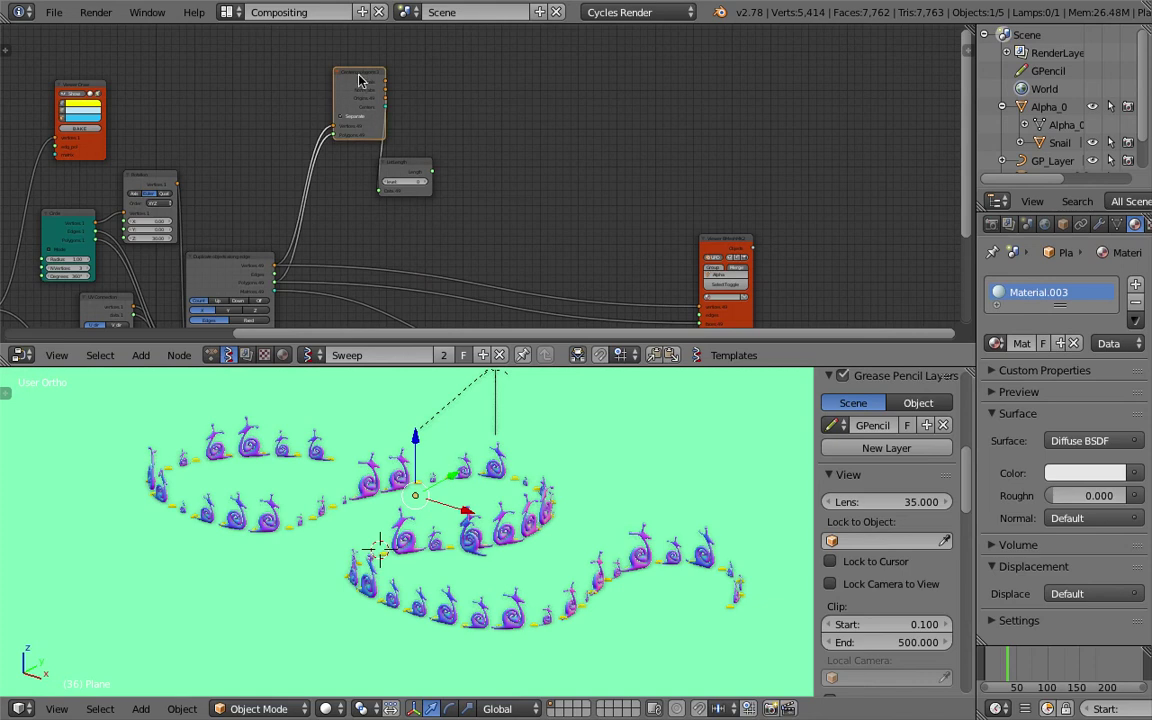
pyautogui.press('x')
pyautogui.rightClick(402, 172)
pyautogui.press('x')
# Move the Random Num Gen, Vector in and Matrix Deform nodes closer to the Duplicate objects along edge node and save the file.
pyautogui.moveTo(443, 227); pyautogui.dragTo(551, 104, button='middle')
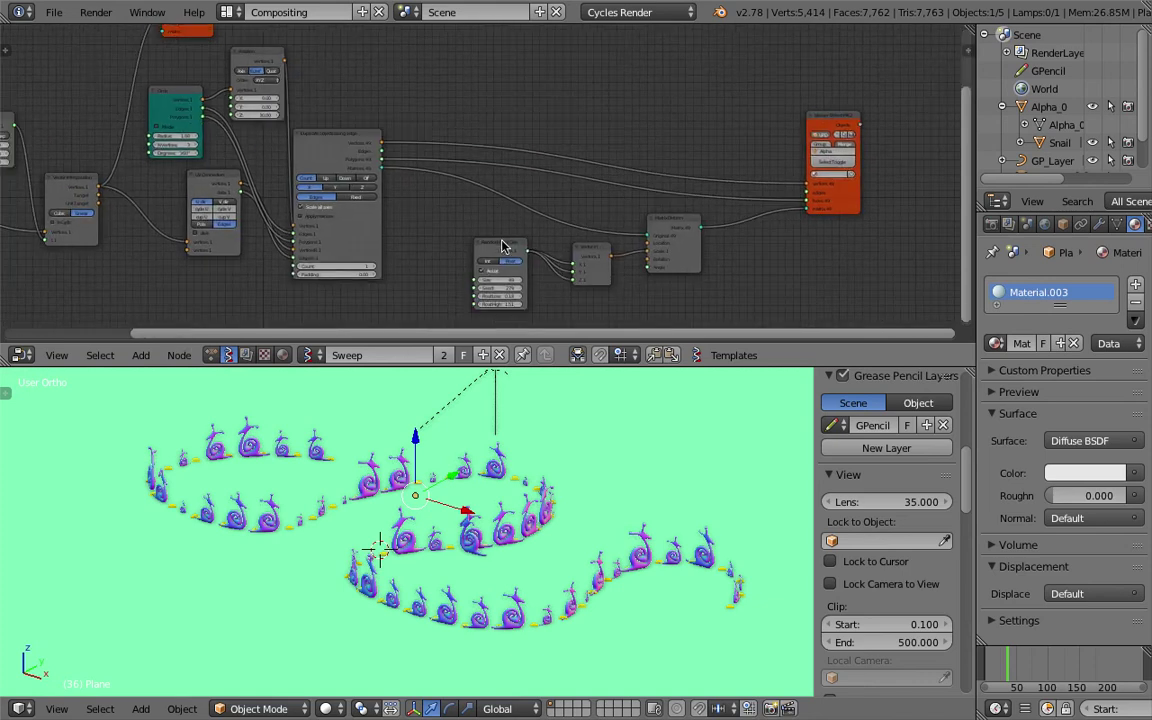
pyautogui.moveTo(502, 247); pyautogui.dragTo(477, 267)
pyautogui.moveTo(592, 255); pyautogui.dragTo(559, 281)
pyautogui.moveTo(666, 229); pyautogui.dragTo(645, 257)
pyautogui.scroll(1, 493, 170)
pyautogui.moveTo(493, 170); pyautogui.dragTo(494, 152, button='middle')
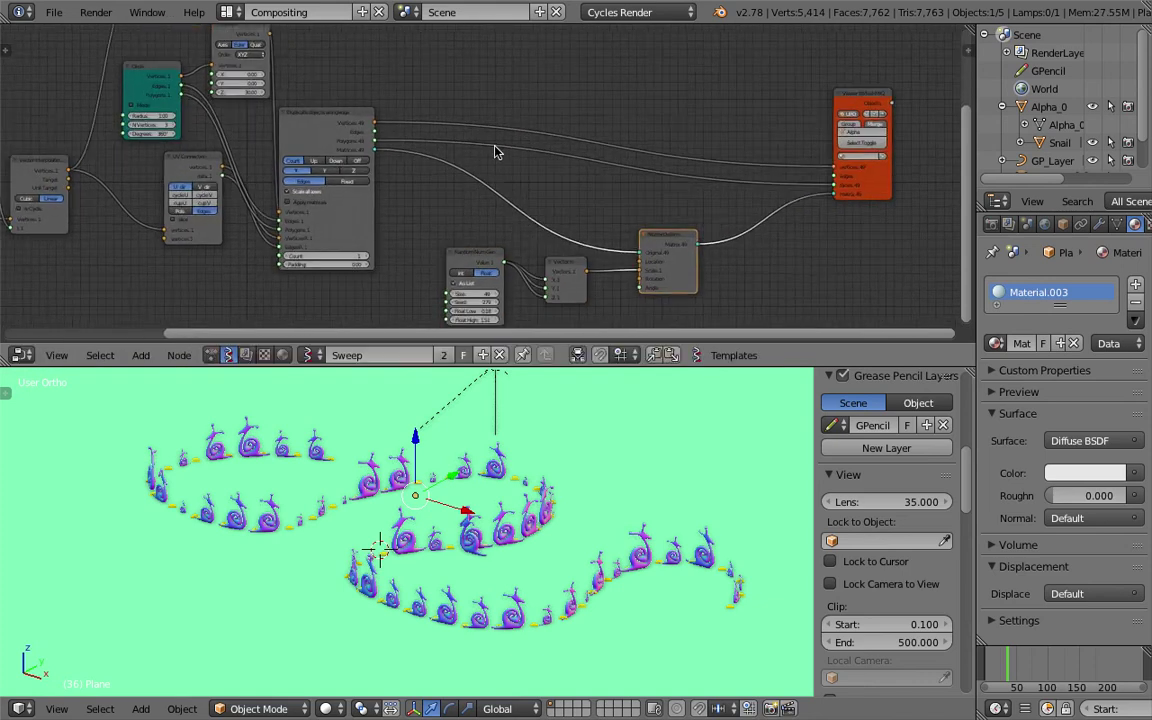
pyautogui.scroll(1, 494, 152)
pyautogui.moveTo(472, 263); pyautogui.dragTo(454, 243)
pyautogui.moveTo(676, 252); pyautogui.dragTo(643, 210)
pyautogui.hotkey('ctrl', 's')
pyautogui.click(640, 206)
# Try the Apply matrices option on the Duplicate objects along edge node and turn it back off.
pyautogui.moveTo(441, 218); pyautogui.dragTo(540, 188, button='middle')
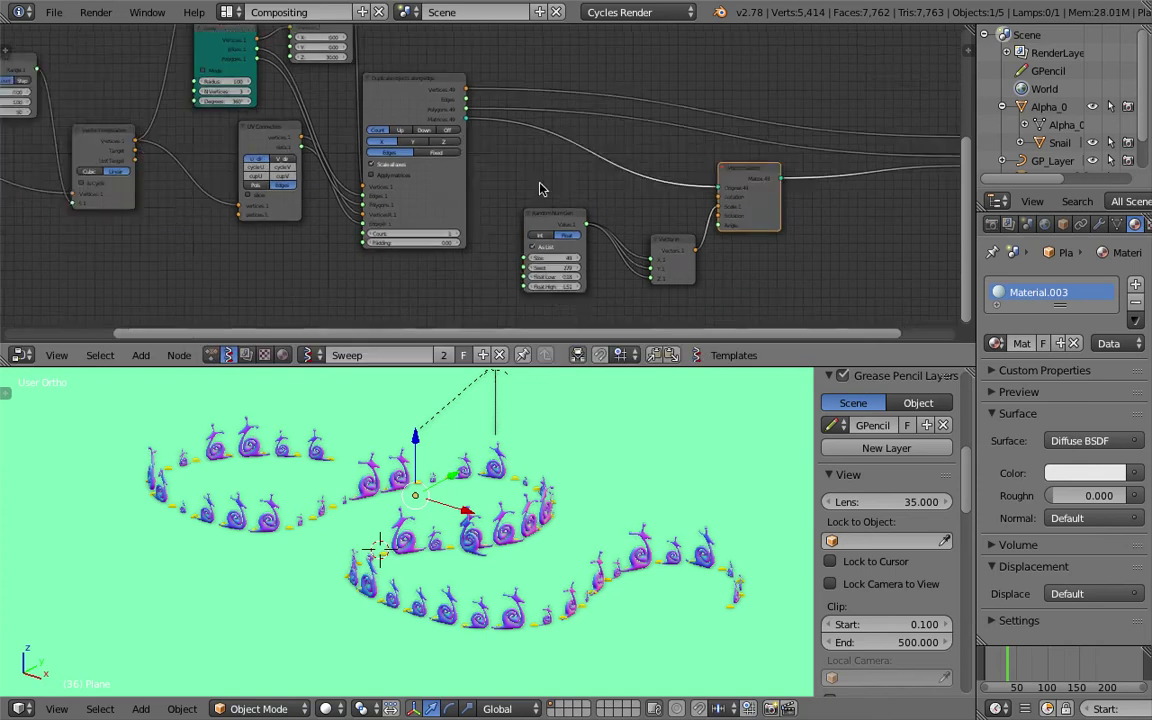
pyautogui.scroll(3, 474, 180)
pyautogui.click(372, 176)
pyautogui.click(372, 176)
pyautogui.click(372, 176)
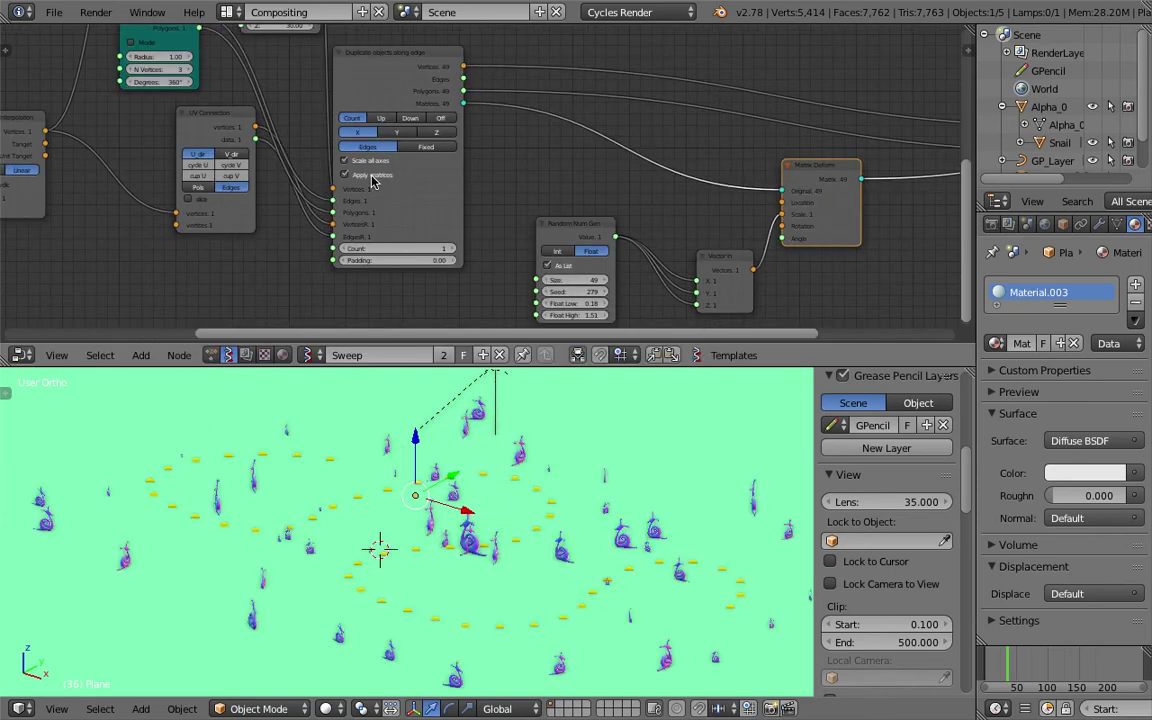
pyautogui.click(372, 176)
# Reposition the Vector Interpolation and Range Float nodes to tidy the start of the node tree.
pyautogui.moveTo(260, 215); pyautogui.dragTo(400, 204, button='middle')
pyautogui.moveTo(222, 199); pyautogui.dragTo(524, 249, button='middle')
pyautogui.moveTo(453, 161); pyautogui.dragTo(451, 171)
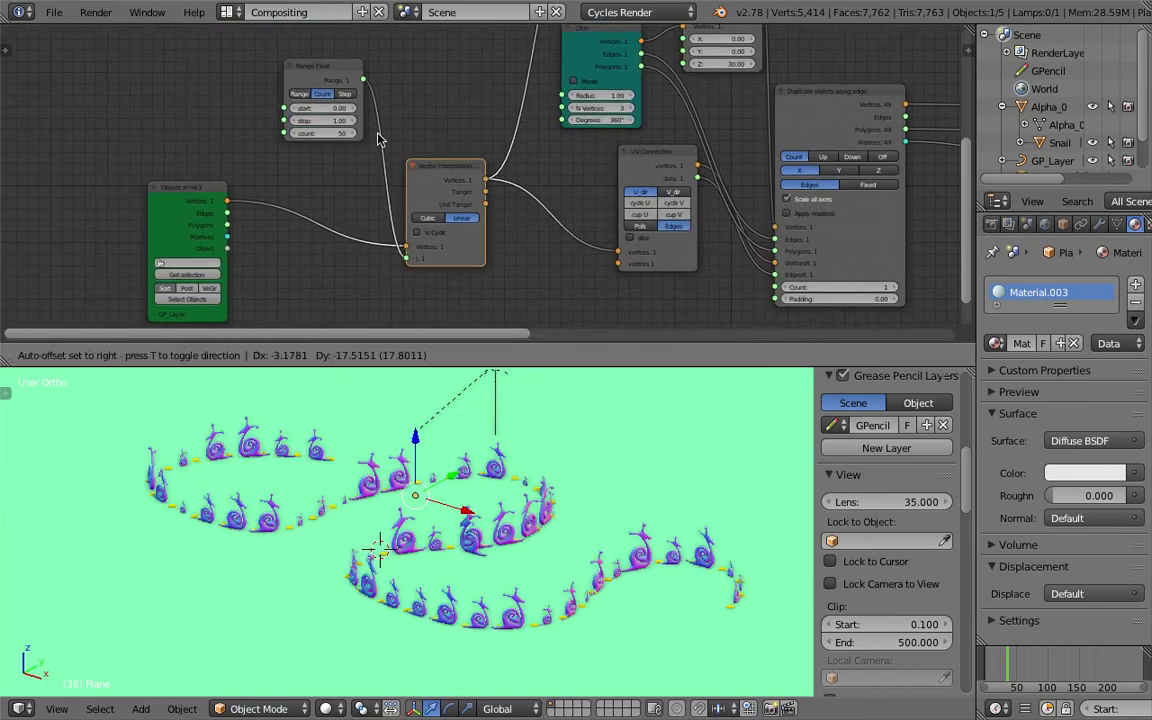
pyautogui.click(318, 140)
# Set the Range Float count to 67 and save the file.
pyautogui.scroll(1, 268, 240)
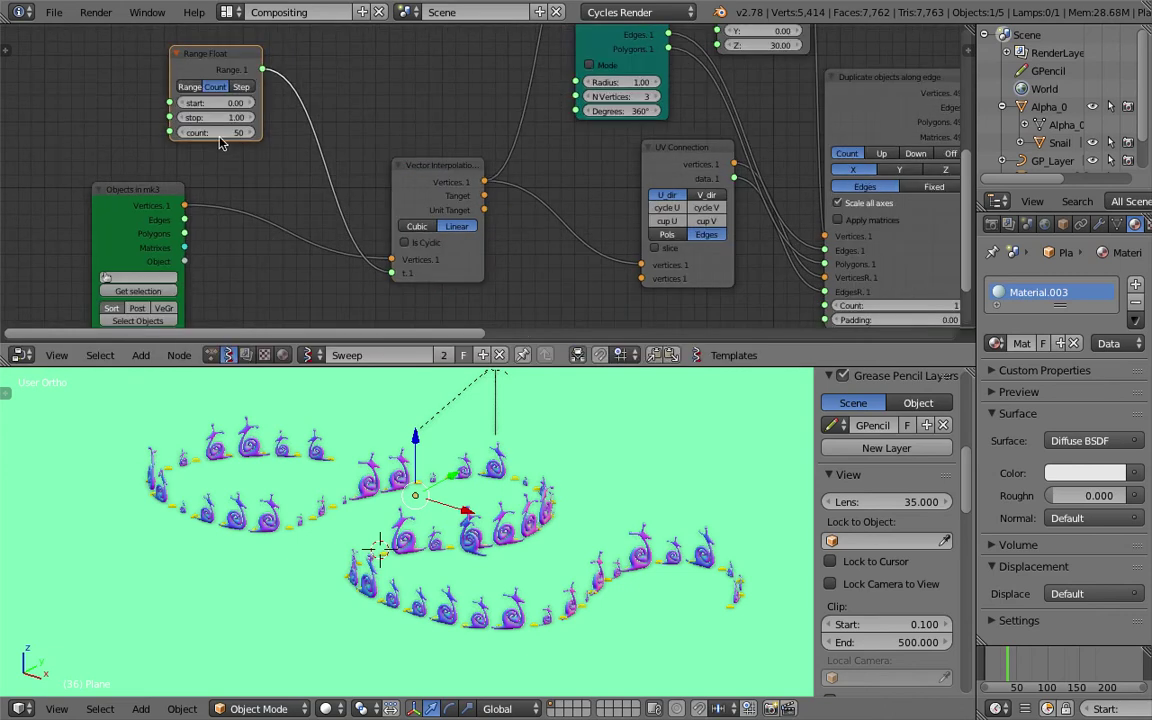
pyautogui.moveTo(402, 508); pyautogui.dragTo(442, 515, button='middle')
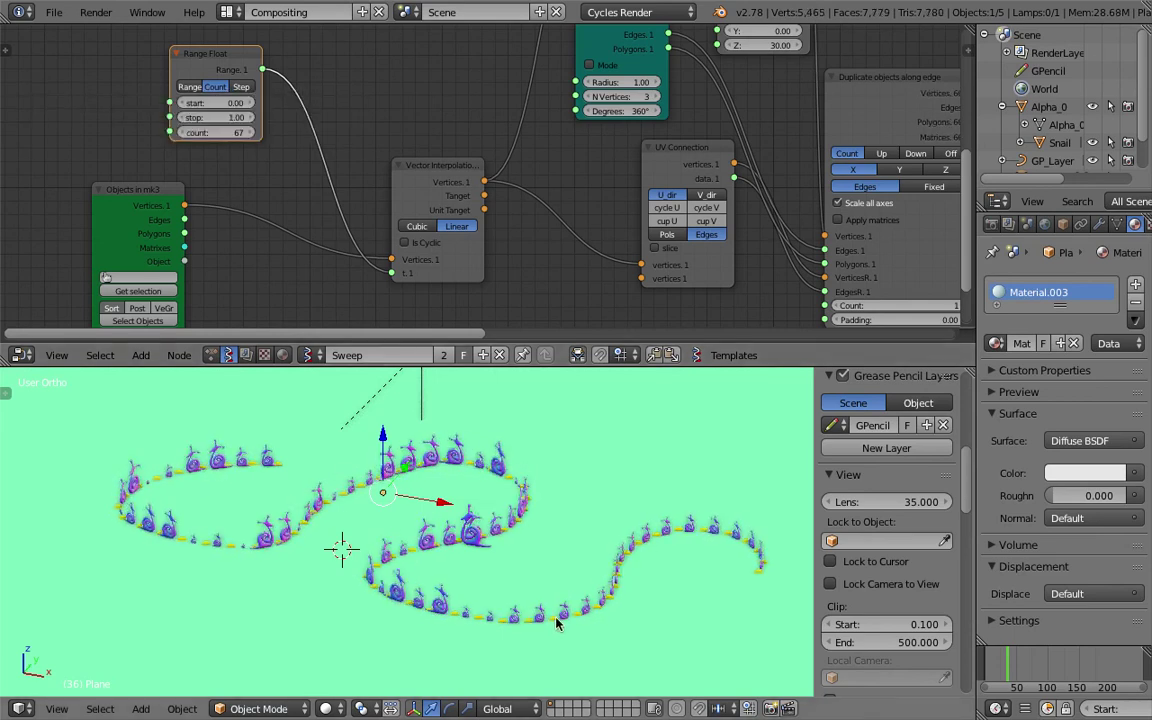
pyautogui.moveTo(542, 596); pyautogui.dragTo(534, 592, button='middle')
pyautogui.moveTo(458, 190); pyautogui.dragTo(175, 106, button='middle')
pyautogui.hotkey('ctrl', 's')
pyautogui.click(415, 173)
# Add a List Length node and connect the Vertices output of Duplicate objects along edge to its Data input.
pyautogui.moveTo(746, 158); pyautogui.dragTo(588, 188, button='middle')
pyautogui.moveTo(681, 214); pyautogui.dragTo(689, 239)
pyautogui.moveTo(661, 198); pyautogui.dragTo(549, 233, button='middle')
pyautogui.scroll(3, 514, 95)
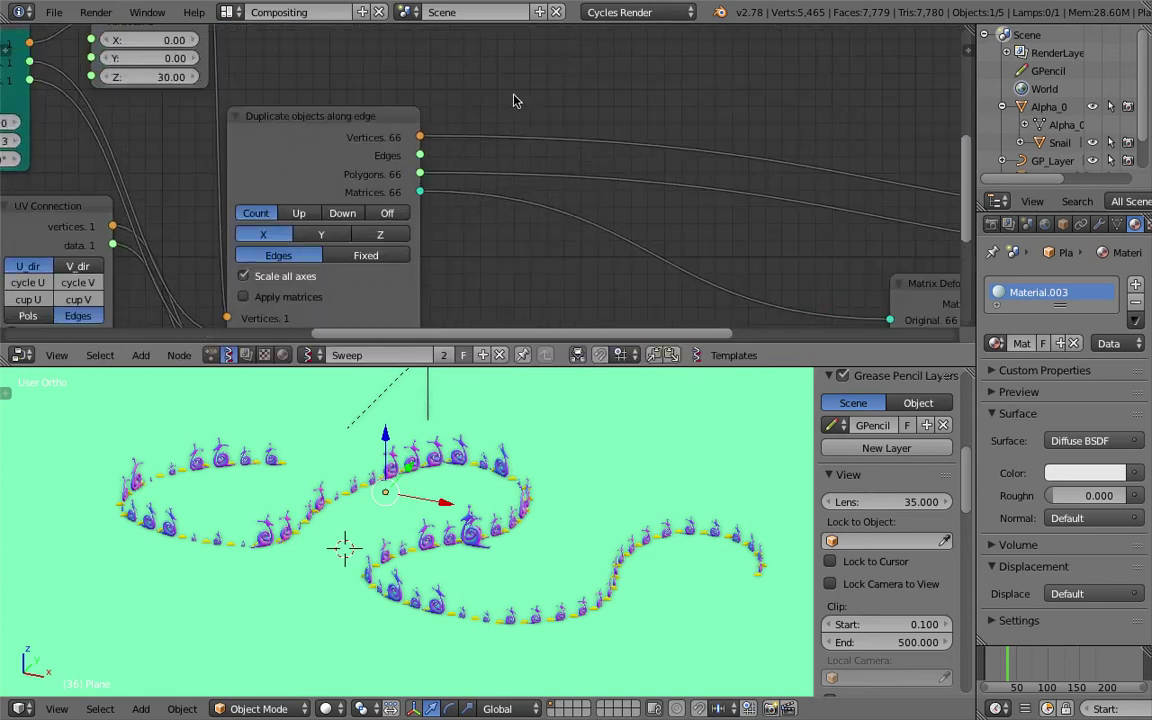
pyautogui.hotkey('shift', 'a')
pyautogui.click(566, 47)
pyautogui.write('lst l')
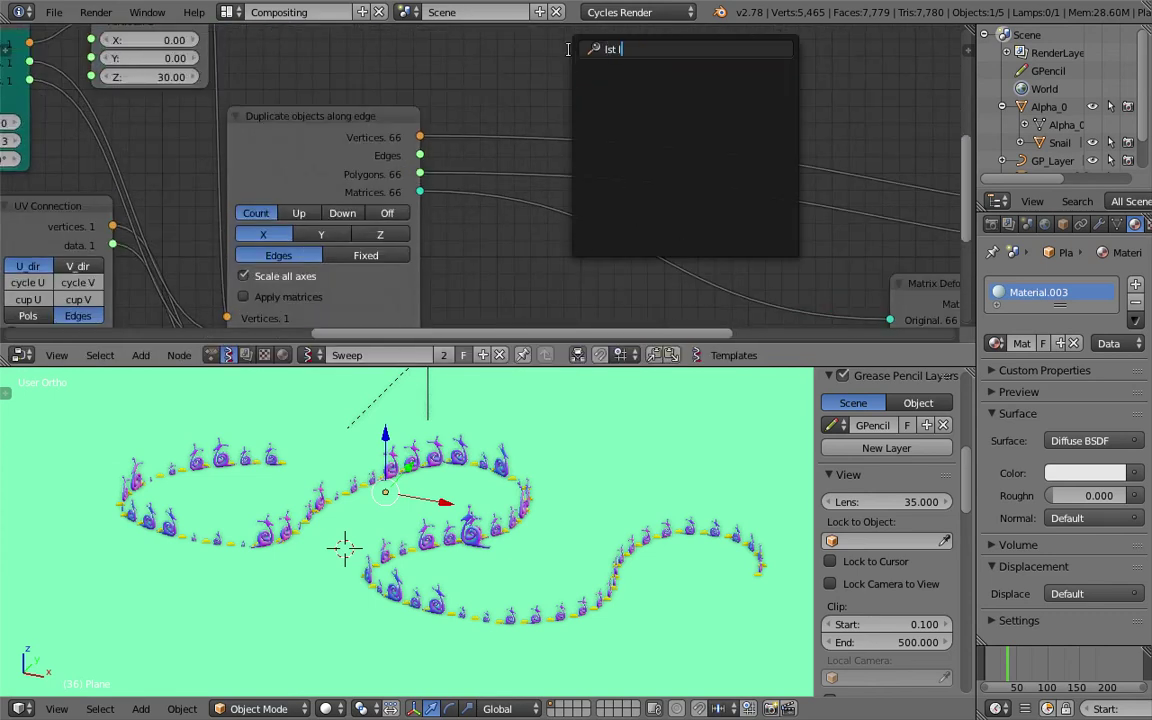
pyautogui.write('e')
pyautogui.press('Return')
pyautogui.click(570, 50)
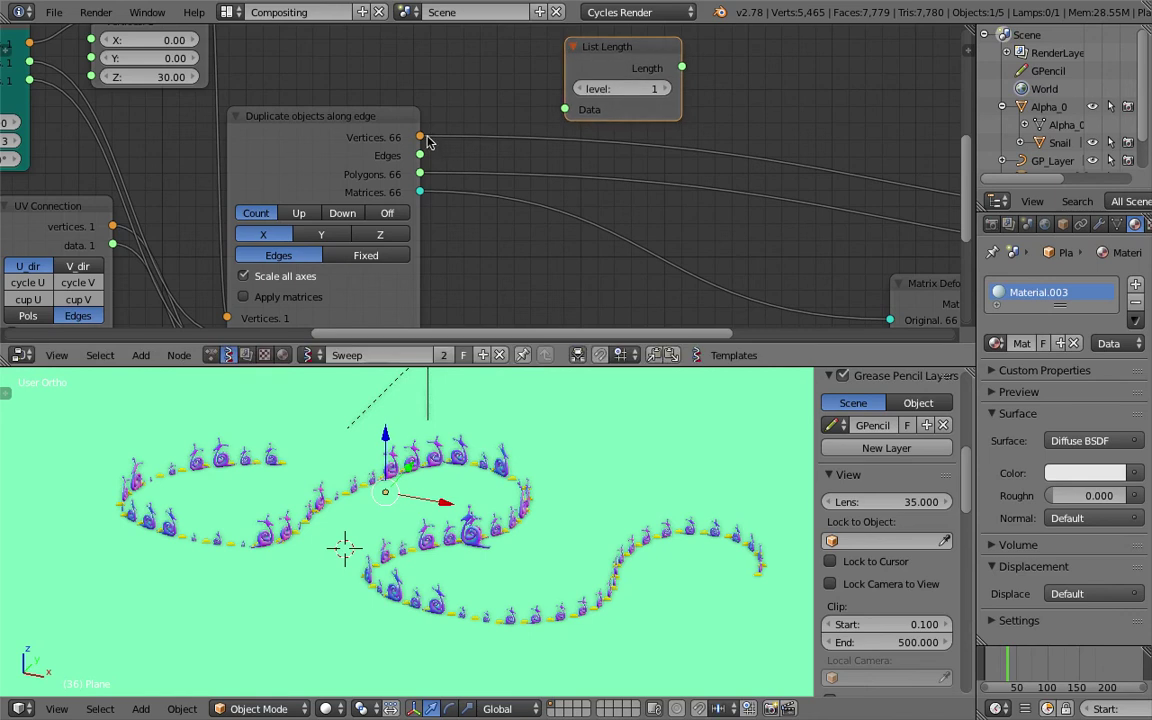
pyautogui.moveTo(421, 137); pyautogui.dragTo(564, 110)
# Add a Stethoscope node and connect the List Length node's Length output to it to inspect the values.
pyautogui.hotkey('shift', 'a')
pyautogui.click(764, 84)
pyautogui.write('s')
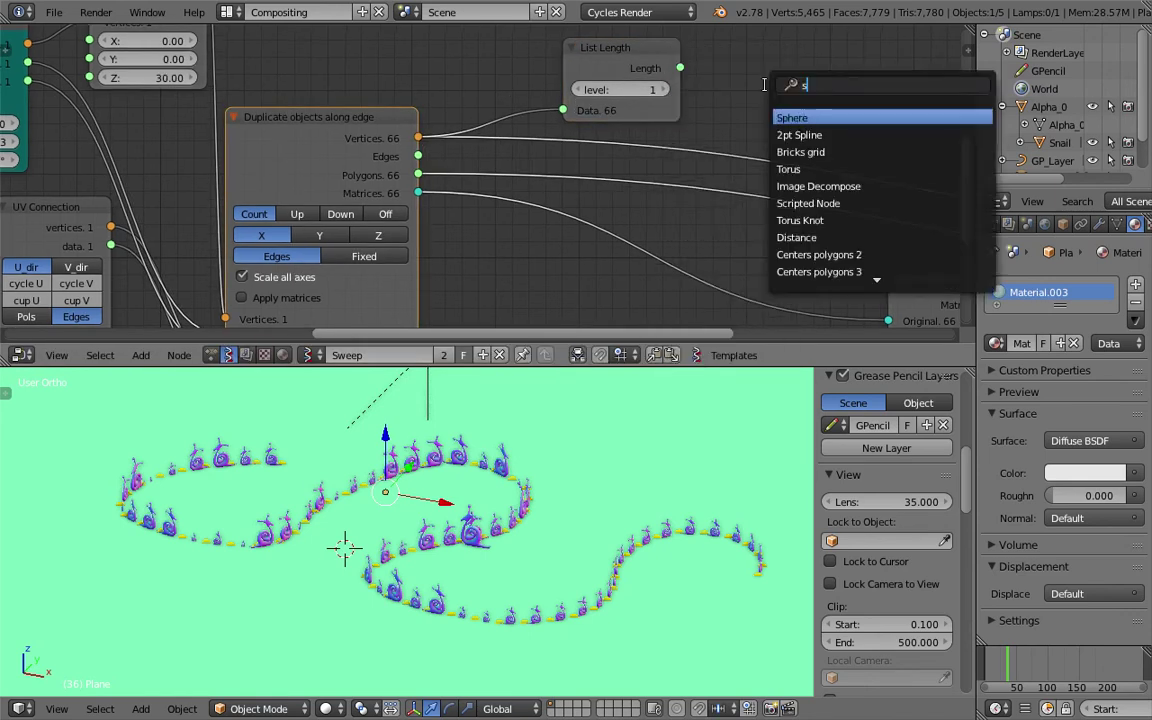
pyautogui.write('te')
pyautogui.click(790, 118)
pyautogui.click(788, 78)
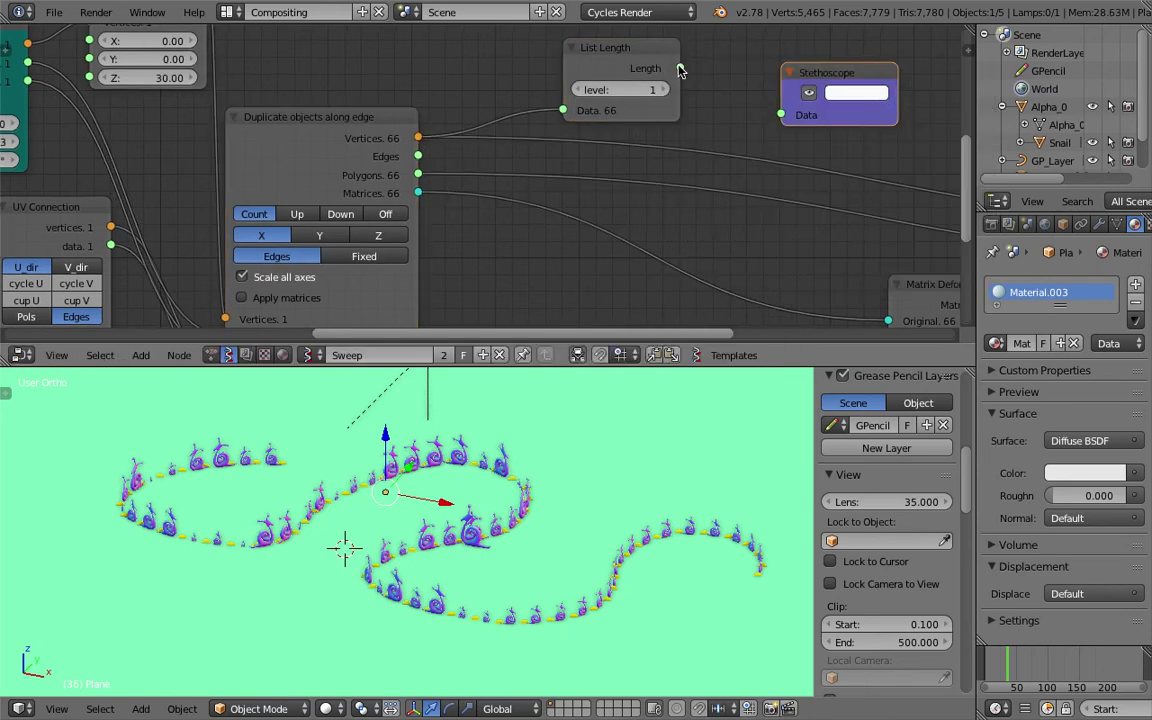
pyautogui.moveTo(680, 68); pyautogui.dragTo(768, 104)
# Set the List Length level to 0 and delete the Stethoscope node.
pyautogui.moveTo(745, 90); pyautogui.dragTo(647, 74, button='middle')
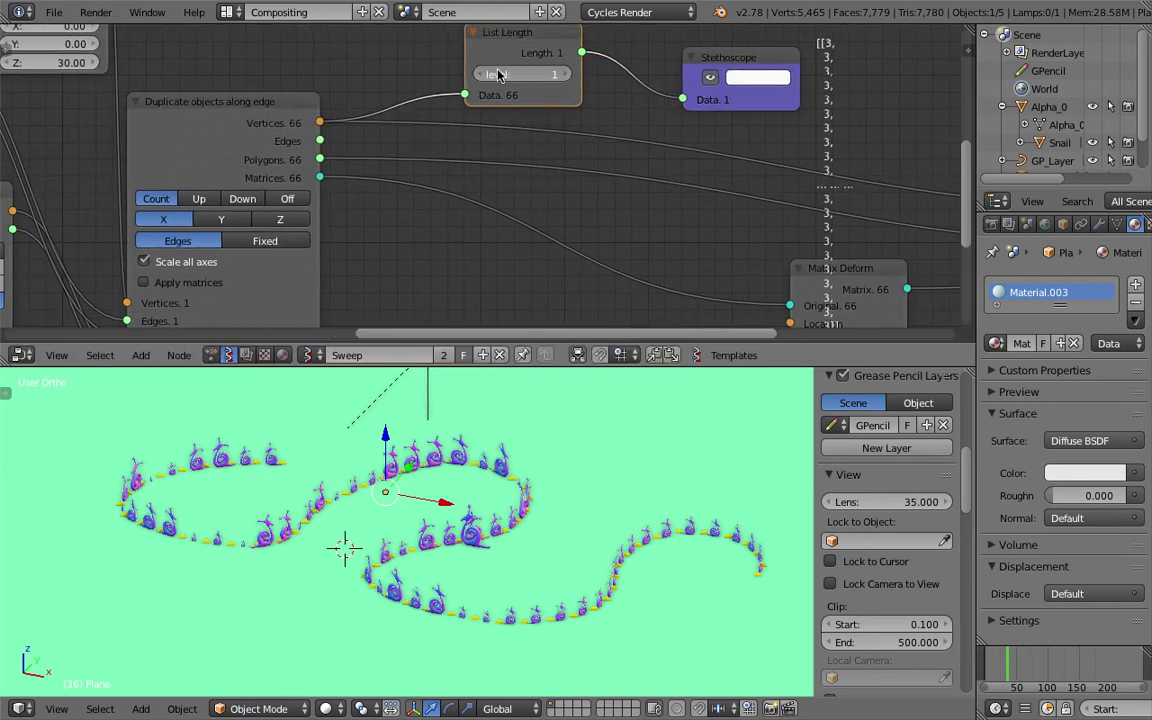
pyautogui.rightClick(765, 61)
pyautogui.press('x')
# Connect the Length output to the Size input of Random Num Gen and place the List Length node just before it.
pyautogui.scroll(-6, 638, 116)
pyautogui.moveTo(608, 201); pyautogui.dragTo(621, 137, button='middle')
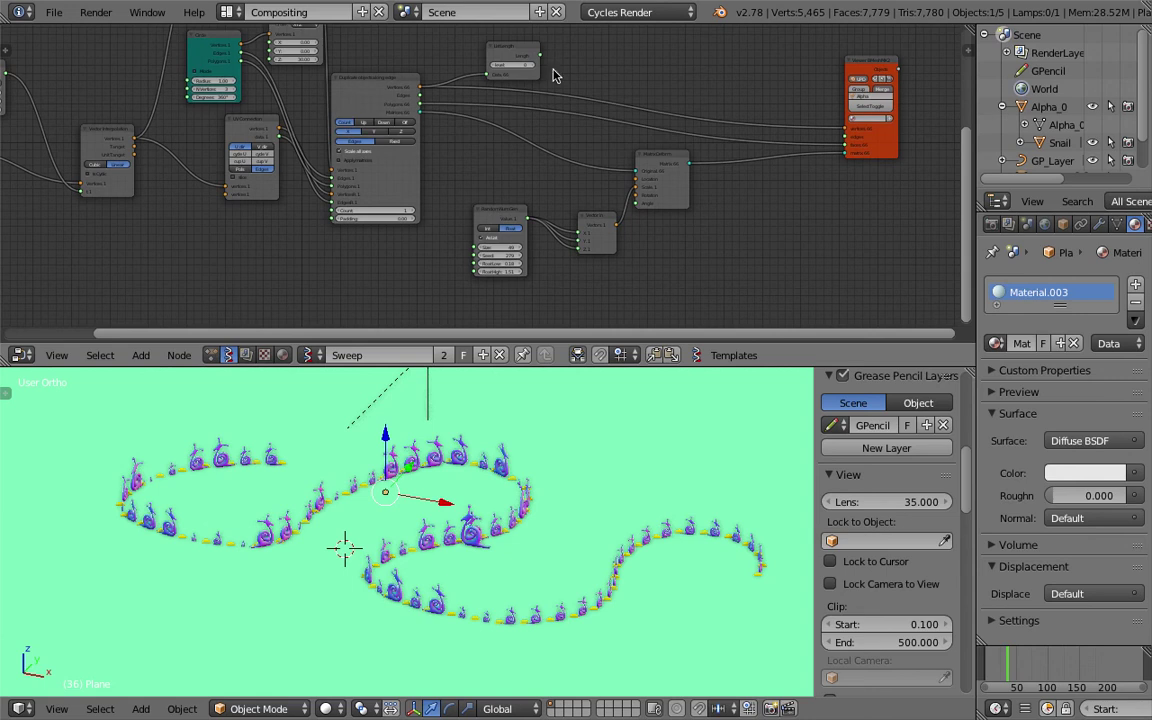
pyautogui.moveTo(541, 55); pyautogui.dragTo(568, 78)
pyautogui.moveTo(474, 248); pyautogui.dragTo(475, 248)
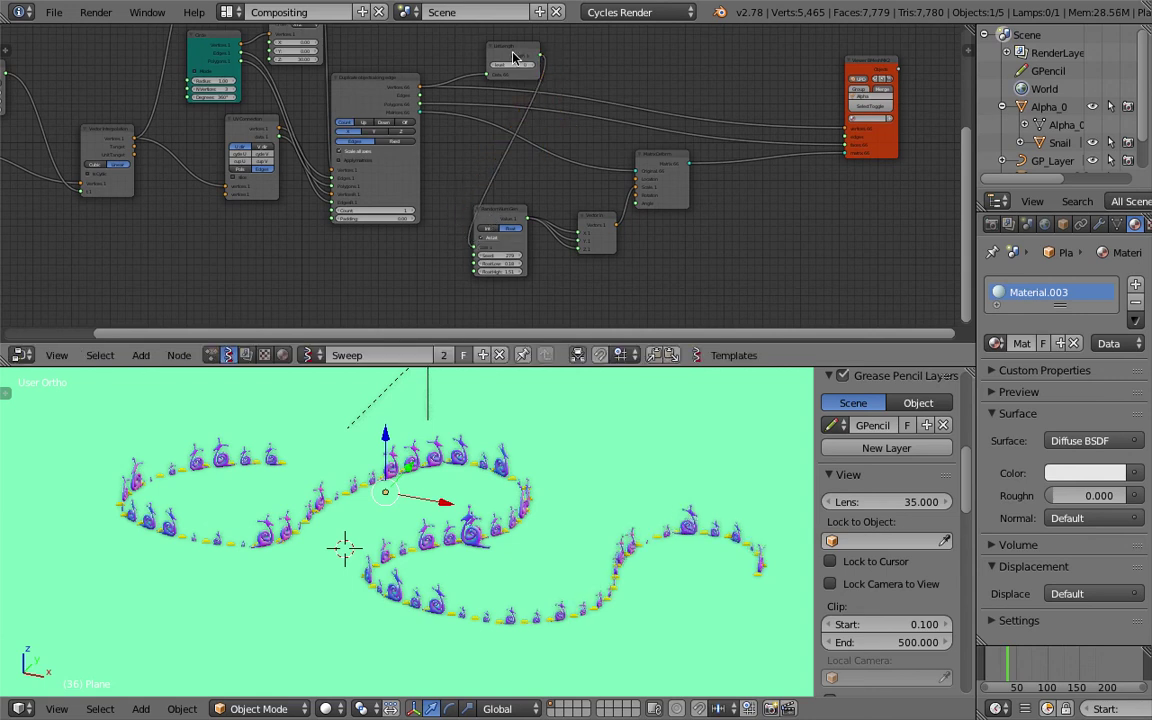
pyautogui.moveTo(513, 54); pyautogui.dragTo(414, 258)
pyautogui.moveTo(433, 254); pyautogui.dragTo(497, 223, button='middle')
pyautogui.scroll(2, 478, 204)
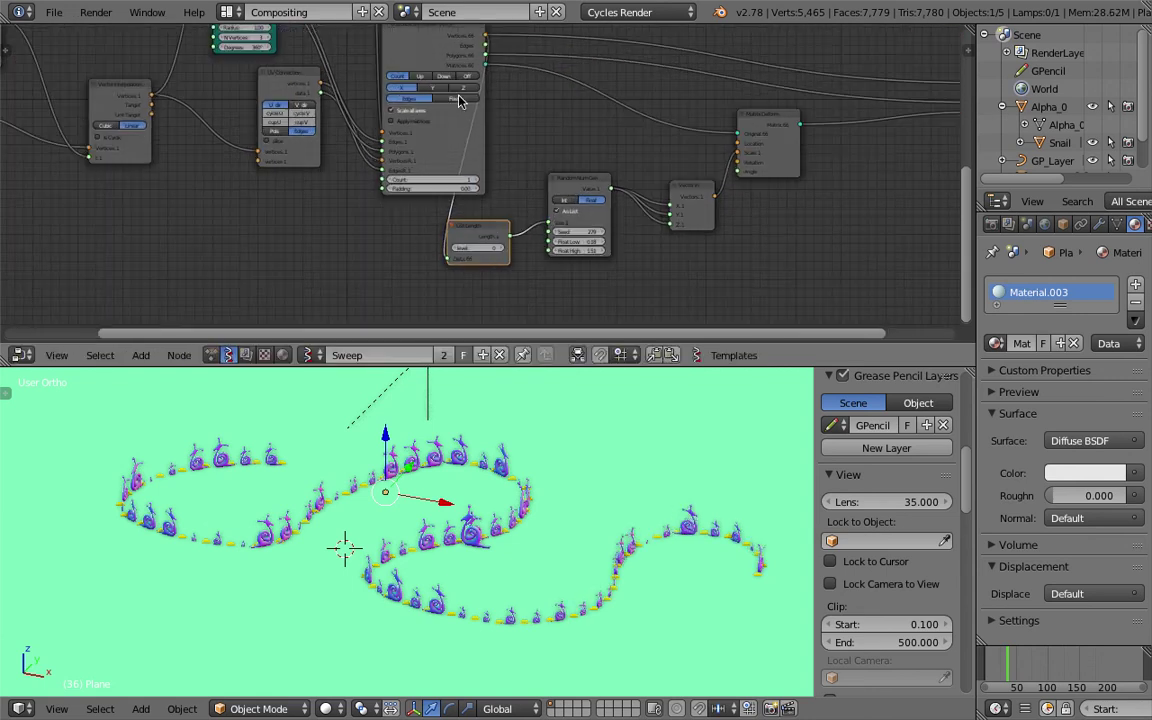
pyautogui.moveTo(491, 124); pyautogui.dragTo(622, 145, button='middle')
pyautogui.scroll(2, 623, 168)
# Set the Range Float count to 100 to place more snails along the curve.
pyautogui.scroll(4, 473, 460)
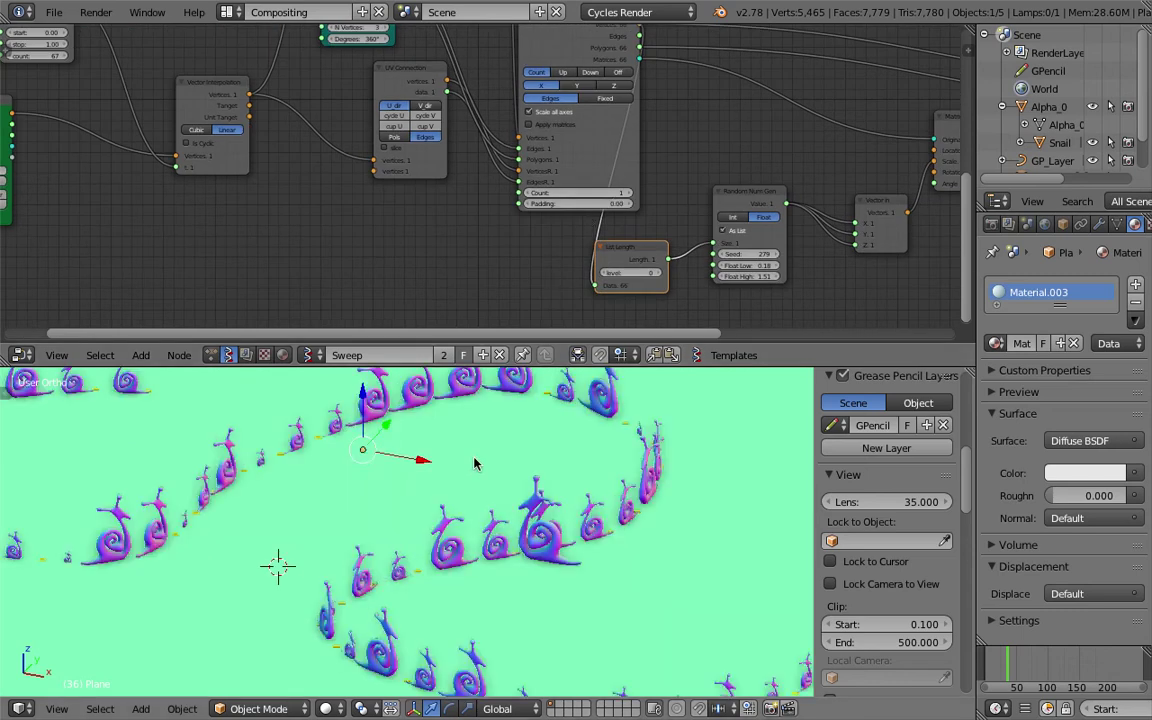
pyautogui.moveTo(473, 460); pyautogui.dragTo(408, 441, button='middle')
pyautogui.scroll(-5, 394, 473)
pyautogui.moveTo(190, 190); pyautogui.dragTo(753, 302, button='middle')
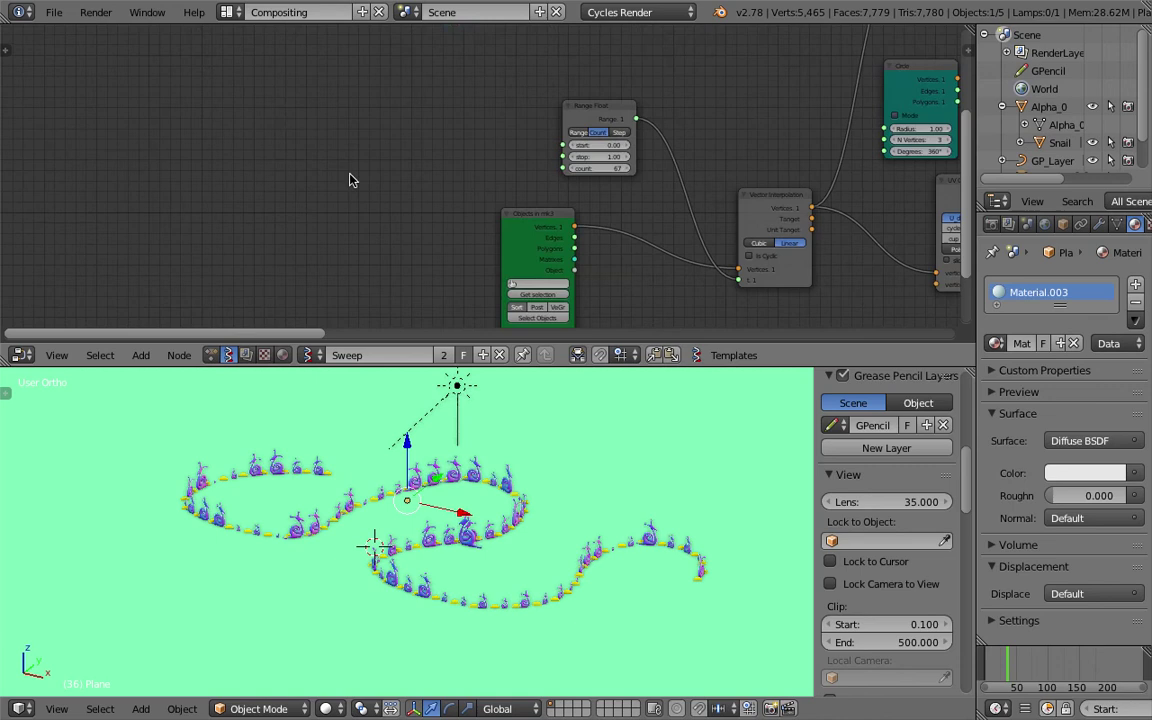
pyautogui.scroll(6, 640, 172)
pyautogui.write('100')
pyautogui.press('Return')
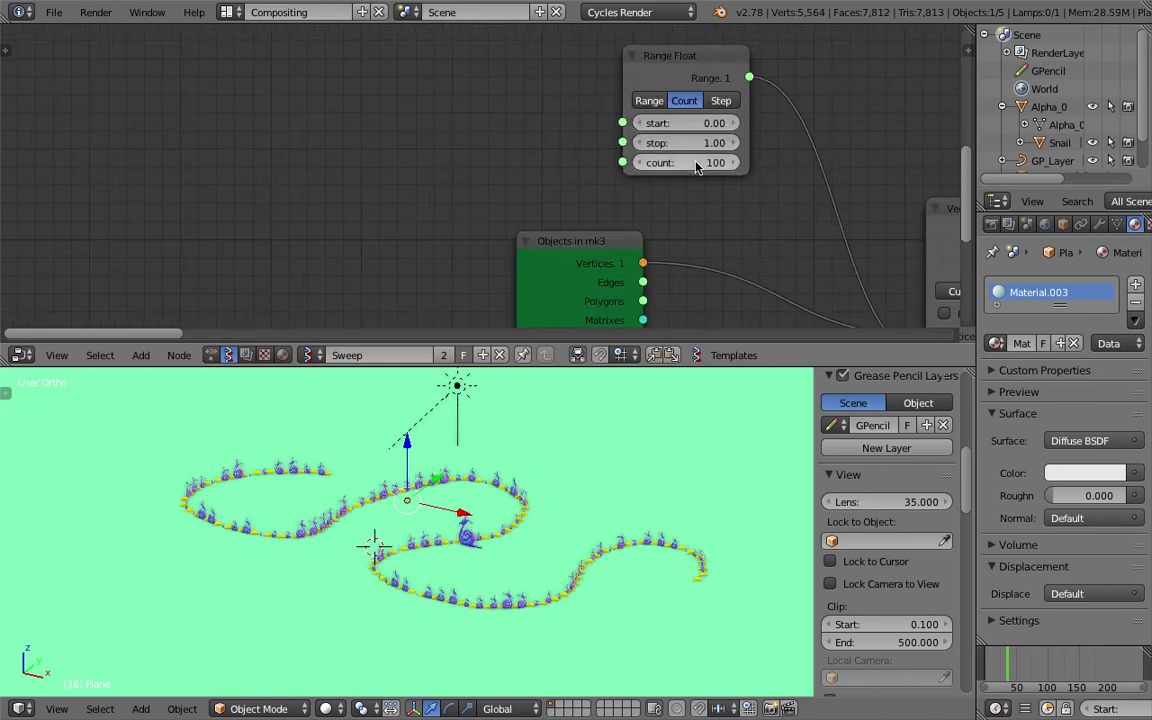
# Examine the denser row of snails up close and set the Range Float count to 50.
pyautogui.scroll(6, 560, 493)
pyautogui.scroll(-4, 538, 491)
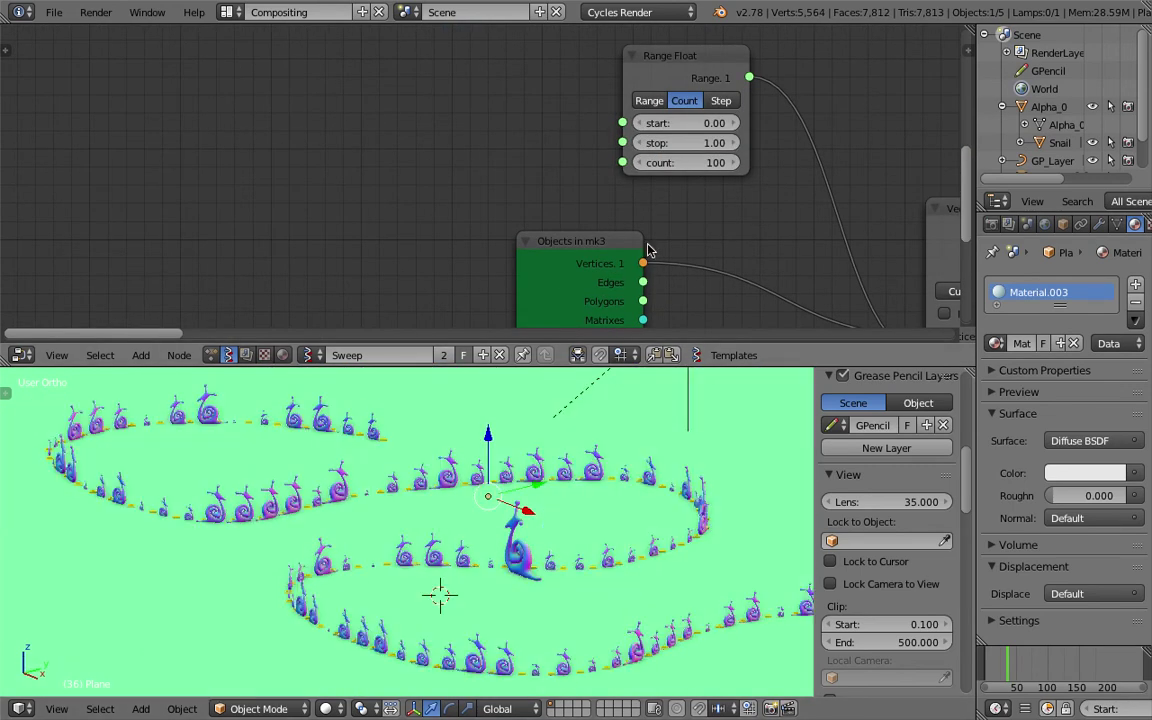
pyautogui.write('50')
pyautogui.press('Return')
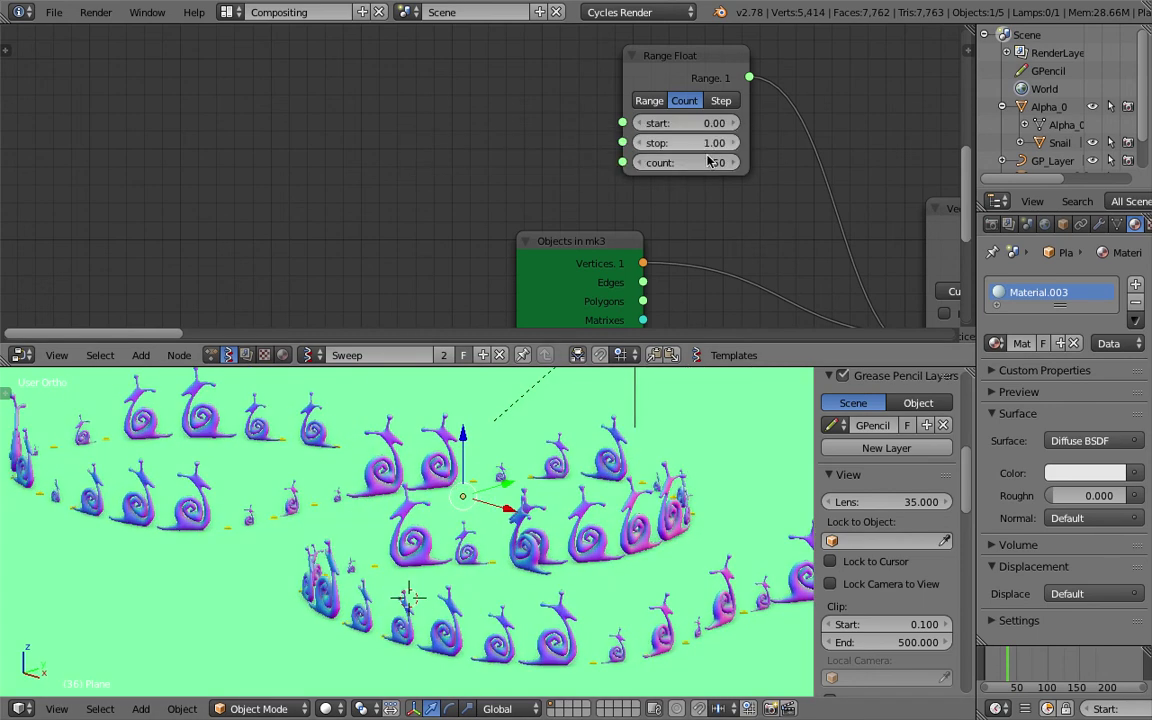
# Set the Range Float count to 77 and switch the 3D view from Solid through Material to Rendered shading.
pyautogui.click(703, 163)
pyautogui.press('Return')
pyautogui.moveTo(490, 563)
pyautogui.mouseDown(button='middle')
pyautogui.moveTo(532, 605)
pyautogui.moveTo(404, 545)
pyautogui.moveTo(418, 532)
pyautogui.moveTo(491, 545)
pyautogui.mouseUp(button='middle')
pyautogui.click(325, 708)
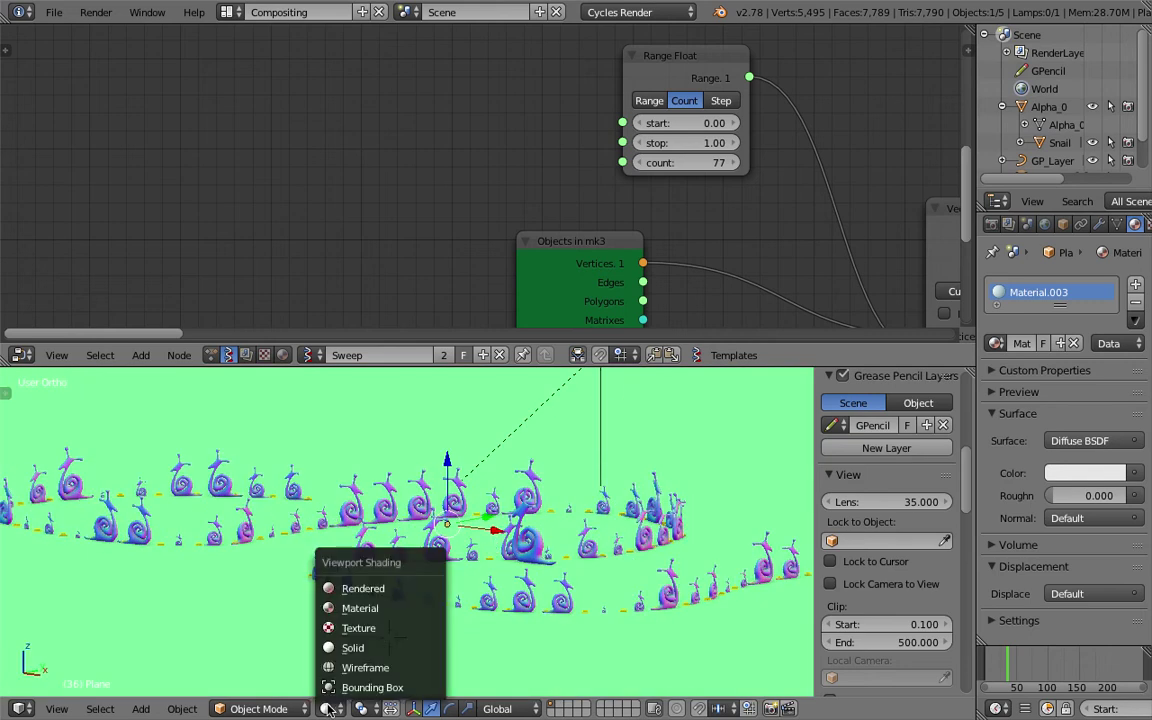
pyautogui.click(355, 607)
pyautogui.moveTo(449, 541); pyautogui.dragTo(405, 517, button='middle')
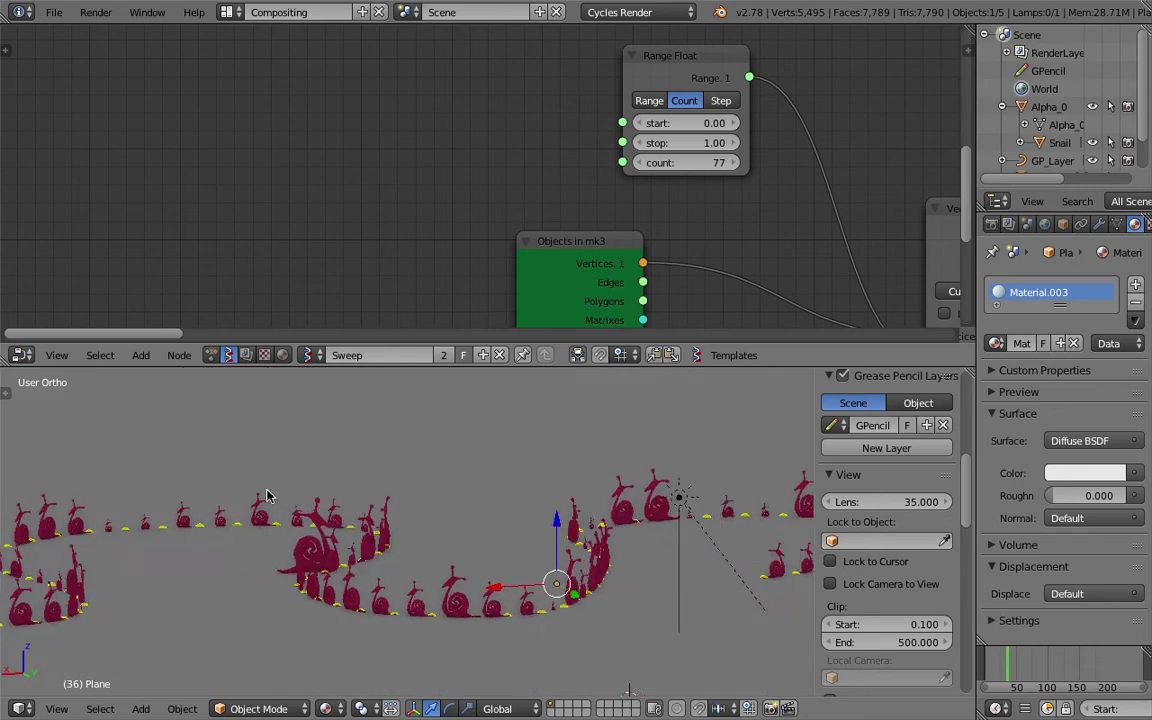
pyautogui.moveTo(267, 495)
pyautogui.mouseDown(button='middle')
pyautogui.moveTo(517, 465)
pyautogui.moveTo(571, 478)
pyautogui.moveTo(498, 556)
pyautogui.moveTo(520, 508)
pyautogui.moveTo(624, 485)
pyautogui.mouseUp(button='middle')
pyautogui.click(331, 709)
pyautogui.click(374, 588)
# Change the world background color to a dark, muted brown with RGB 0.133, 0.125, 0.080.
pyautogui.click(1045, 224)
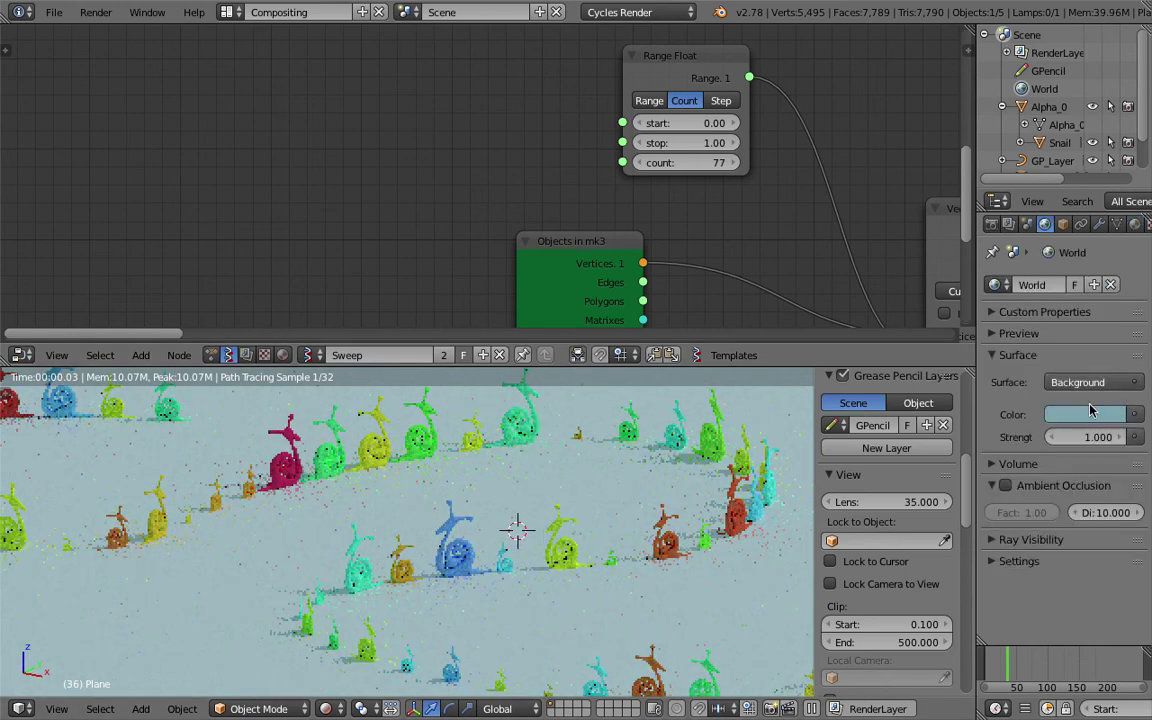
pyautogui.click(1094, 416)
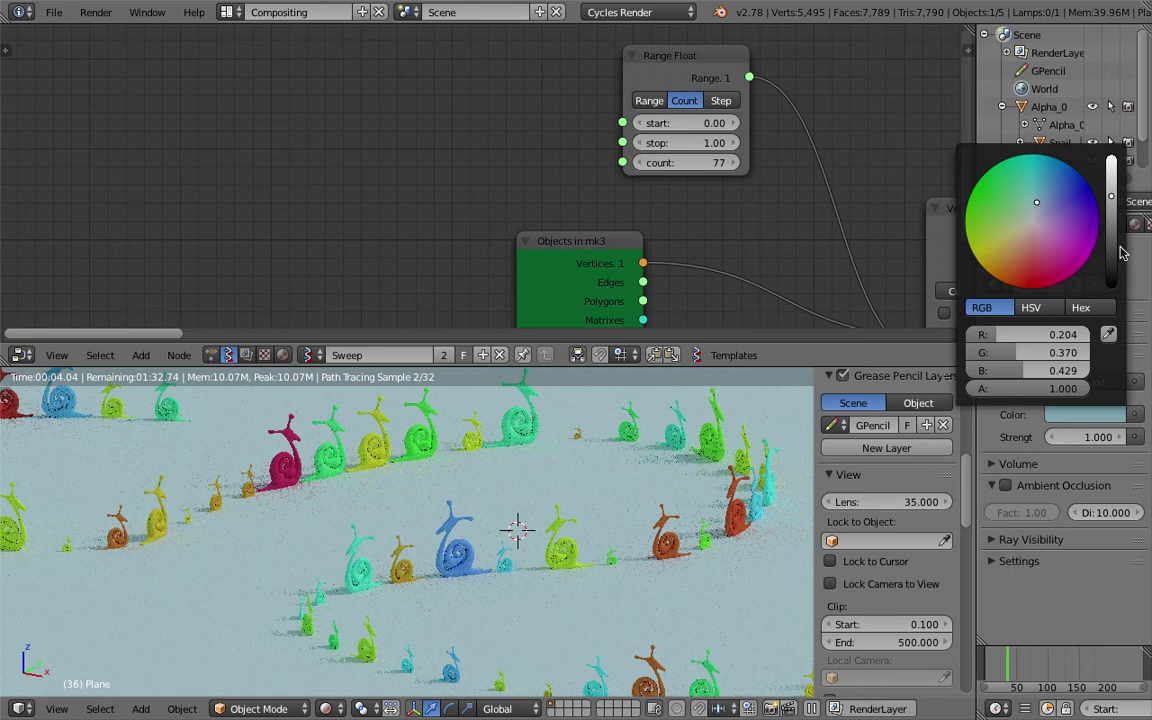
pyautogui.moveTo(1121, 253); pyautogui.dragTo(1112, 240)
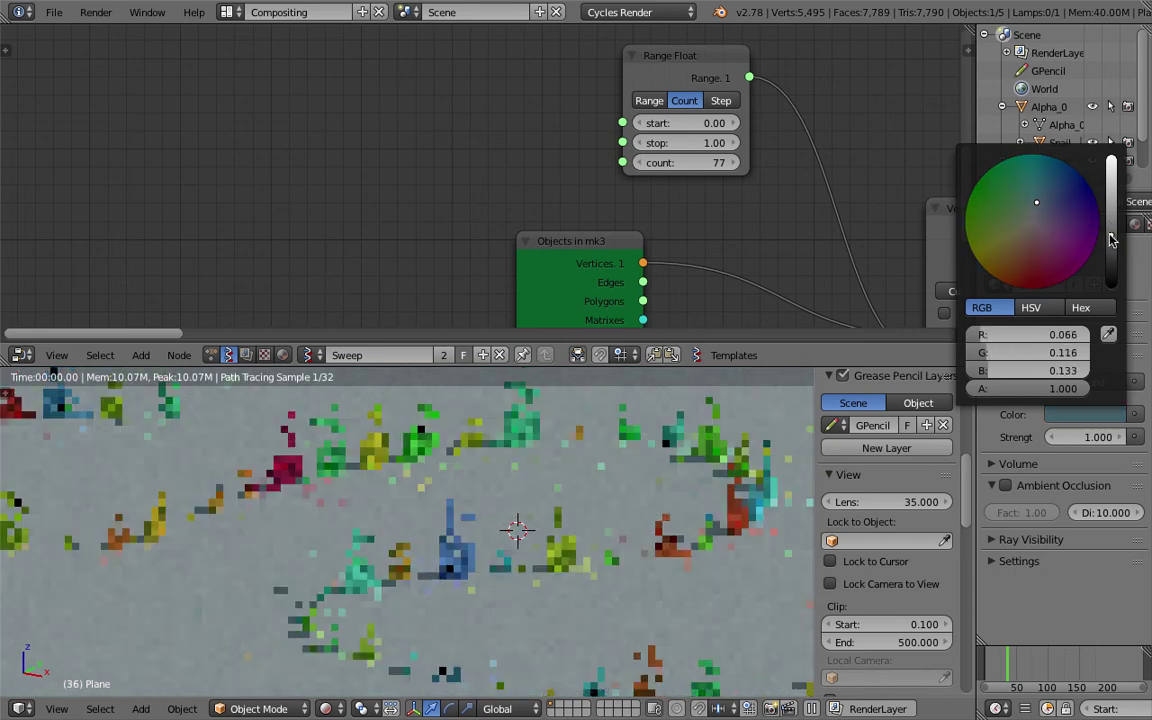
pyautogui.click(1094, 416)
pyautogui.click(1020, 230)
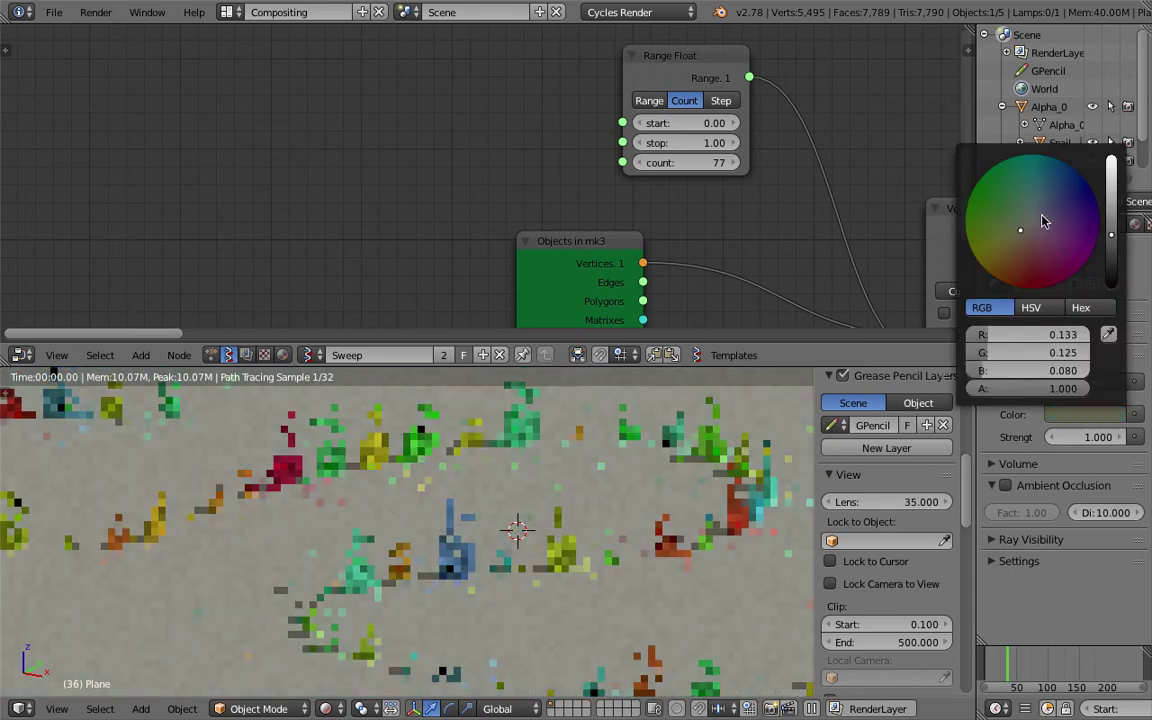
pyautogui.hotkey('ctrl', 's')
pyautogui.click(565, 474)
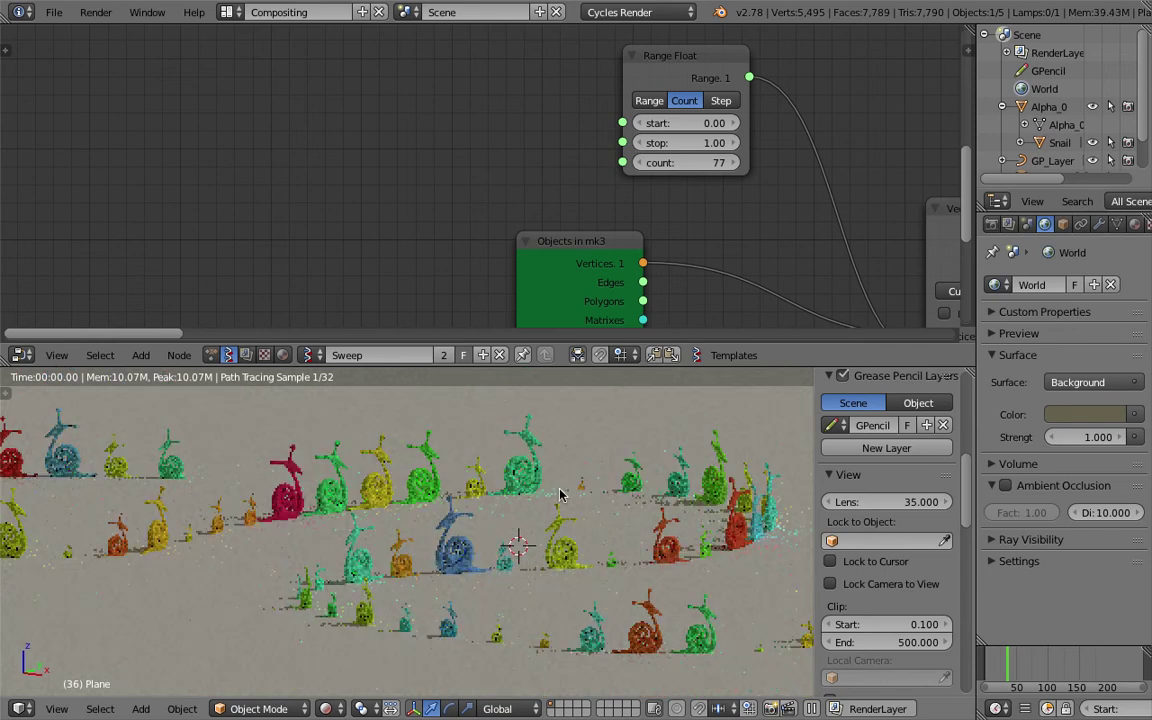
# Enable the world's Ambient Occlusion and set its factor to 0.33.
pyautogui.moveTo(258, 451); pyautogui.dragTo(244, 454, button='middle')
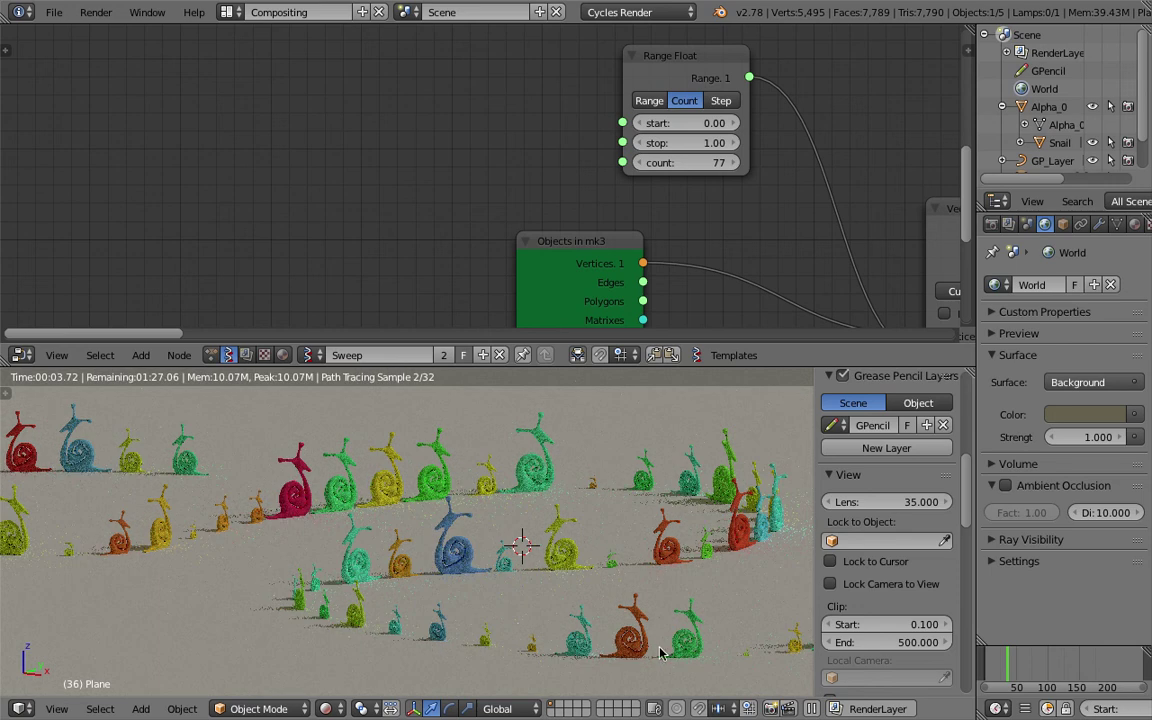
pyautogui.press('super+s')
pyautogui.click(535, 517)
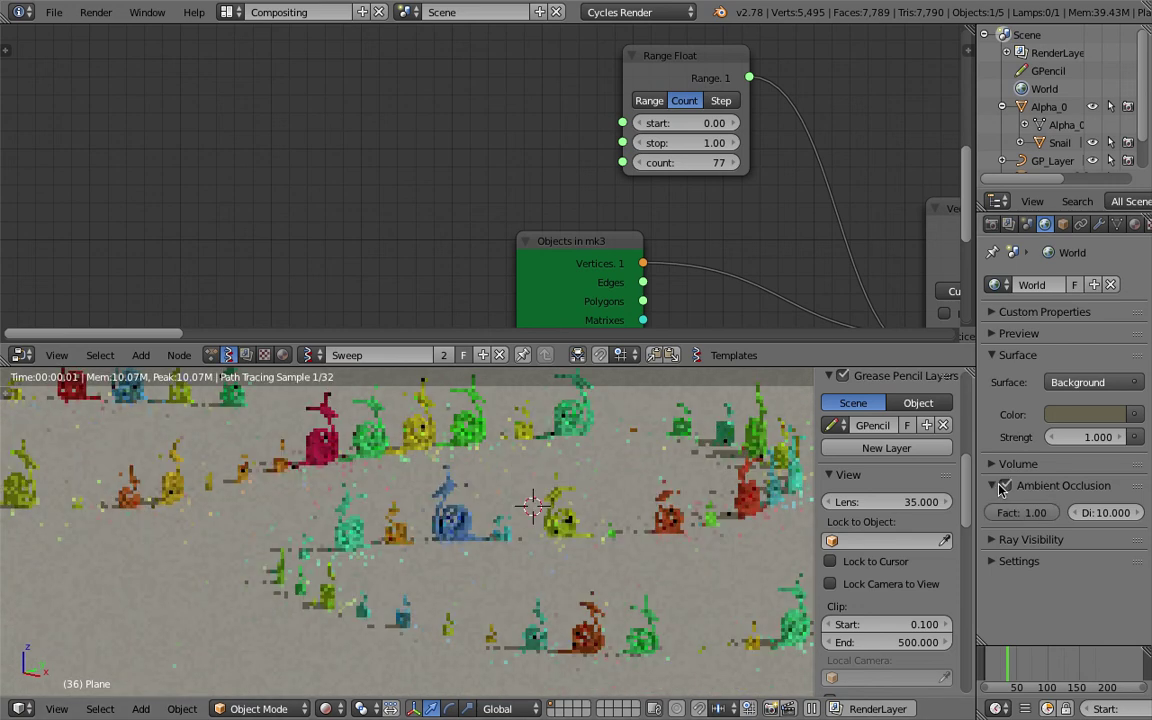
pyautogui.click(1006, 485)
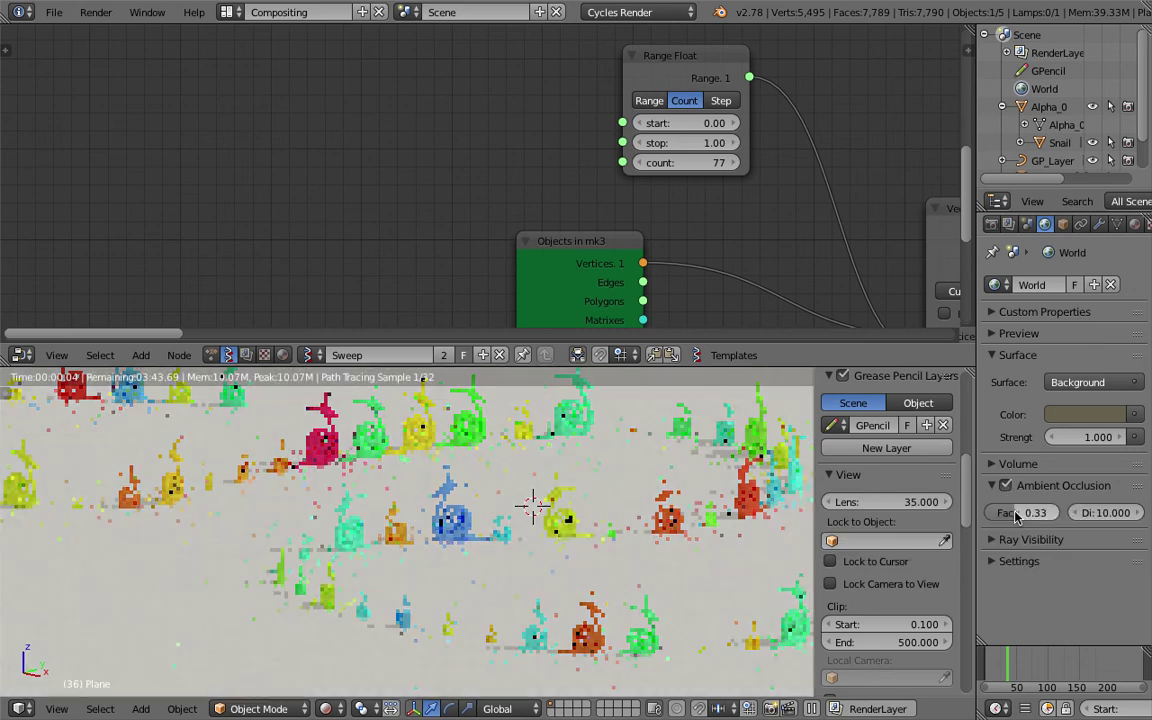
pyautogui.press('super+s')
# Set the scene's Color Management exposure to 0.265 and its view transform to Film after trying RRT.
pyautogui.click(1029, 226)
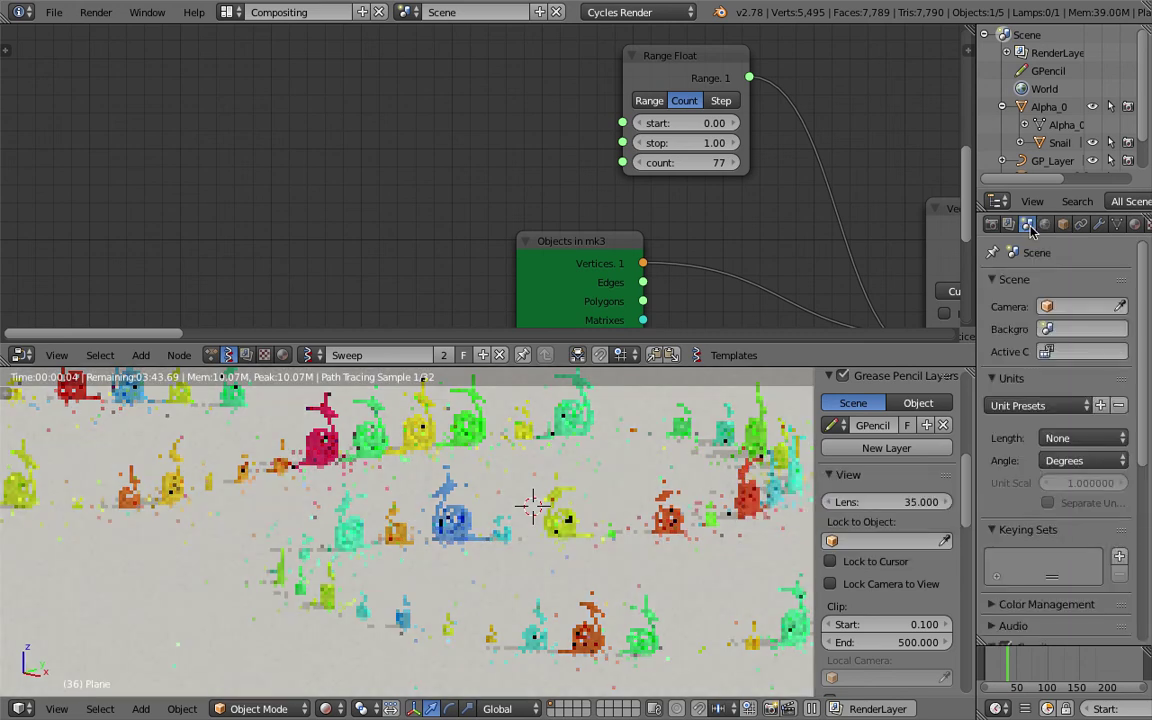
pyautogui.scroll(-3, 1024, 577)
pyautogui.click(1046, 496)
pyautogui.scroll(-5, 1046, 500)
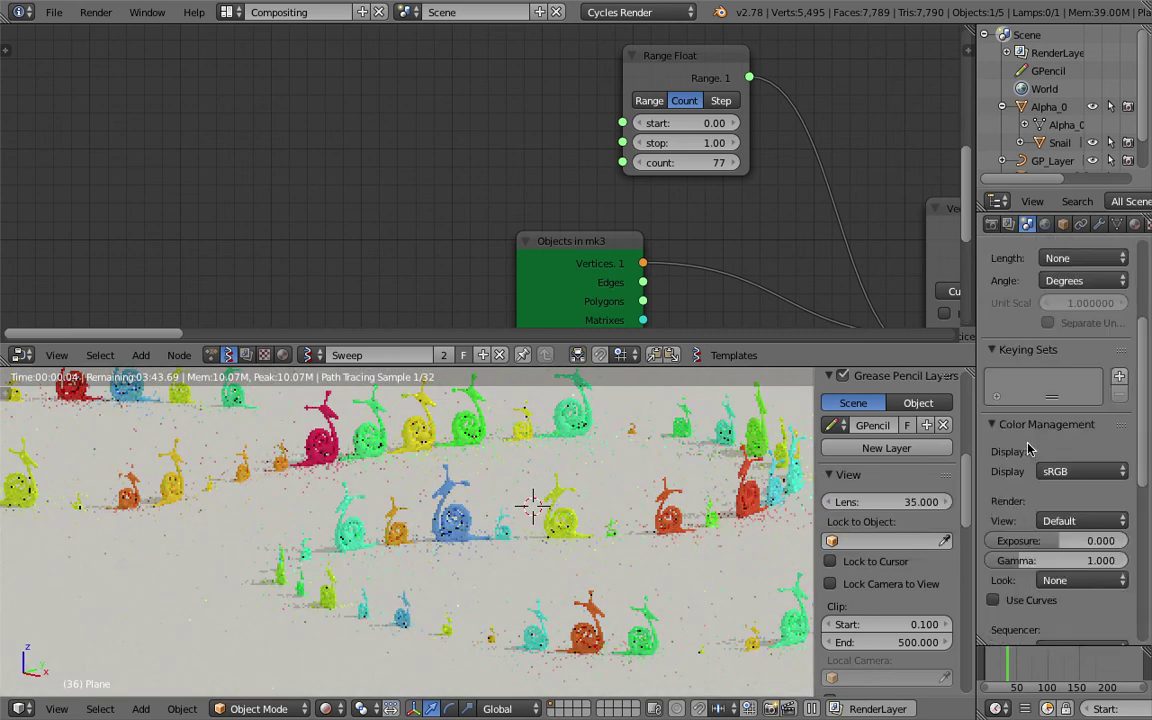
pyautogui.moveTo(1060, 433); pyautogui.dragTo(1064, 433)
pyautogui.click(1066, 414)
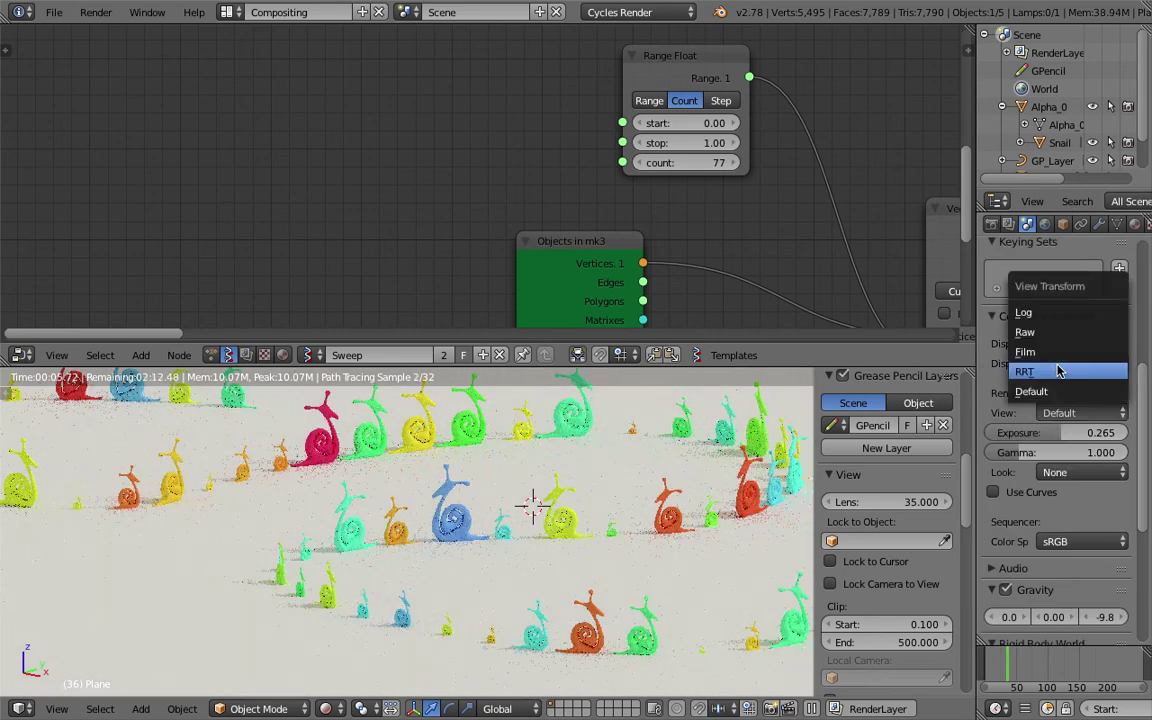
pyautogui.click(1057, 370)
pyautogui.click(1063, 408)
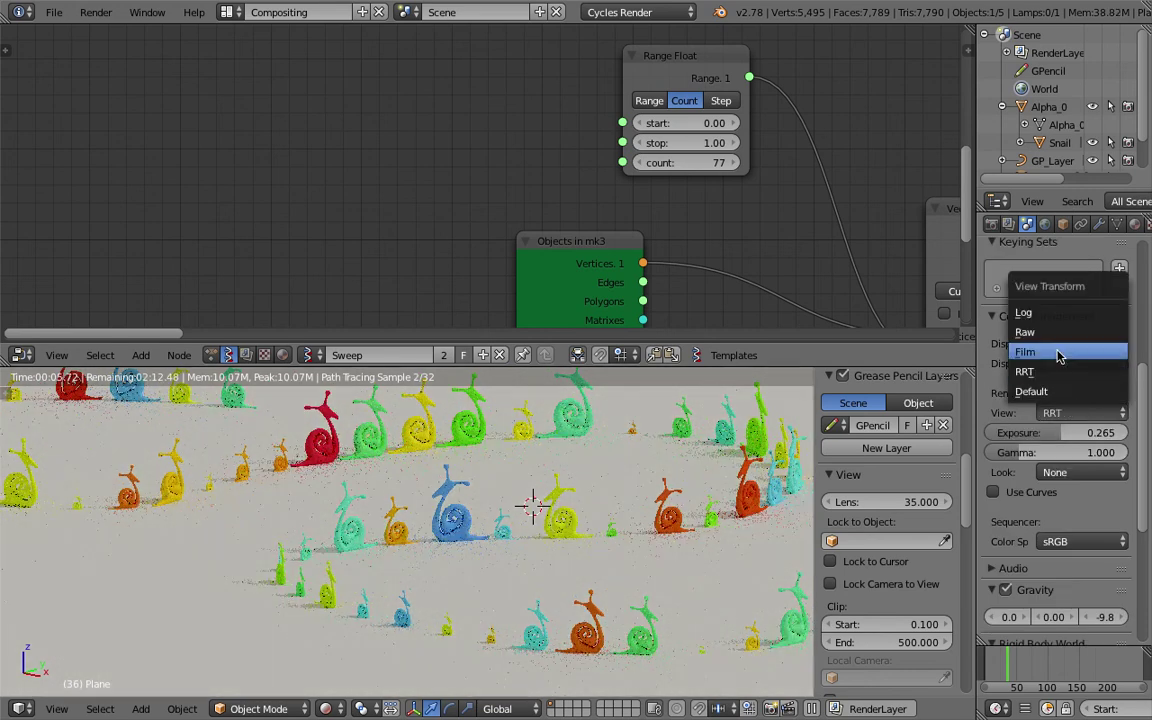
pyautogui.click(1055, 358)
# Try the Kodak KAI-1010 look for the color management, then set the look to Fujifilm F-400.
pyautogui.click(1062, 473)
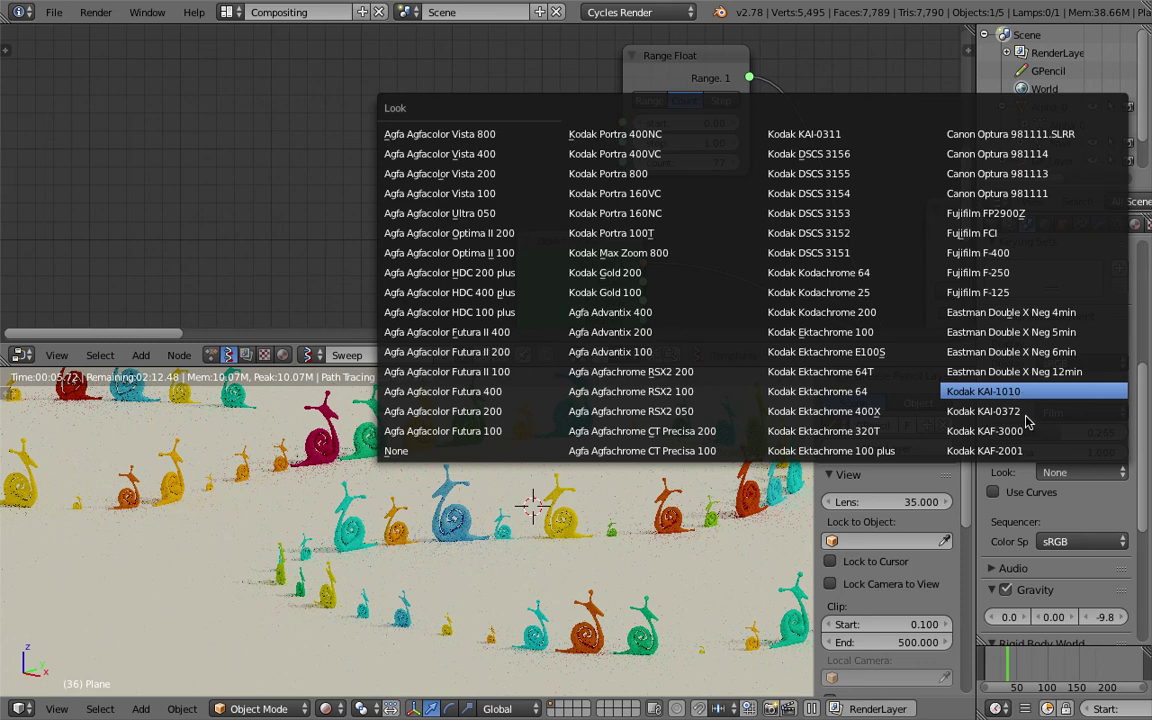
pyautogui.click(965, 391)
pyautogui.click(1068, 468)
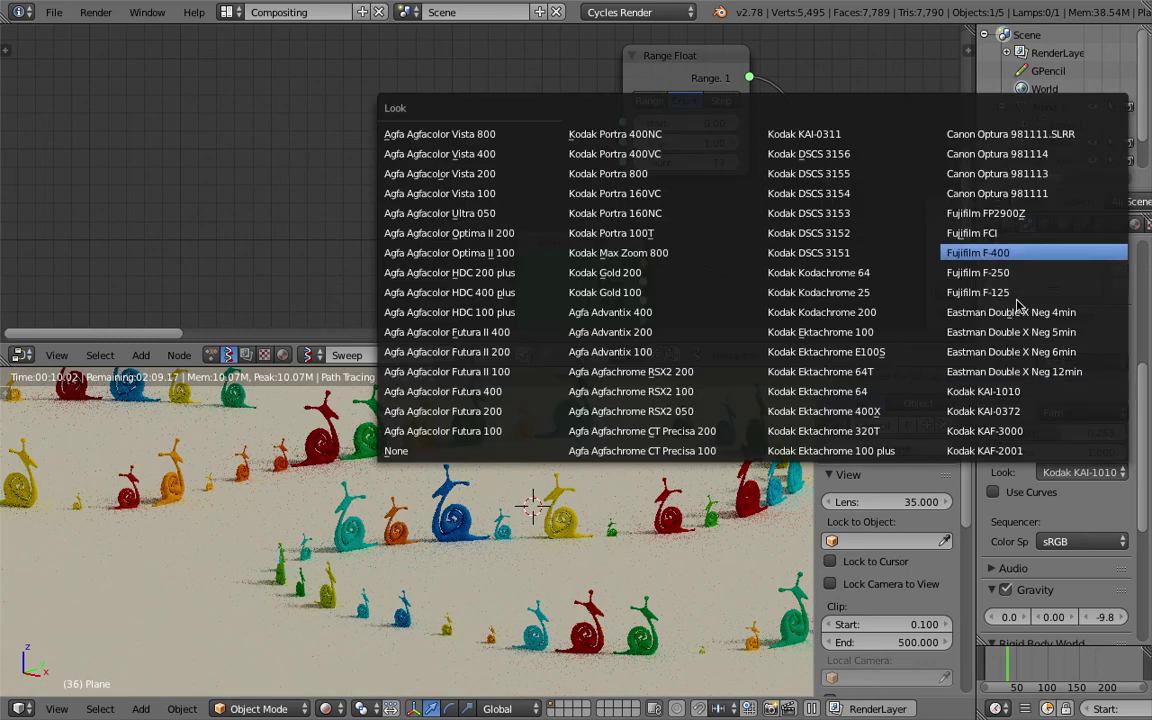
pyautogui.click(1000, 253)
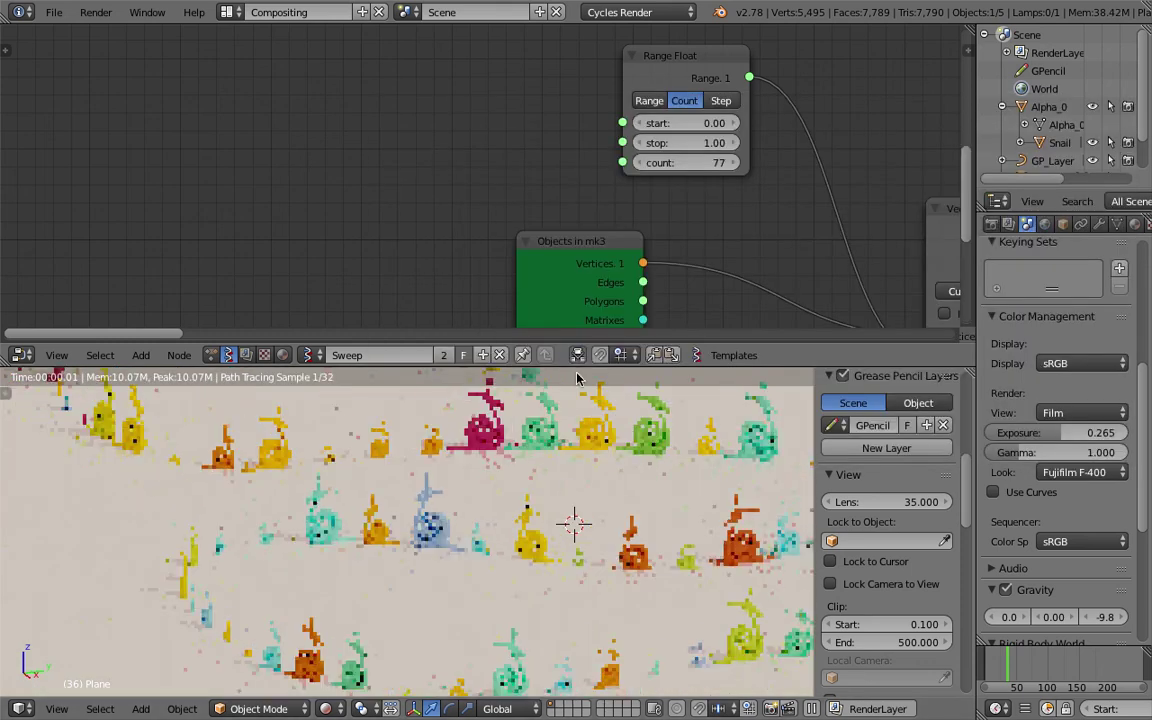
# Maximize the 3D view and frame the winding row of rendered snails.
pyautogui.hotkey('ctrl', 'Up')
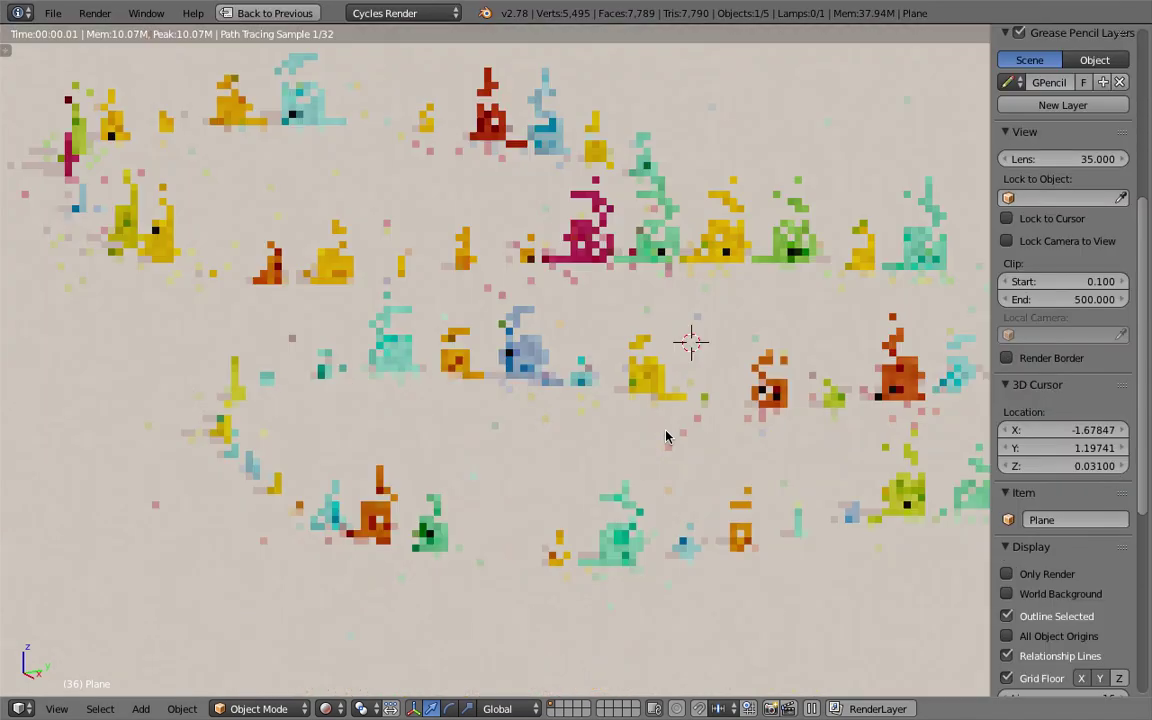
pyautogui.moveTo(666, 436); pyautogui.dragTo(694, 441, button='middle')
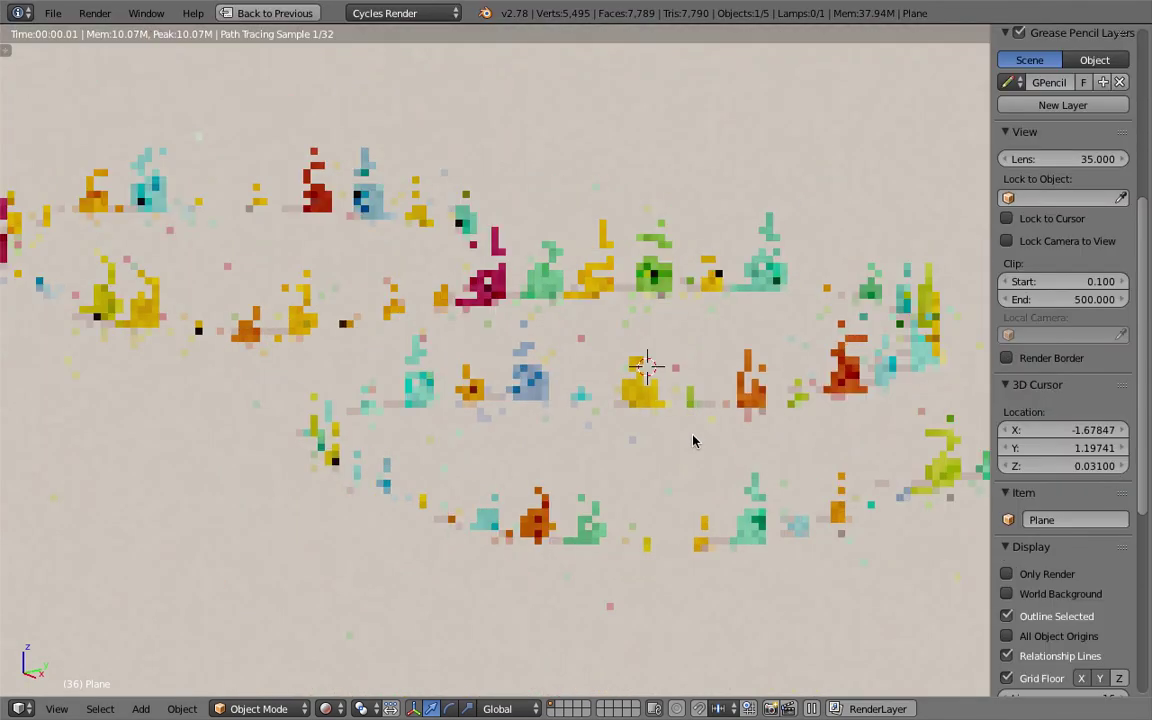
pyautogui.hotkey('ctrl', 's')
pyautogui.click(706, 402)
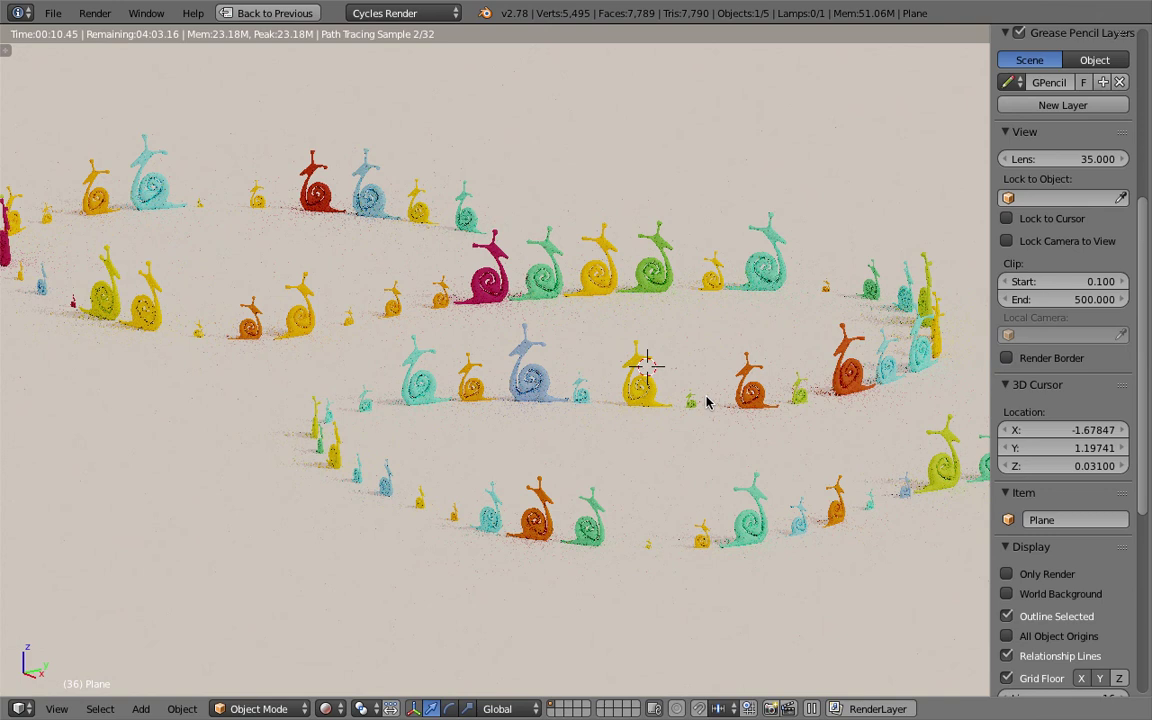
pyautogui.moveTo(687, 391)
pyautogui.mouseDown(button='middle')
pyautogui.moveTo(535, 380)
pyautogui.moveTo(680, 376)
pyautogui.mouseUp(button='middle')
pyautogui.moveTo(643, 260); pyautogui.dragTo(605, 290, button='middle')
# Move the 3D cursor onto empty ground away from the snails and hide the 3D view's properties region.
pyautogui.click(643, 206)
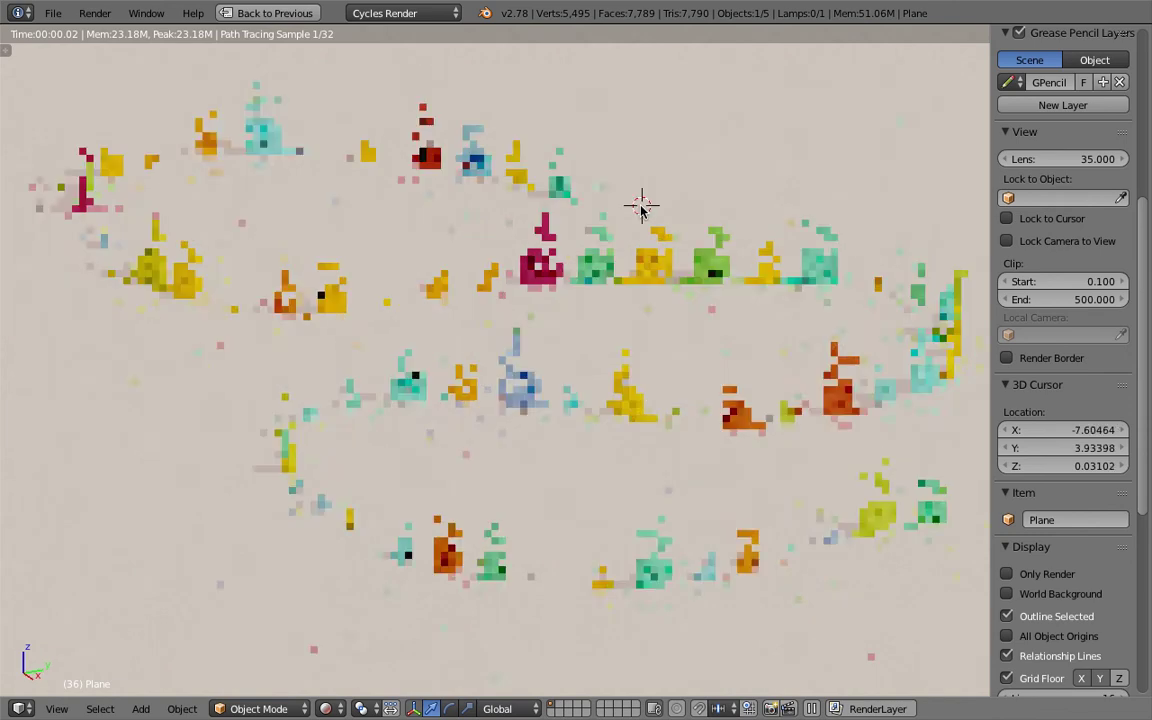
pyautogui.click(690, 163)
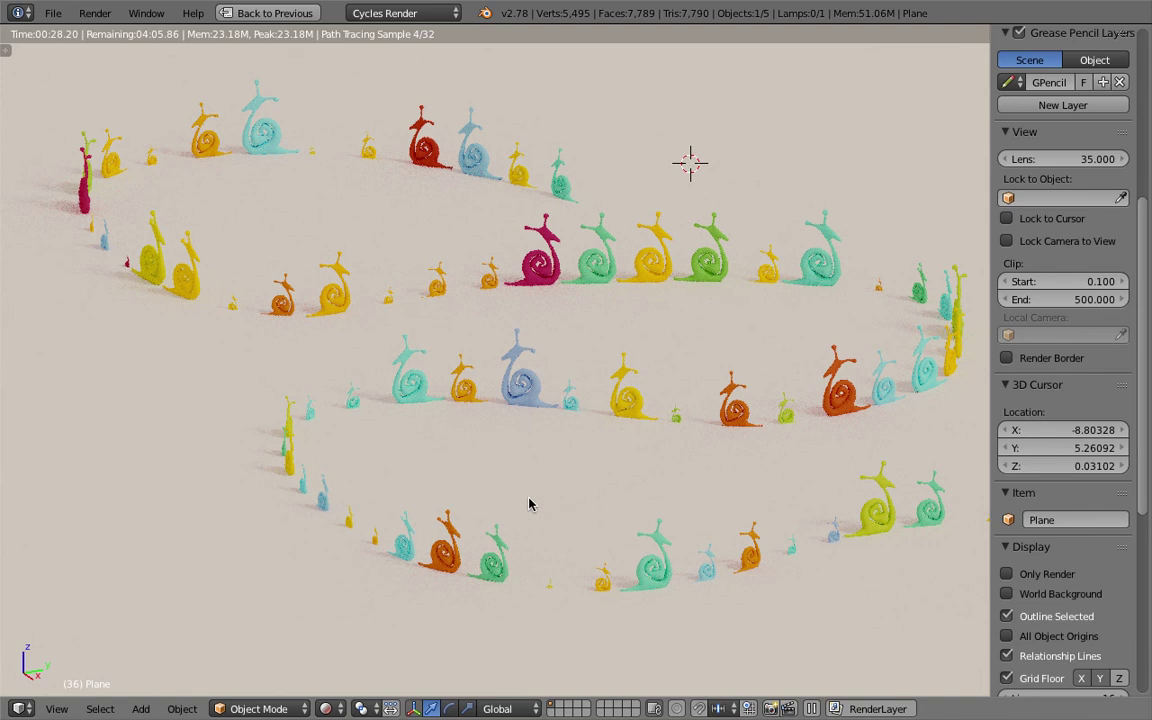
pyautogui.moveTo(562, 357)
pyautogui.mouseDown(button='middle')
pyautogui.moveTo(566, 348)
pyautogui.moveTo(566, 359)
pyautogui.mouseUp(button='middle')
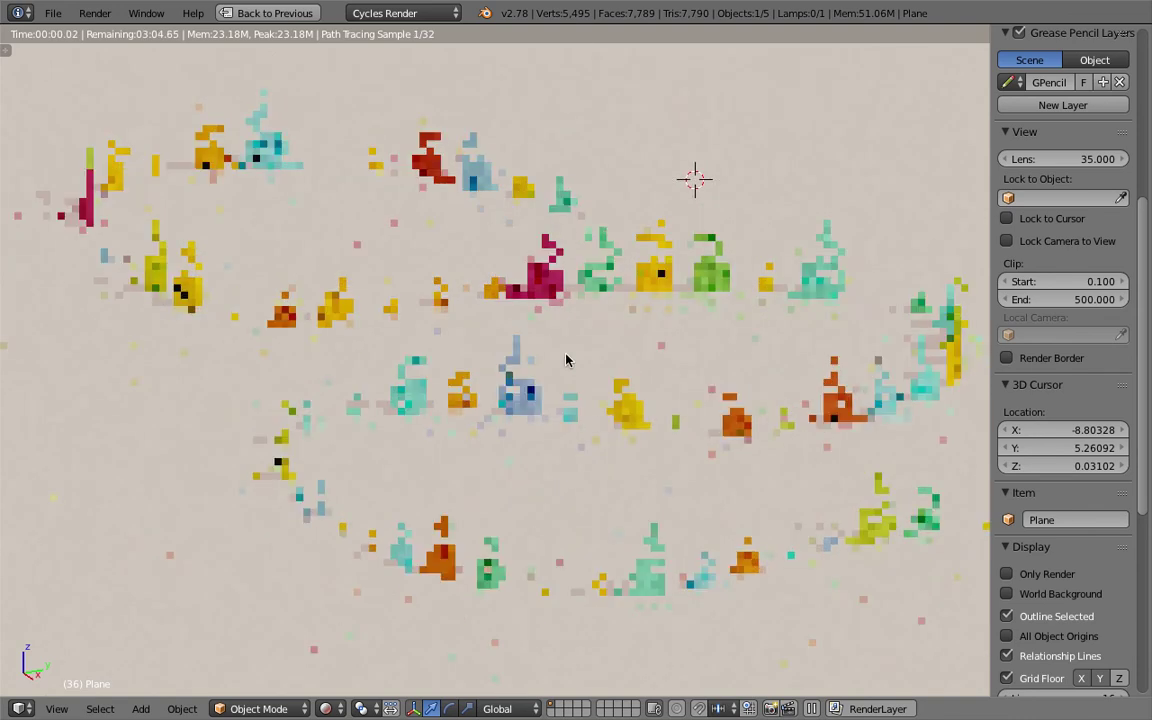
pyautogui.moveTo(990, 257); pyautogui.dragTo(1030, 245)
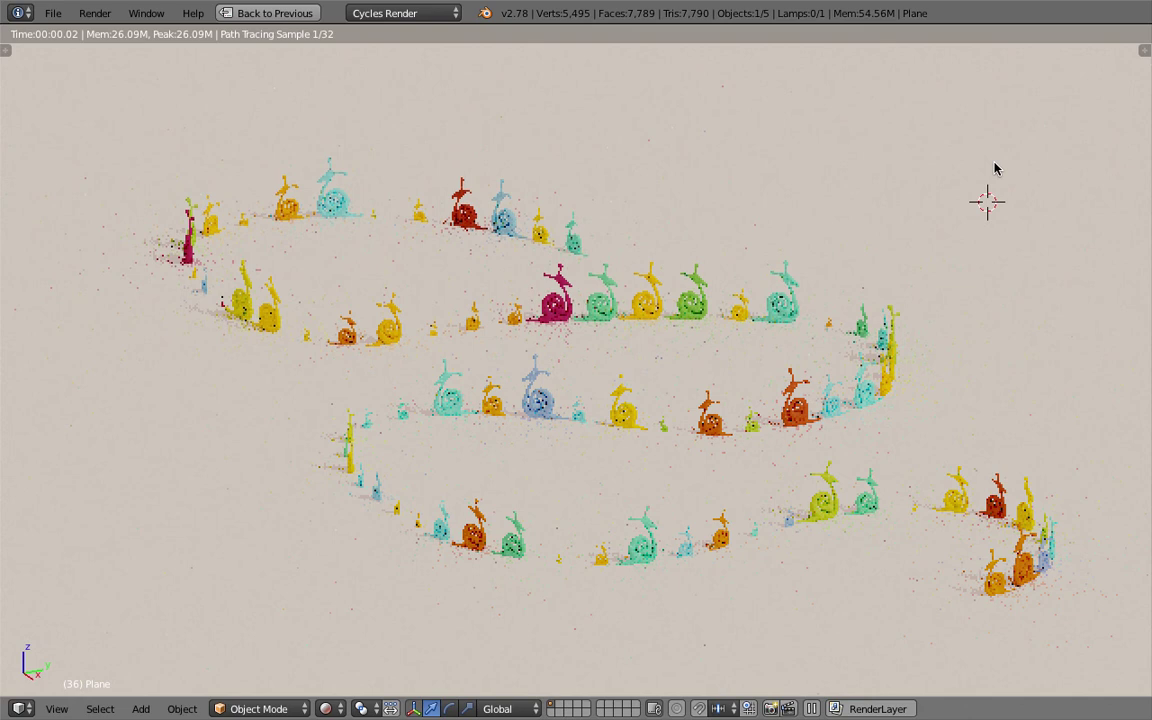
pyautogui.click(1057, 162)
pyautogui.click(1078, 135)
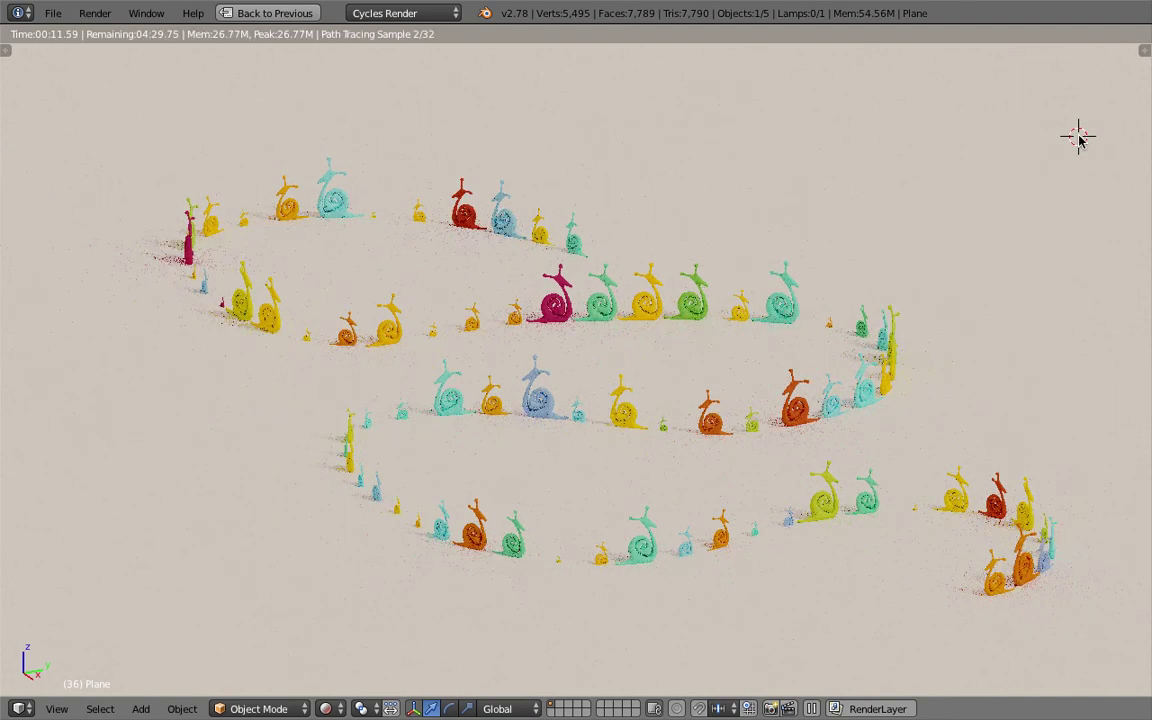